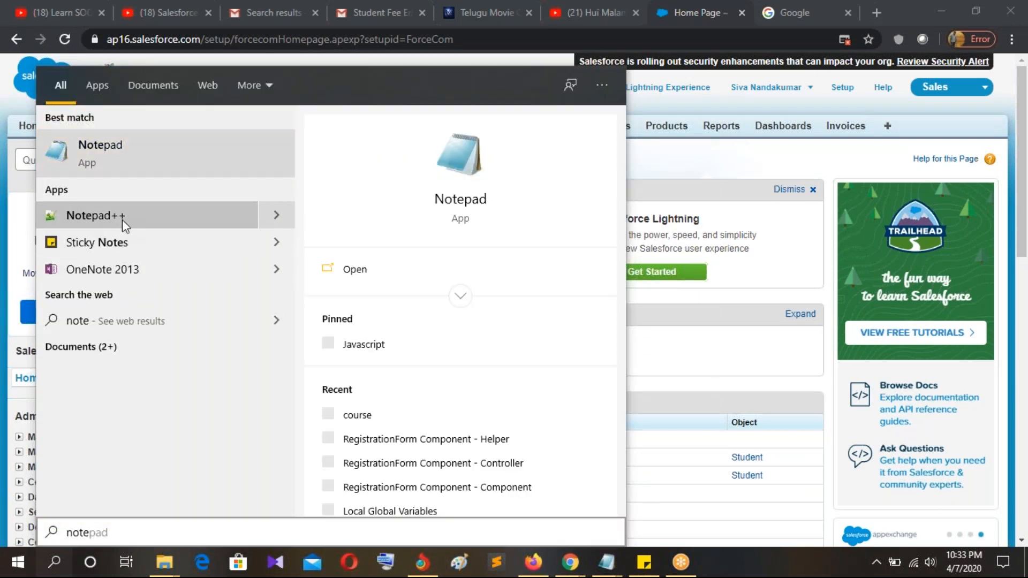
Step: Launch Notepad++ from the Start menu search results for 'note'
{"action": "left_click", "coordinate": [122, 217]}
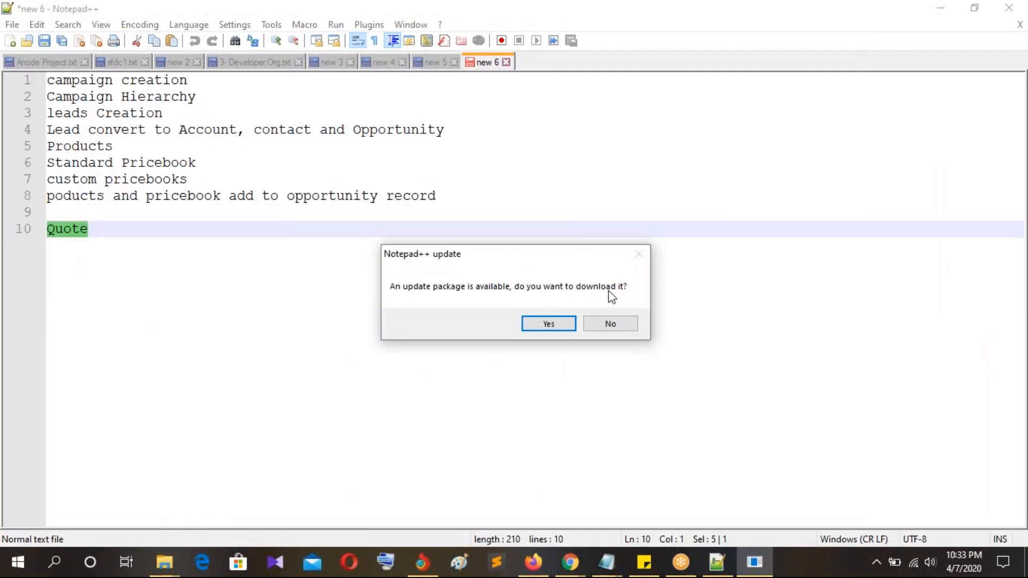
Step: Decline the Notepad++ update and add 'Web to lead' and 'Web to Case' lines below Quote
{"action": "left_click", "coordinate": [615, 324]}
{"action": "left_click", "coordinate": [127, 236]}
{"action": "key", "text": "Return"}
{"action": "key", "text": "Return"}
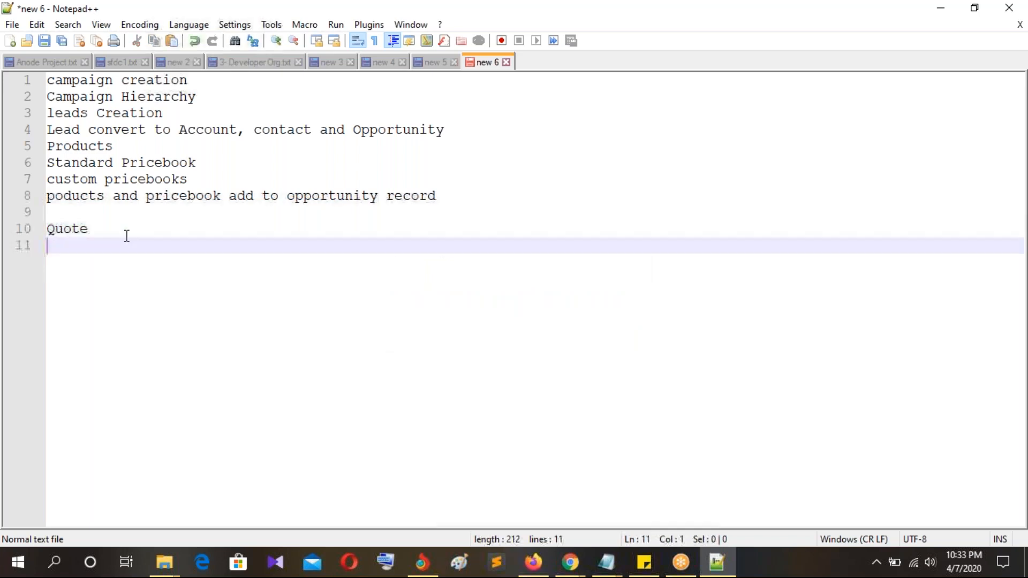
{"action": "type", "text": "Web to leads"}
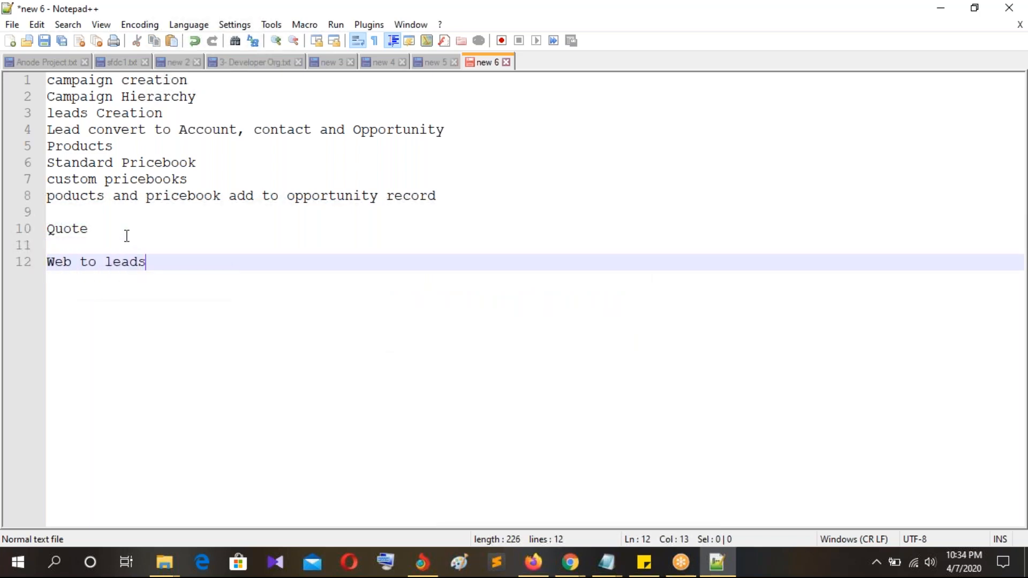
{"action": "key", "text": "BackSpace"}
{"action": "key", "text": "Return"}
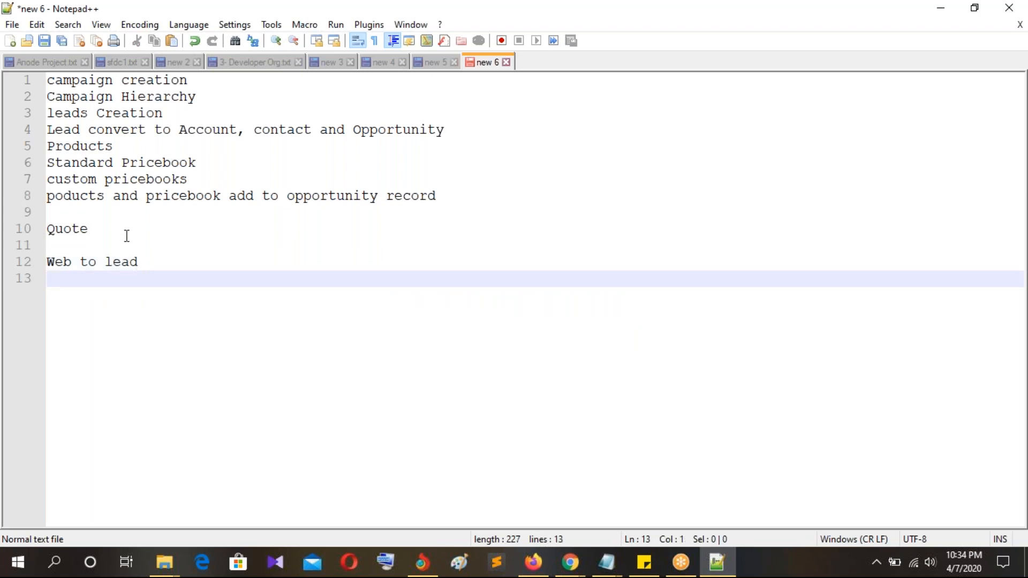
{"action": "type", "text": "Web to Case"}
{"action": "key", "text": "Return"}
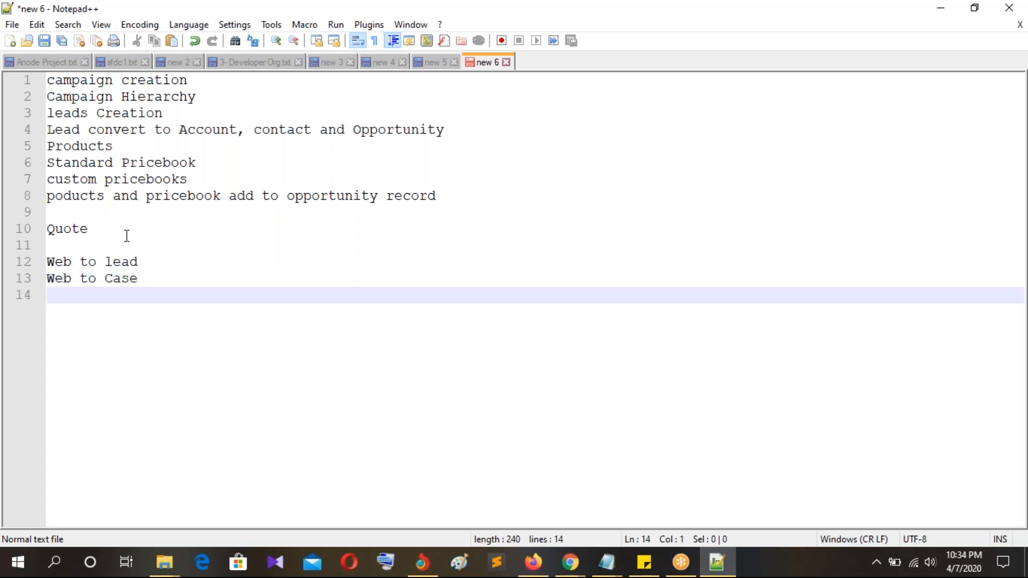
Step: Add the line 'Lead and case Assignments Rules' and start a new line after it
{"action": "type", "text": "Lead ad"}
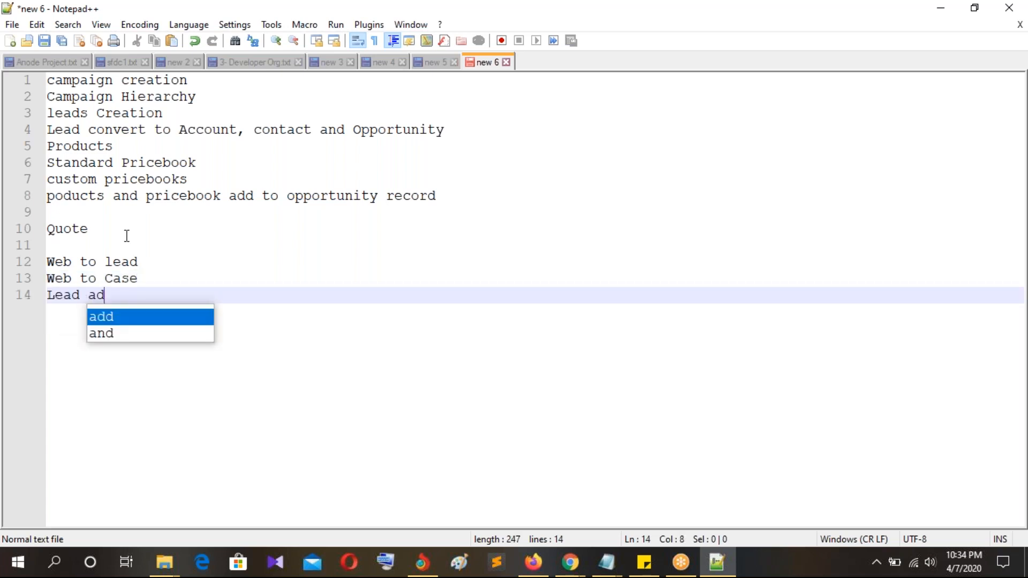
{"action": "key", "text": "BackSpace"}
{"action": "type", "text": "nd cas"}
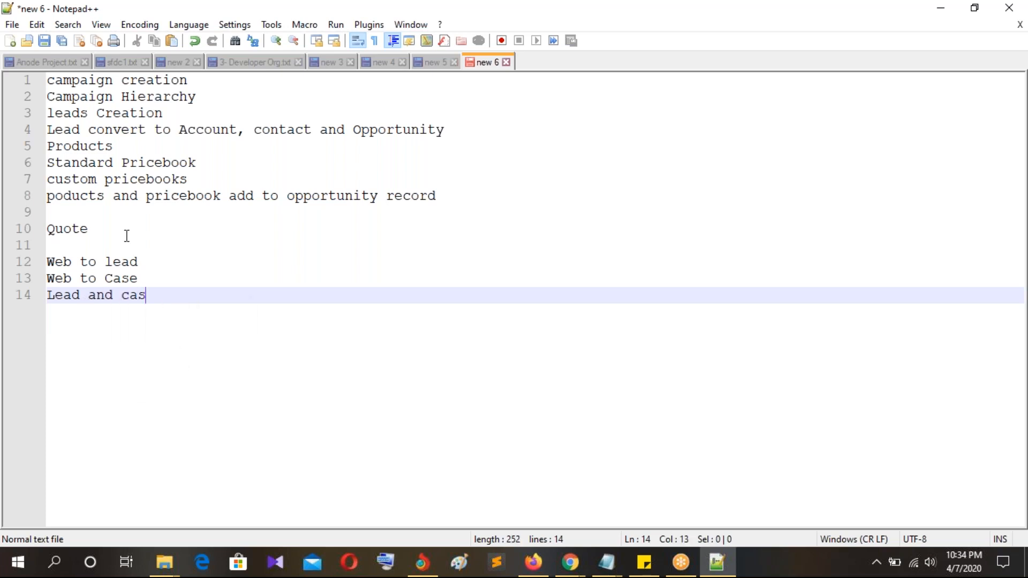
{"action": "type", "text": "e Assign"}
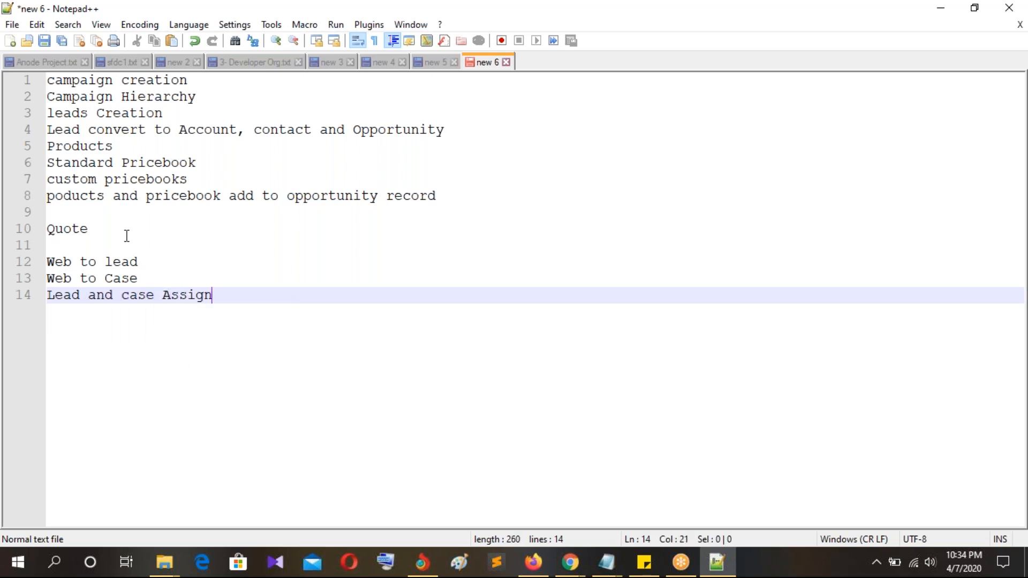
{"action": "type", "text": "ments Rules"}
{"action": "key", "text": "Return"}
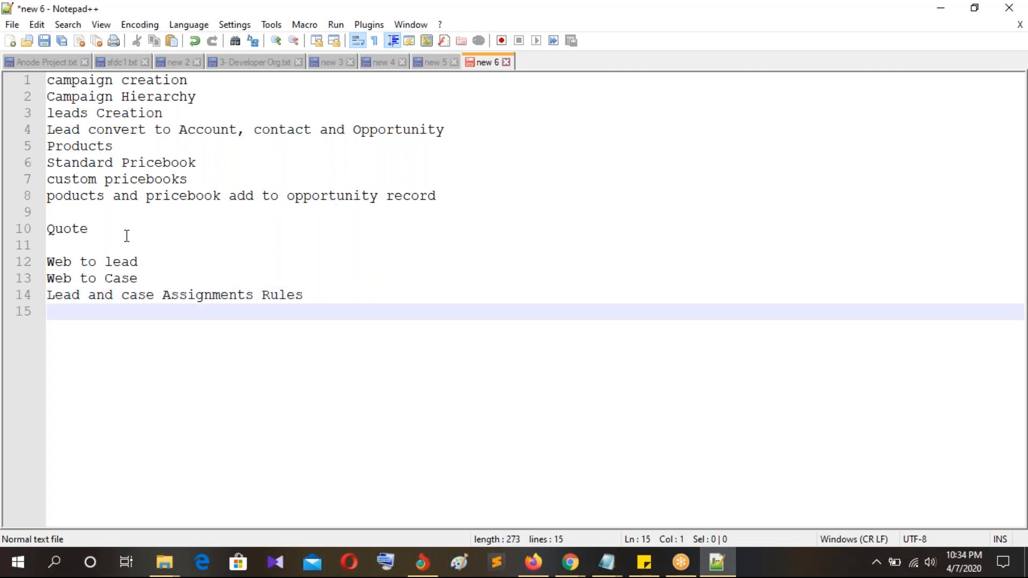
{"action": "left_click", "coordinate": [1015, 280]}
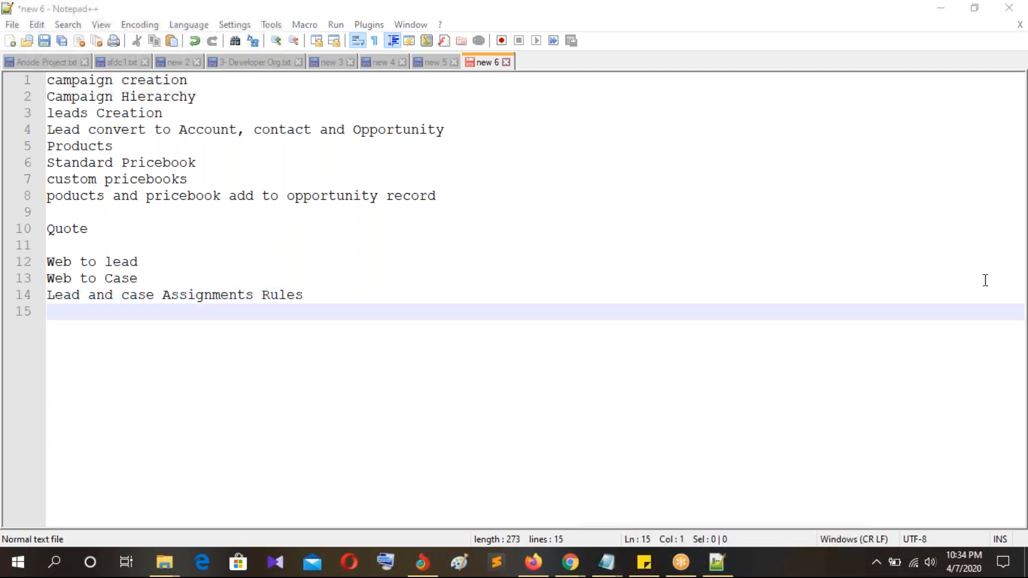
{"action": "left_click", "coordinate": [317, 299]}
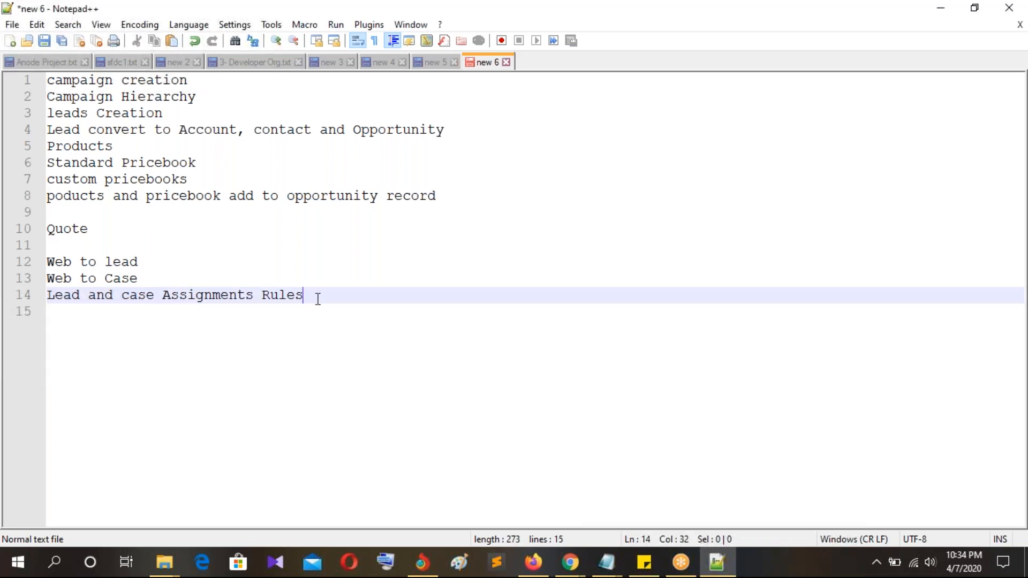
{"action": "key", "text": "Return"}
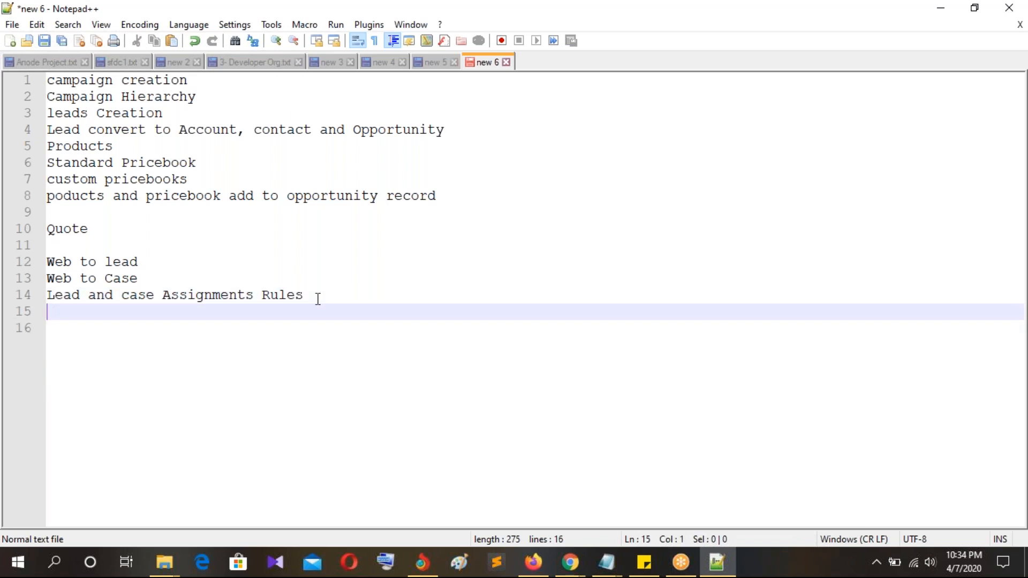
Step: Add 'Auto Response Rules' and 'Case Esclation Rules.' as the last two topic lines
{"action": "type", "text": "Auto Response Rules"}
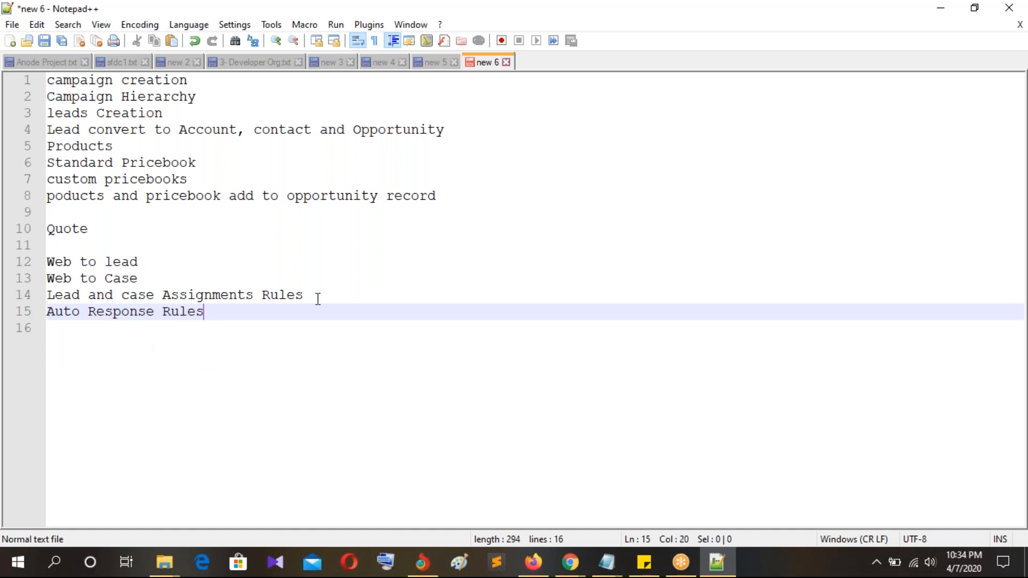
{"action": "key", "text": "Return"}
{"action": "type", "text": "Case"}
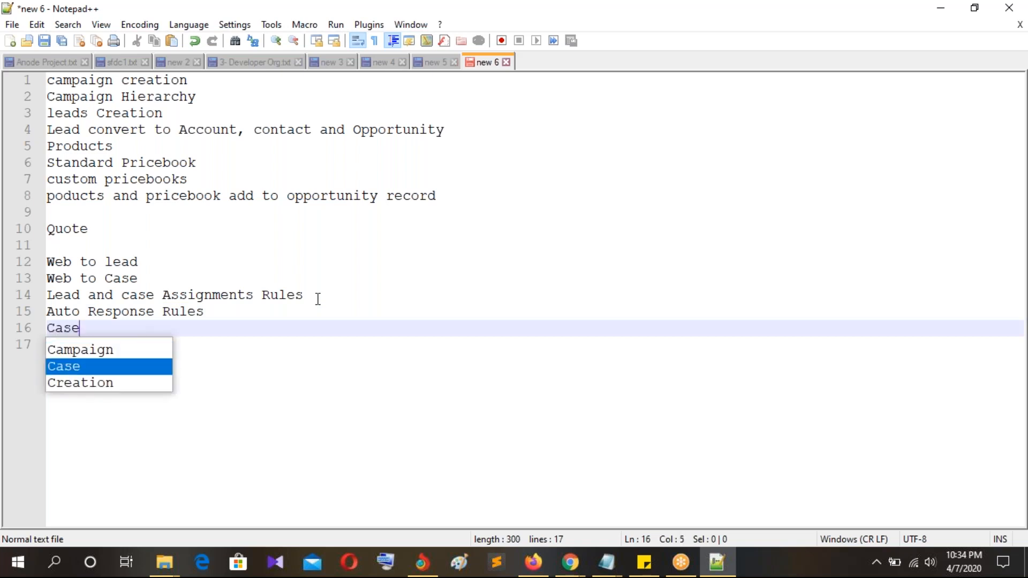
{"action": "type", "text": " Esclat"}
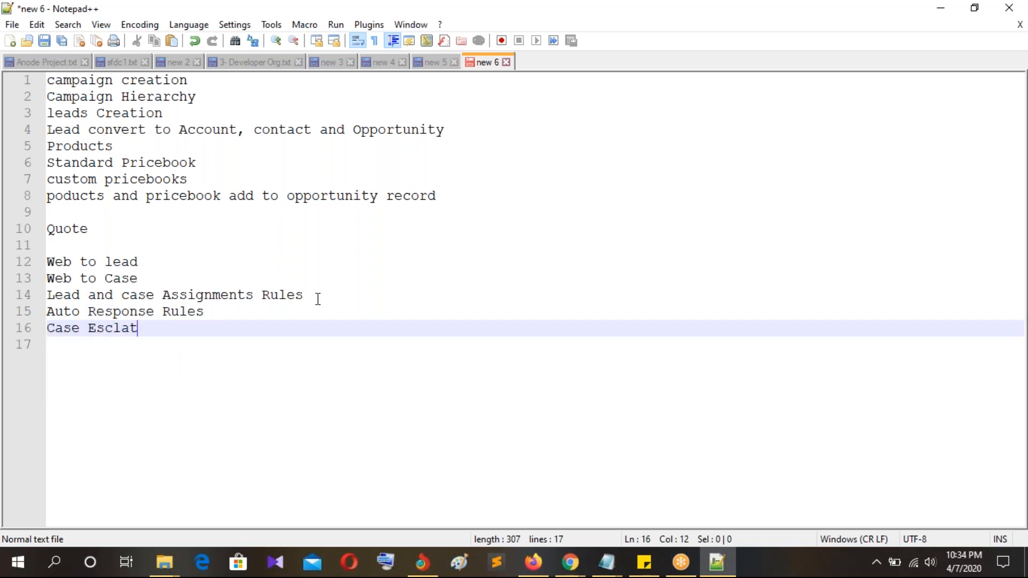
{"action": "type", "text": "ion Rul"}
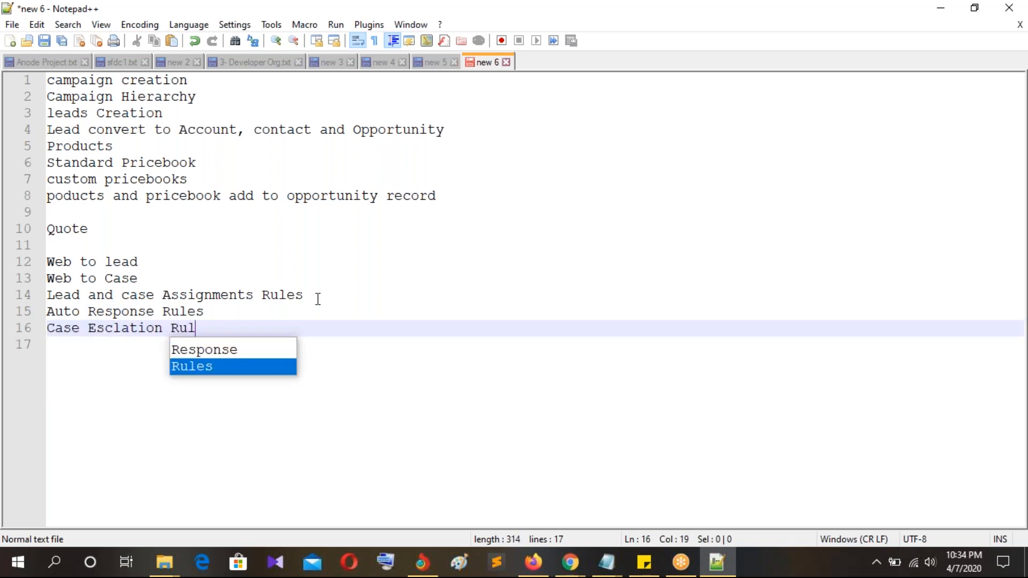
{"action": "type", "text": "es."}
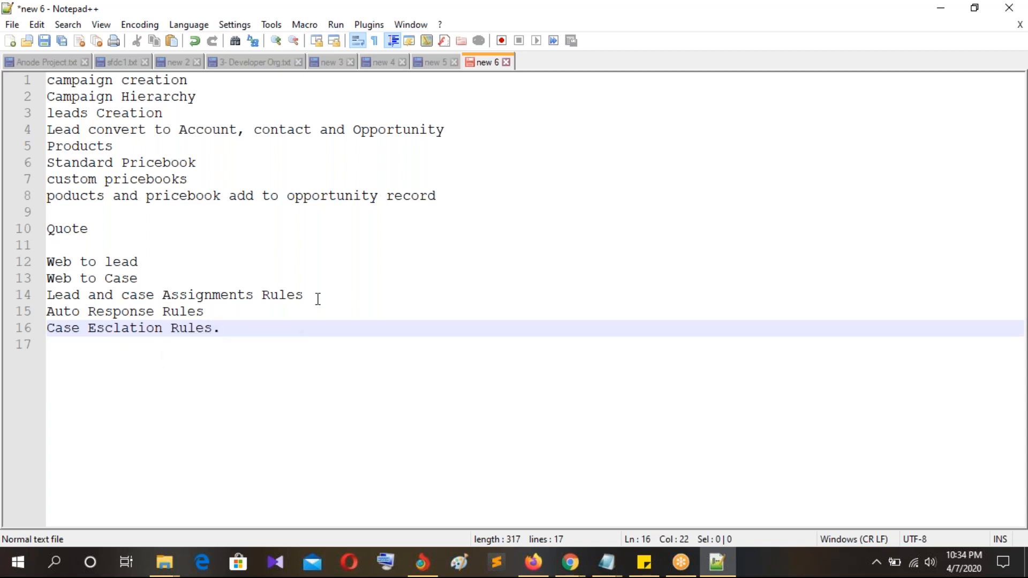
Step: Select and review the five new topic lines 12–16, ending on empty line 17
{"action": "left_click_drag", "start_coordinate": [170, 263], "coordinate": [38, 263]}
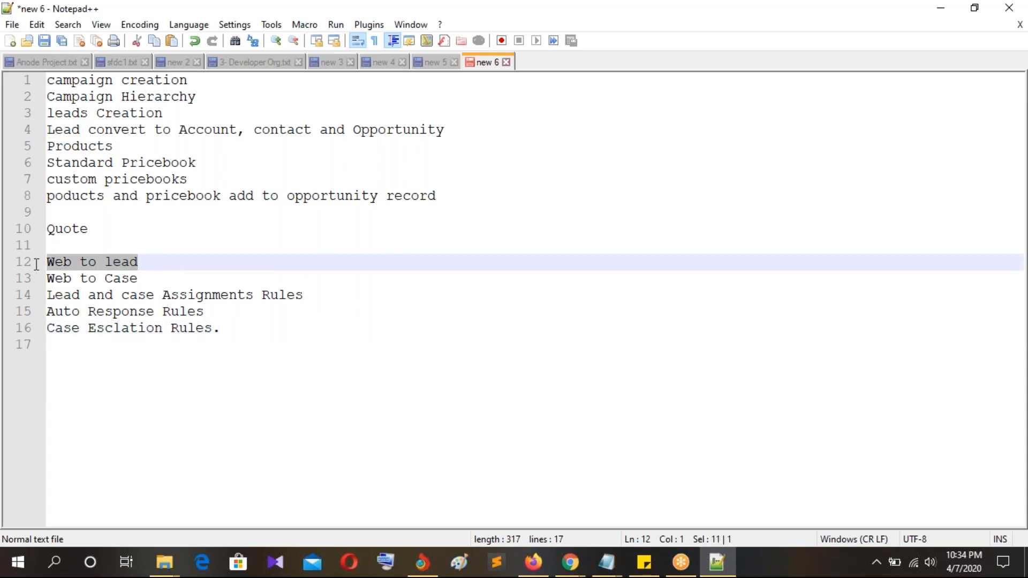
{"action": "left_click_drag", "start_coordinate": [172, 278], "coordinate": [37, 279]}
{"action": "left_click_drag", "start_coordinate": [339, 296], "coordinate": [42, 301]}
{"action": "left_click_drag", "start_coordinate": [220, 313], "coordinate": [43, 315]}
{"action": "left_click_drag", "start_coordinate": [245, 329], "coordinate": [42, 333]}
{"action": "left_click", "coordinate": [364, 326]}
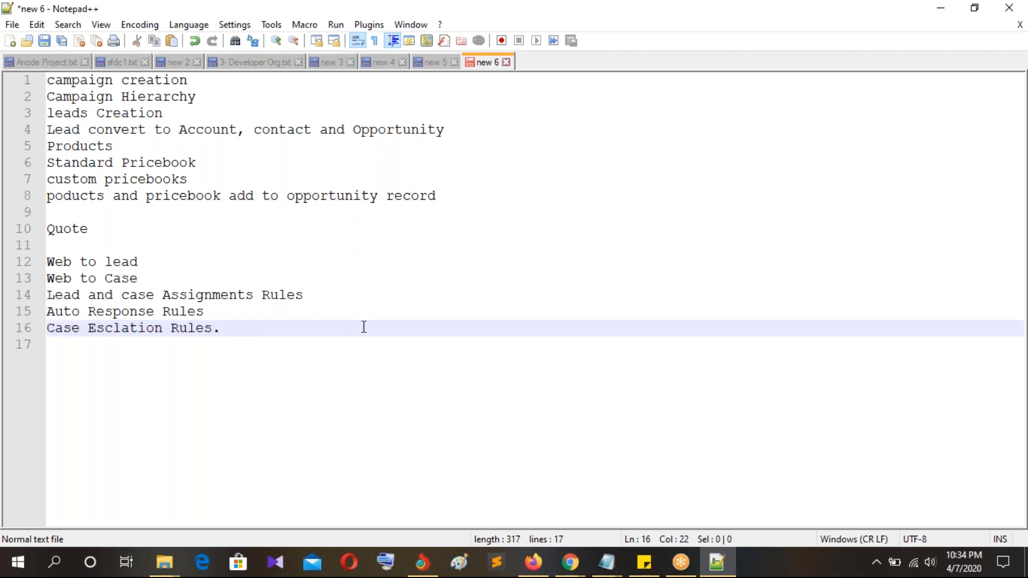
{"action": "left_click_drag", "start_coordinate": [223, 328], "coordinate": [43, 263]}
{"action": "key", "text": "ctrl+End"}
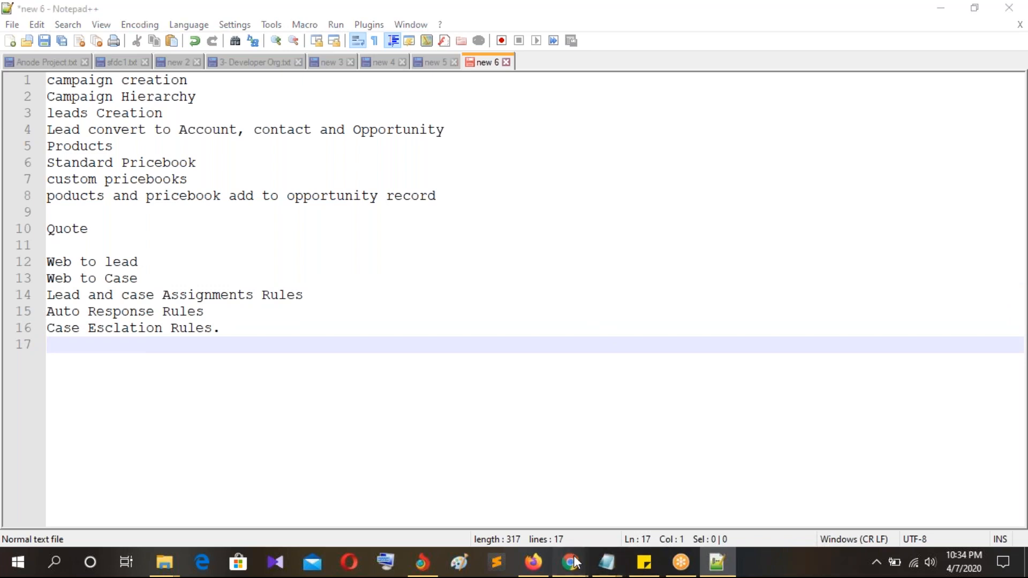
{"action": "mouse_move", "coordinate": [571, 562]}
{"action": "left_click", "coordinate": [424, 496]}
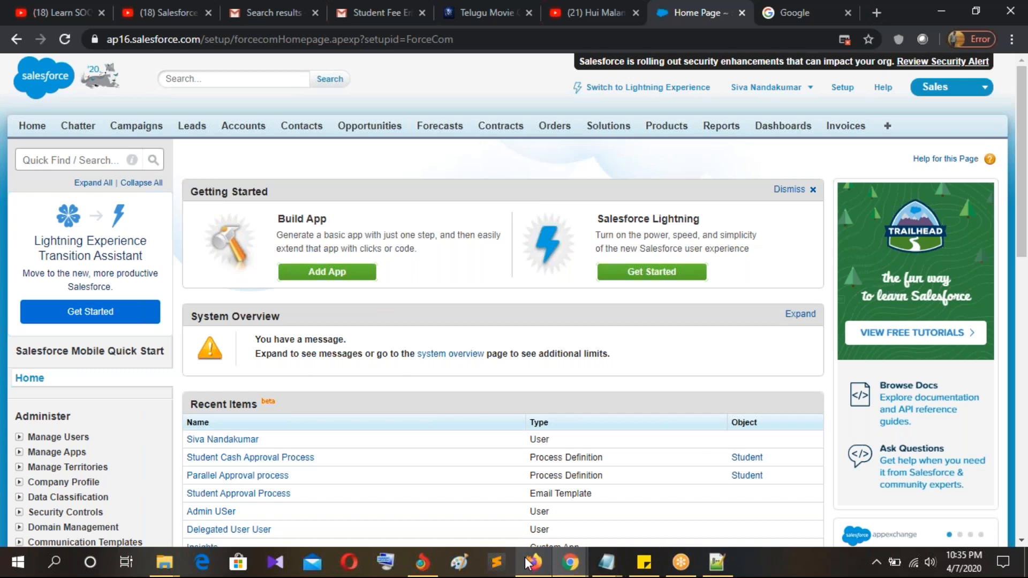
{"action": "left_click", "coordinate": [717, 562]}
{"action": "left_click_drag", "start_coordinate": [152, 254], "coordinate": [43, 263]}
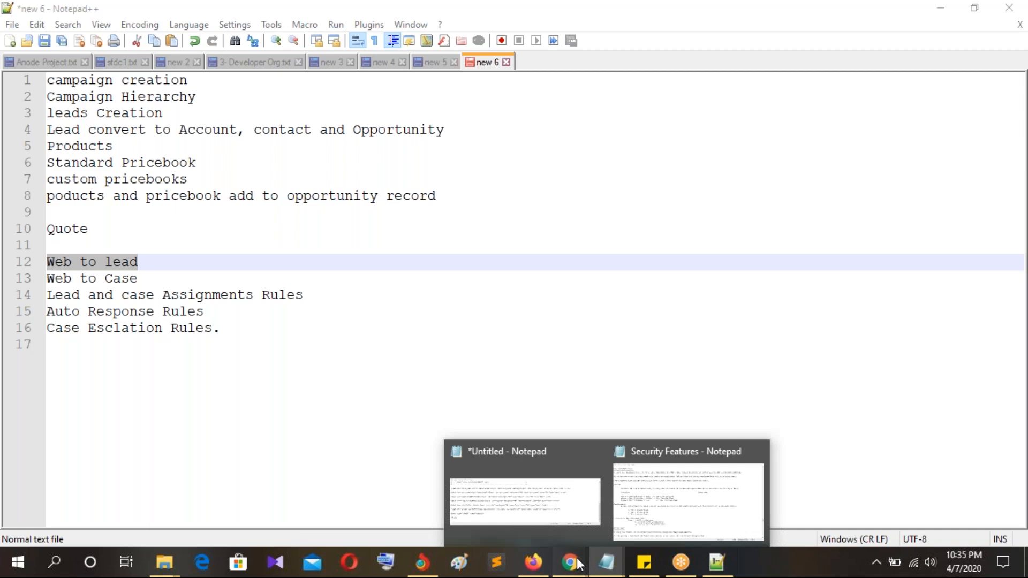
Step: Bring the Salesforce home page in Chrome back to the front
{"action": "mouse_move", "coordinate": [571, 561]}
{"action": "left_click", "coordinate": [415, 517]}
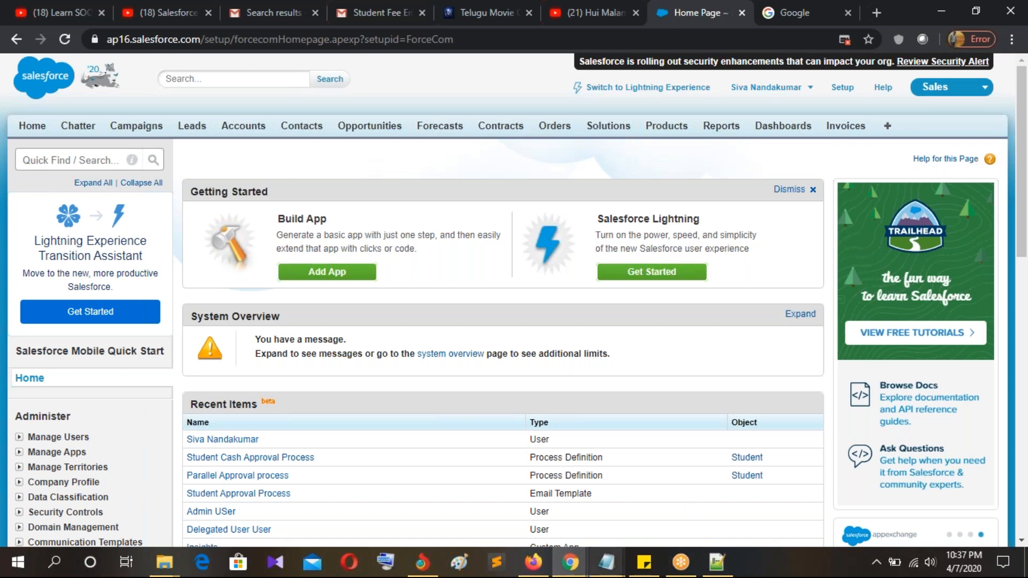
Step: Draw a tall rectangle as the form outline on the blank Paint canvas
{"action": "left_click", "coordinate": [459, 564]}
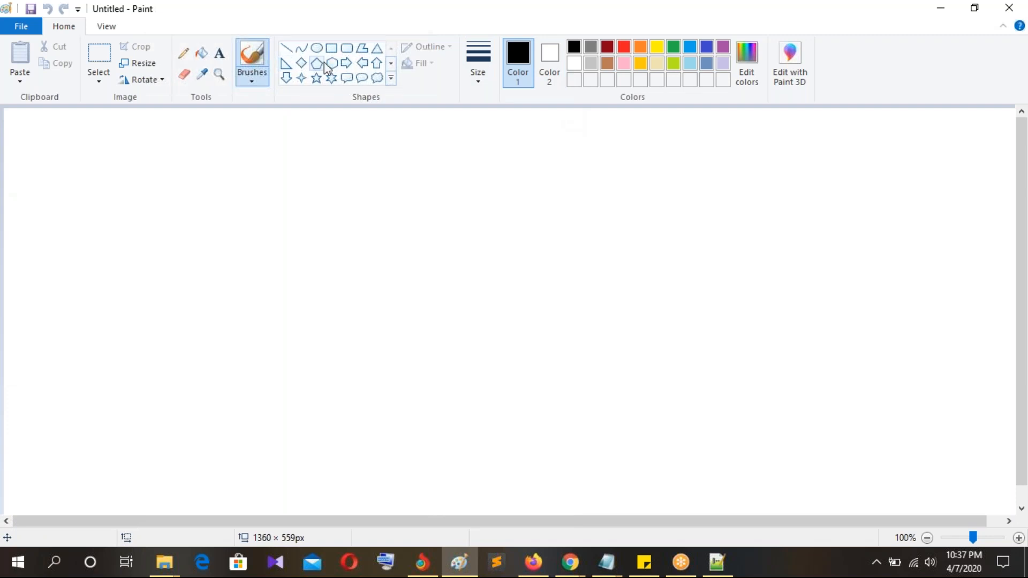
{"action": "left_click", "coordinate": [331, 48]}
{"action": "mouse_move", "coordinate": [186, 136]}
{"action": "left_mouse_down"}
{"action": "mouse_move", "coordinate": [205, 222]}
{"action": "mouse_move", "coordinate": [305, 333]}
{"action": "mouse_move", "coordinate": [367, 452]}
{"action": "mouse_move", "coordinate": [466, 473]}
{"action": "left_mouse_up"}
{"action": "left_click", "coordinate": [584, 437]}
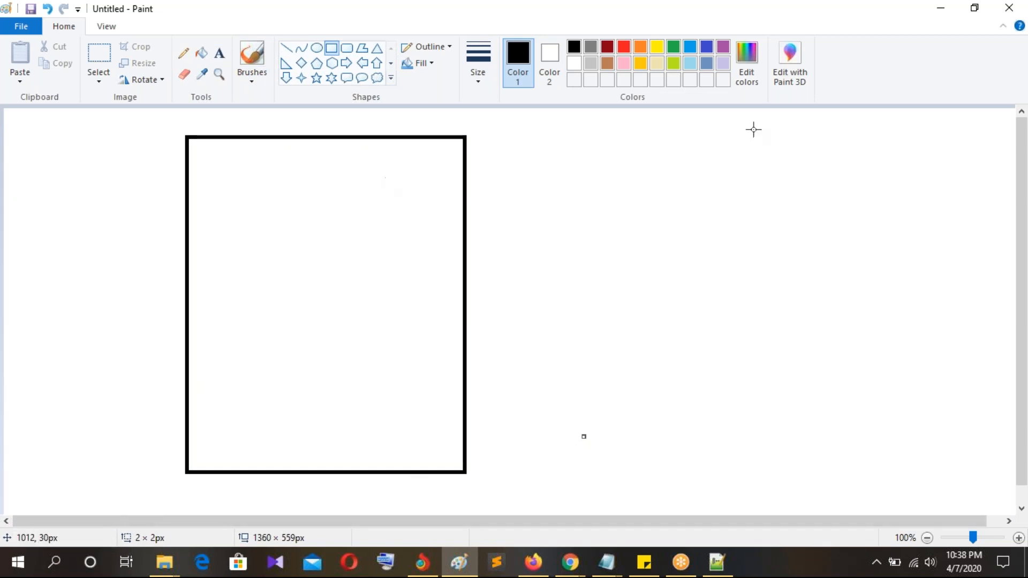
Step: Label the form Name, Phone, Email and Address, and draw a rounded button outline below
{"action": "left_click", "coordinate": [219, 53]}
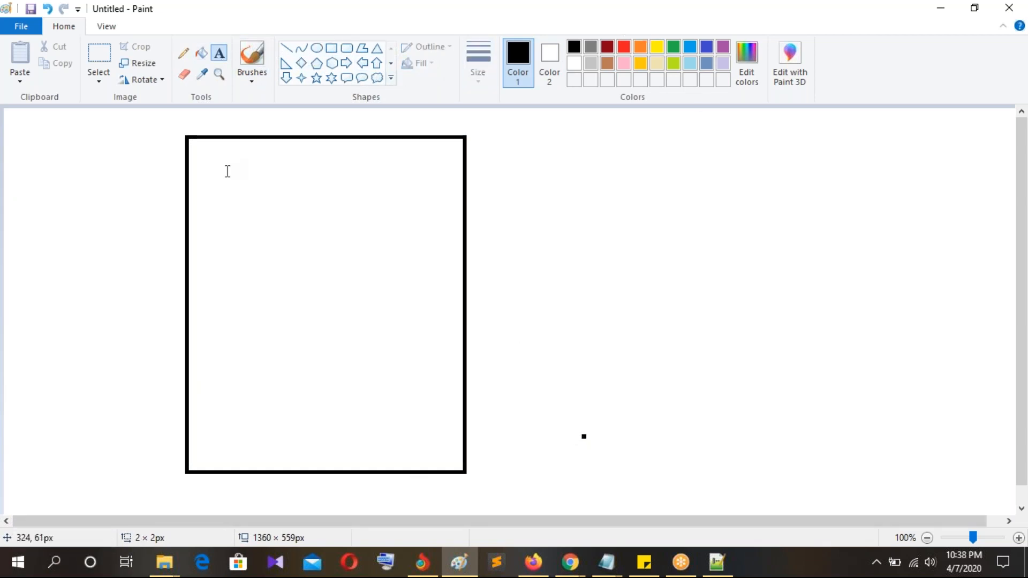
{"action": "left_click", "coordinate": [196, 169]}
{"action": "type", "text": "Namee"}
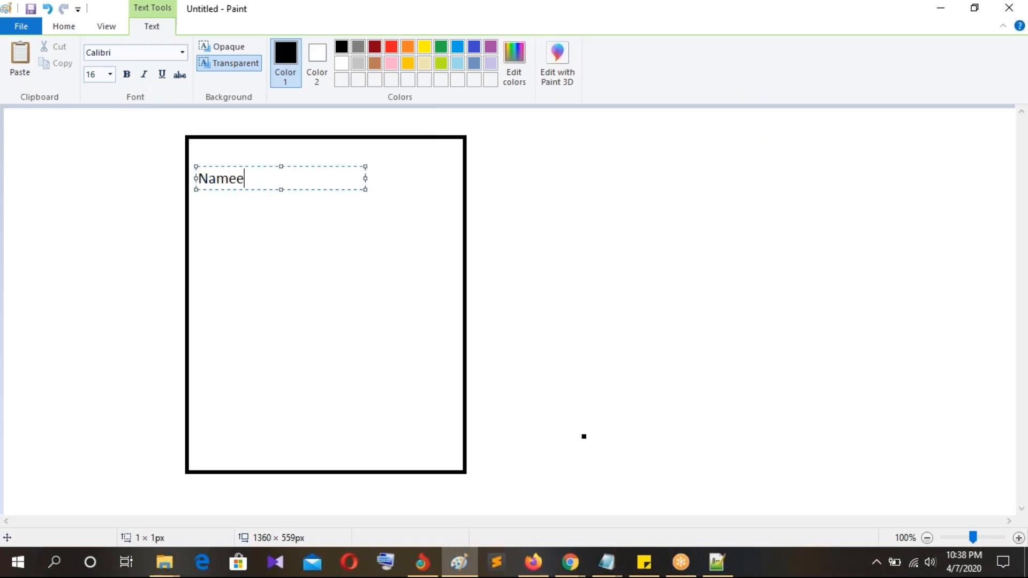
{"action": "key", "text": "Return"}
{"action": "key", "text": "Return"}
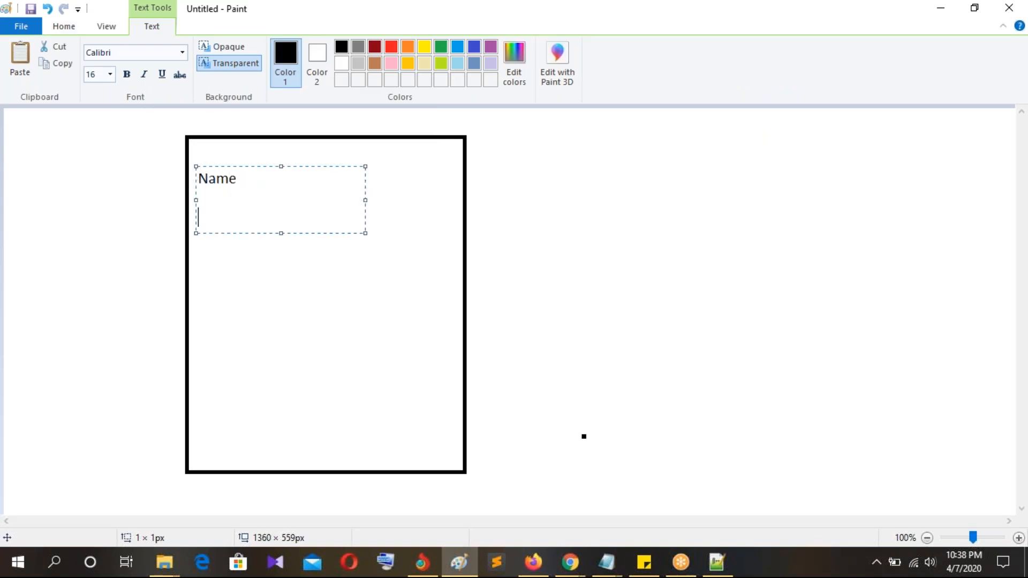
{"action": "type", "text": "Phone"}
{"action": "key", "text": "Return"}
{"action": "key", "text": "Return"}
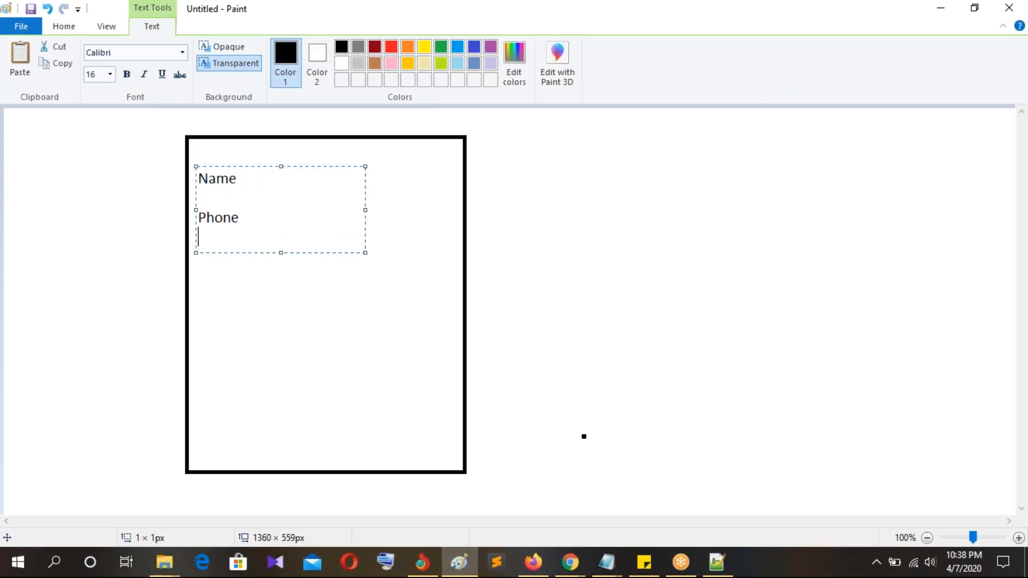
{"action": "type", "text": "Email"}
{"action": "key", "text": "Return"}
{"action": "key", "text": "Return"}
{"action": "type", "text": "Address"}
{"action": "key", "text": "Return"}
{"action": "key", "text": "Return"}
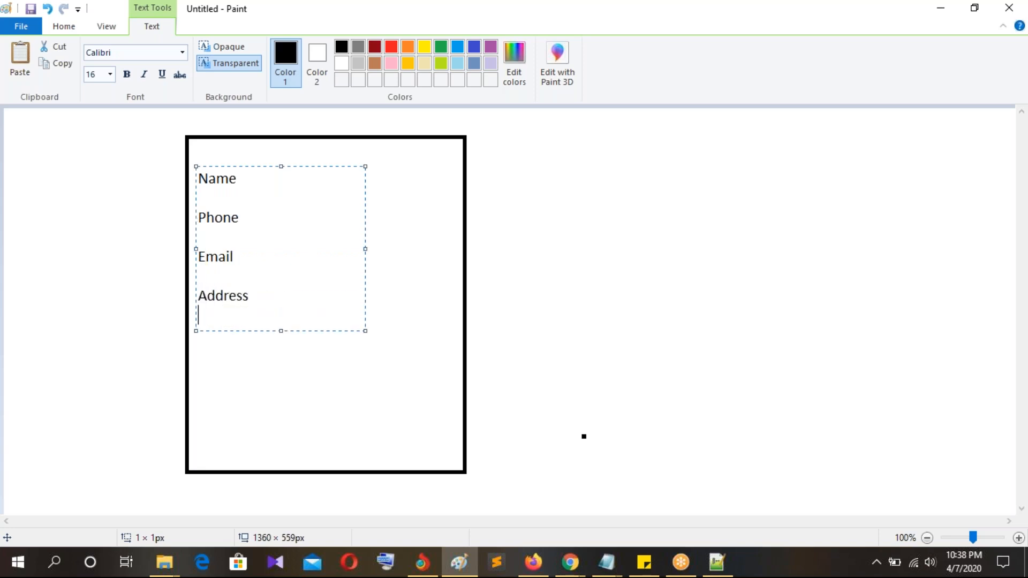
{"action": "left_click", "coordinate": [728, 273]}
{"action": "left_click_drag", "start_coordinate": [262, 353], "coordinate": [376, 392]}
{"action": "left_click", "coordinate": [566, 360]}
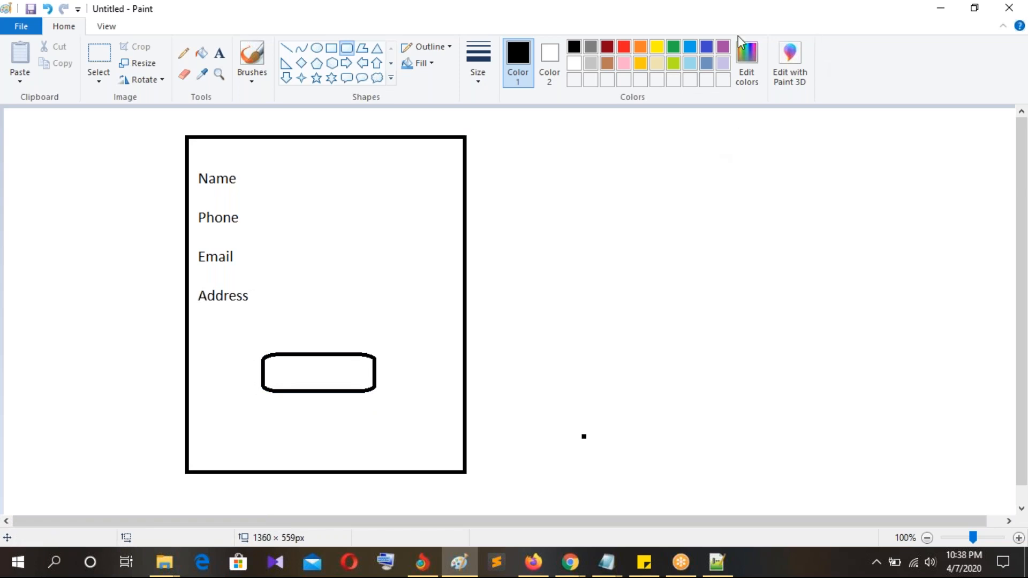
Step: Write 'Submit' inside the button outline
{"action": "left_click", "coordinate": [219, 53]}
{"action": "left_click", "coordinate": [272, 367]}
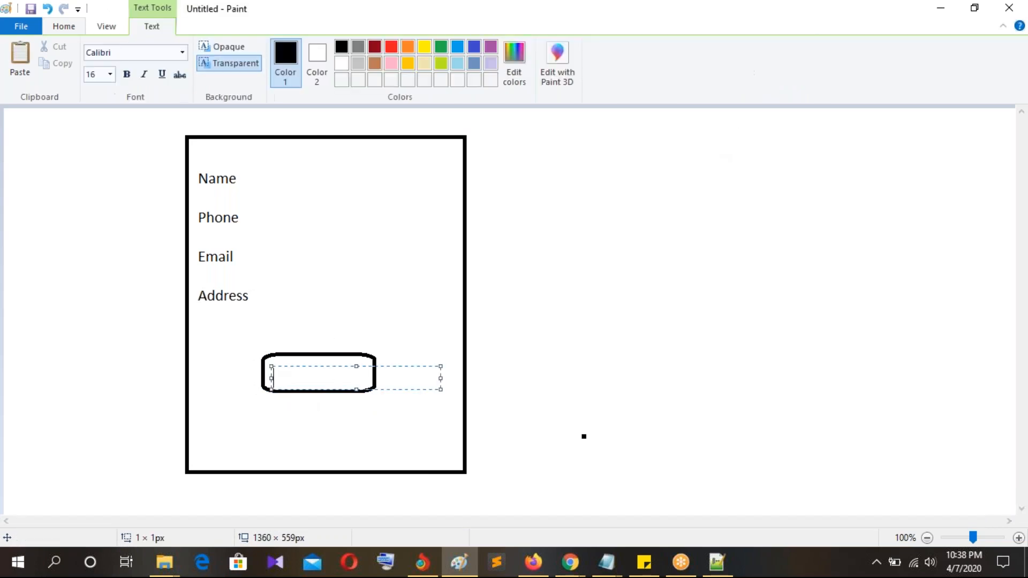
{"action": "type", "text": "Submit"}
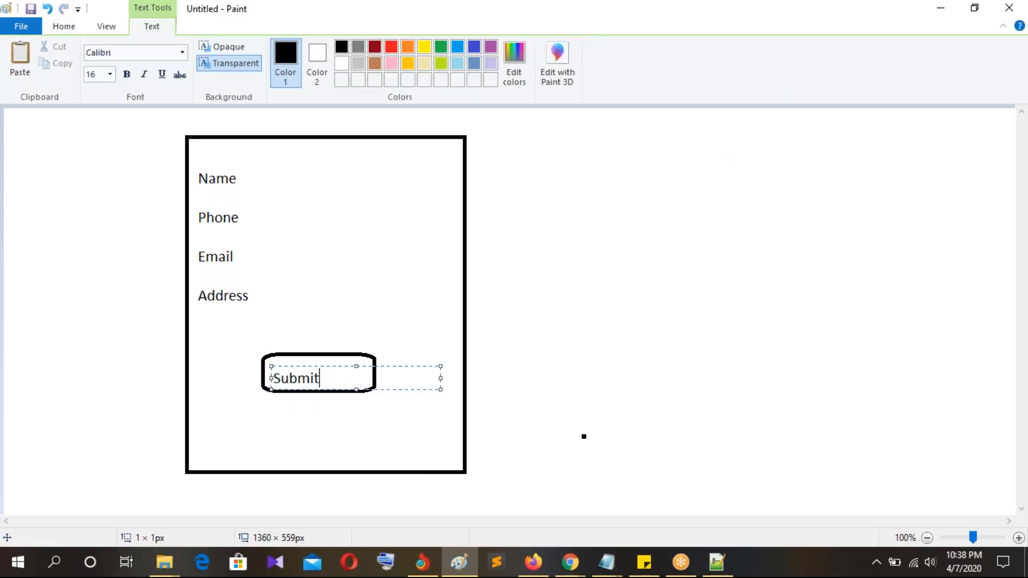
{"action": "left_click", "coordinate": [739, 350]}
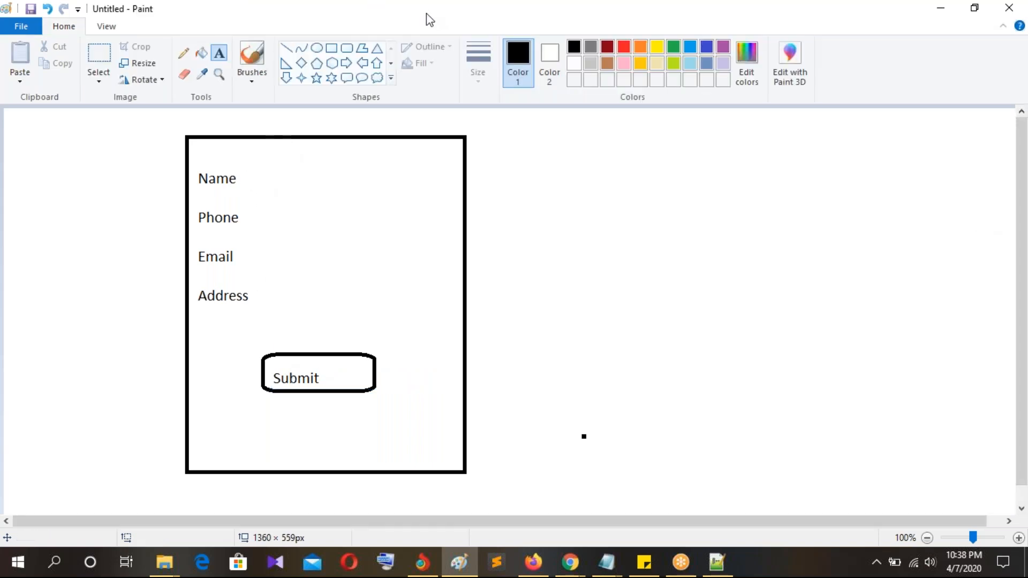
Step: Draw a large rounded box on the right and a right arrow from the form to it
{"action": "left_click", "coordinate": [347, 48]}
{"action": "left_click", "coordinate": [749, 132]}
{"action": "left_click_drag", "start_coordinate": [754, 157], "coordinate": [980, 444]}
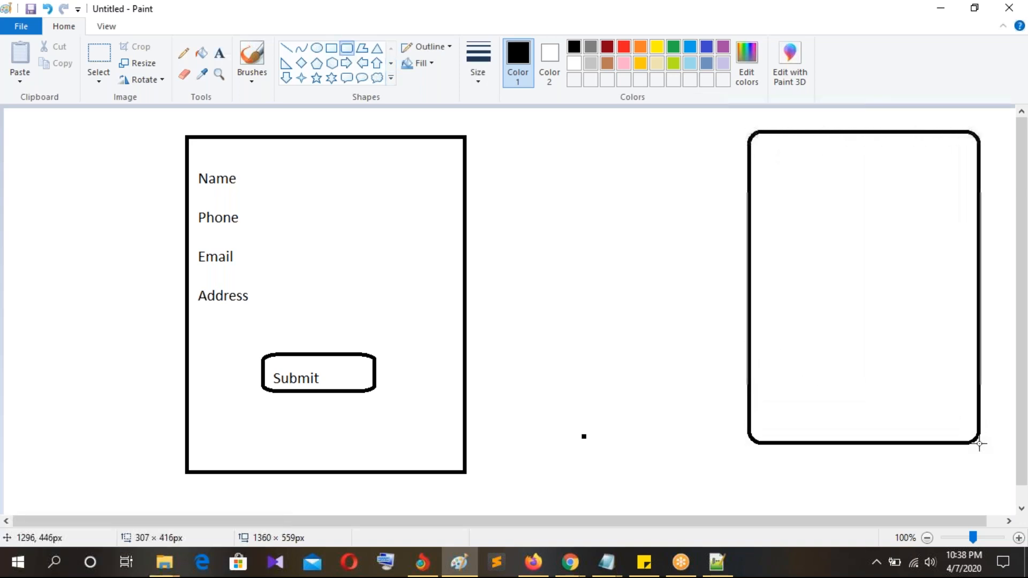
{"action": "left_click", "coordinate": [347, 63]}
{"action": "left_click_drag", "start_coordinate": [475, 200], "coordinate": [745, 262]}
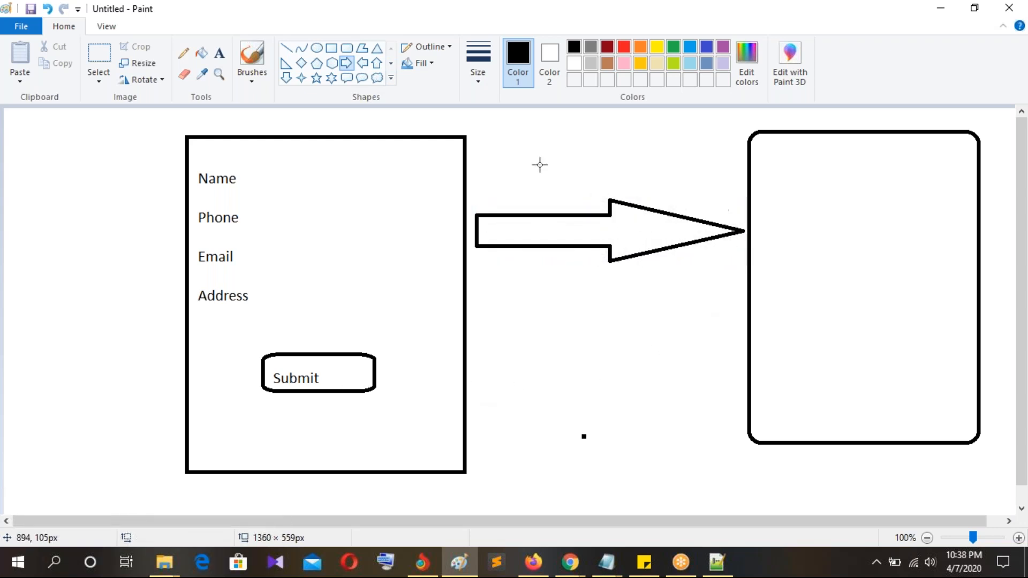
Step: Draw five horizontal record lines inside the right-hand rounded box
{"action": "left_click", "coordinate": [287, 48]}
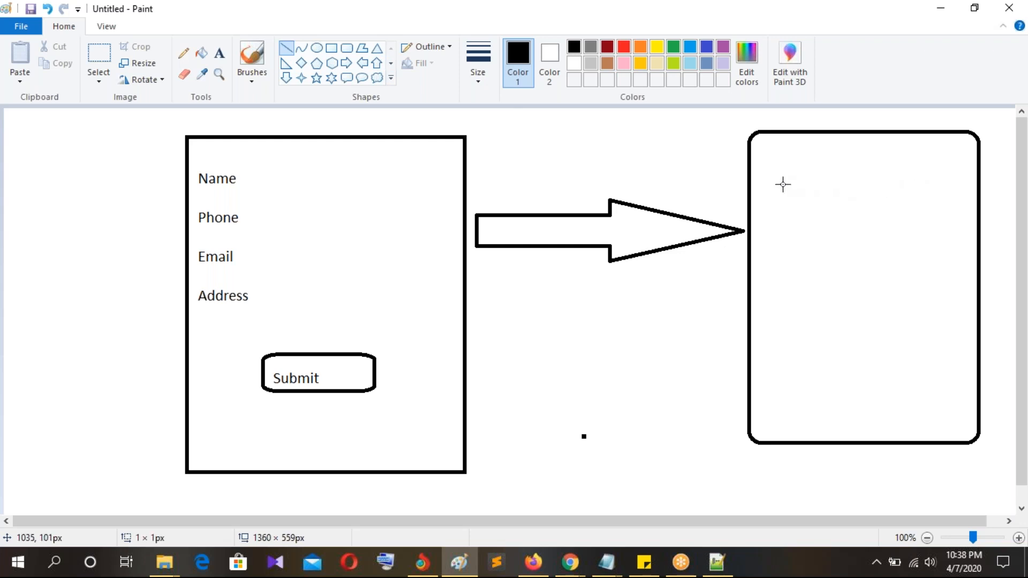
{"action": "left_click_drag", "start_coordinate": [783, 184], "coordinate": [915, 184]}
{"action": "left_click_drag", "start_coordinate": [827, 256], "coordinate": [876, 257]}
{"action": "left_click_drag", "start_coordinate": [852, 274], "coordinate": [942, 271]}
{"action": "left_click_drag", "start_coordinate": [810, 325], "coordinate": [880, 326]}
{"action": "left_click_drag", "start_coordinate": [775, 372], "coordinate": [864, 374]}
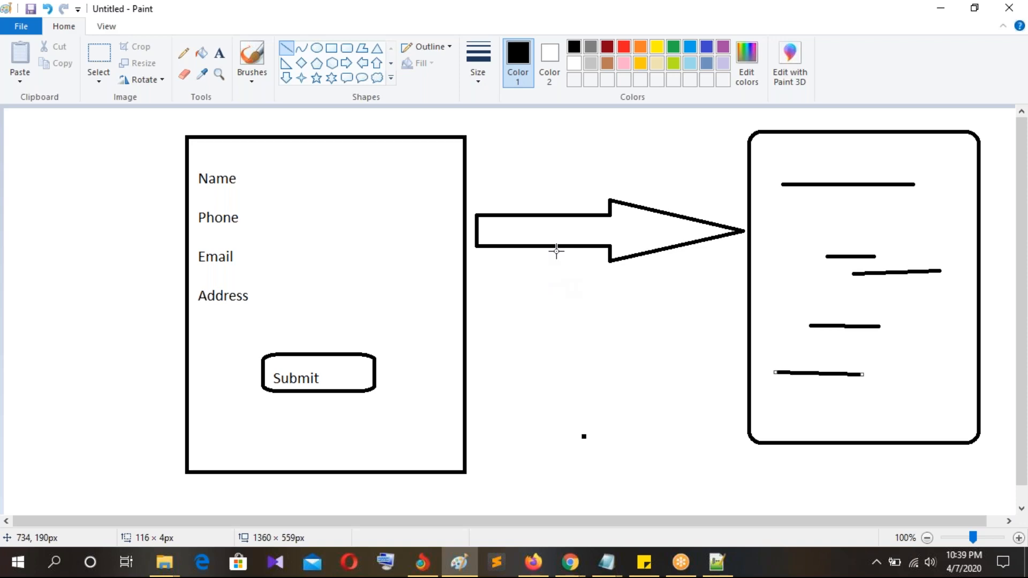
Step: Bring the Salesforce window forward and switch to the EDU Services app
{"action": "left_click", "coordinate": [569, 561]}
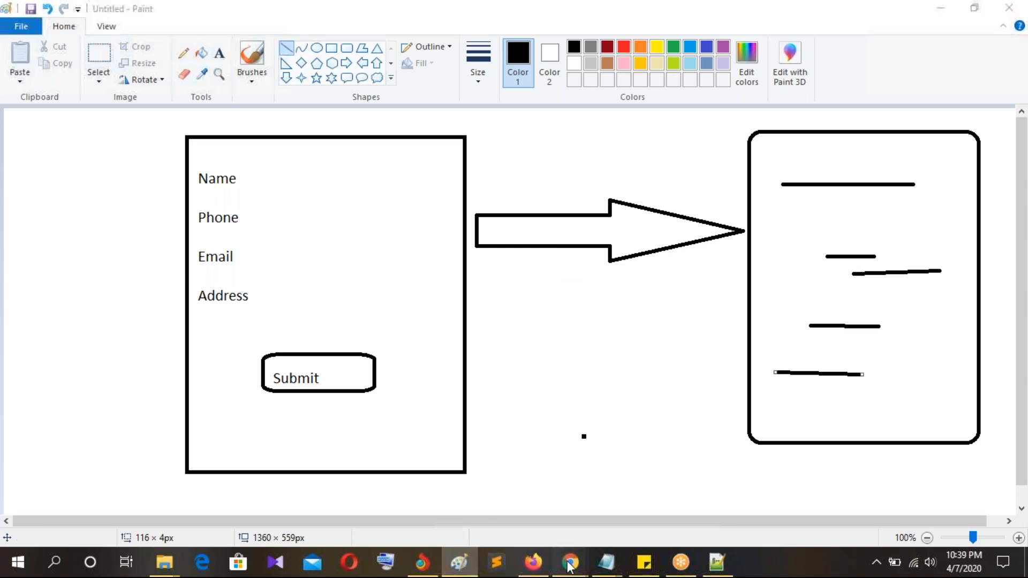
{"action": "left_click", "coordinate": [519, 525]}
{"action": "left_click", "coordinate": [569, 562]}
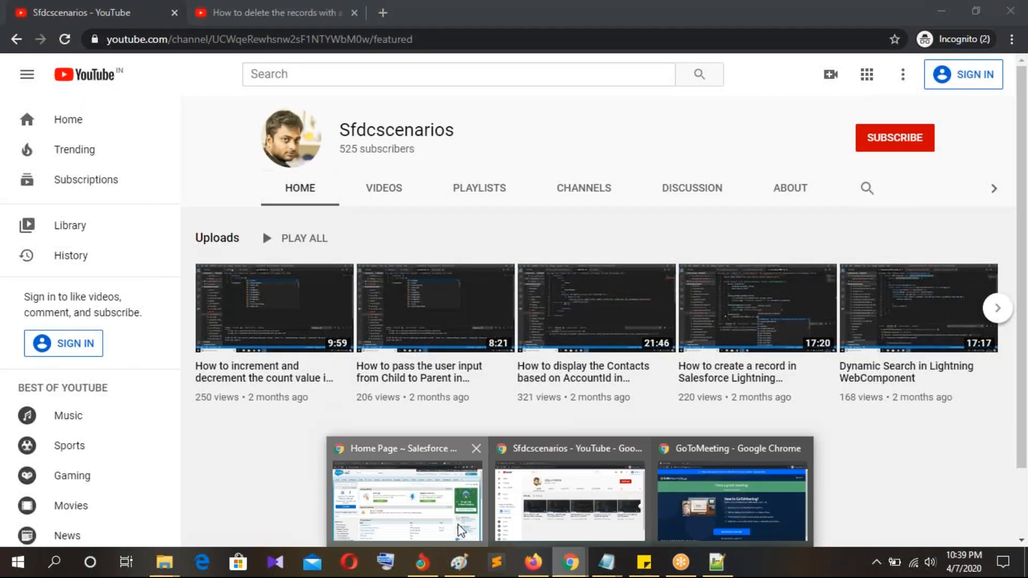
{"action": "left_click", "coordinate": [407, 503]}
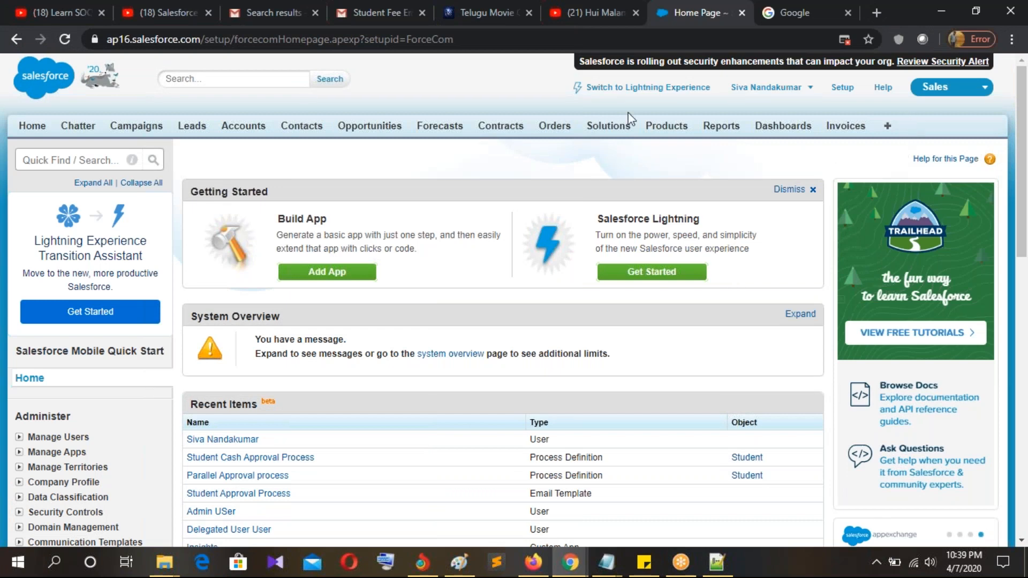
{"action": "left_click", "coordinate": [924, 92]}
{"action": "left_click", "coordinate": [905, 240]}
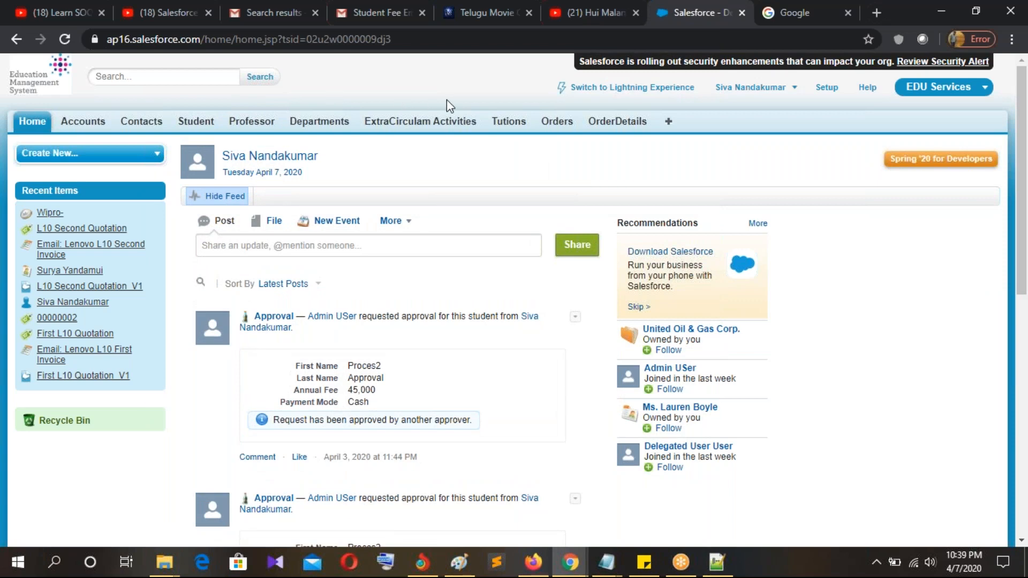
Step: Glance back at the Paint sketch, return to Salesforce, and open Setup
{"action": "key", "text": "alt+Tab"}
{"action": "left_click", "coordinate": [459, 562]}
{"action": "key", "text": "alt+Tab"}
{"action": "left_click", "coordinate": [827, 87]}
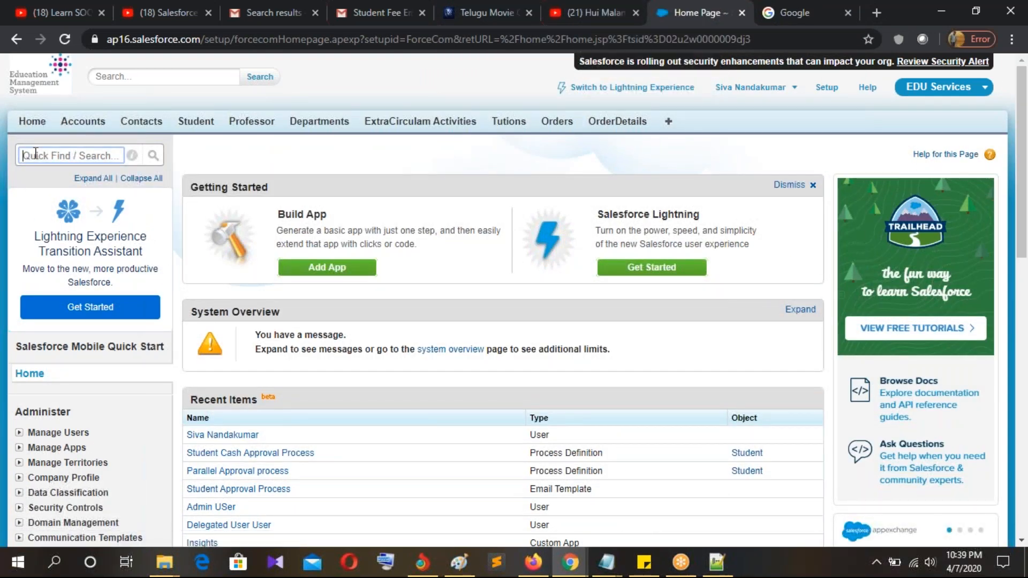
Step: Filter Setup's Quick Find on 'web' and close the overdue Reminders popup
{"action": "type", "text": "web"}
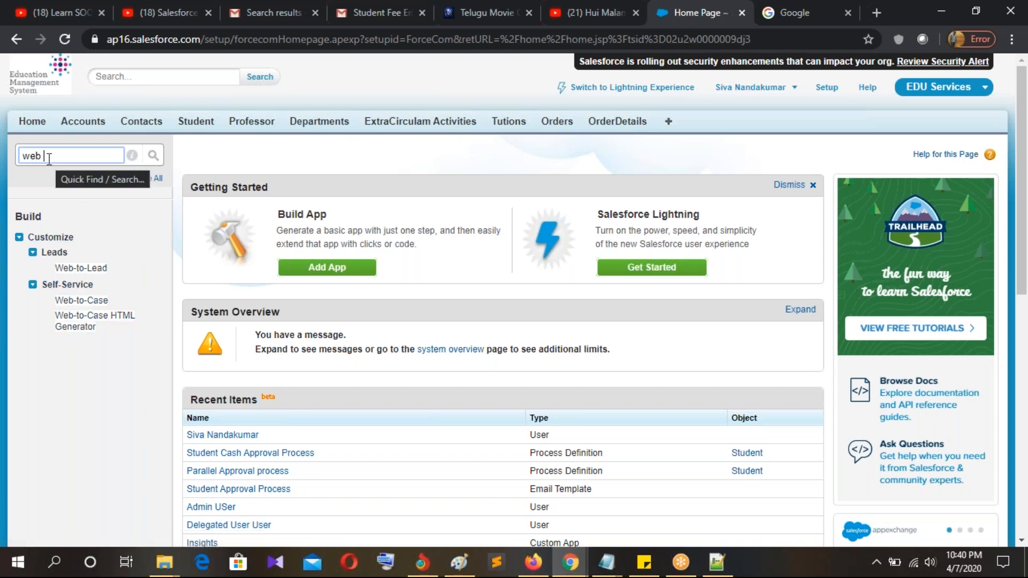
{"action": "left_click", "coordinate": [80, 268]}
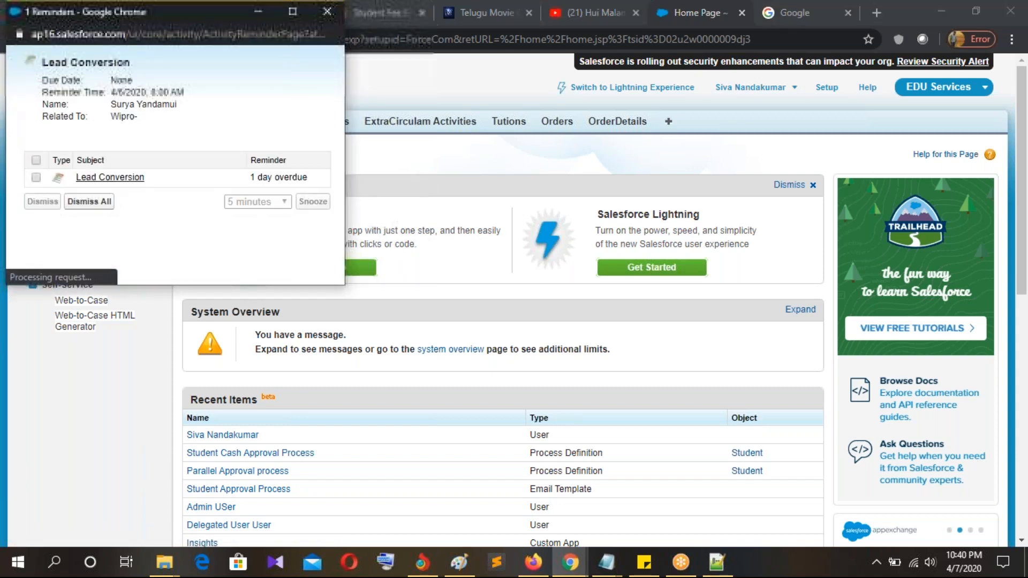
{"action": "left_click", "coordinate": [319, 12]}
{"action": "left_click", "coordinate": [80, 302]}
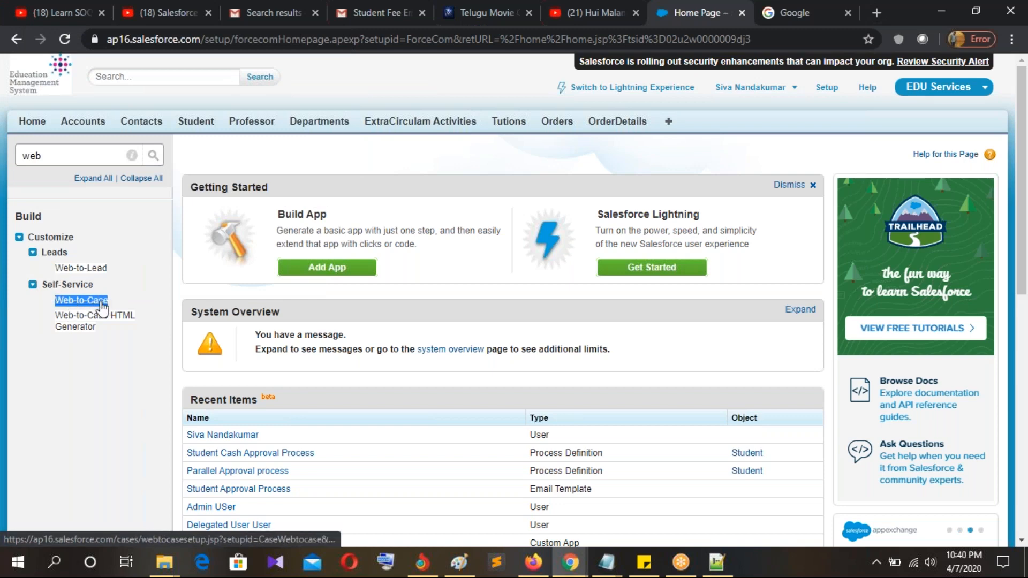
{"action": "left_click", "coordinate": [120, 347]}
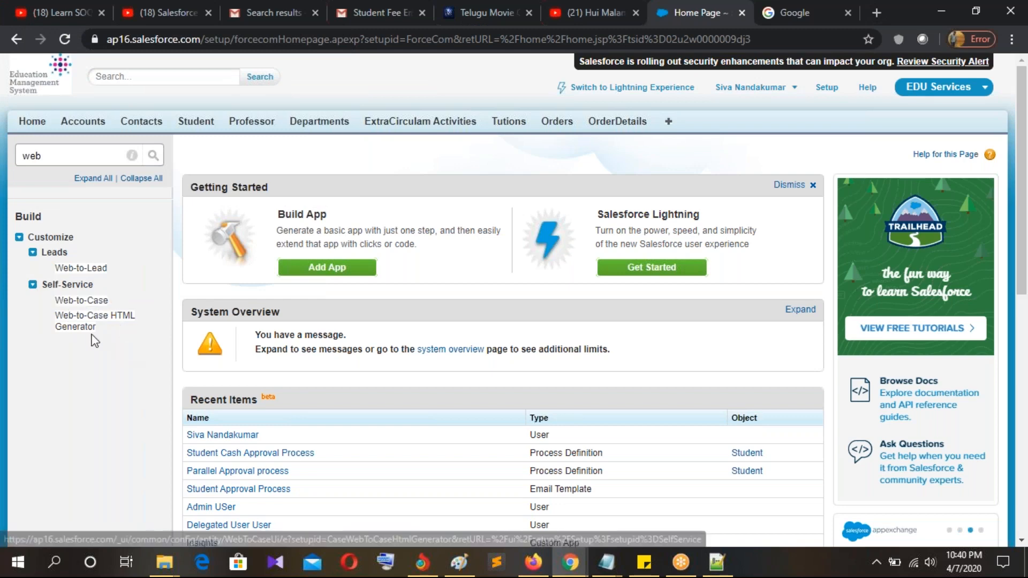
Step: Open the Web-to-Lead settings page and begin a new Web-to-Lead form
{"action": "left_click", "coordinate": [98, 271]}
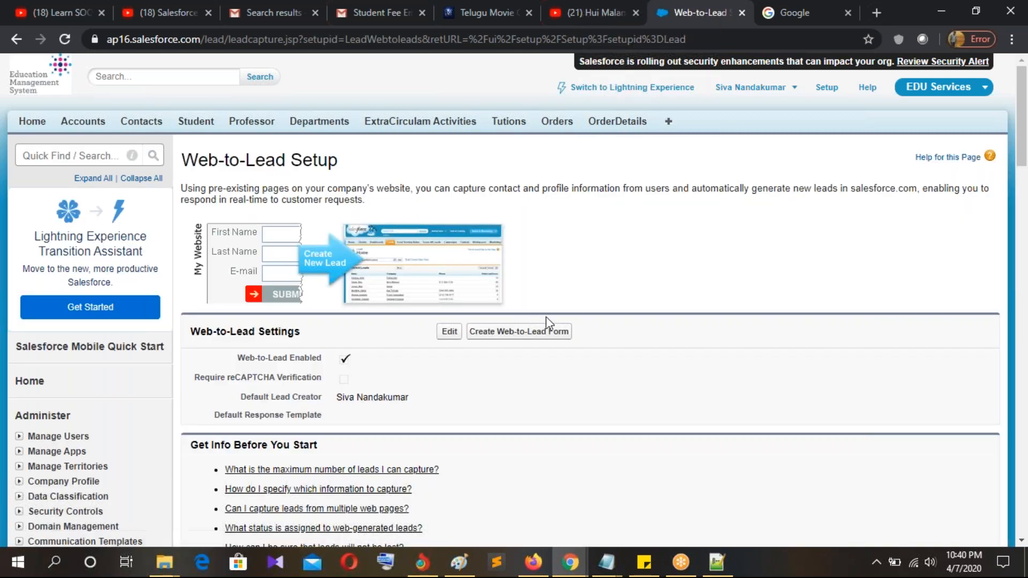
{"action": "scroll", "coordinate": [509, 316], "scroll_direction": "down", "scroll_amount": 2}
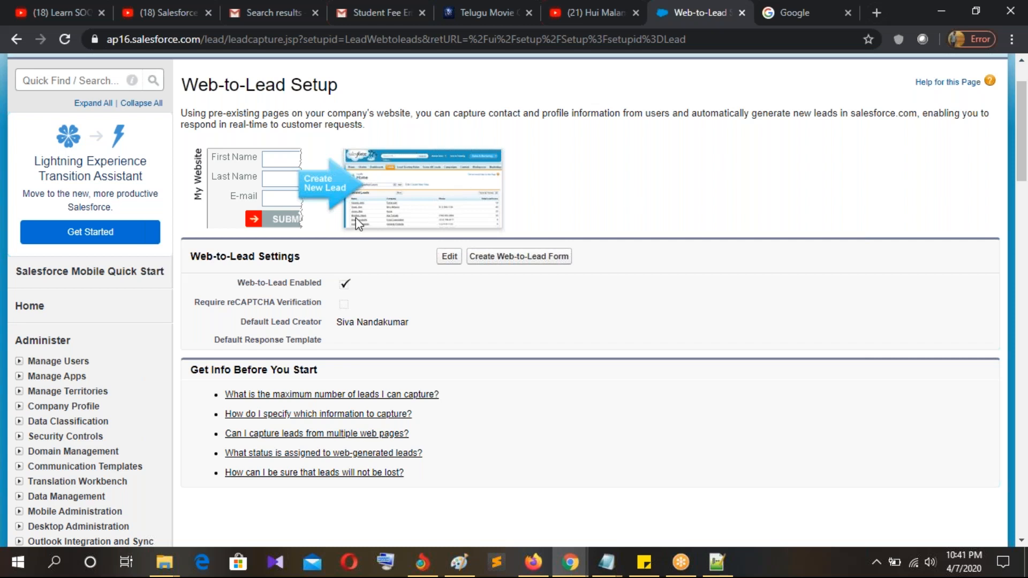
{"action": "left_click", "coordinate": [510, 257]}
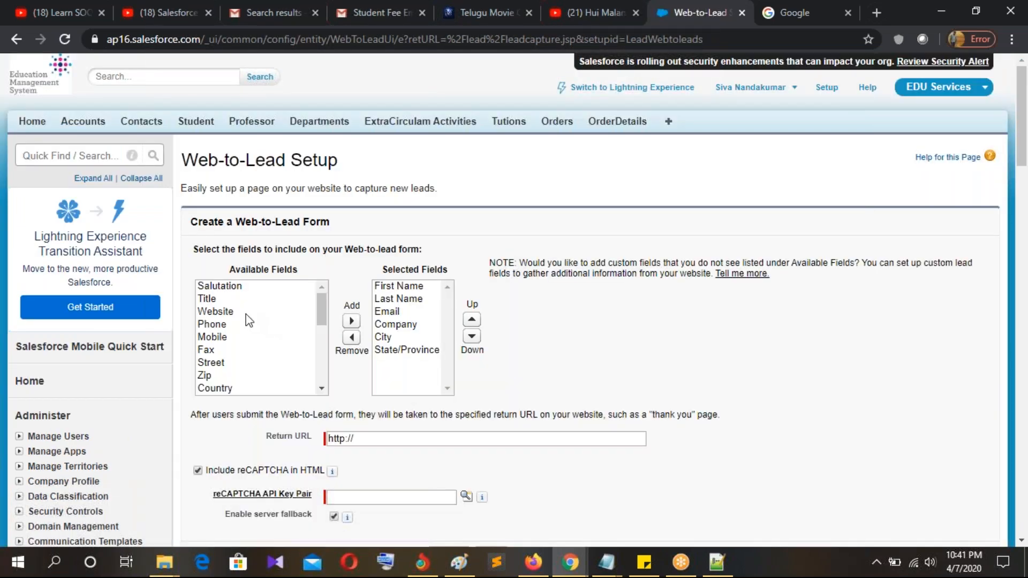
Step: Review the chosen fields: First Name, Last Name, Email, Company, City, State/Province
{"action": "scroll", "coordinate": [246, 293], "scroll_direction": "down", "scroll_amount": 1}
{"action": "scroll", "coordinate": [257, 321], "scroll_direction": "down", "scroll_amount": 5}
{"action": "scroll", "coordinate": [280, 356], "scroll_direction": "up", "scroll_amount": 5}
{"action": "left_click_drag", "start_coordinate": [230, 270], "coordinate": [303, 276]}
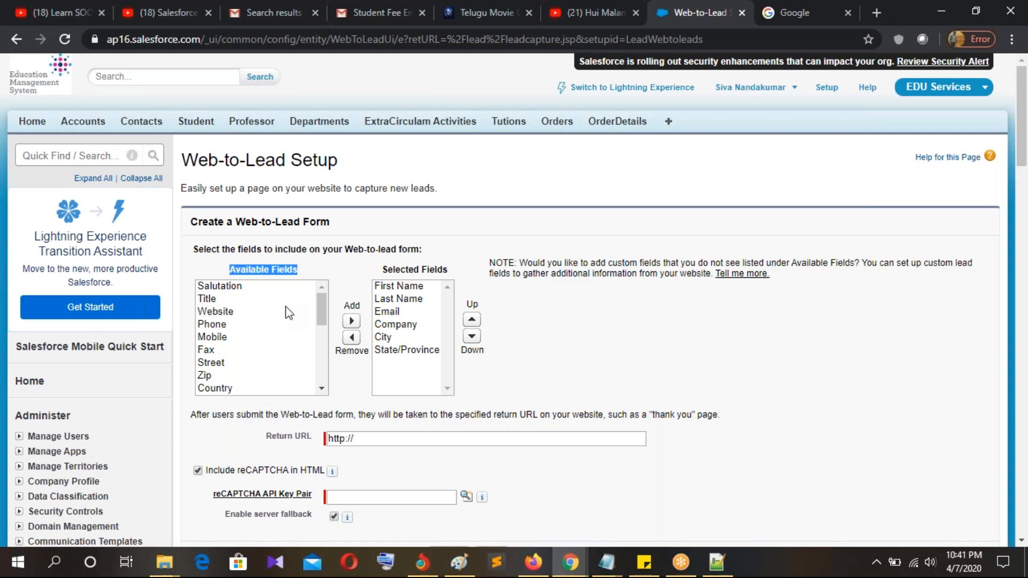
{"action": "left_click", "coordinate": [384, 288]}
{"action": "left_click", "coordinate": [386, 299]}
{"action": "left_click", "coordinate": [389, 313]}
{"action": "left_click", "coordinate": [390, 325]}
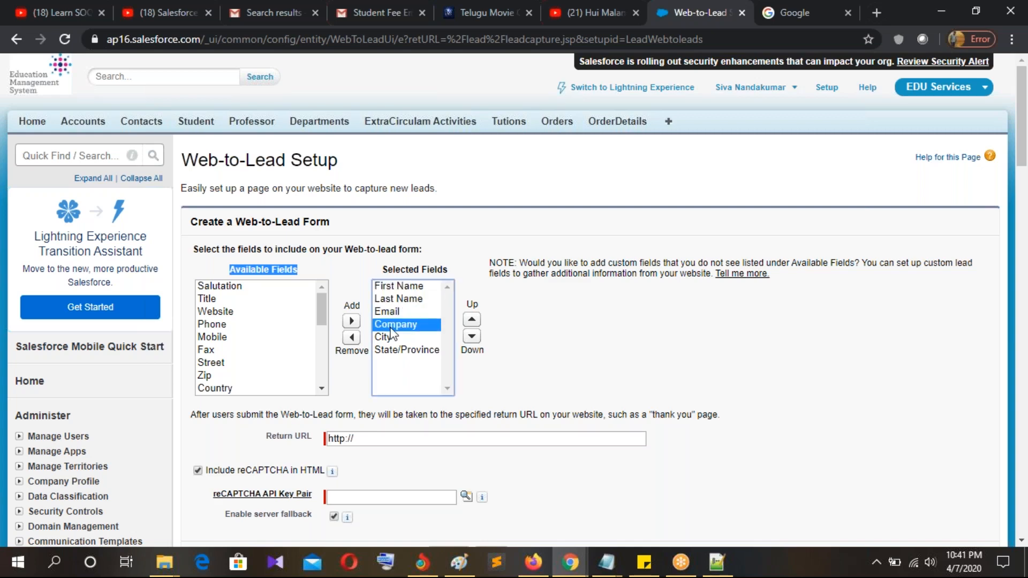
{"action": "left_click", "coordinate": [390, 338]}
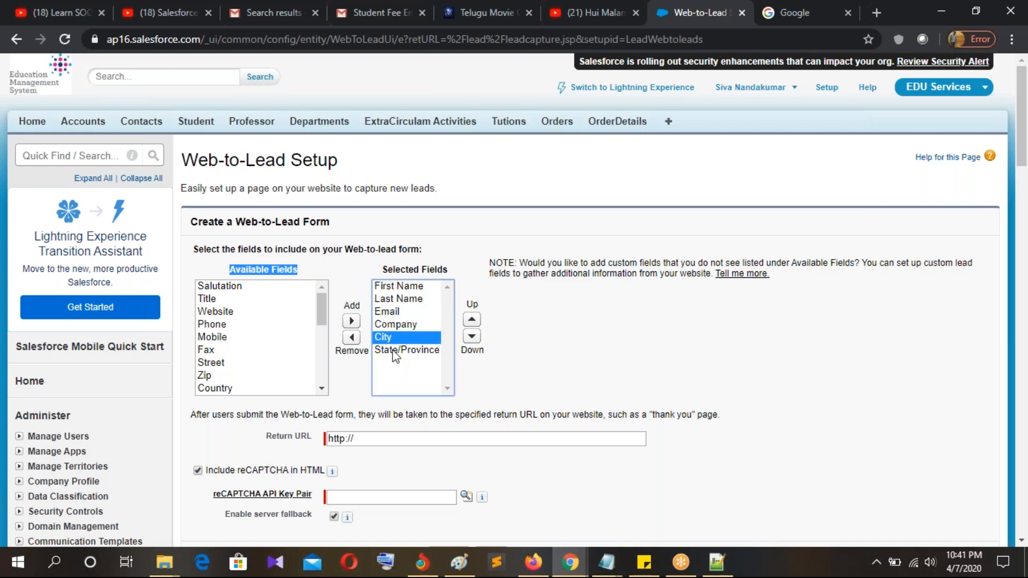
{"action": "left_click", "coordinate": [397, 351]}
{"action": "scroll", "coordinate": [242, 338], "scroll_direction": "down", "scroll_amount": 4}
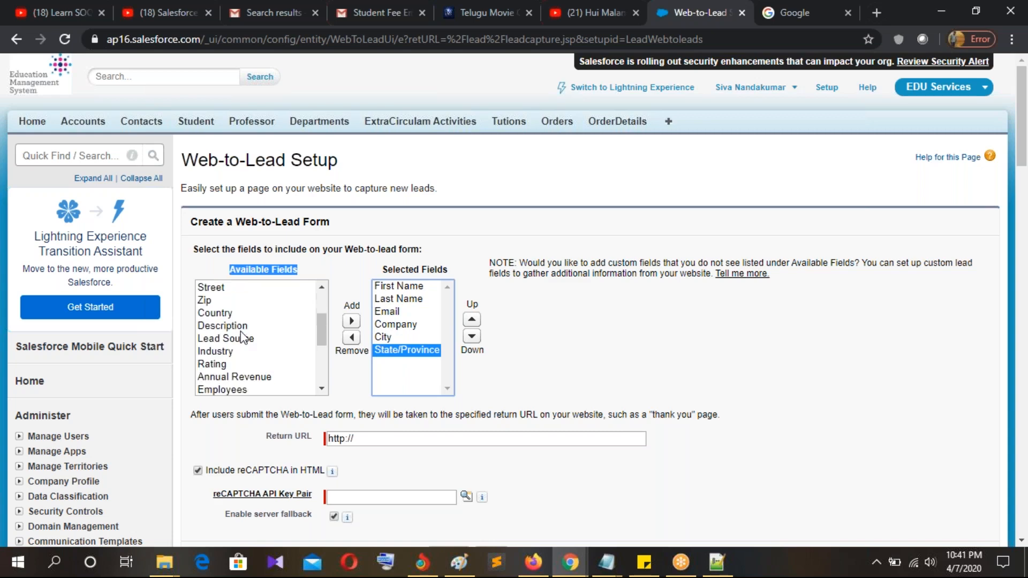
{"action": "scroll", "coordinate": [268, 346], "scroll_direction": "up", "scroll_amount": 4}
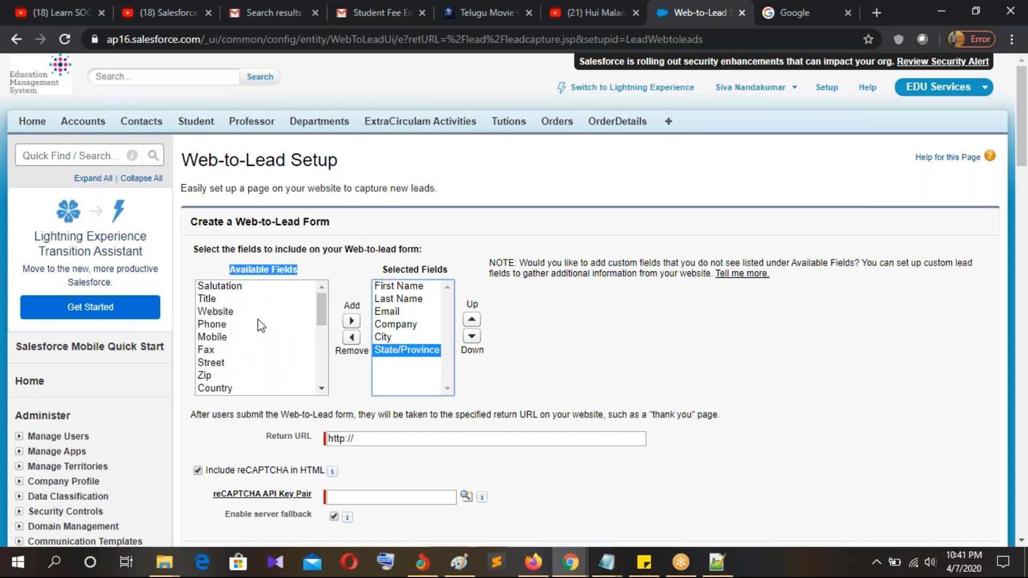
Step: Add Phone to the selected fields and move it up to sit right below Email
{"action": "left_click", "coordinate": [212, 324]}
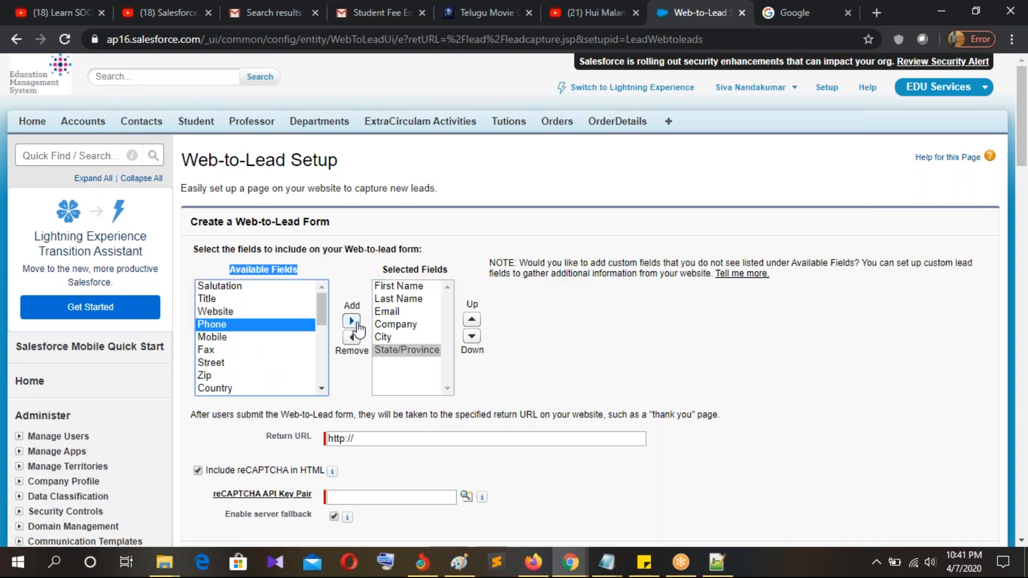
{"action": "left_click", "coordinate": [351, 321]}
{"action": "left_click", "coordinate": [472, 321]}
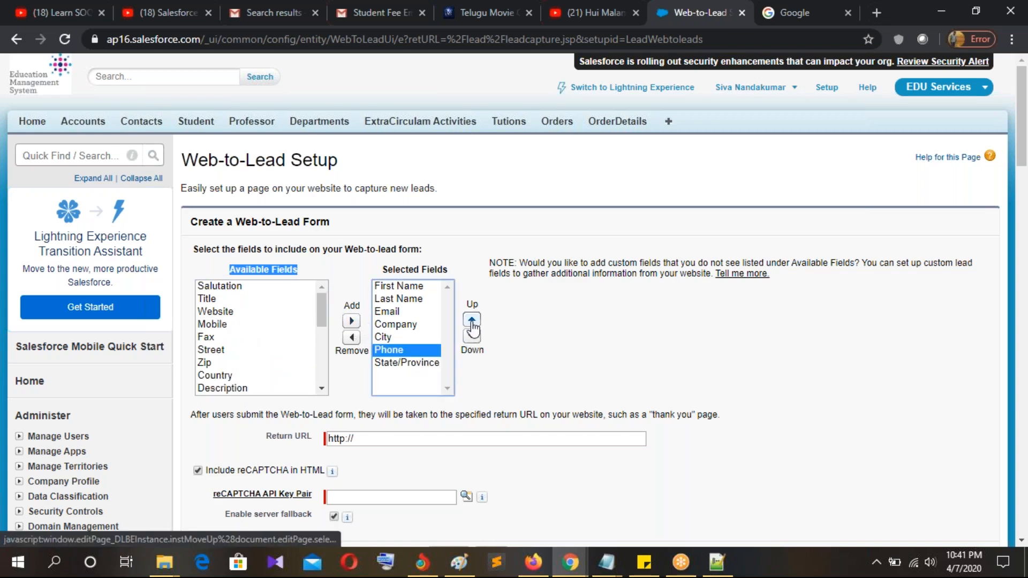
{"action": "left_click", "coordinate": [472, 321]}
{"action": "left_click", "coordinate": [472, 321]}
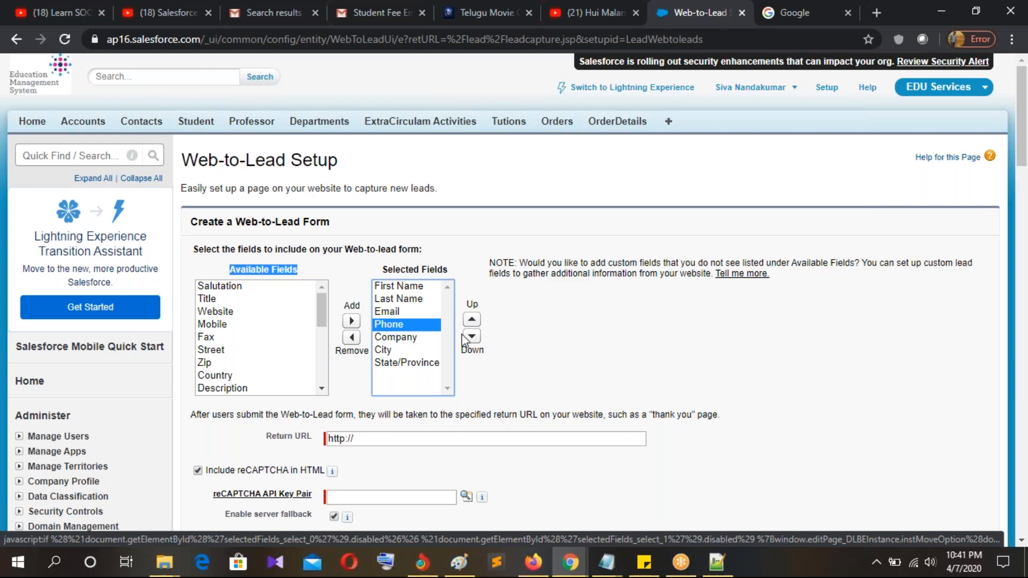
Step: Scroll to the Return URL option and highlight its label
{"action": "scroll", "coordinate": [643, 337], "scroll_direction": "down", "scroll_amount": 3}
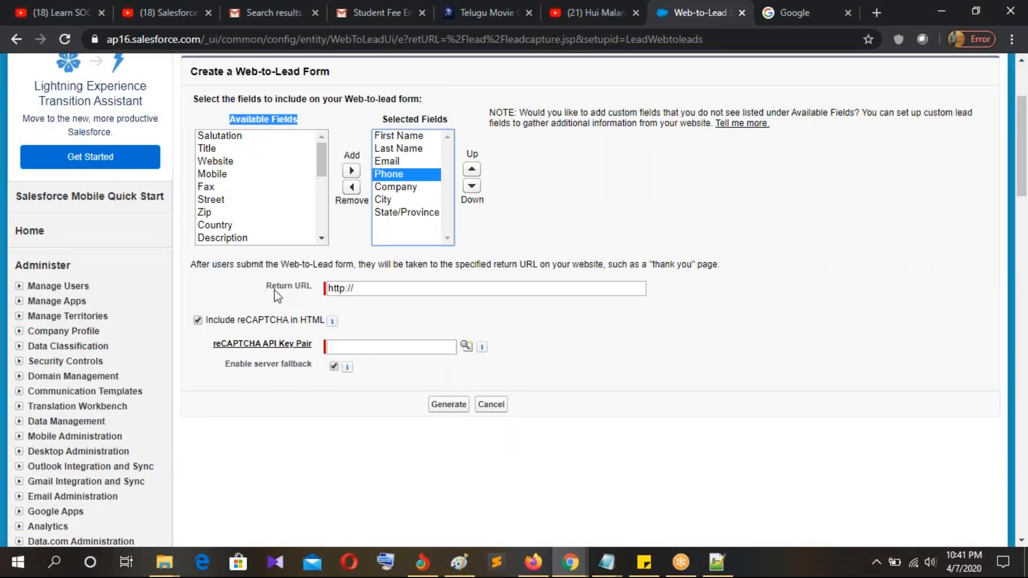
{"action": "left_click_drag", "start_coordinate": [267, 288], "coordinate": [320, 292]}
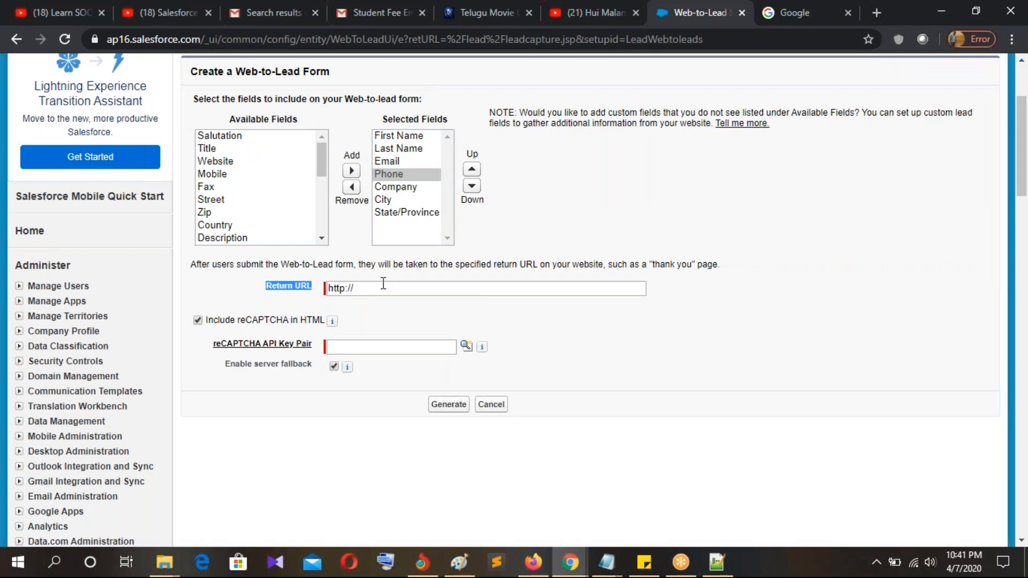
{"action": "scroll", "coordinate": [406, 236], "scroll_direction": "up", "scroll_amount": 1}
{"action": "scroll", "coordinate": [406, 235], "scroll_direction": "up", "scroll_amount": 3}
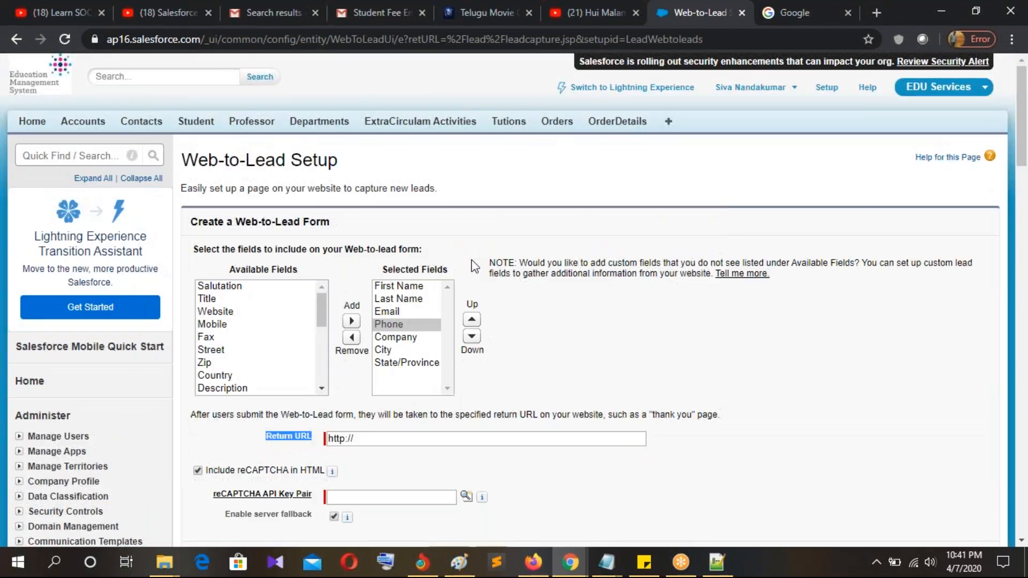
{"action": "scroll", "coordinate": [558, 470], "scroll_direction": "down", "scroll_amount": 3}
{"action": "left_click", "coordinate": [459, 562]}
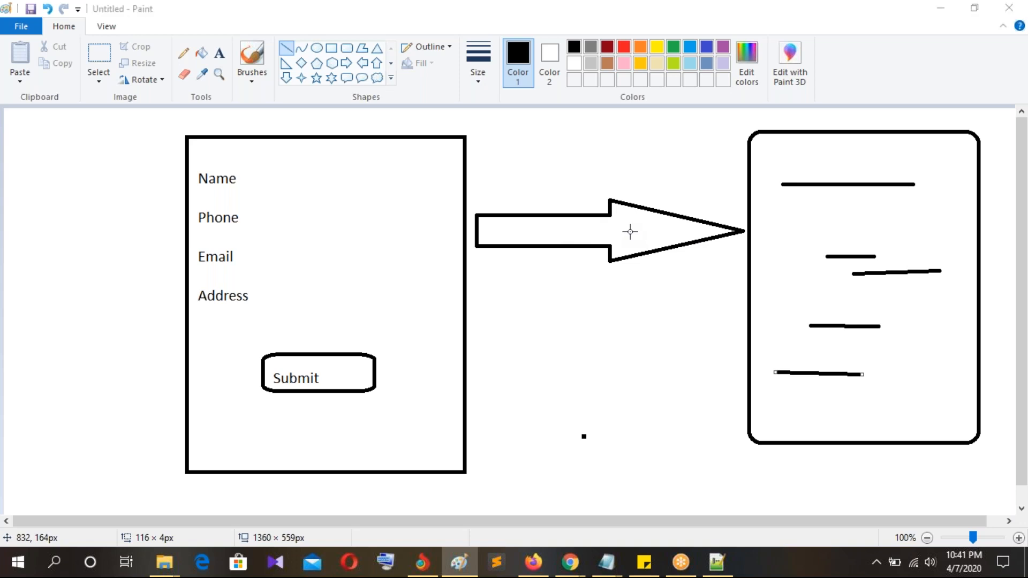
{"action": "key", "text": "alt+Tab"}
{"action": "left_click", "coordinate": [401, 290]}
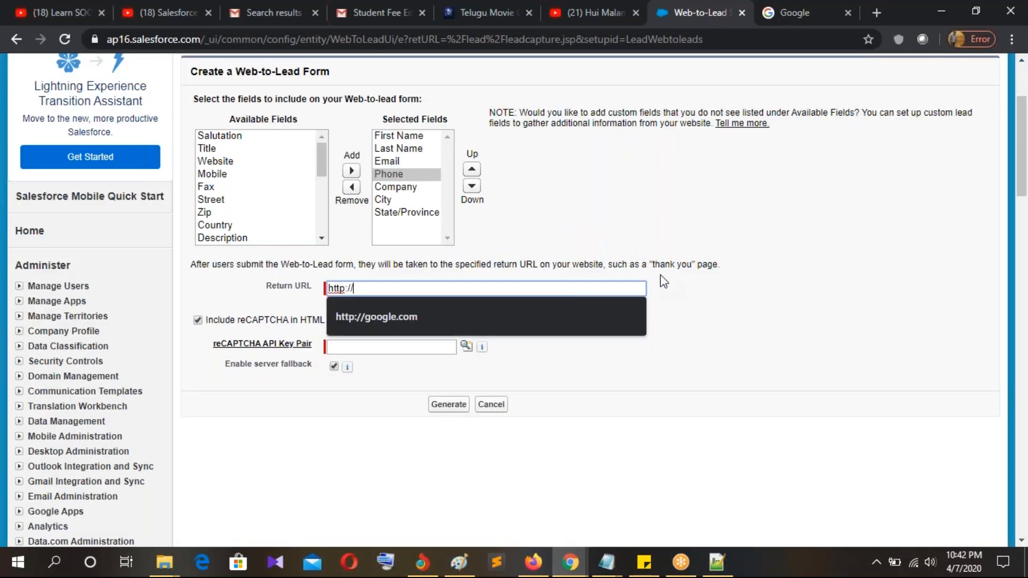
{"action": "left_click", "coordinate": [806, 275]}
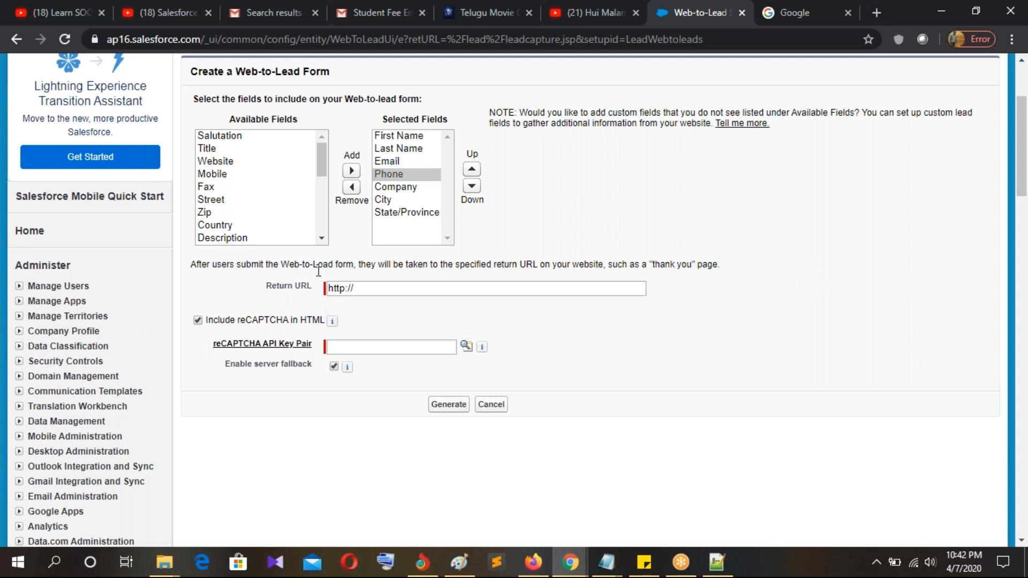
{"action": "left_click", "coordinate": [373, 288]}
{"action": "left_click", "coordinate": [376, 317]}
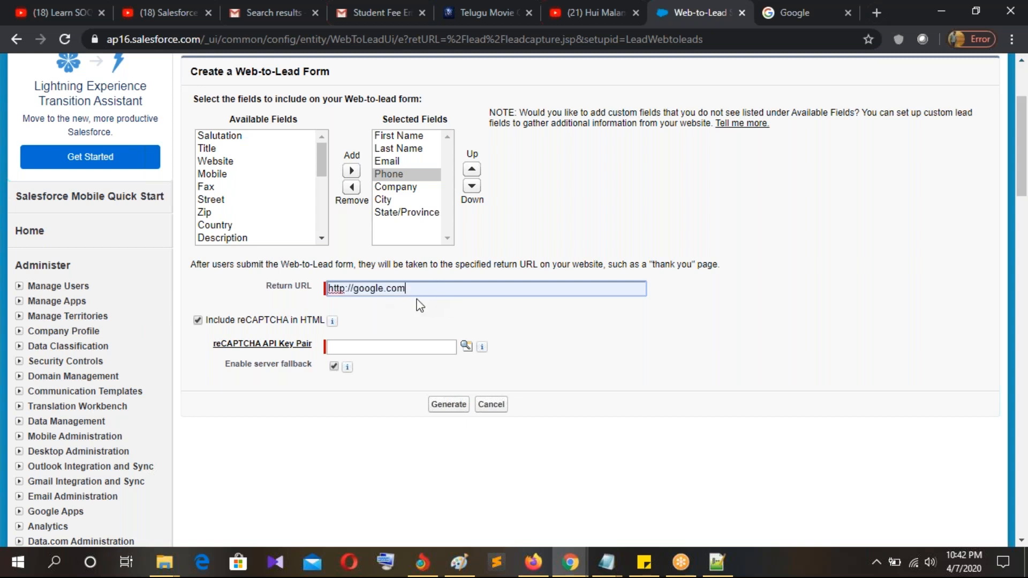
Step: Uncheck Include reCAPTCHA in HTML and generate the Web-to-Lead form HTML
{"action": "left_click_drag", "start_coordinate": [241, 322], "coordinate": [396, 328]}
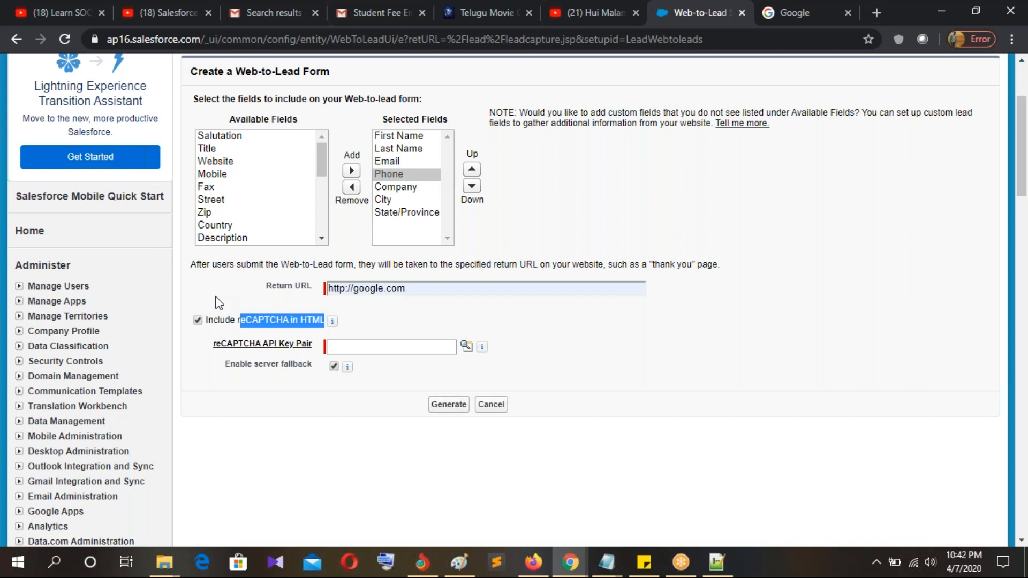
{"action": "left_click", "coordinate": [198, 321]}
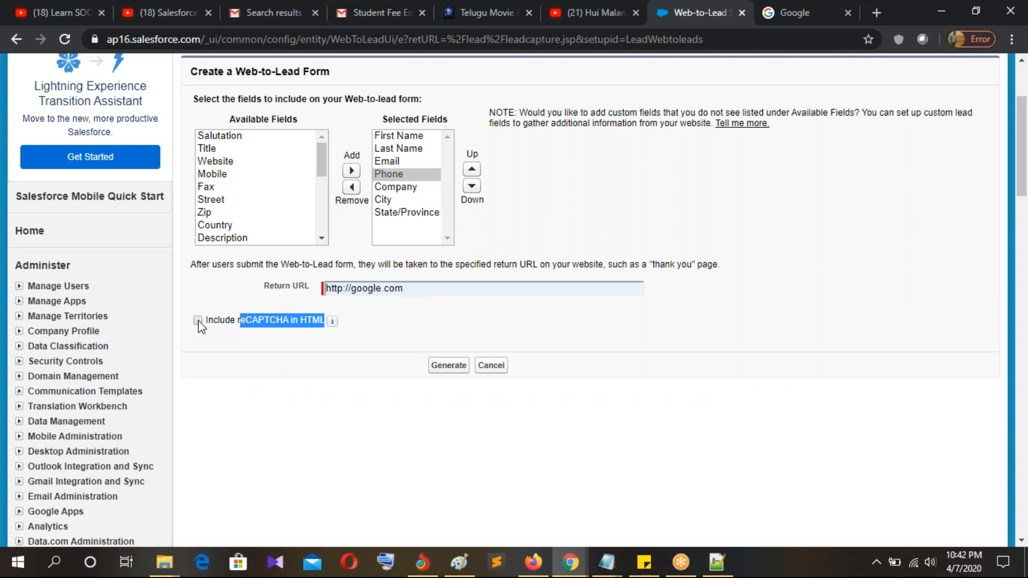
{"action": "left_click", "coordinate": [765, 8]}
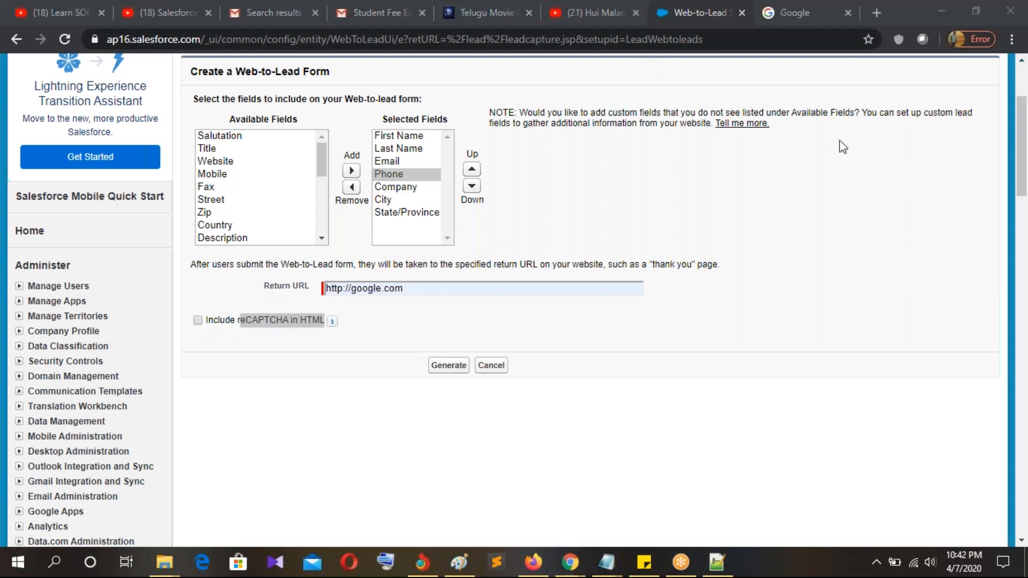
{"action": "left_click", "coordinate": [248, 332]}
{"action": "left_click_drag", "start_coordinate": [236, 326], "coordinate": [309, 326]}
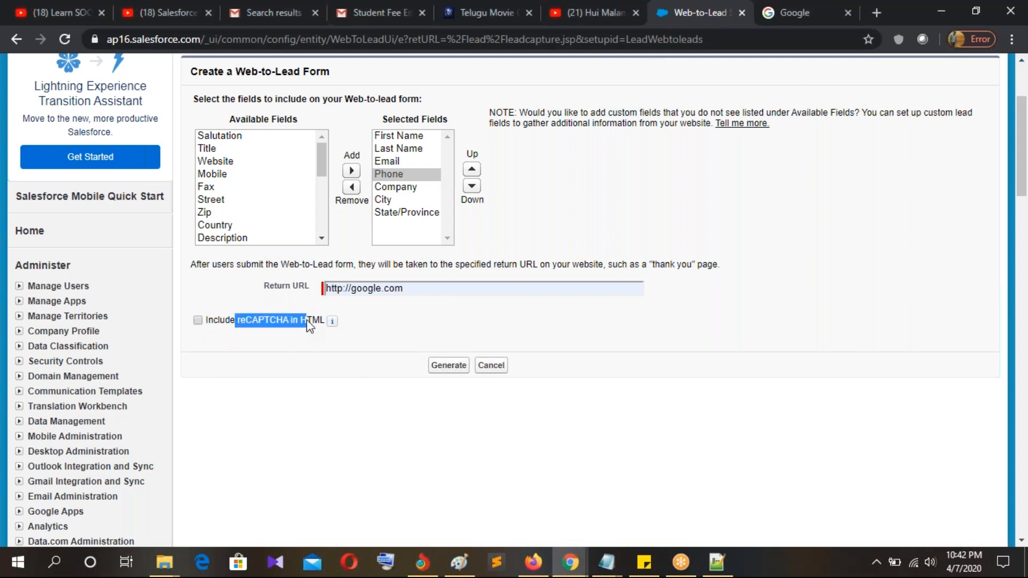
{"action": "left_click", "coordinate": [200, 340]}
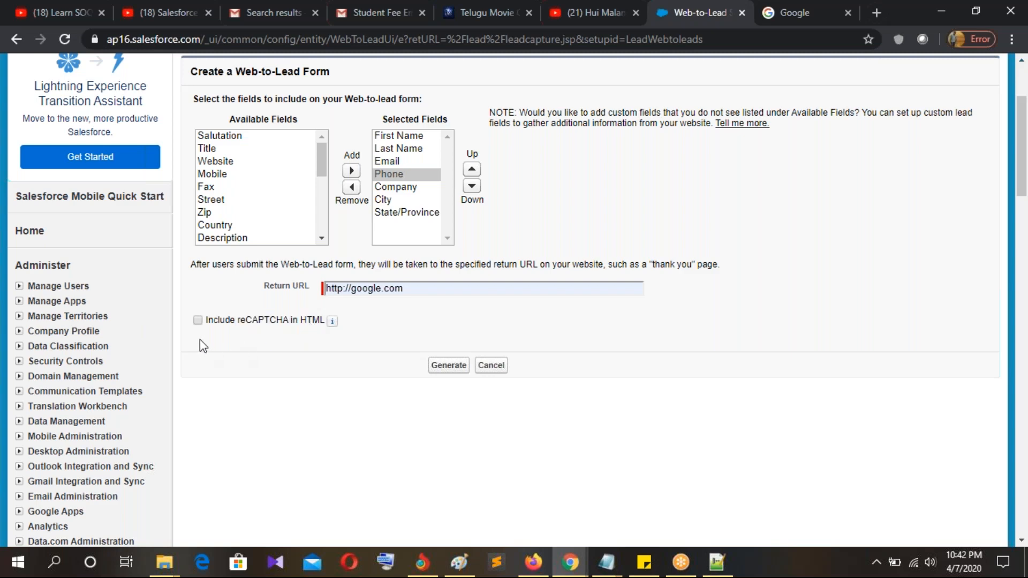
{"action": "left_click", "coordinate": [445, 369]}
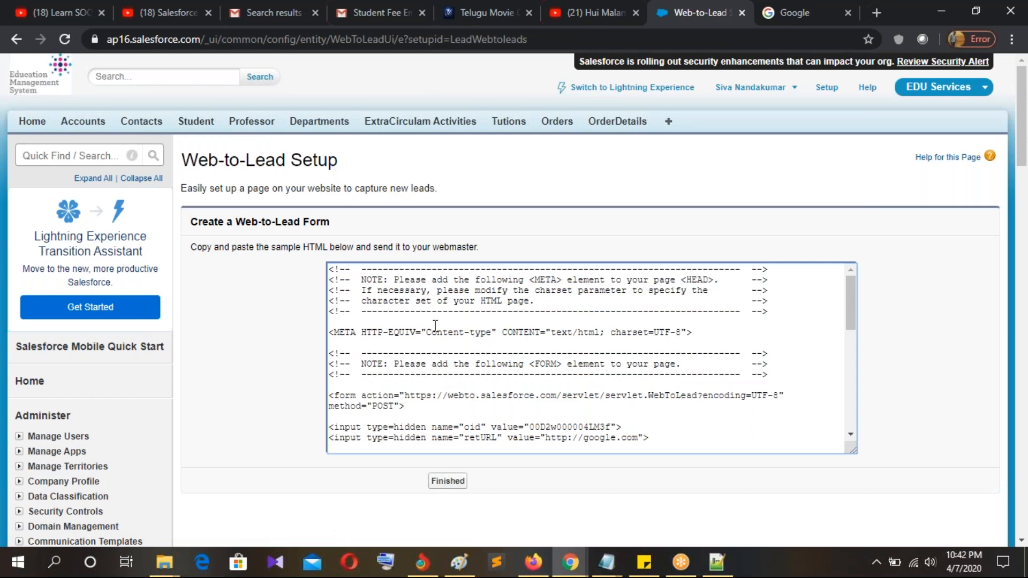
Step: Select all the generated HTML code that posts to webto.salesforce.com
{"action": "left_click", "coordinate": [436, 325]}
{"action": "scroll", "coordinate": [515, 332], "scroll_direction": "down", "scroll_amount": 2}
{"action": "scroll", "coordinate": [515, 332], "scroll_direction": "up", "scroll_amount": 1}
{"action": "scroll", "coordinate": [515, 332], "scroll_direction": "down", "scroll_amount": 5}
{"action": "scroll", "coordinate": [482, 321], "scroll_direction": "up", "scroll_amount": 6}
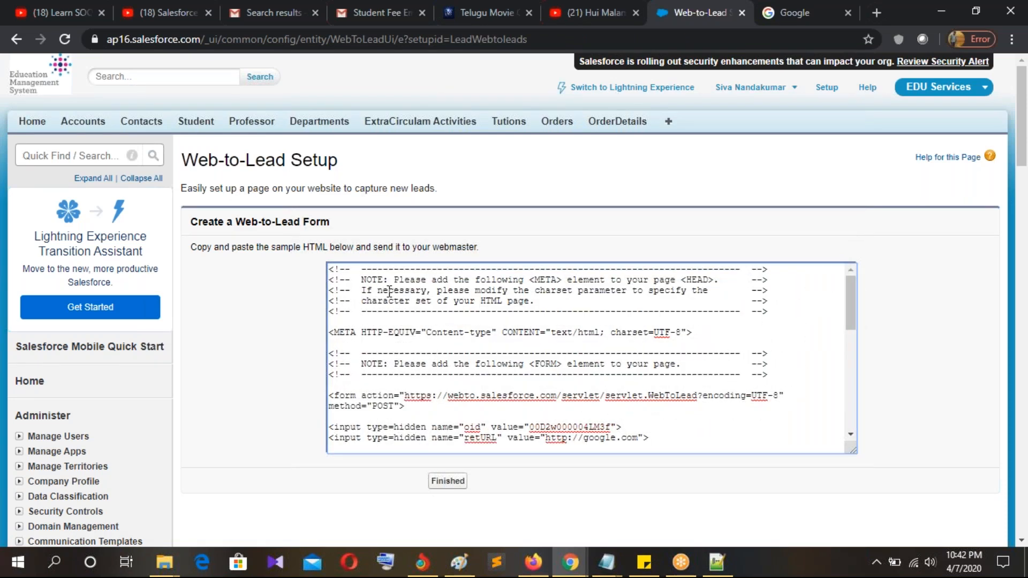
{"action": "key", "text": "ctrl+a"}
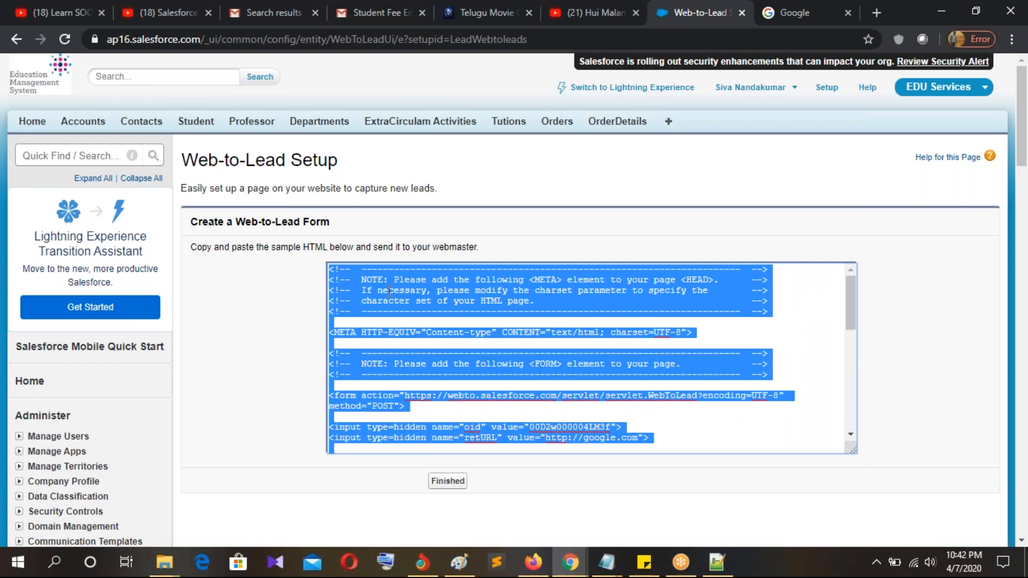
Step: Paste the copied form HTML into a new Notepad++ document
{"action": "left_click", "coordinate": [716, 571]}
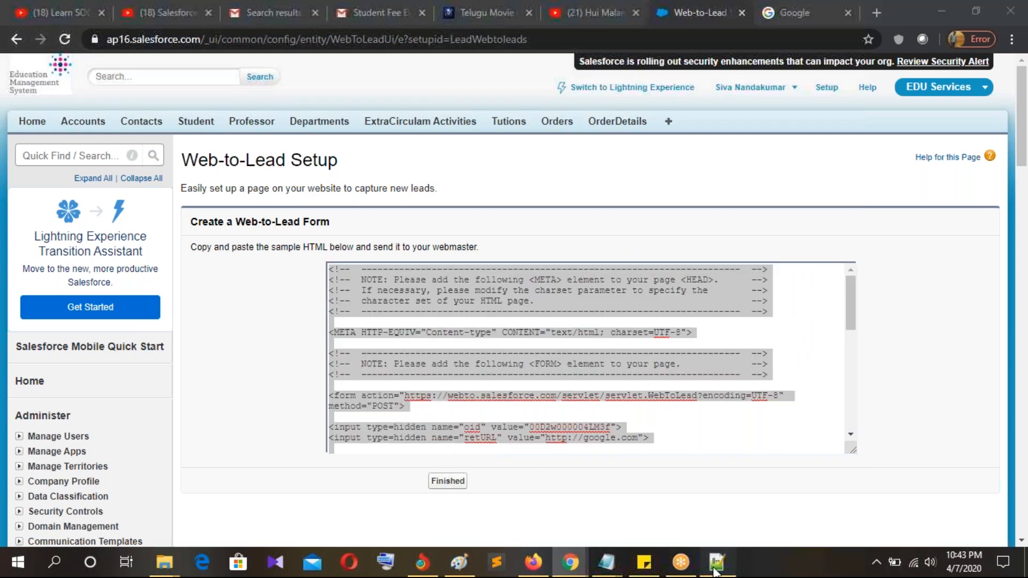
{"action": "key", "text": "ctrl+n"}
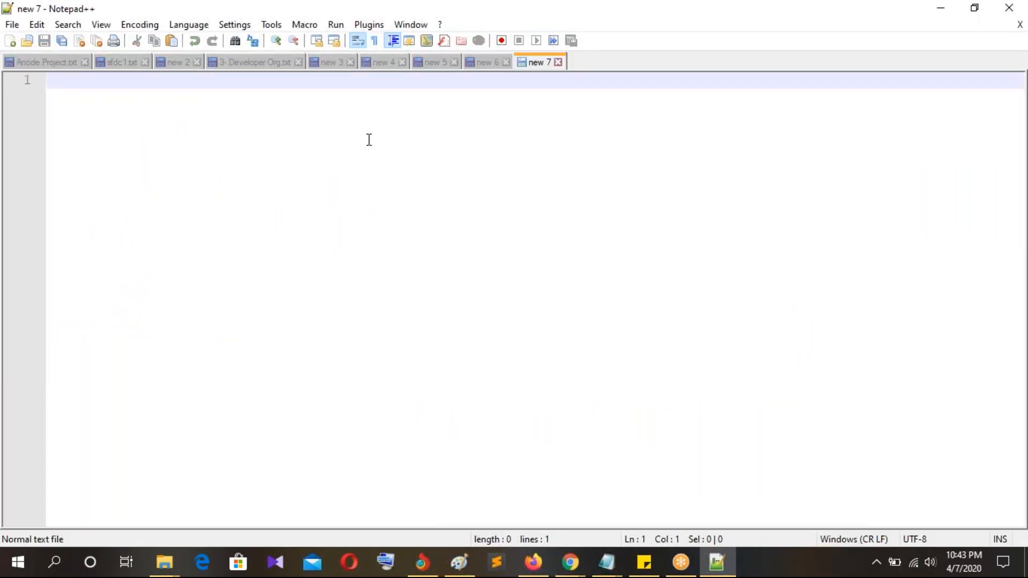
{"action": "key", "text": "ctrl+v"}
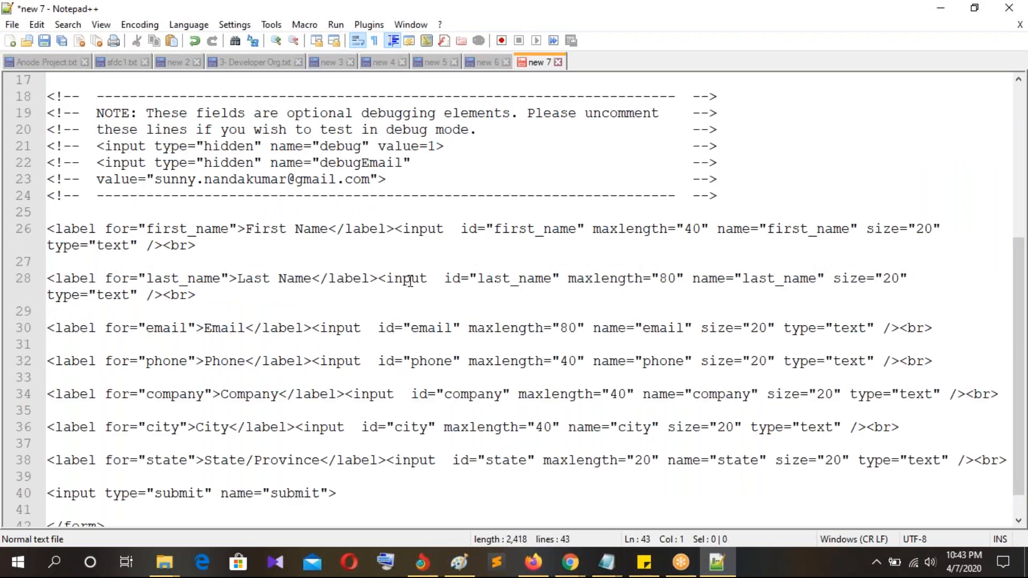
{"action": "scroll", "coordinate": [410, 280], "scroll_direction": "down", "scroll_amount": 1}
{"action": "scroll", "coordinate": [410, 281], "scroll_direction": "up", "scroll_amount": 2}
{"action": "scroll", "coordinate": [410, 280], "scroll_direction": "down", "scroll_amount": 2}
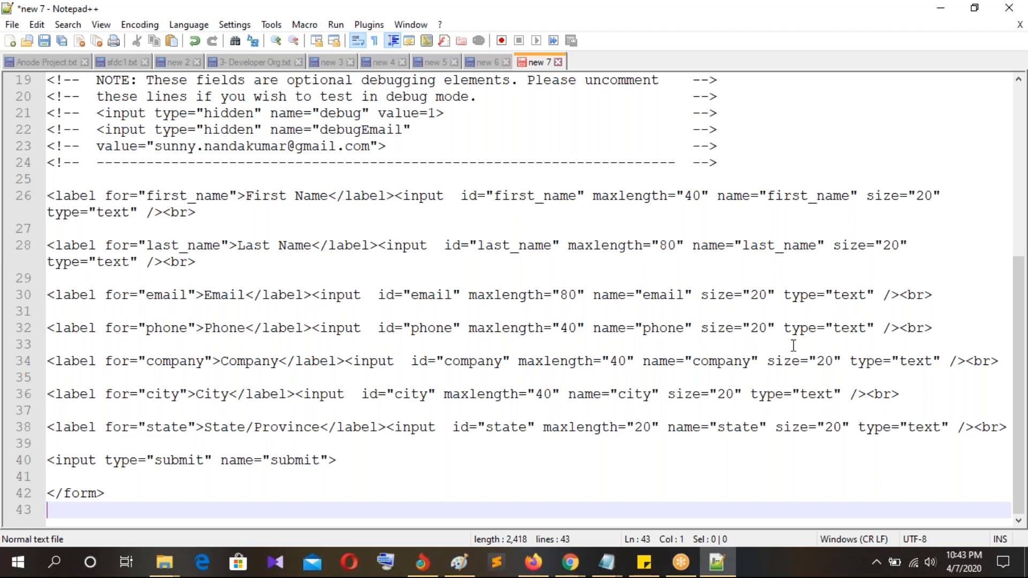
Step: Save the document to the Desktop as Web.html
{"action": "key", "text": "ctrl+s"}
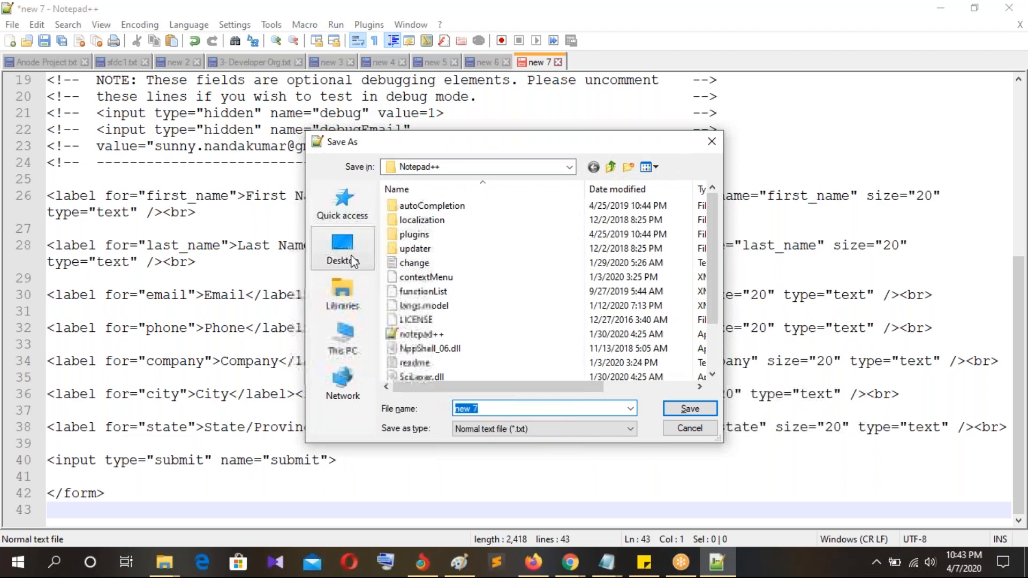
{"action": "left_click", "coordinate": [345, 246]}
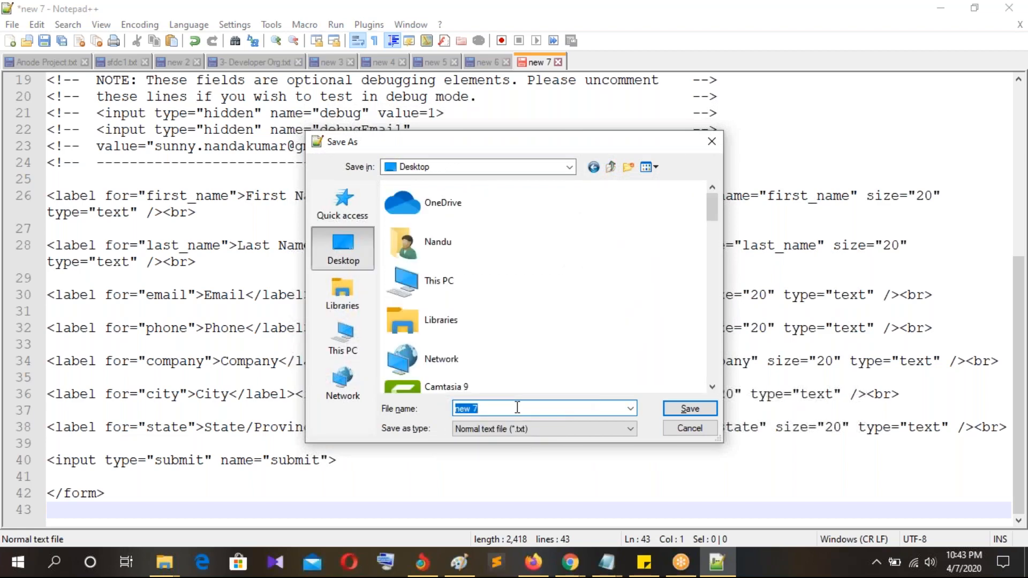
{"action": "type", "text": "WEb.htm"}
{"action": "left_click", "coordinate": [680, 410]}
{"action": "left_click", "coordinate": [948, 9]}
Step: Minimise every open window and open the saved Web.html form from the desktop
{"action": "left_click", "coordinate": [950, 10]}
{"action": "left_click", "coordinate": [949, 11]}
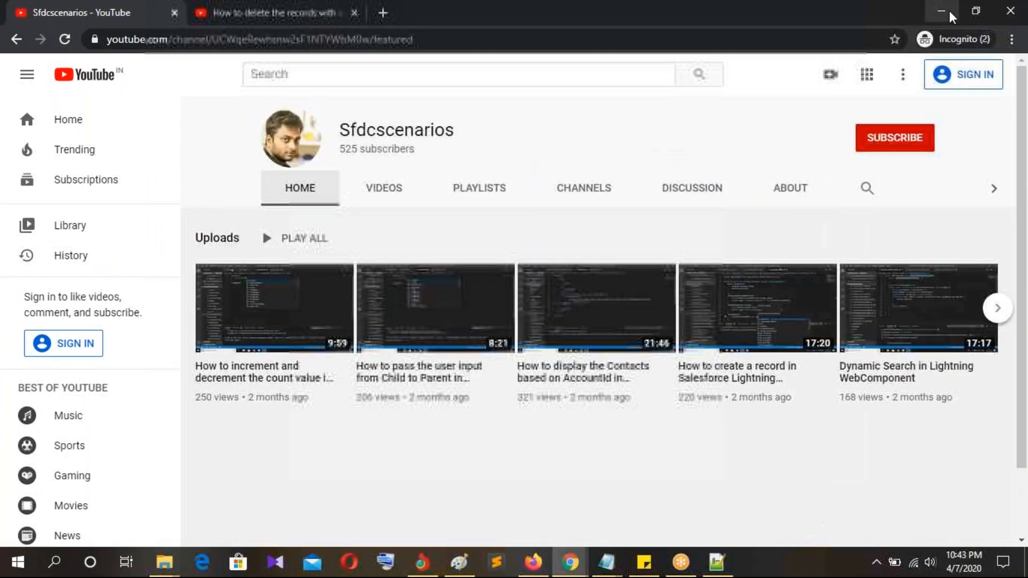
{"action": "left_click", "coordinate": [950, 11]}
{"action": "left_click", "coordinate": [950, 11]}
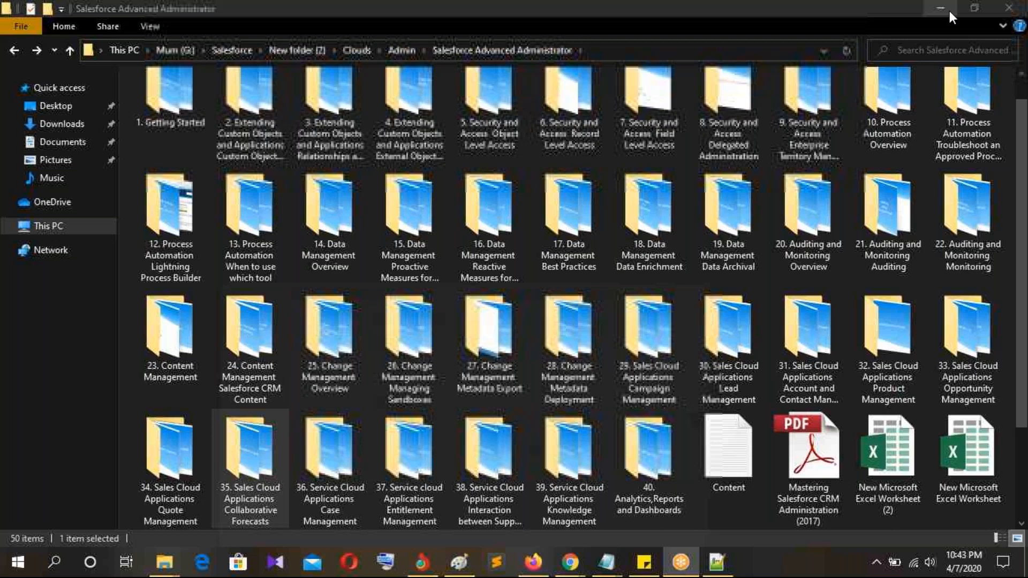
{"action": "left_click", "coordinate": [950, 11]}
{"action": "left_click", "coordinate": [949, 10]}
{"action": "left_click", "coordinate": [949, 11]}
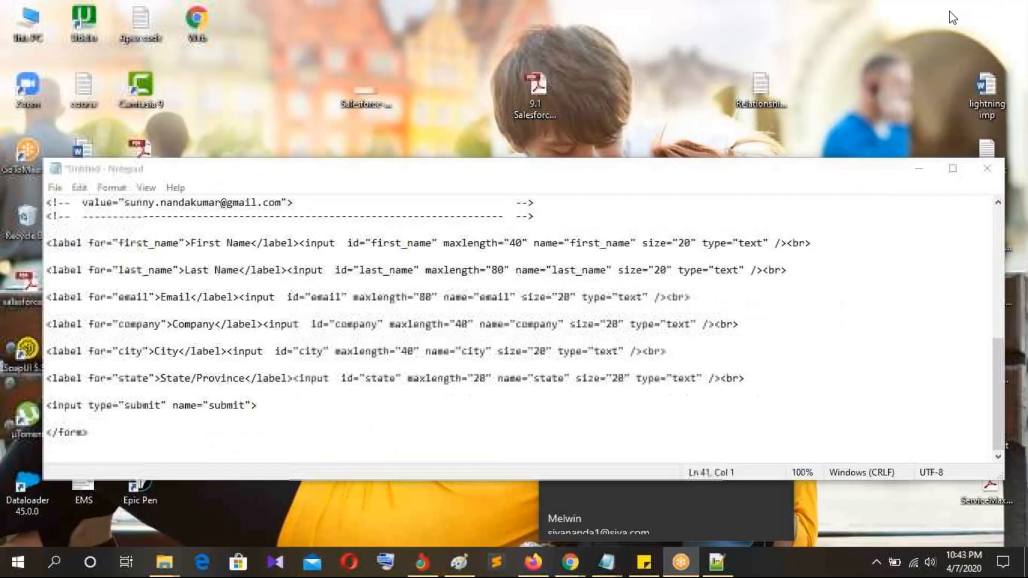
{"action": "left_click", "coordinate": [917, 170]}
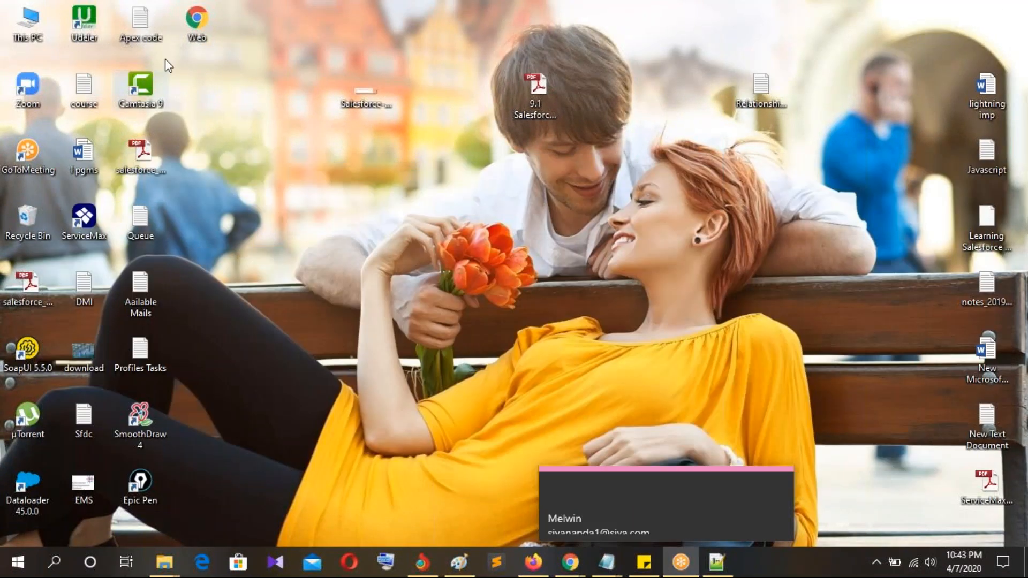
{"action": "double_click", "coordinate": [190, 24]}
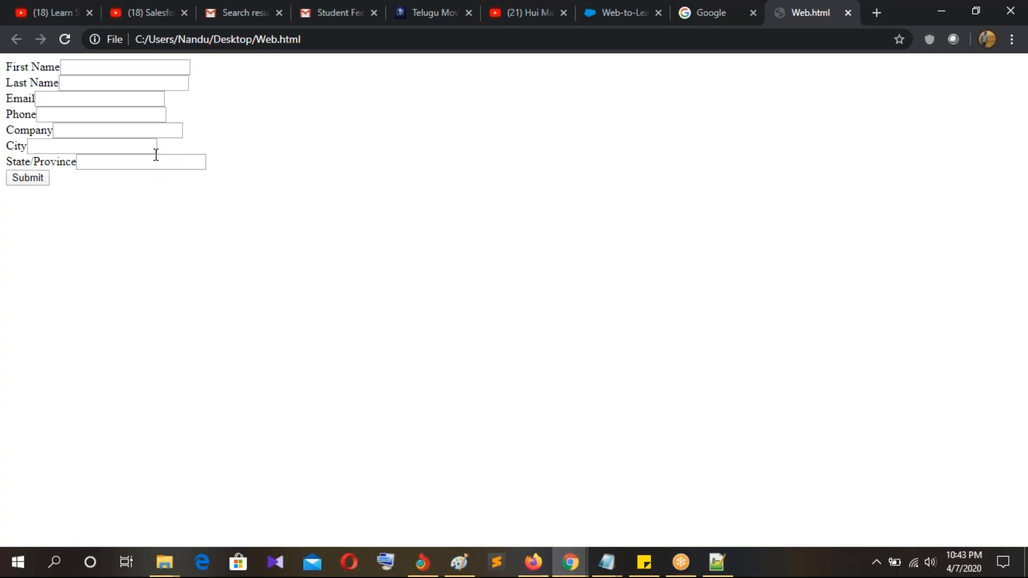
Step: Enter the lead's first name, last name and autofilled e-mail address in the form
{"action": "left_click", "coordinate": [102, 67]}
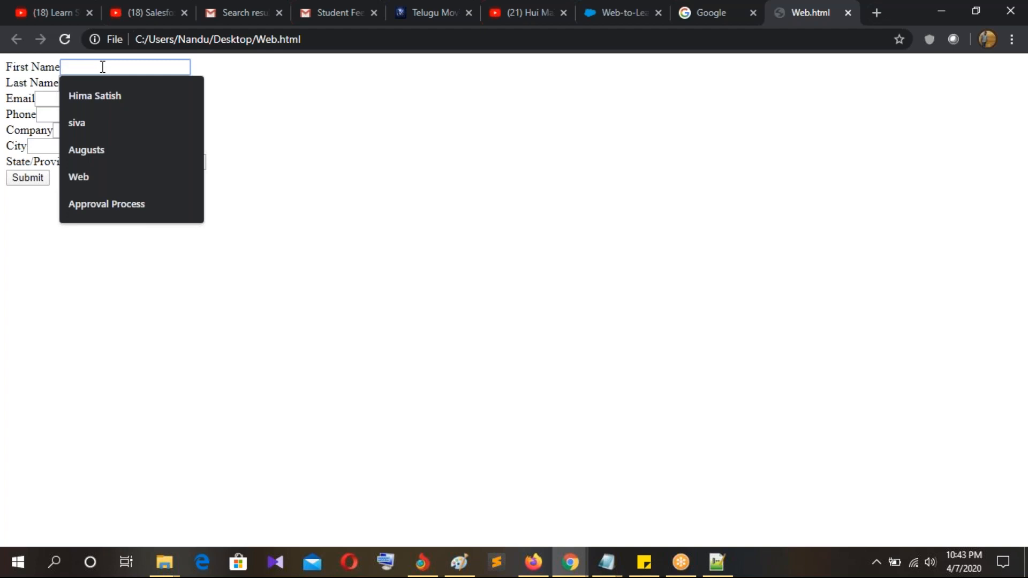
{"action": "key", "text": "Tab"}
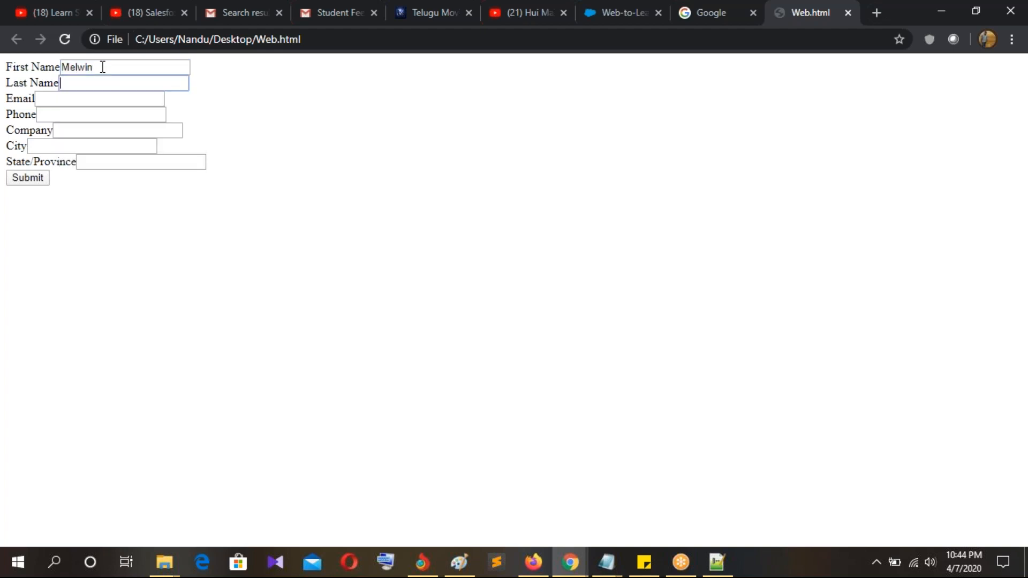
{"action": "key", "text": "Tab"}
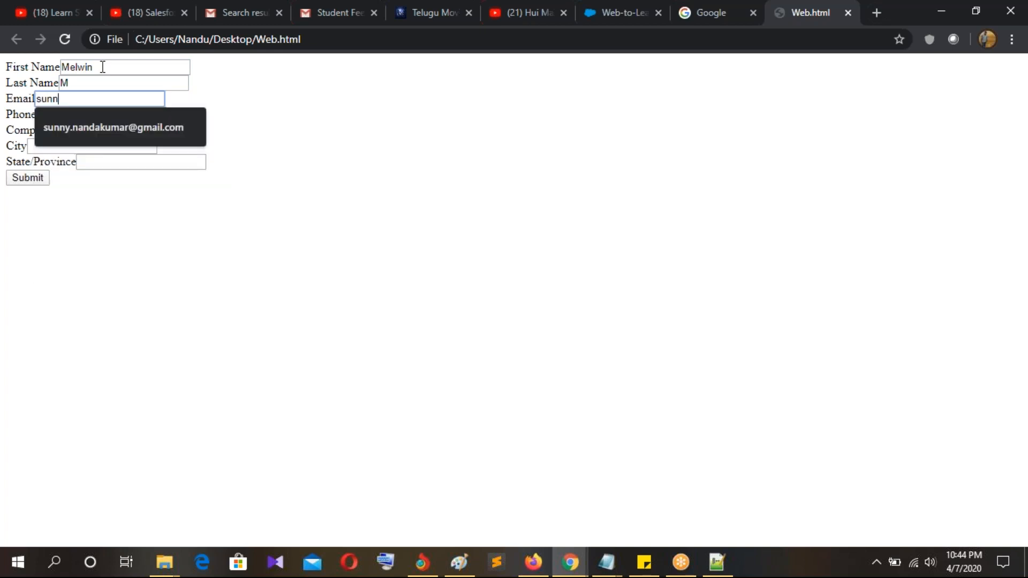
{"action": "key", "text": "Down"}
{"action": "key", "text": "Return"}
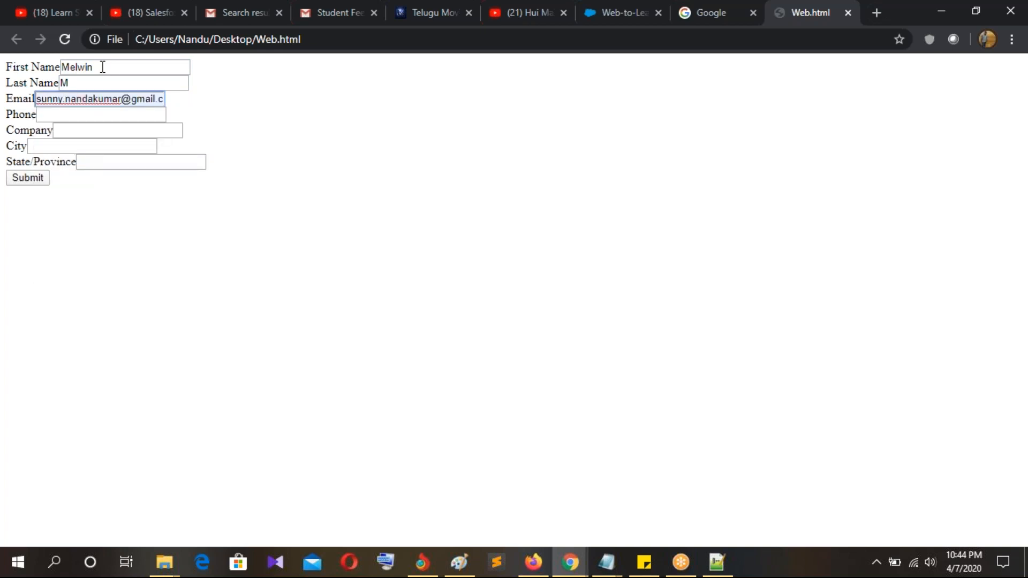
Step: Enter Verginia as the city and submit the lead form
{"action": "left_click", "coordinate": [59, 147]}
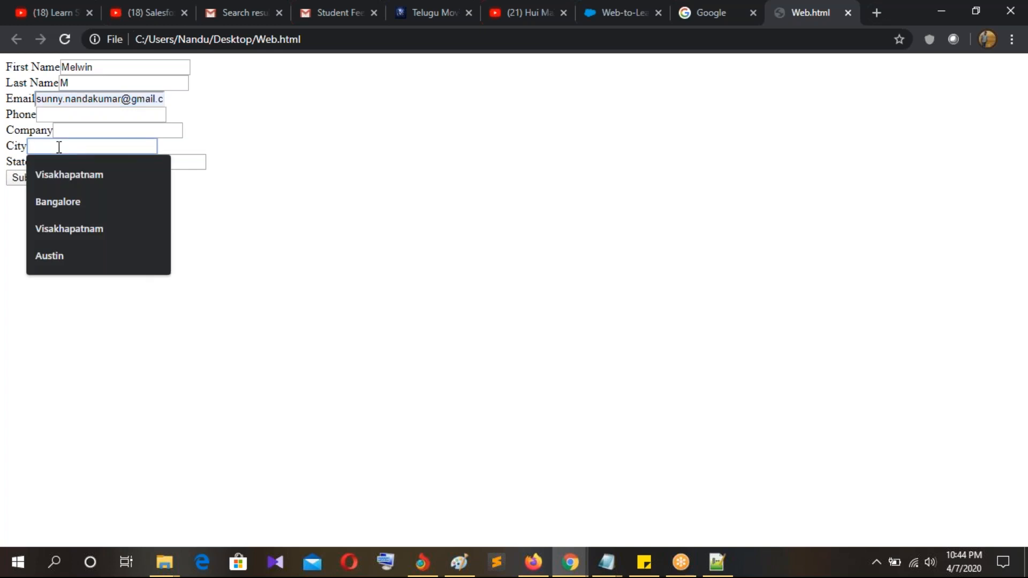
{"action": "type", "text": "V"}
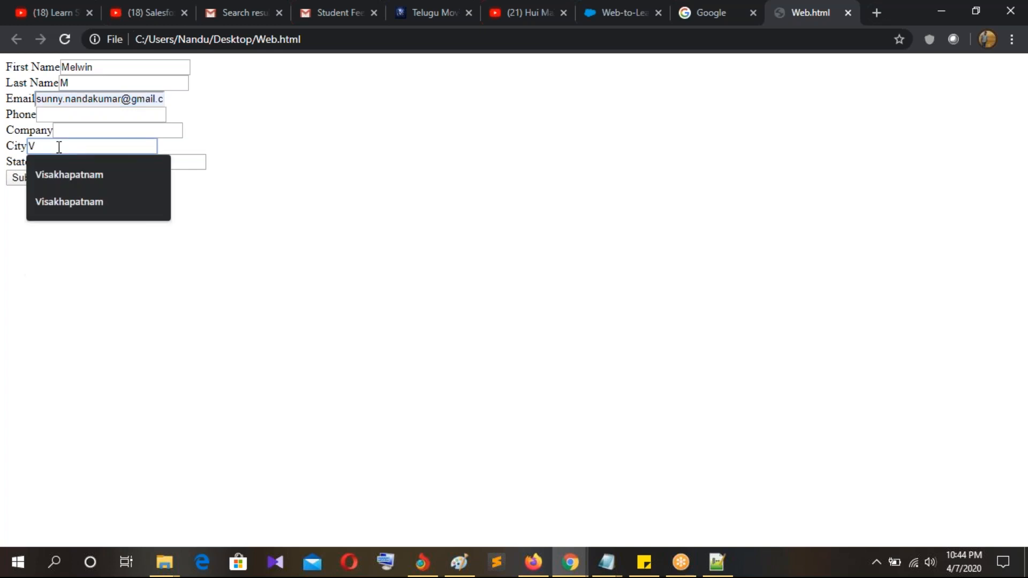
{"action": "type", "text": "erginia"}
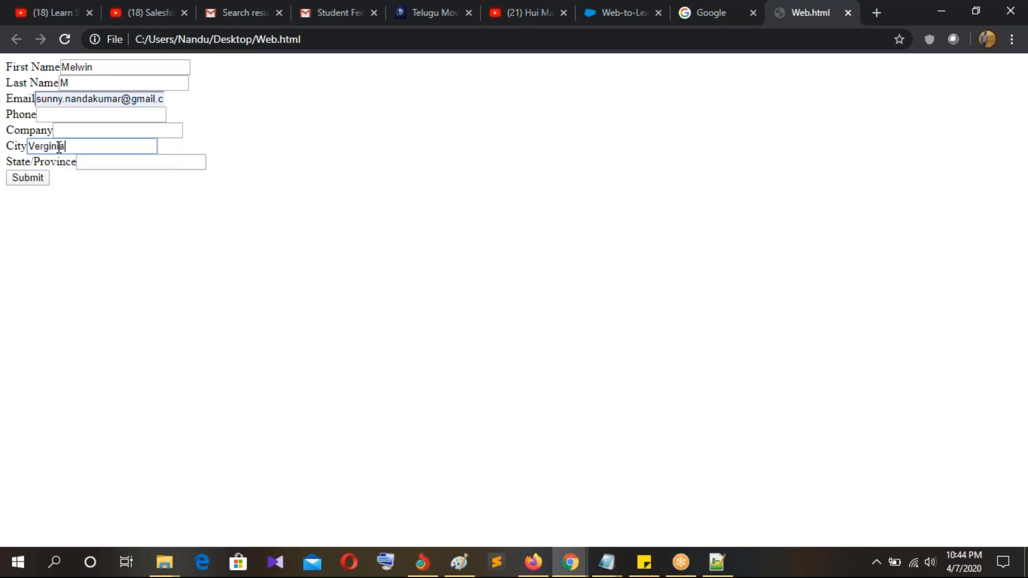
{"action": "left_click", "coordinate": [16, 182]}
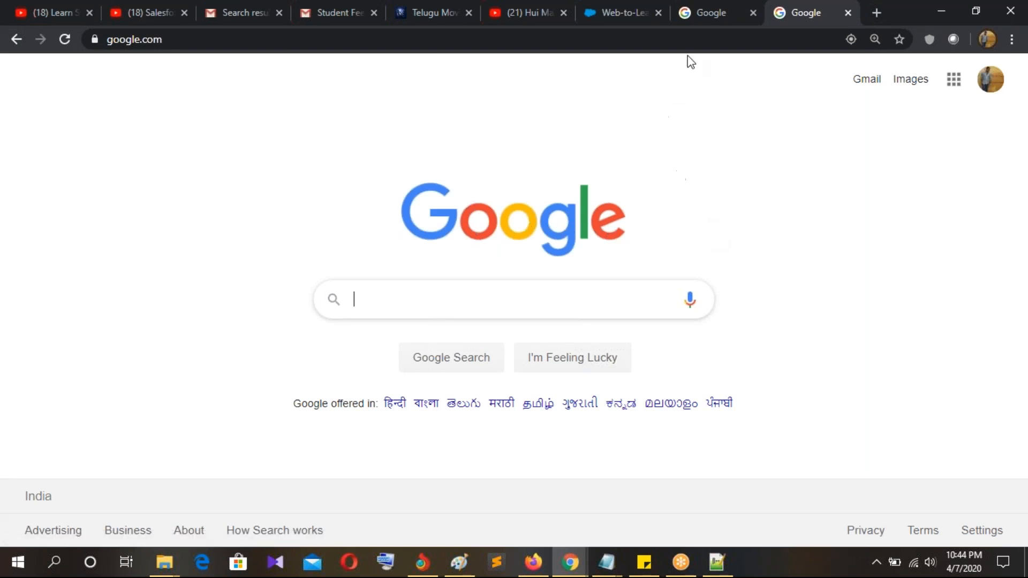
Step: Open Leads from All Tabs, switch to the Today's Leads view, and open the new lead
{"action": "left_click", "coordinate": [633, 22]}
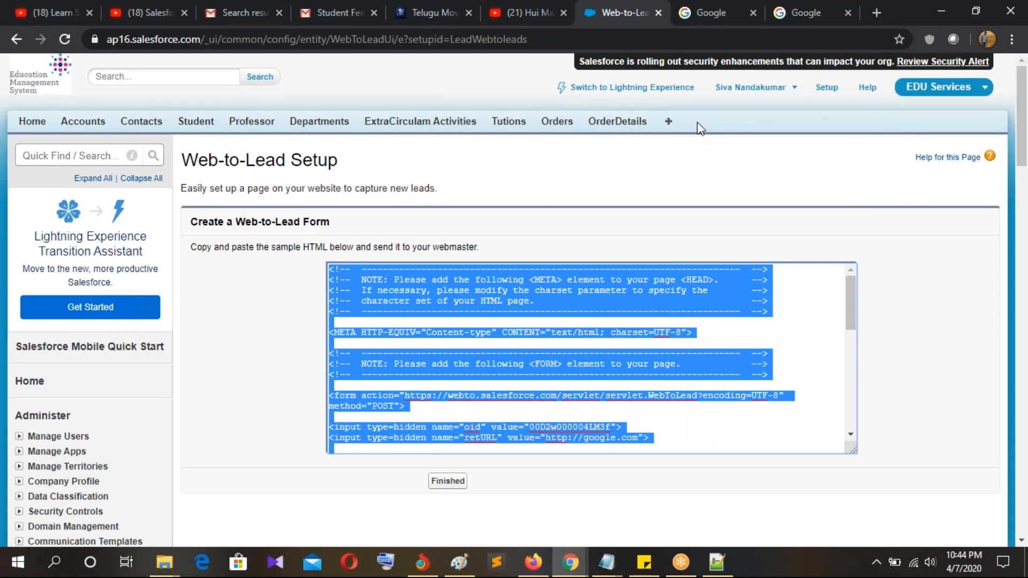
{"action": "left_click", "coordinate": [669, 121]}
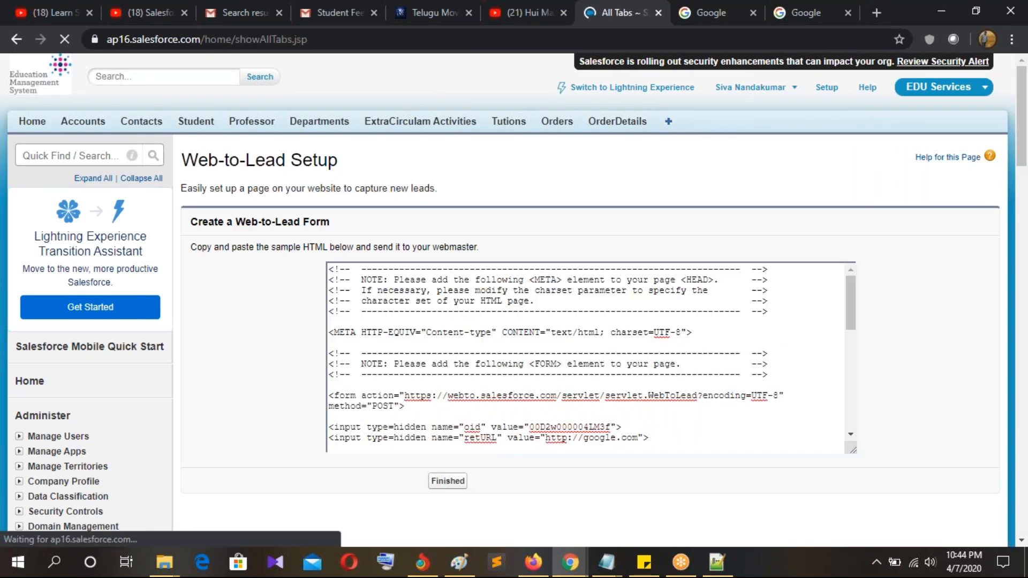
{"action": "scroll", "coordinate": [683, 169], "scroll_direction": "down", "scroll_amount": 3}
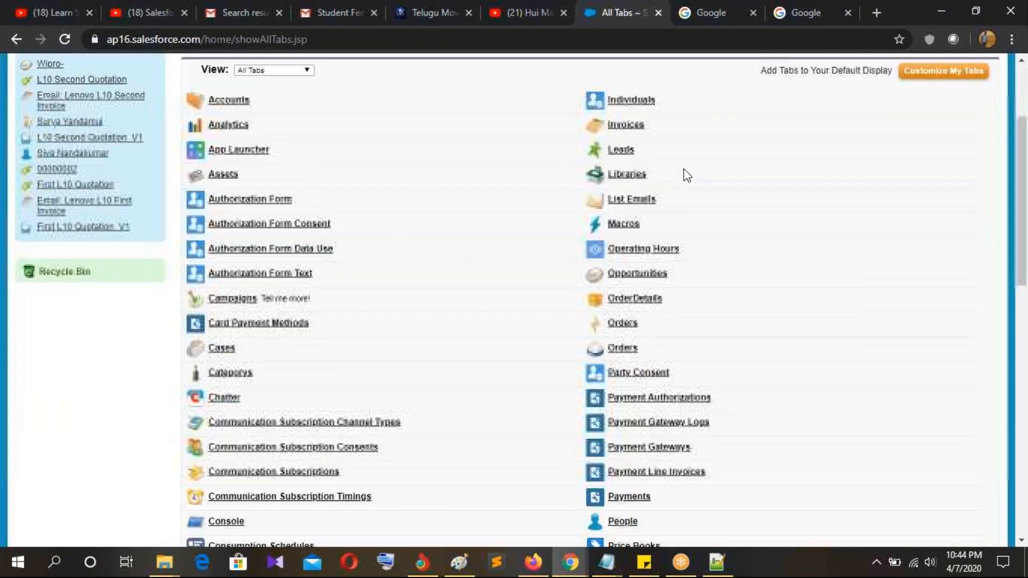
{"action": "left_click", "coordinate": [622, 149], "text": "ctrl"}
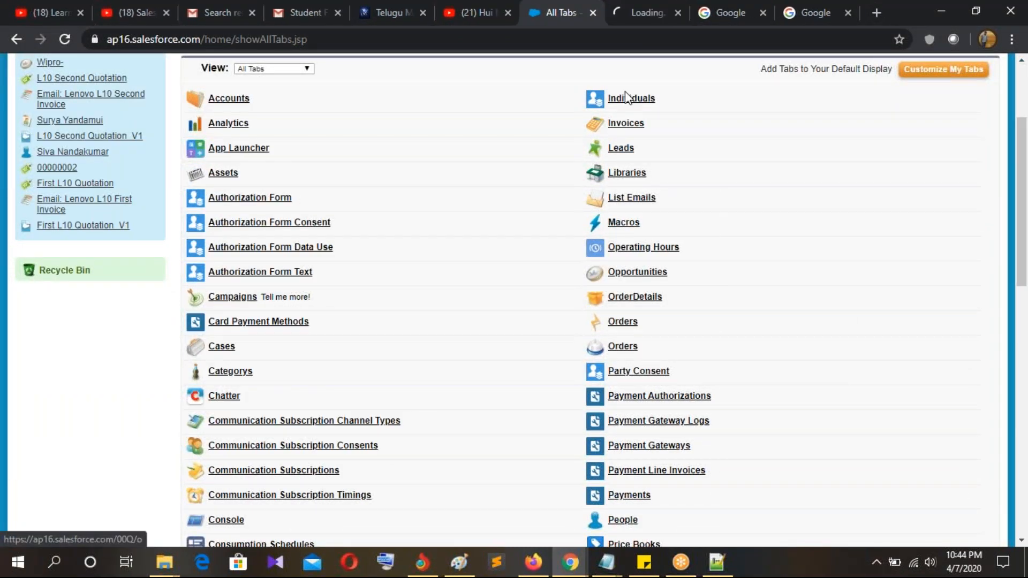
{"action": "left_click", "coordinate": [646, 16]}
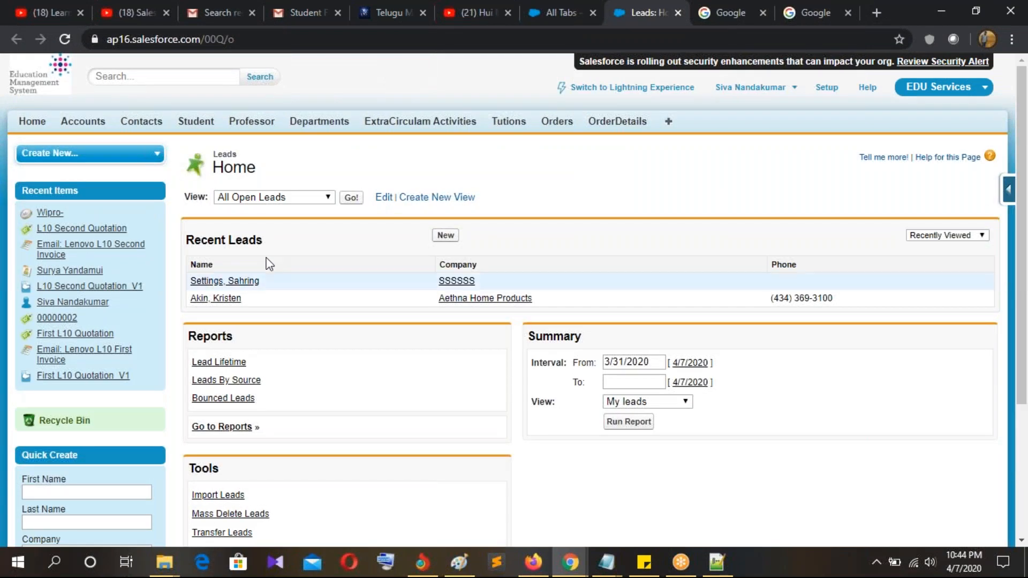
{"action": "left_click", "coordinate": [272, 198]}
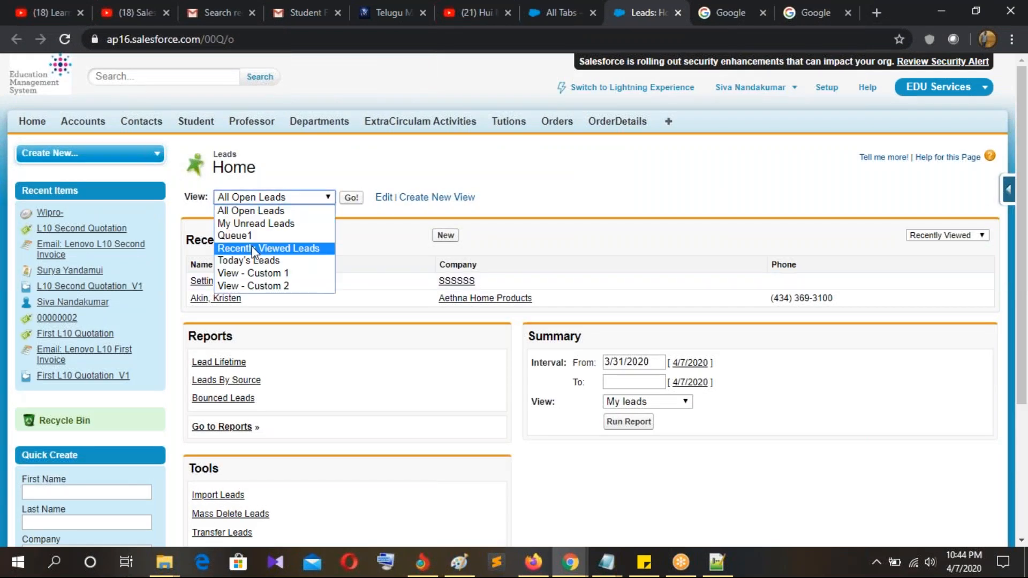
{"action": "left_click", "coordinate": [264, 260]}
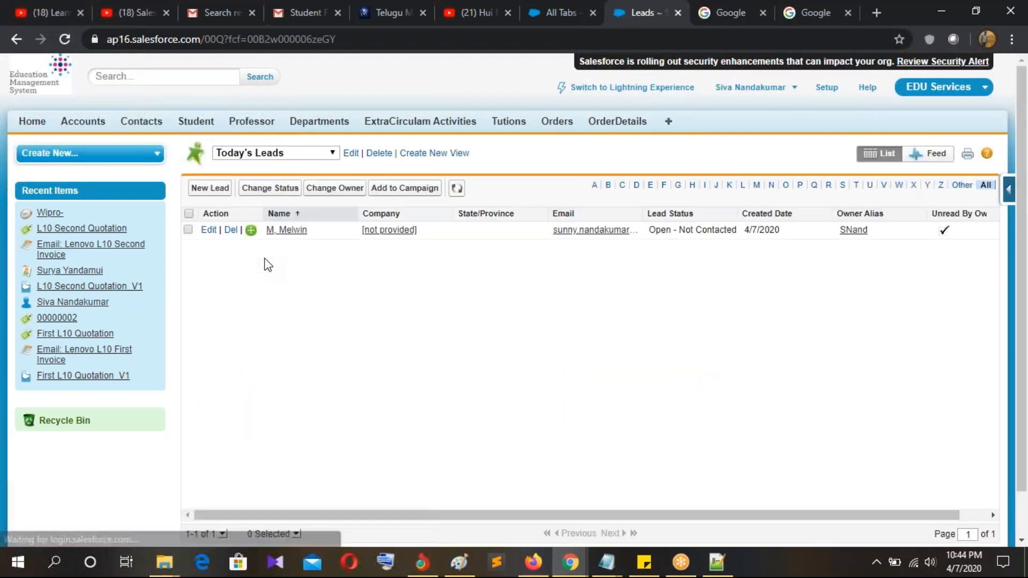
{"action": "left_click", "coordinate": [284, 230]}
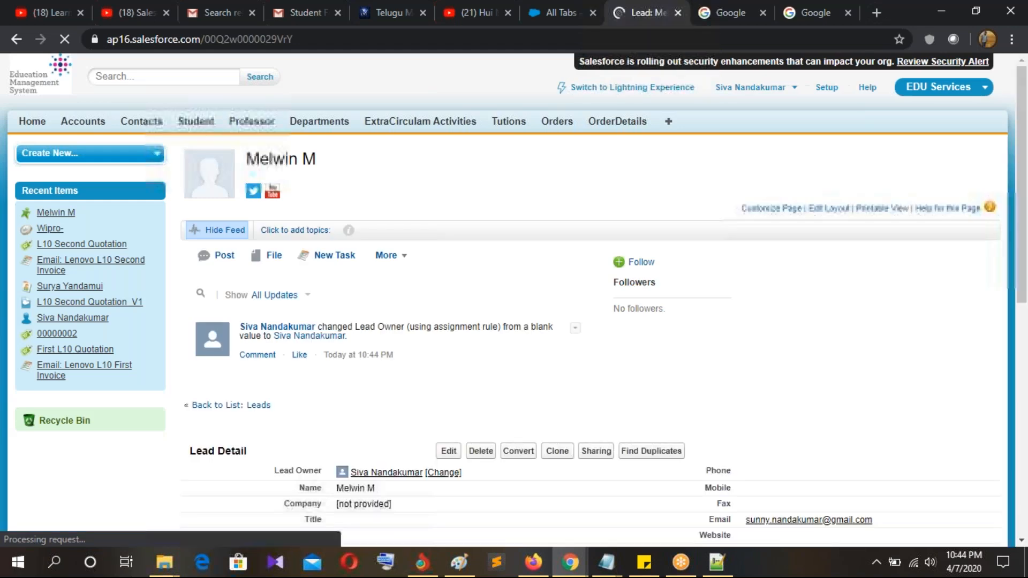
Step: Scroll to the lead's details and inspect the Email field without changing it
{"action": "scroll", "coordinate": [375, 252], "scroll_direction": "down", "scroll_amount": 5}
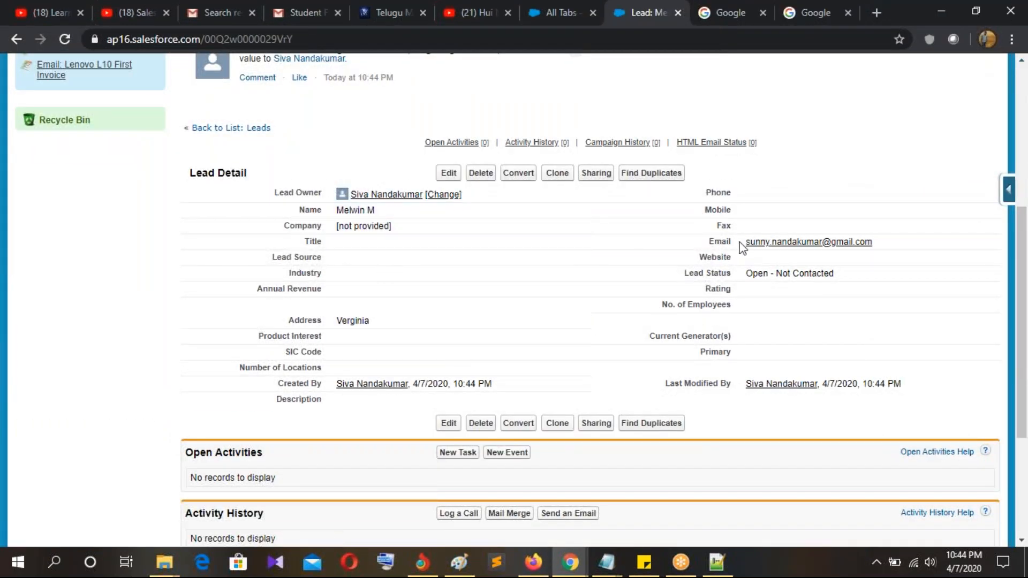
{"action": "double_click", "coordinate": [896, 241]}
{"action": "left_click", "coordinate": [910, 157]}
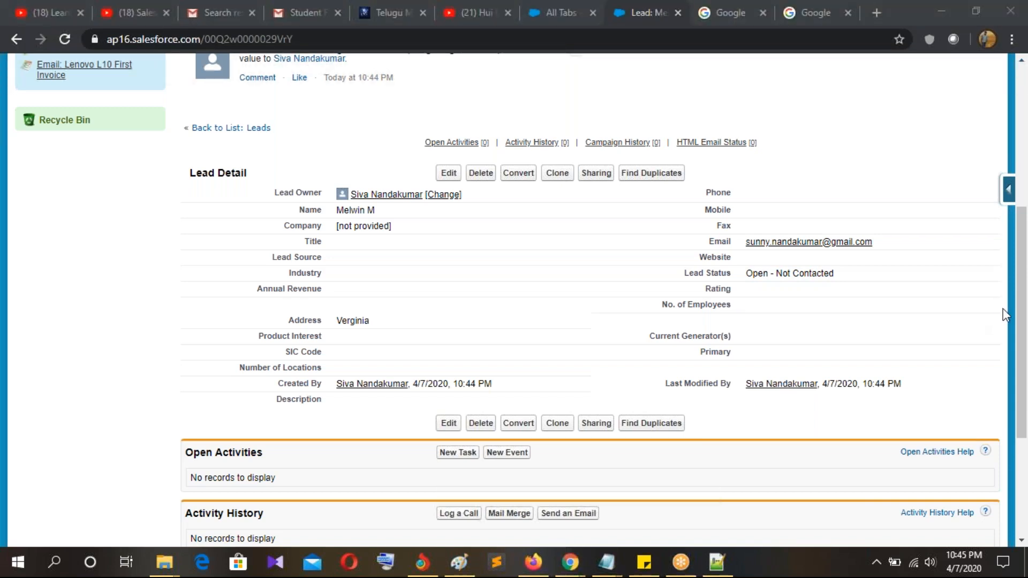
Step: Adjust the system volume up and down, refocusing the browser
{"action": "key", "text": "XF86AudioRaiseVolume"}
{"action": "key", "text": "XF86AudioRaiseVolume"}
{"action": "left_click", "coordinate": [844, 142]}
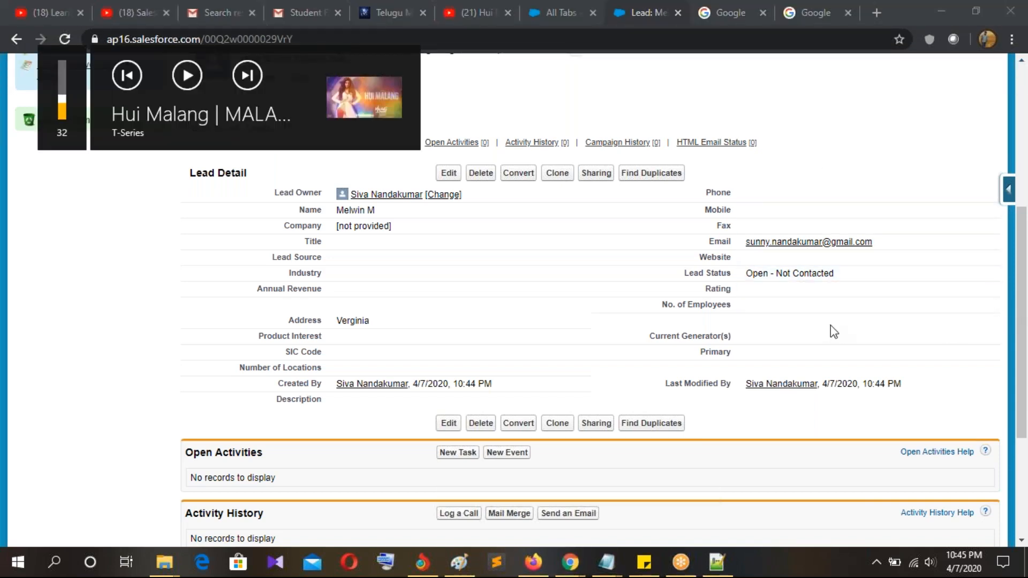
{"action": "key", "text": "XF86AudioLowerVolume"}
{"action": "left_click", "coordinate": [2, 343]}
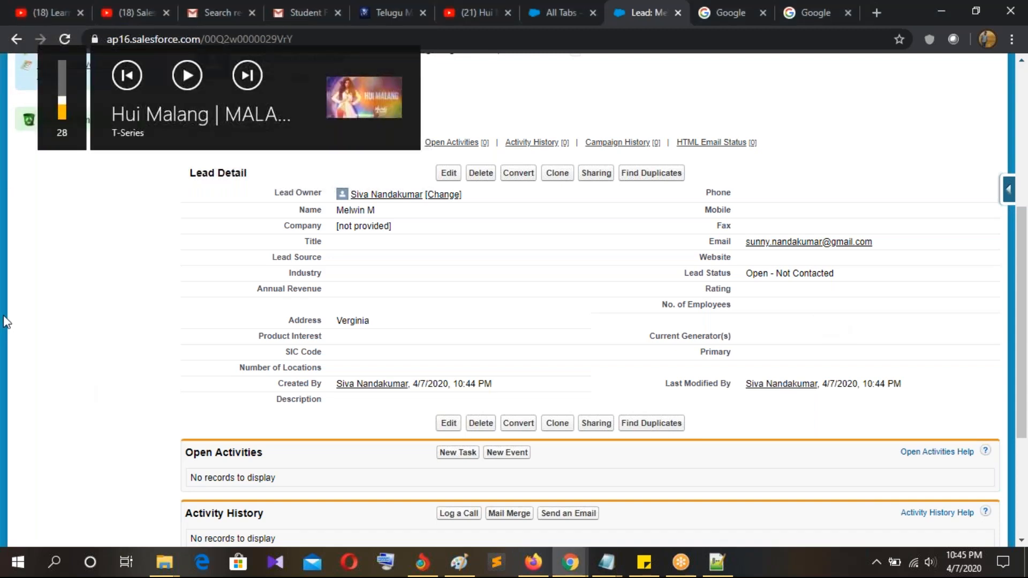
{"action": "left_click", "coordinate": [768, 64]}
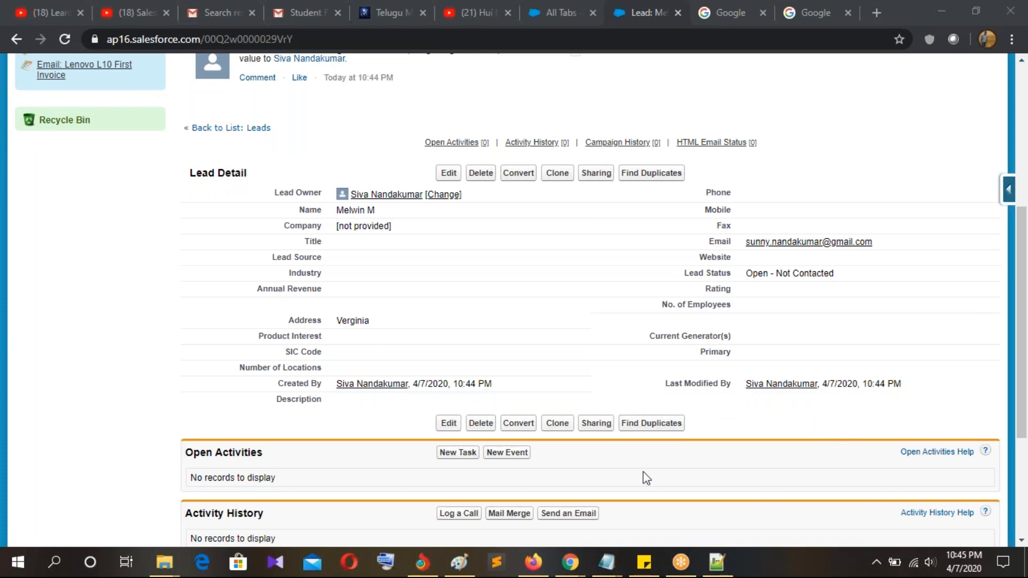
Step: Select the Web to Case topic line in the Notepad++ lesson notes
{"action": "left_click", "coordinate": [720, 564]}
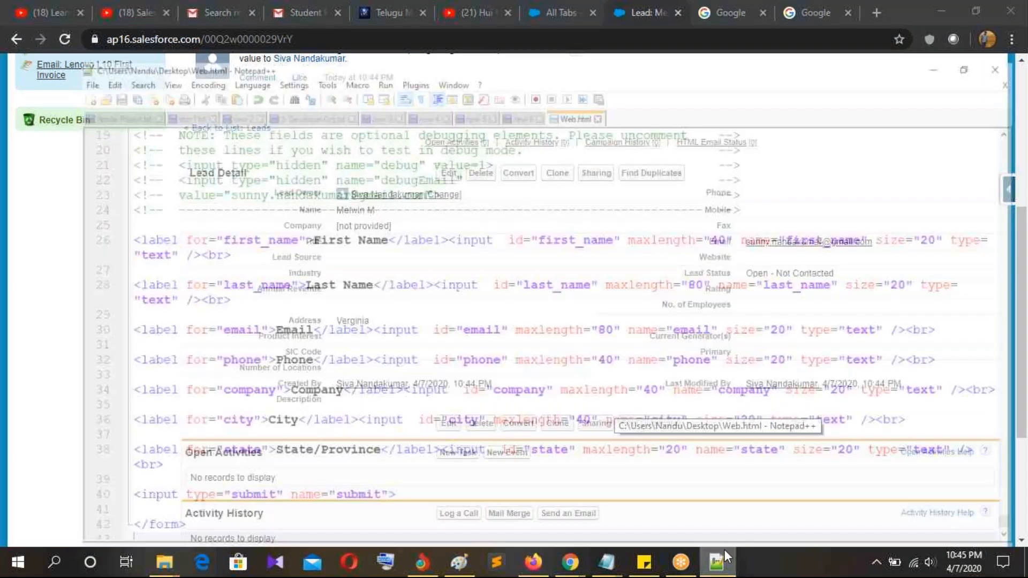
{"action": "left_click", "coordinate": [489, 62]}
{"action": "left_click_drag", "start_coordinate": [151, 278], "coordinate": [49, 281]}
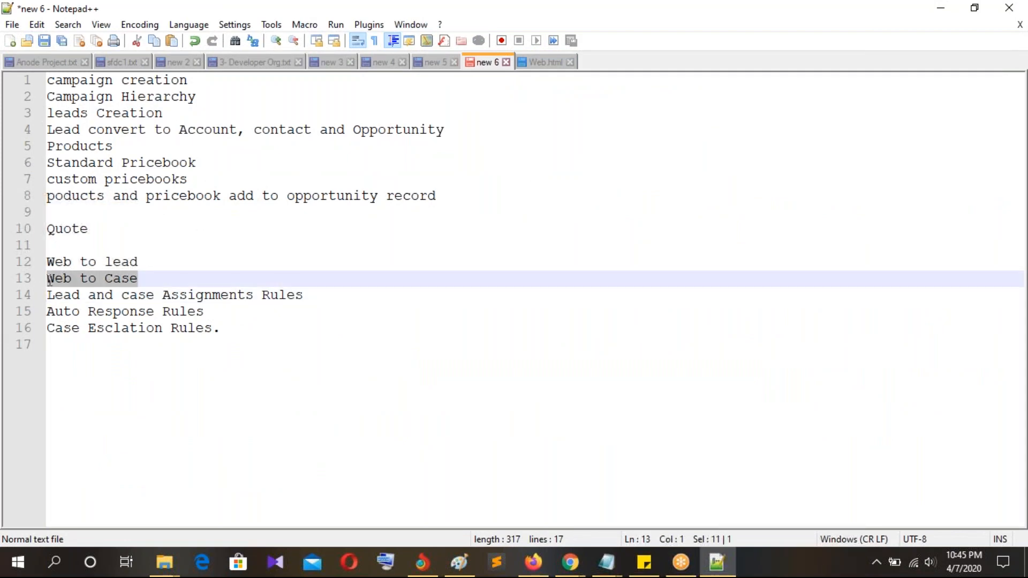
{"action": "left_click", "coordinate": [718, 404]}
Step: Return to Salesforce's All Tabs page and open Setup
{"action": "key", "text": "alt+Tab"}
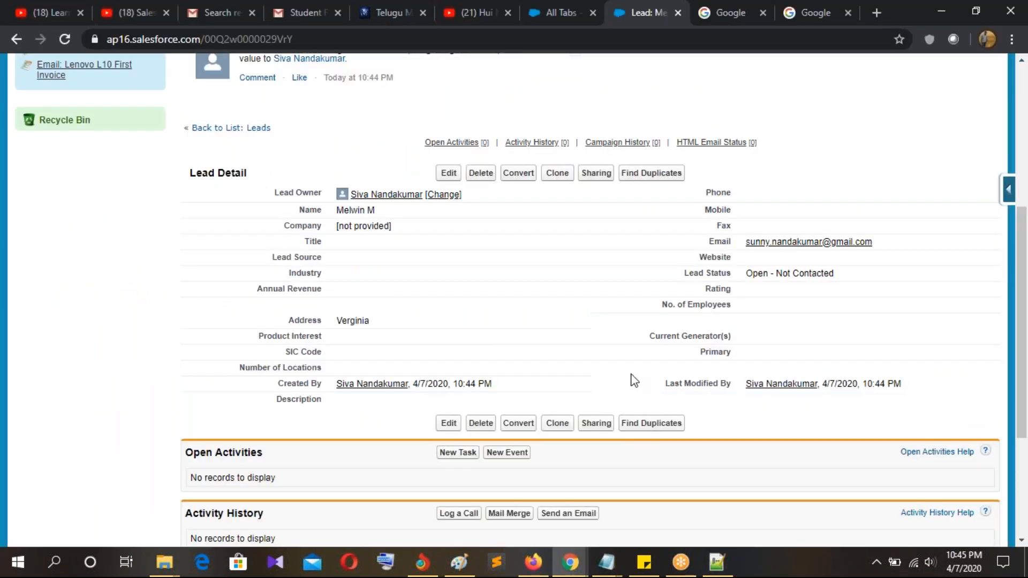
{"action": "scroll", "coordinate": [631, 379], "scroll_direction": "up", "scroll_amount": 5}
{"action": "left_click", "coordinate": [536, 20]}
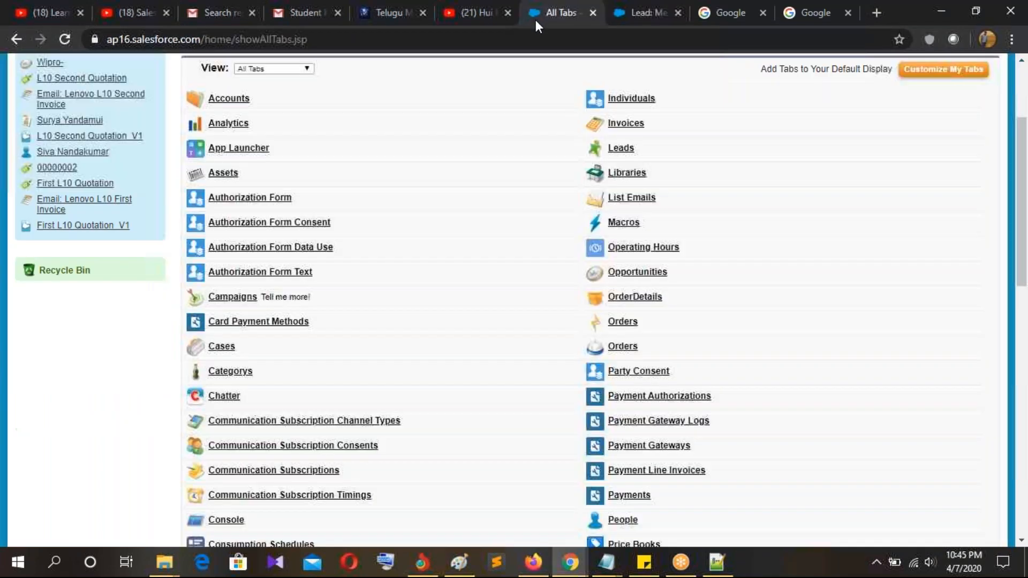
{"action": "scroll", "coordinate": [70, 155], "scroll_direction": "up", "scroll_amount": 3}
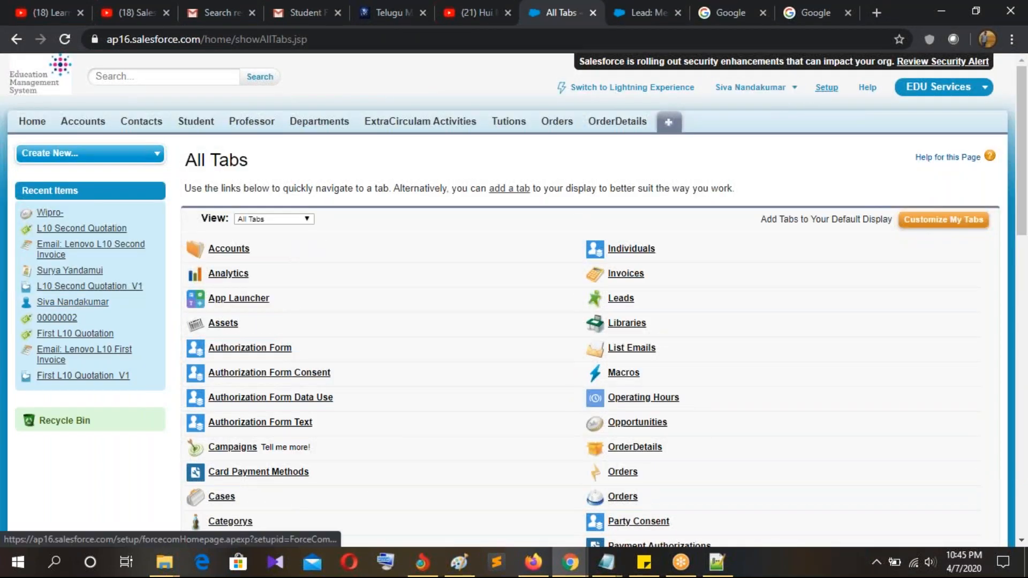
{"action": "left_click", "coordinate": [827, 88]}
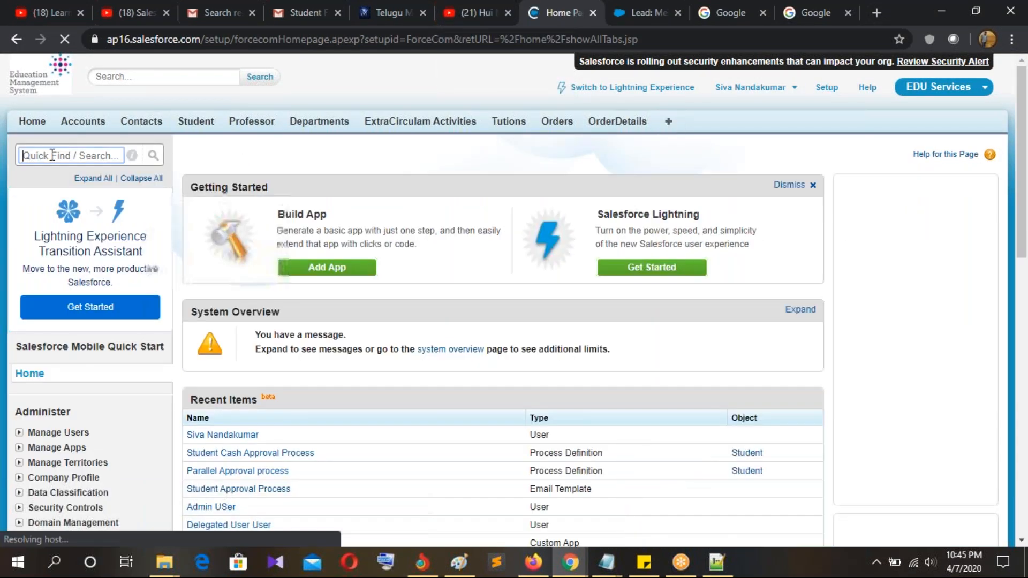
Step: Find Web-to-Case through a Setup search for 'web' and save its settings
{"action": "left_click", "coordinate": [51, 155]}
{"action": "type", "text": "web"}
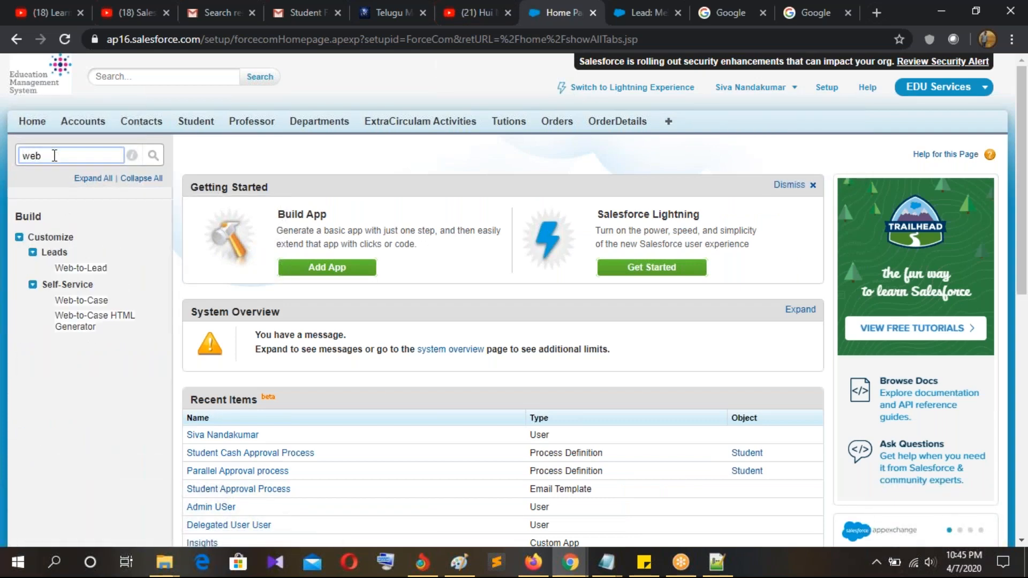
{"action": "left_click", "coordinate": [90, 301]}
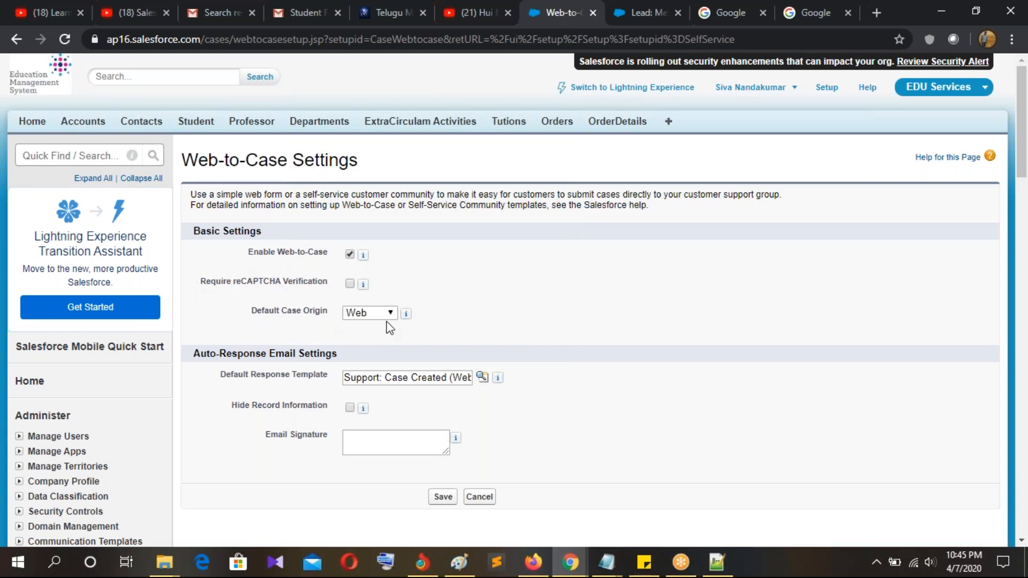
{"action": "scroll", "coordinate": [585, 328], "scroll_direction": "down", "scroll_amount": 3}
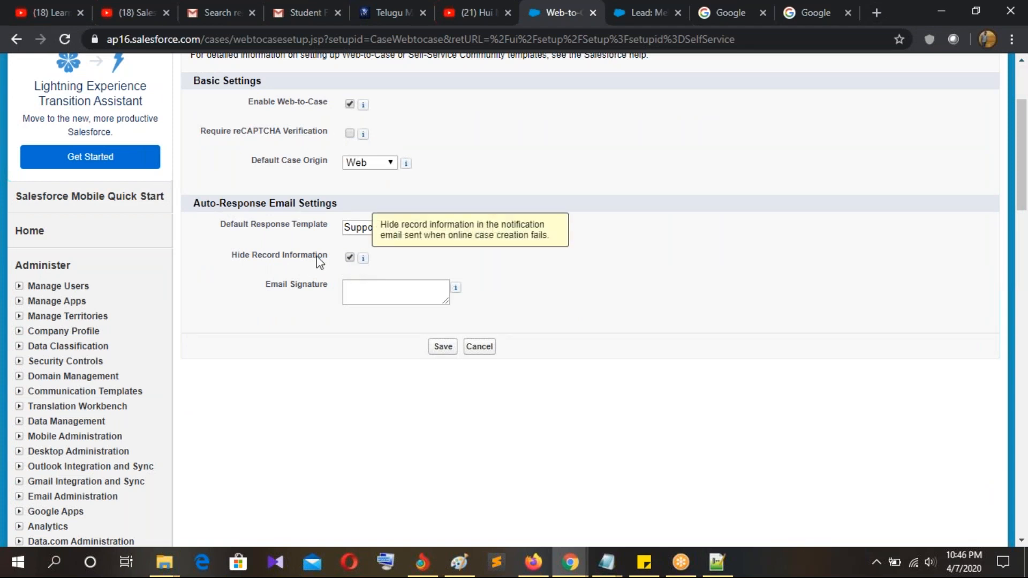
{"action": "left_click", "coordinate": [448, 349]}
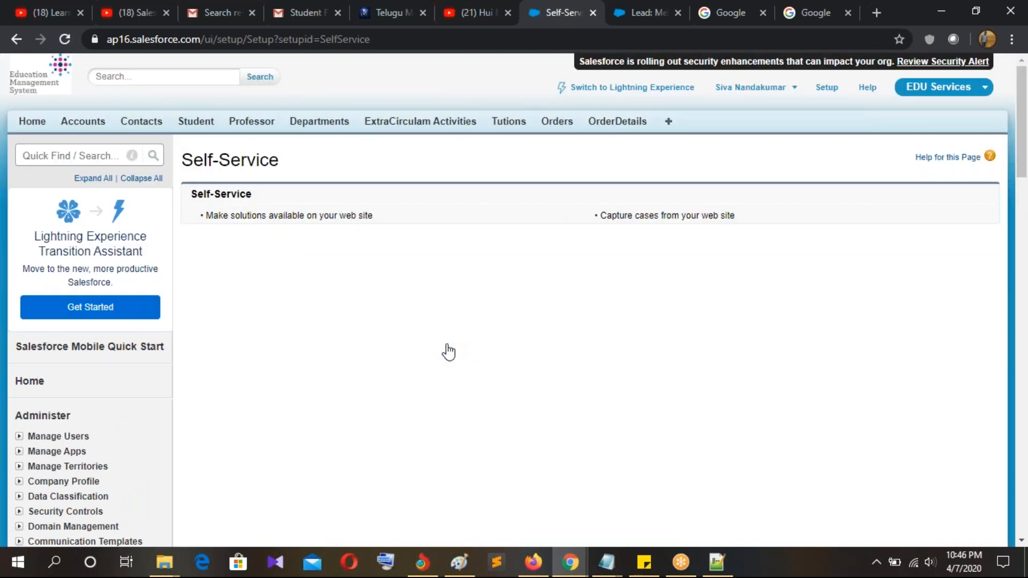
Step: Enable Web-to-Case, keep Web as Default Case Origin, and save
{"action": "scroll", "coordinate": [449, 352], "scroll_direction": "down", "scroll_amount": 2}
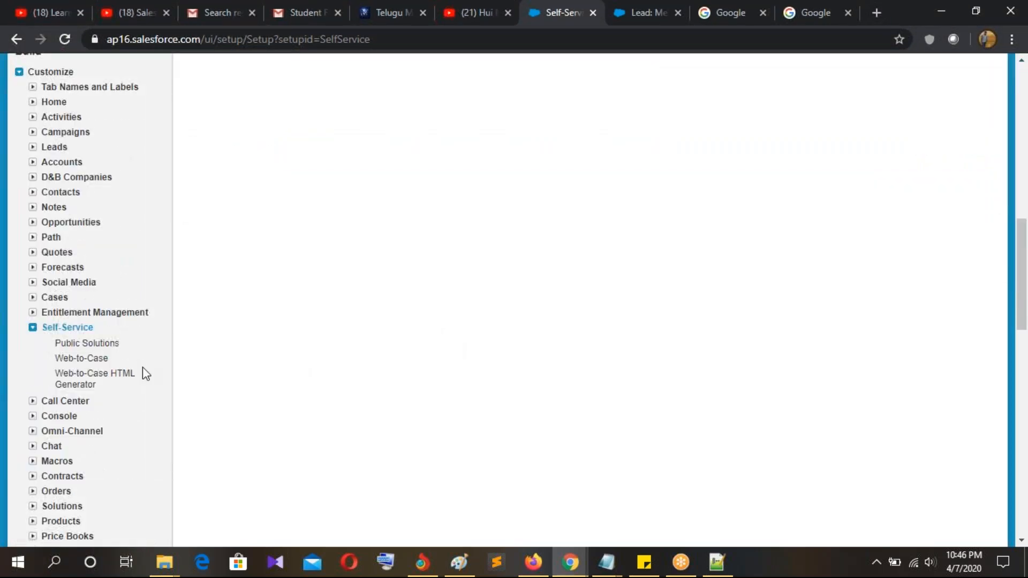
{"action": "left_click", "coordinate": [83, 359]}
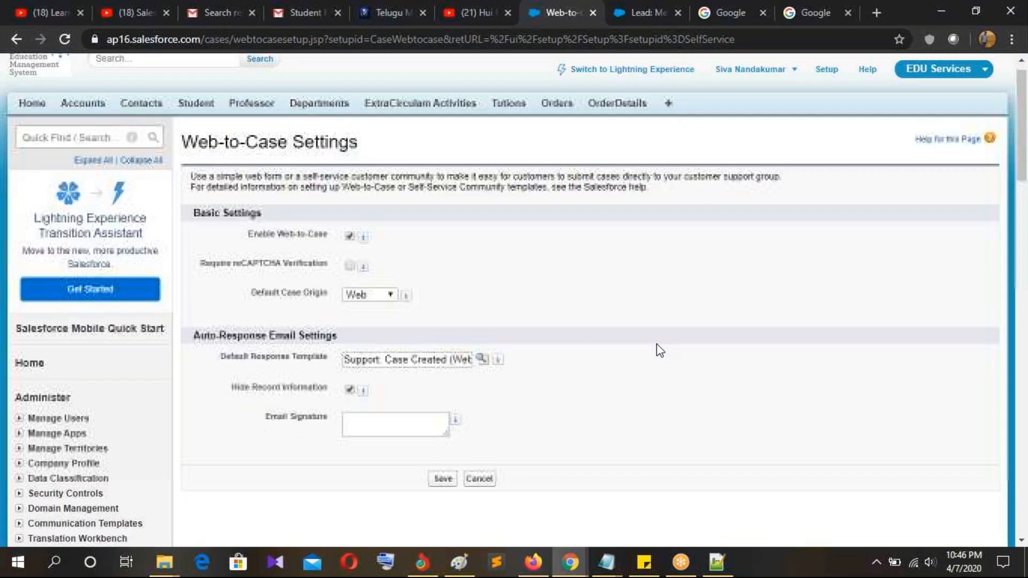
{"action": "scroll", "coordinate": [656, 344], "scroll_direction": "down", "scroll_amount": 2}
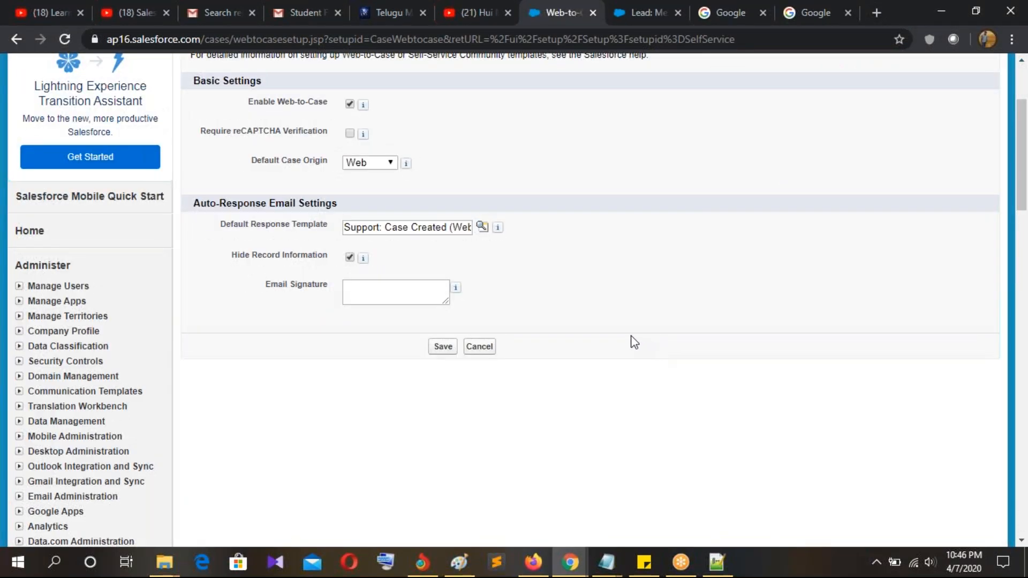
{"action": "left_click", "coordinate": [350, 104]}
{"action": "scroll", "coordinate": [284, 276], "scroll_direction": "down", "scroll_amount": 12}
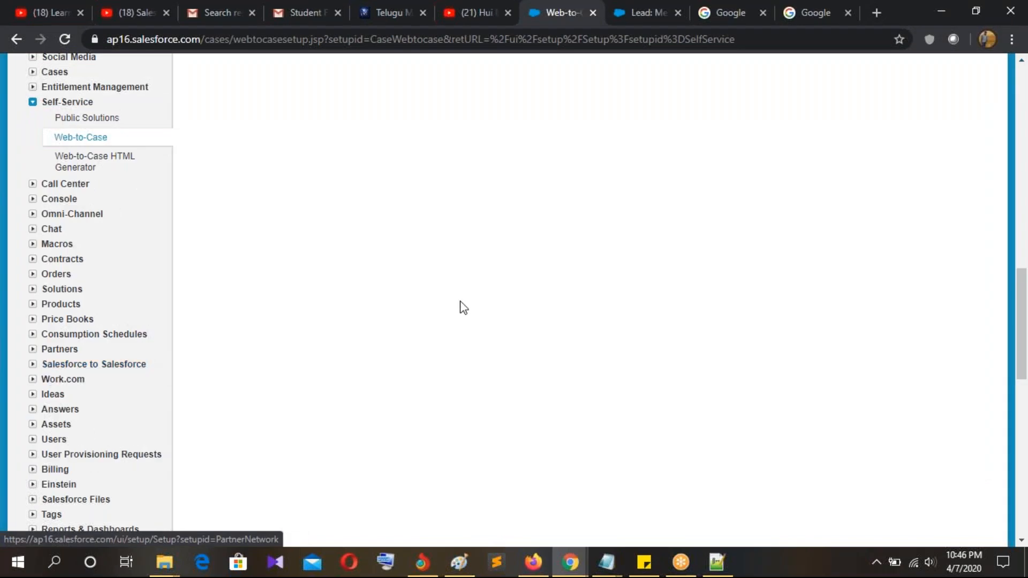
{"action": "scroll", "coordinate": [459, 305], "scroll_direction": "up", "scroll_amount": 12}
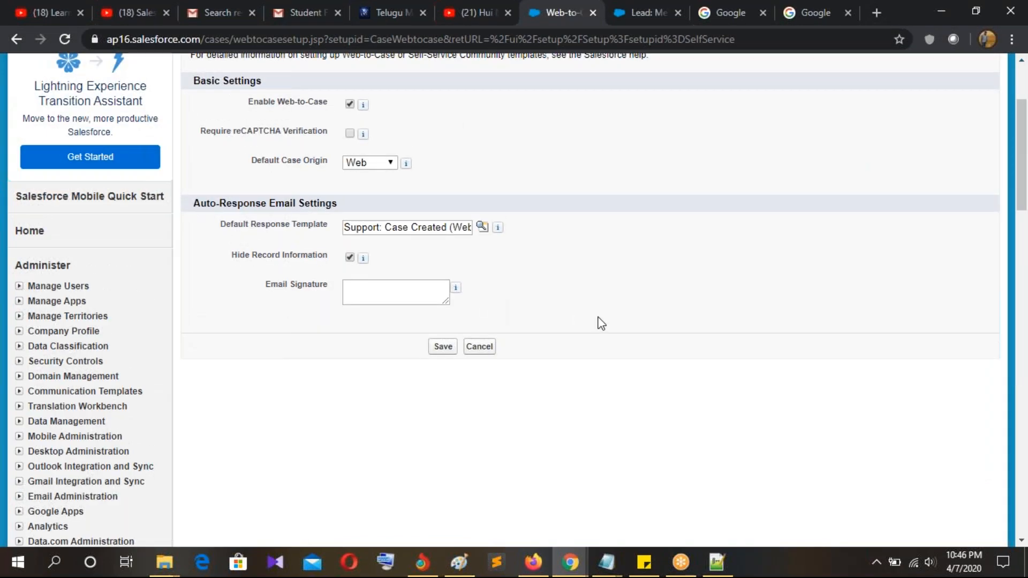
{"action": "scroll", "coordinate": [600, 322], "scroll_direction": "up", "scroll_amount": 3}
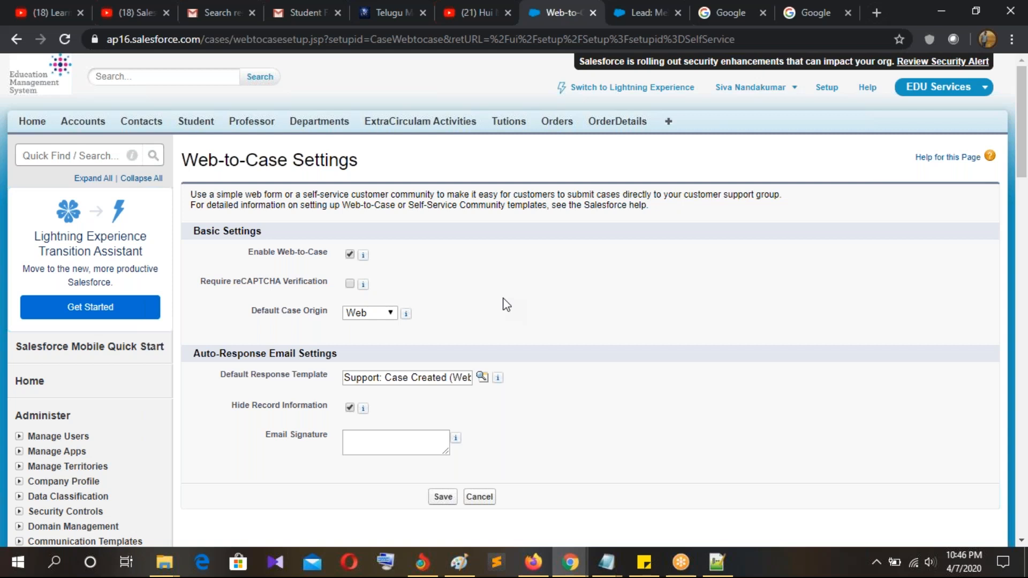
{"action": "left_click", "coordinate": [352, 315]}
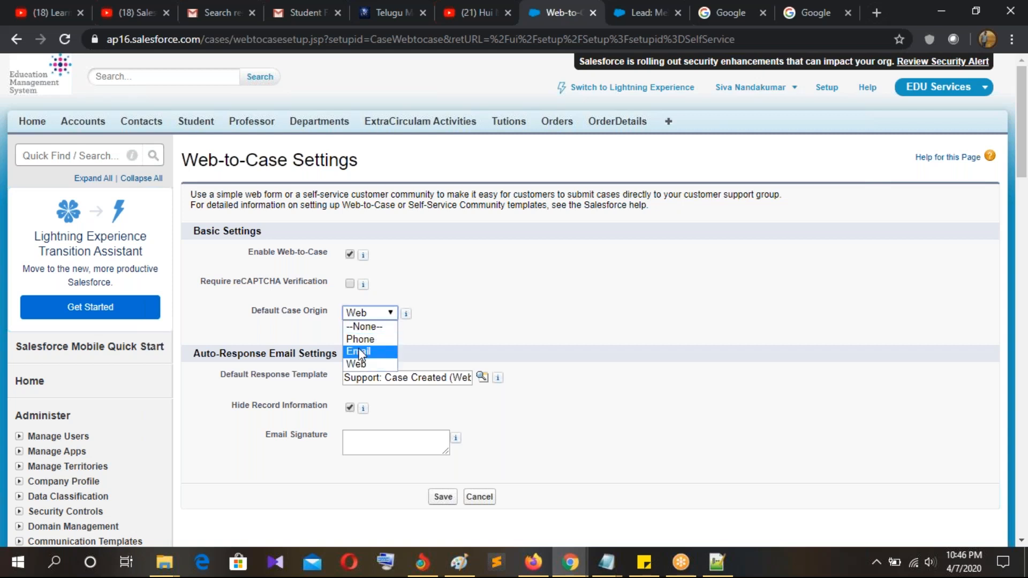
{"action": "left_click", "coordinate": [359, 365]}
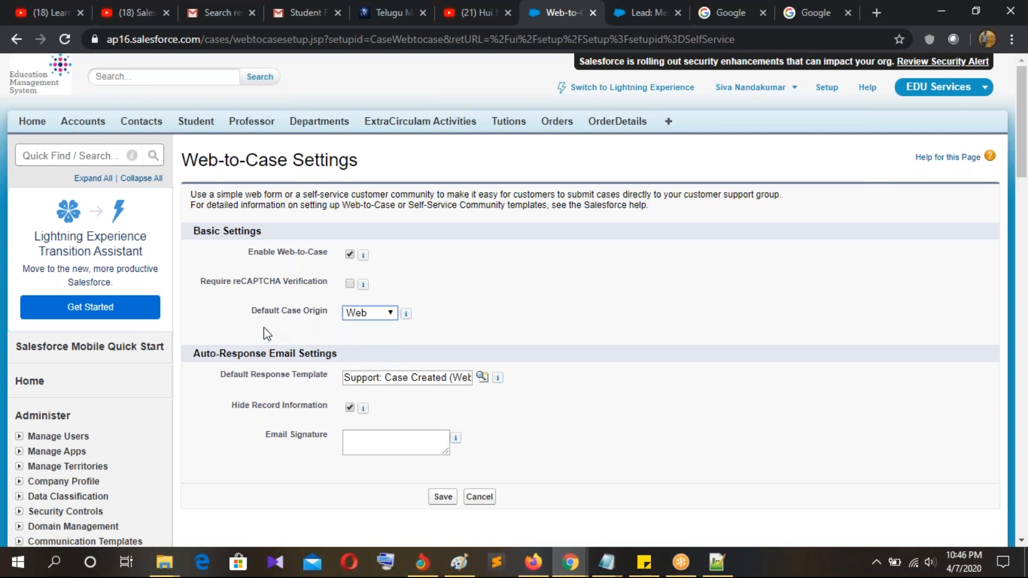
{"action": "left_click", "coordinate": [446, 499]}
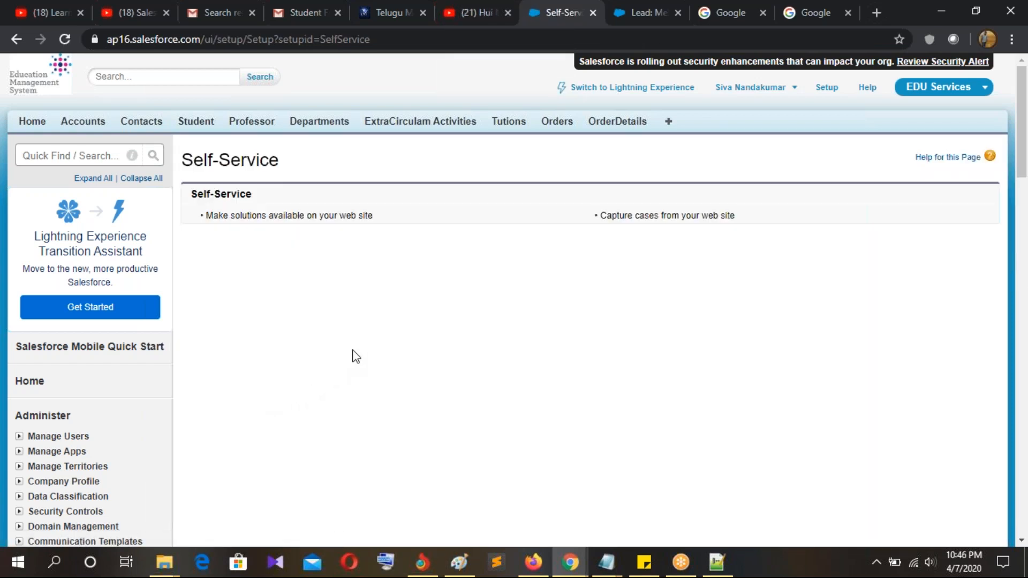
Step: Open the Public Solutions settings and preview its Edit page and generated iframe HTML code
{"action": "left_click", "coordinate": [355, 217]}
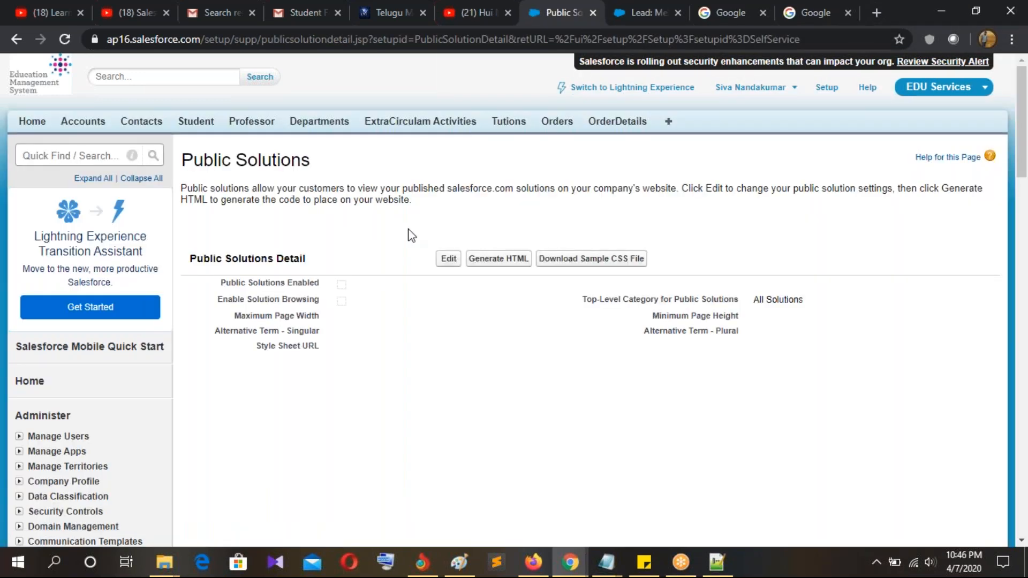
{"action": "left_click", "coordinate": [448, 262]}
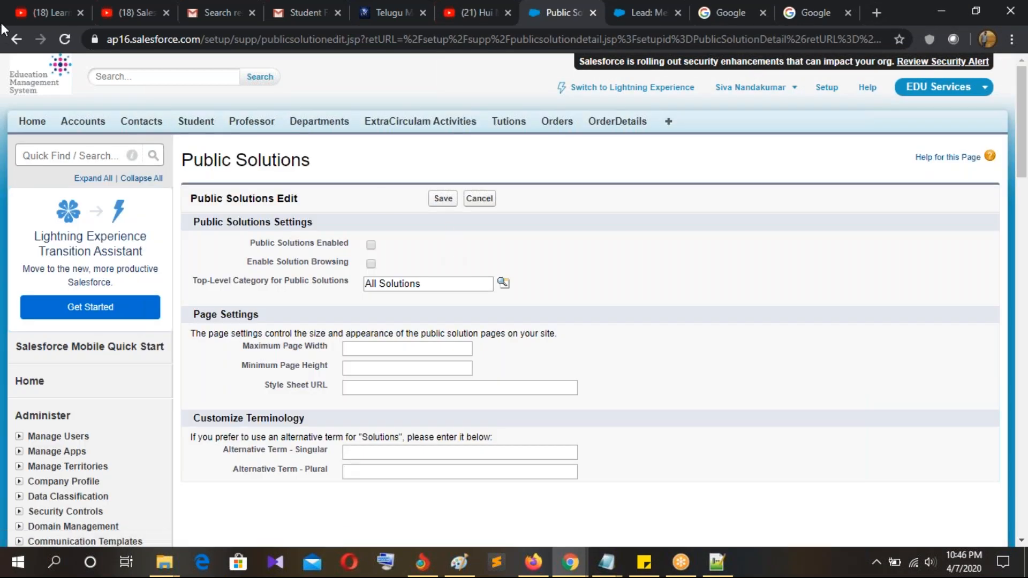
{"action": "left_click", "coordinate": [18, 45]}
{"action": "left_click", "coordinate": [508, 259]}
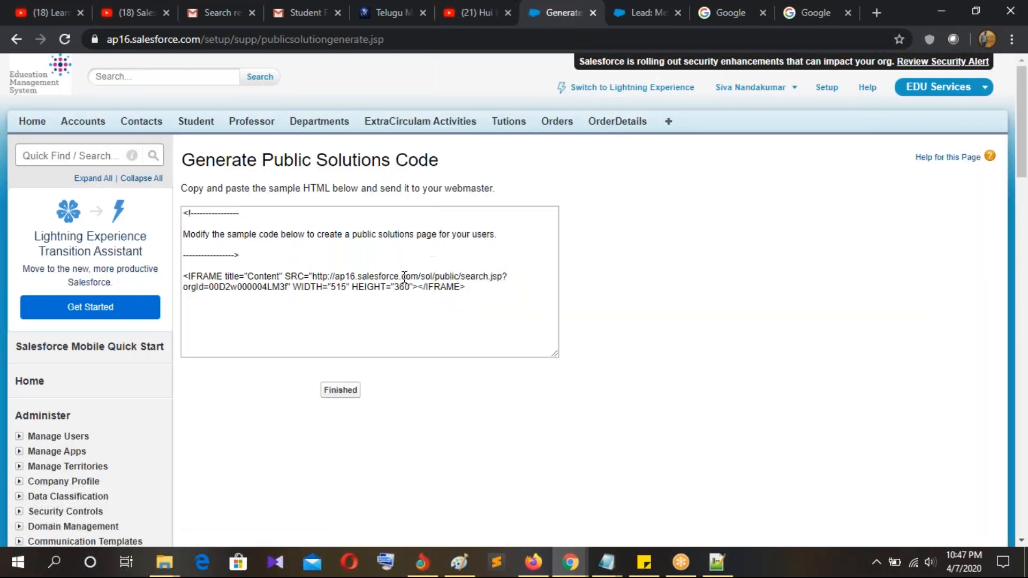
{"action": "left_click", "coordinate": [17, 39]}
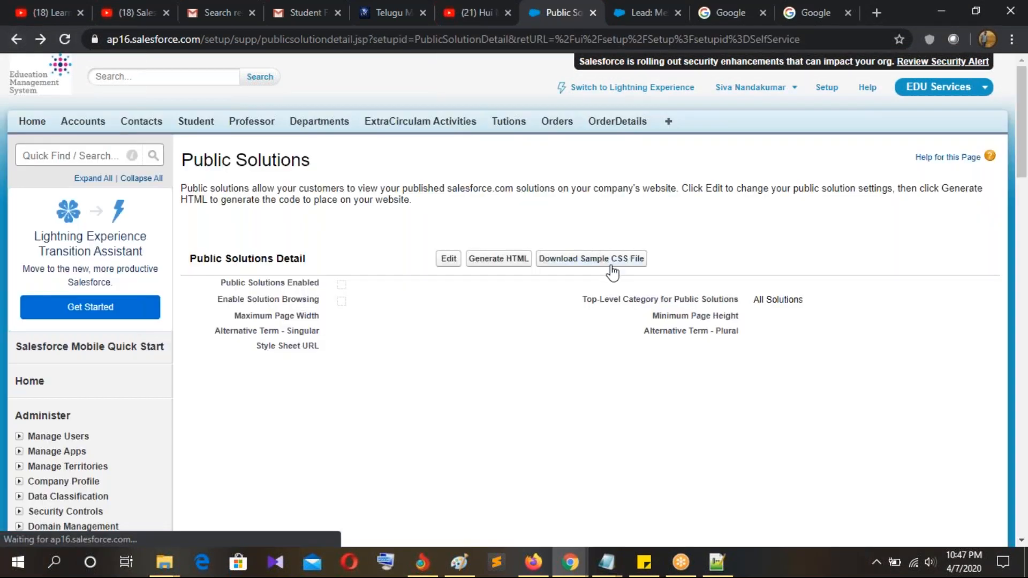
Step: Look over the Public Solutions sample CSS stylesheet, then go back to the Public Solutions details
{"action": "left_click", "coordinate": [612, 271]}
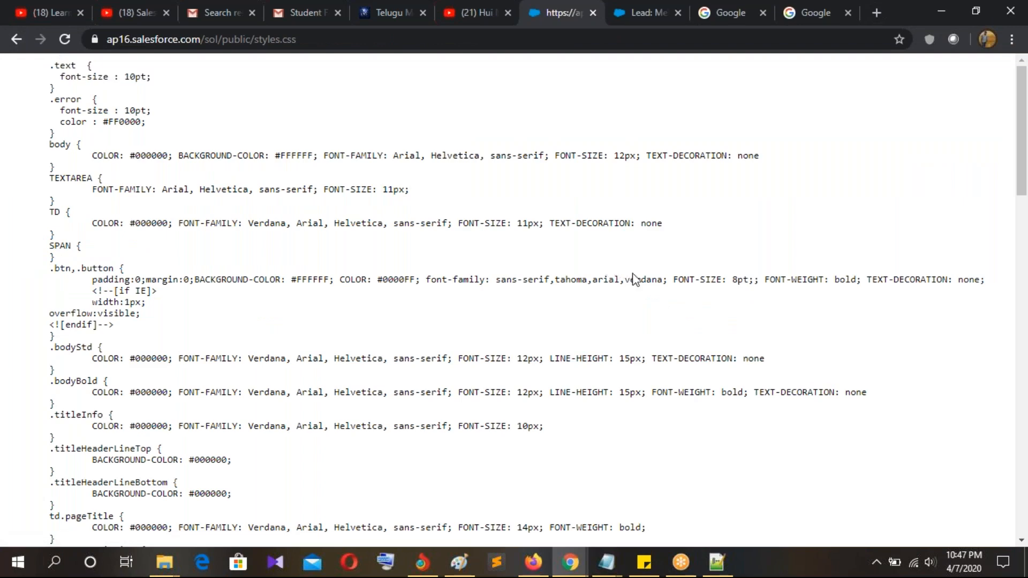
{"action": "scroll", "coordinate": [647, 285], "scroll_direction": "down", "scroll_amount": 10}
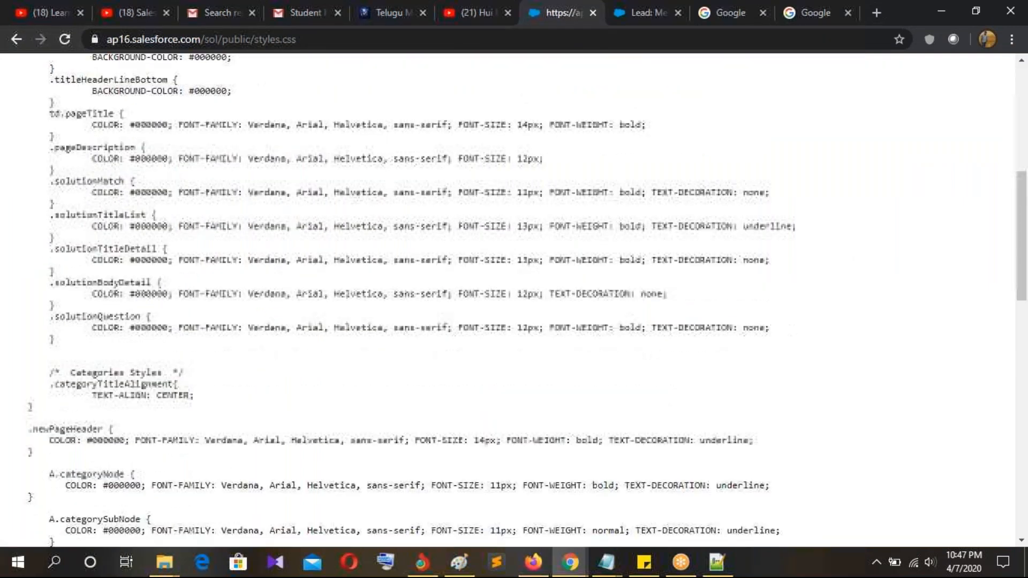
{"action": "scroll", "coordinate": [648, 289], "scroll_direction": "down", "scroll_amount": 12}
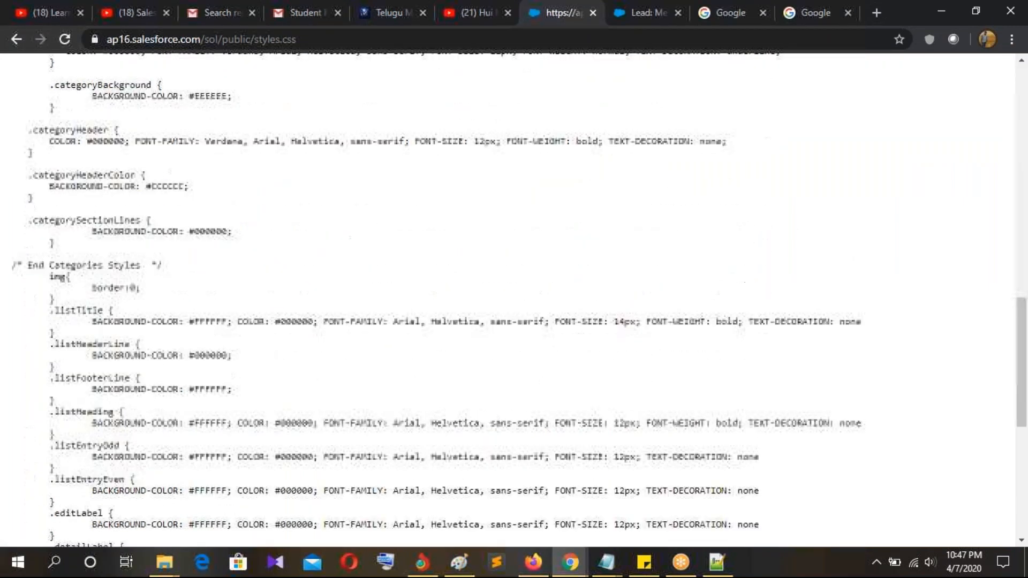
{"action": "scroll", "coordinate": [649, 290], "scroll_direction": "up", "scroll_amount": 20}
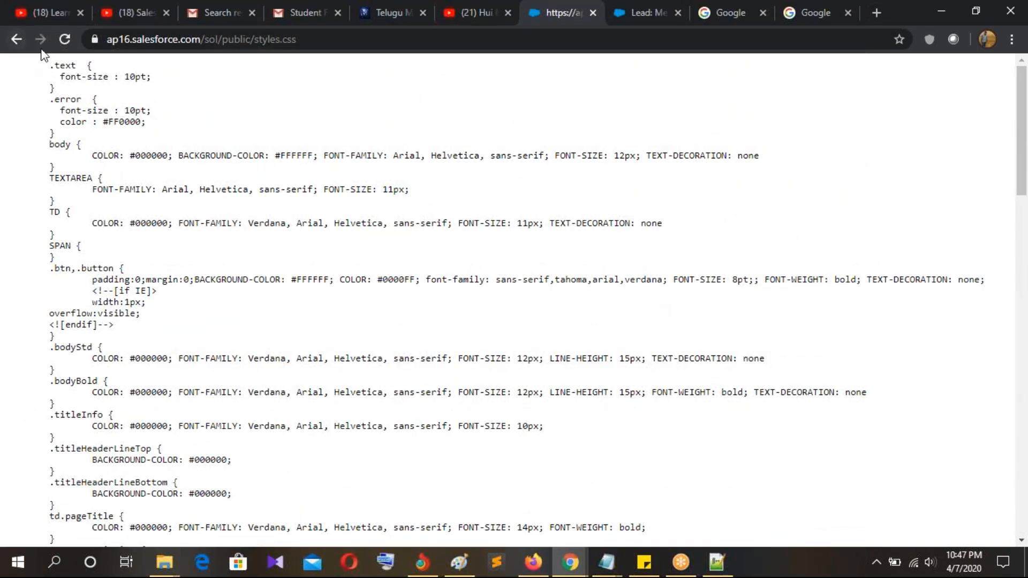
{"action": "left_click", "coordinate": [16, 47]}
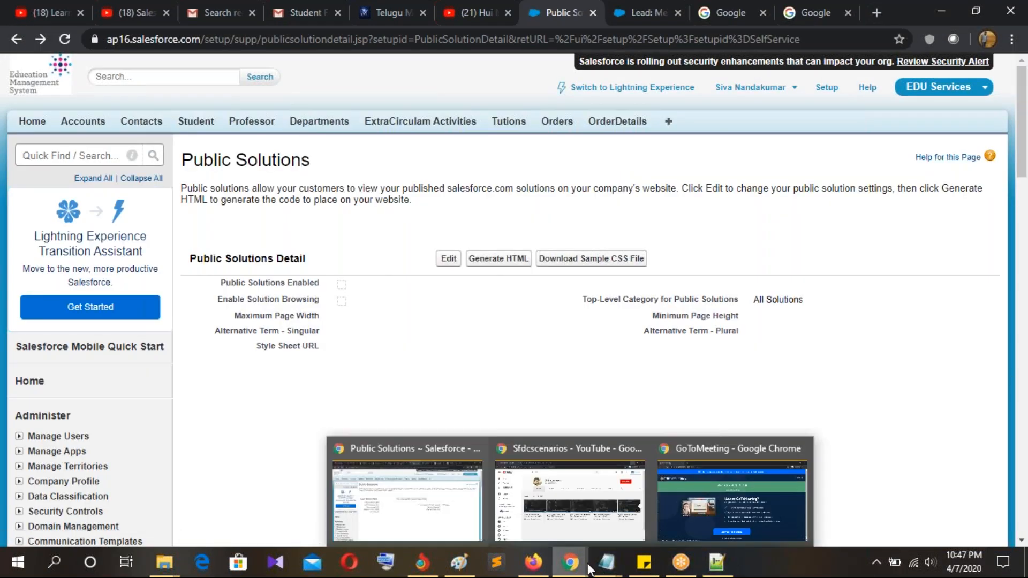
{"action": "left_click", "coordinate": [725, 572]}
Step: Highlight Web.html lines 26–42 through the closing form tag, then reopen the sample styles.css in Chrome
{"action": "left_click", "coordinate": [547, 62]}
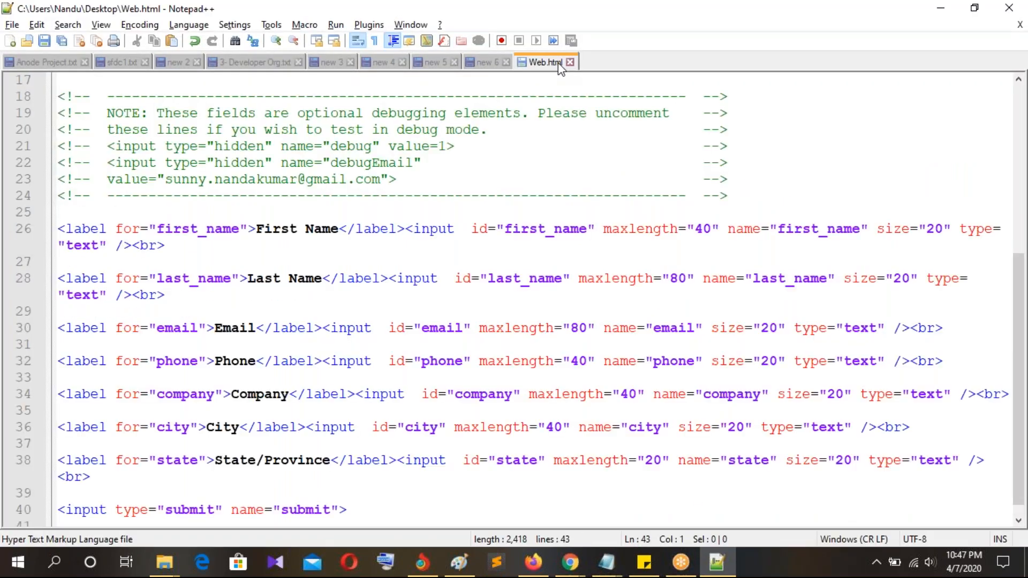
{"action": "scroll", "coordinate": [288, 336], "scroll_direction": "down", "scroll_amount": 1}
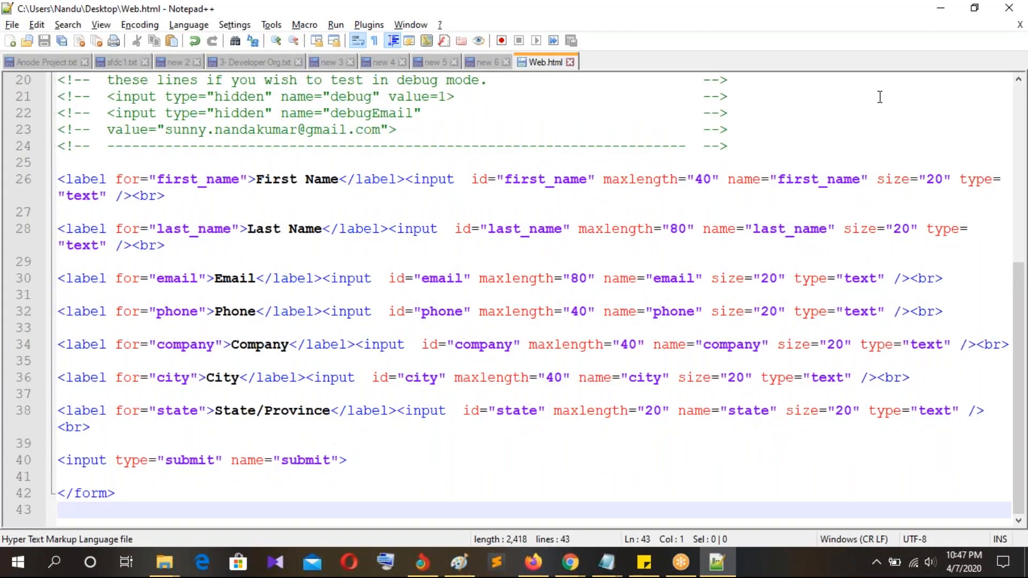
{"action": "left_click_drag", "start_coordinate": [116, 493], "coordinate": [45, 179]}
{"action": "key", "text": "alt+Tab"}
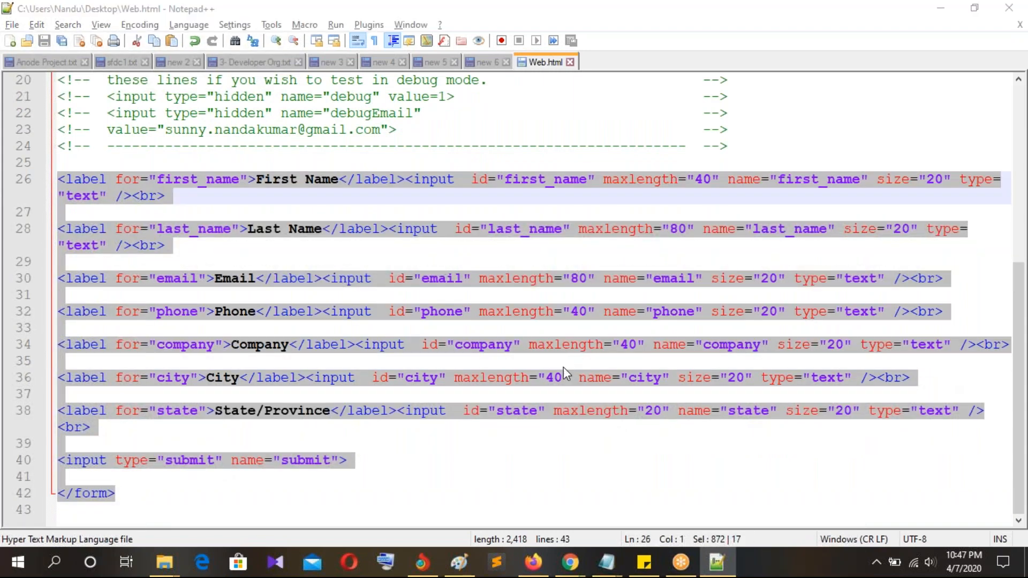
{"action": "left_click", "coordinate": [574, 262]}
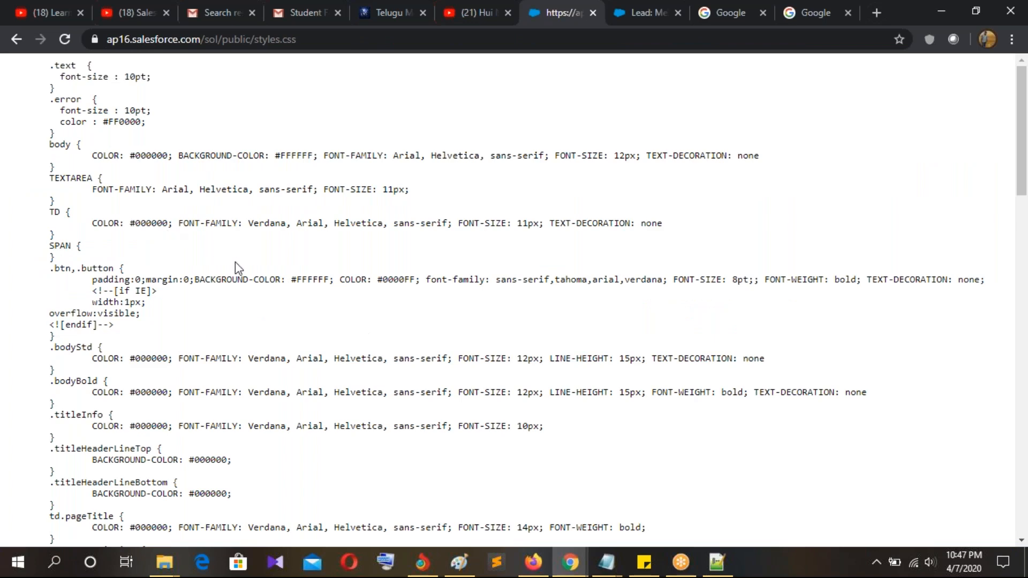
Step: Go back to the Public Solutions details and show the Paint sketch of the Name, Phone, Email, Address form
{"action": "left_click", "coordinate": [16, 39]}
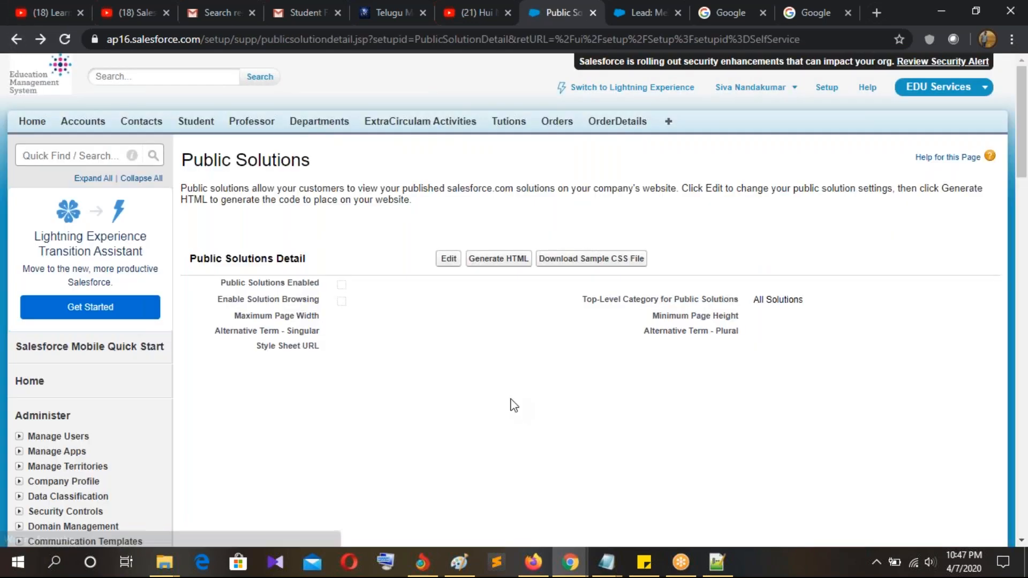
{"action": "key", "text": "alt+Tab"}
{"action": "key", "text": "alt+Tab"}
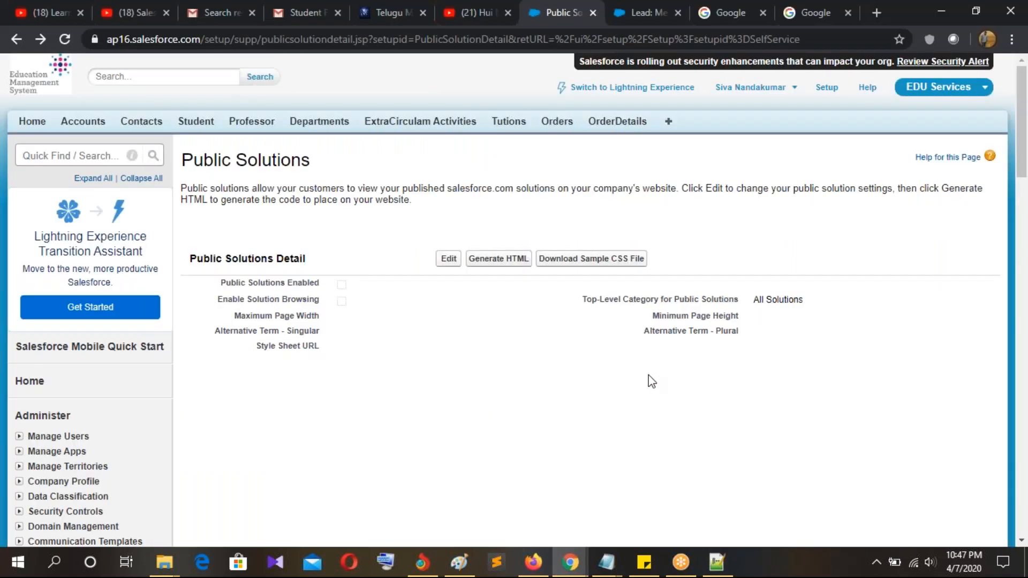
{"action": "left_click", "coordinate": [458, 562]}
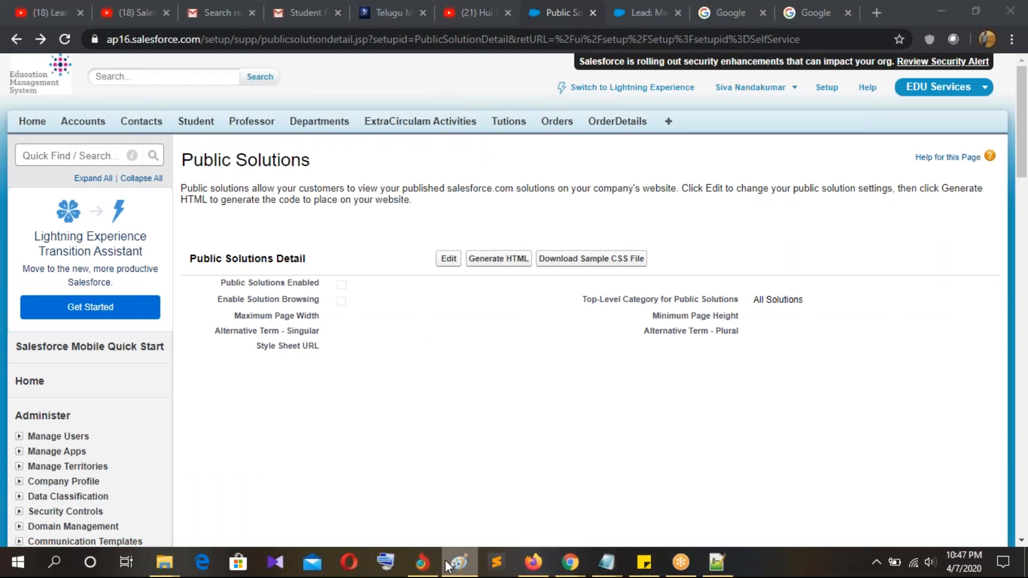
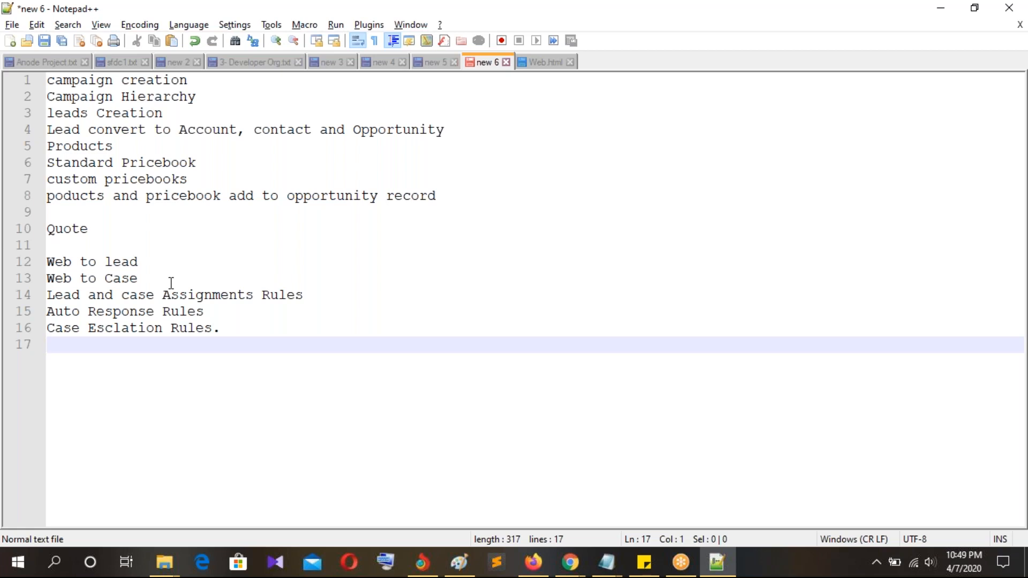
Step: Review the Lead and case Assignments Rules topic in Notepad++, then bring up the Paint form diagram
{"action": "mouse_move", "coordinate": [48, 297]}
{"action": "left_mouse_down"}
{"action": "mouse_move", "coordinate": [306, 296]}
{"action": "mouse_move", "coordinate": [48, 298]}
{"action": "left_mouse_up"}
{"action": "left_click", "coordinate": [333, 300]}
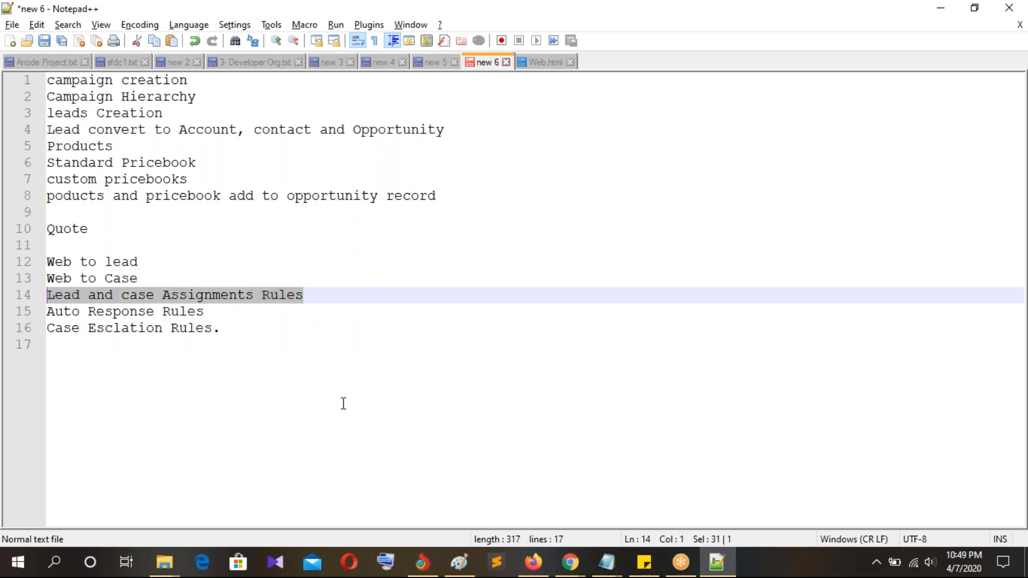
{"action": "left_click", "coordinate": [366, 389]}
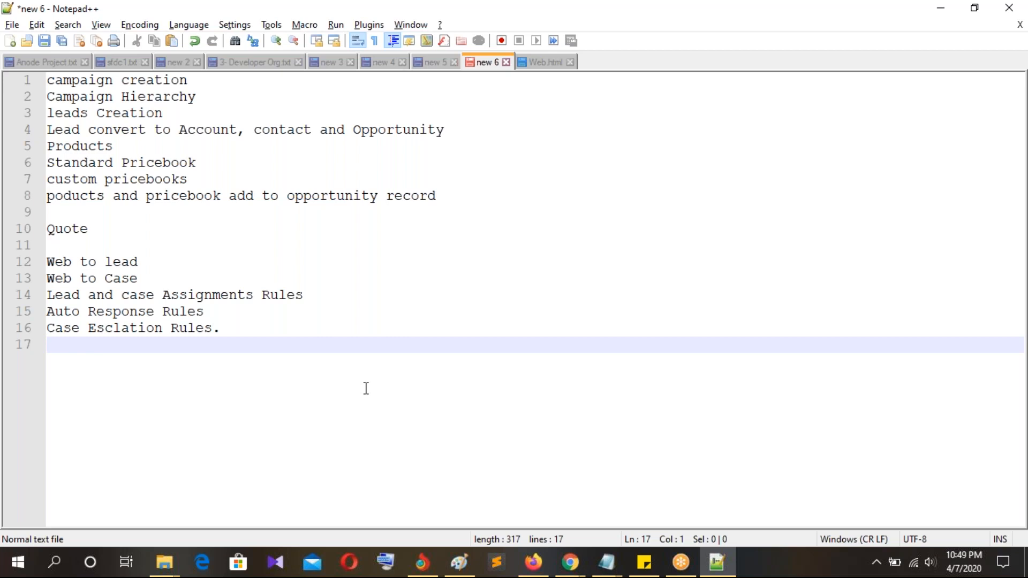
{"action": "left_click", "coordinate": [460, 563]}
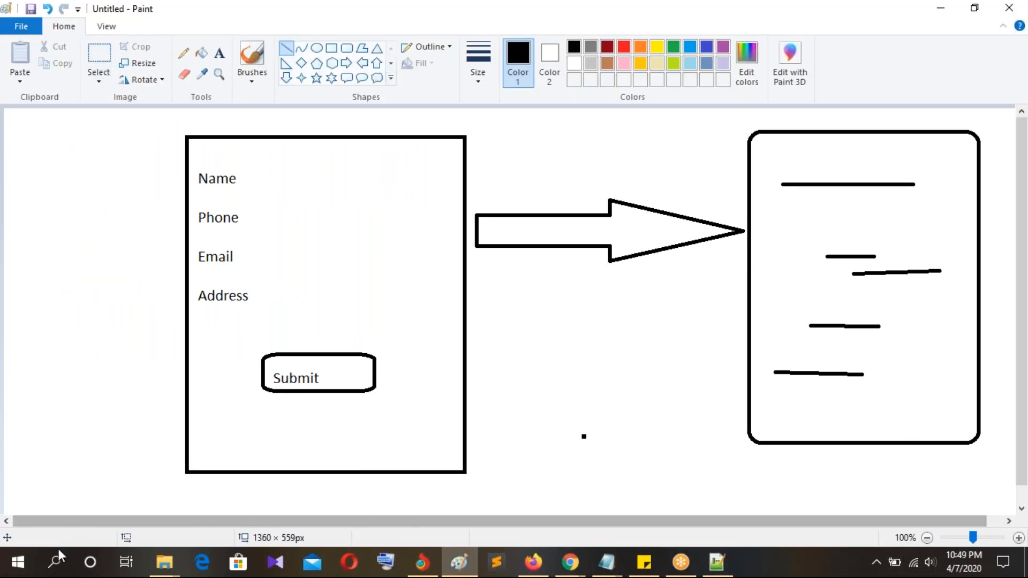
Step: Launch SmoothDraw 4 from the Start menu's Recently added list
{"action": "left_click", "coordinate": [19, 569]}
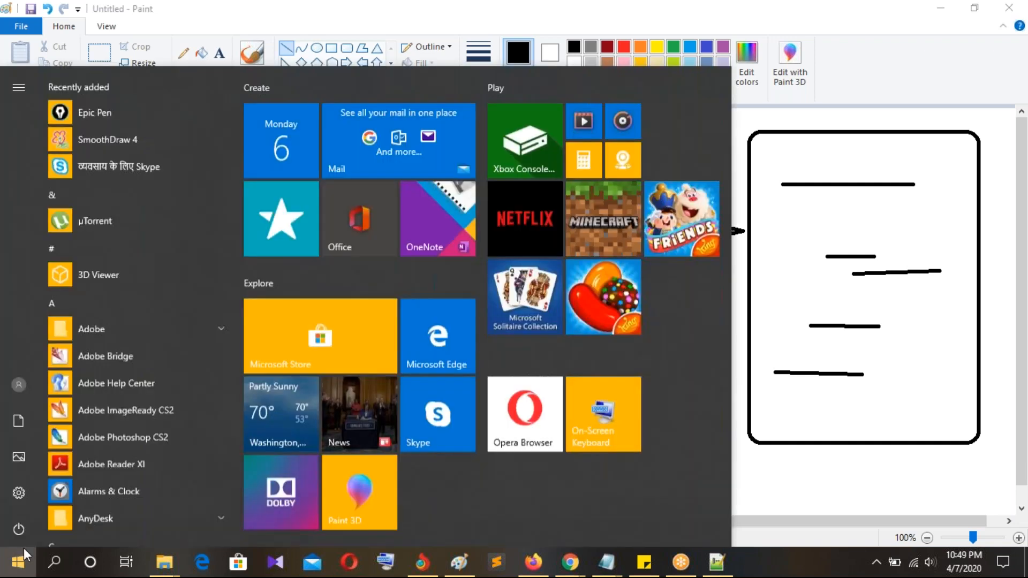
{"action": "left_click", "coordinate": [112, 139]}
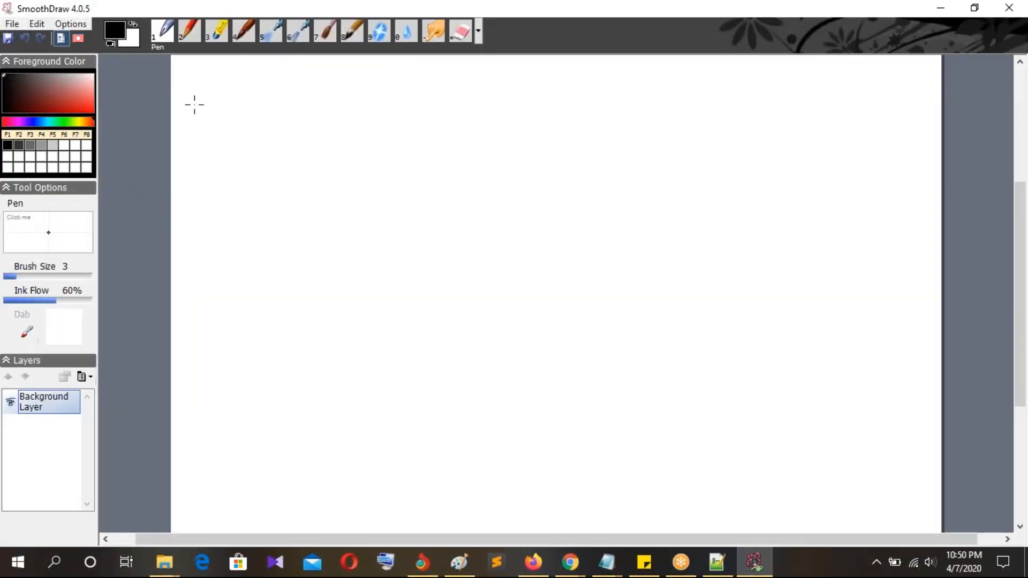
Step: Sketch a cyan square on the SmoothDraw canvas
{"action": "left_click_drag", "start_coordinate": [212, 107], "coordinate": [224, 155]}
{"action": "left_click", "coordinate": [49, 121]}
{"action": "left_click_drag", "start_coordinate": [273, 94], "coordinate": [277, 208]}
{"action": "mouse_move", "coordinate": [271, 91]}
{"action": "left_mouse_down"}
{"action": "mouse_move", "coordinate": [429, 94]}
{"action": "mouse_move", "coordinate": [424, 214]}
{"action": "mouse_move", "coordinate": [319, 236]}
{"action": "mouse_move", "coordinate": [275, 220]}
{"action": "mouse_move", "coordinate": [274, 195]}
{"action": "left_mouse_up"}
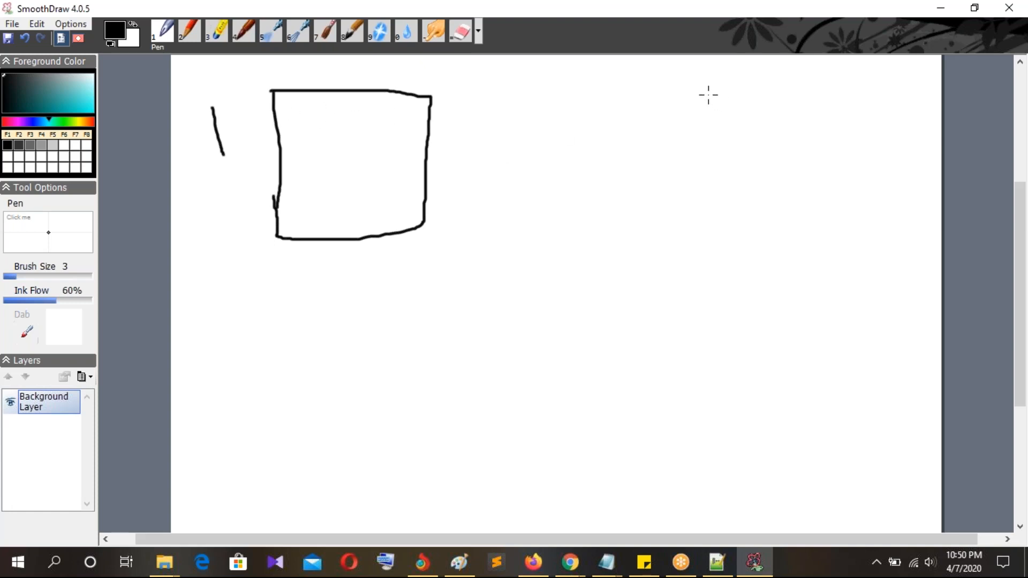
Step: Draw two stick figures at the right and handwrite 'Le' in blue below the square
{"action": "mouse_move", "coordinate": [730, 85]}
{"action": "left_mouse_down"}
{"action": "mouse_move", "coordinate": [721, 107]}
{"action": "mouse_move", "coordinate": [746, 98]}
{"action": "mouse_move", "coordinate": [723, 88]}
{"action": "left_mouse_up"}
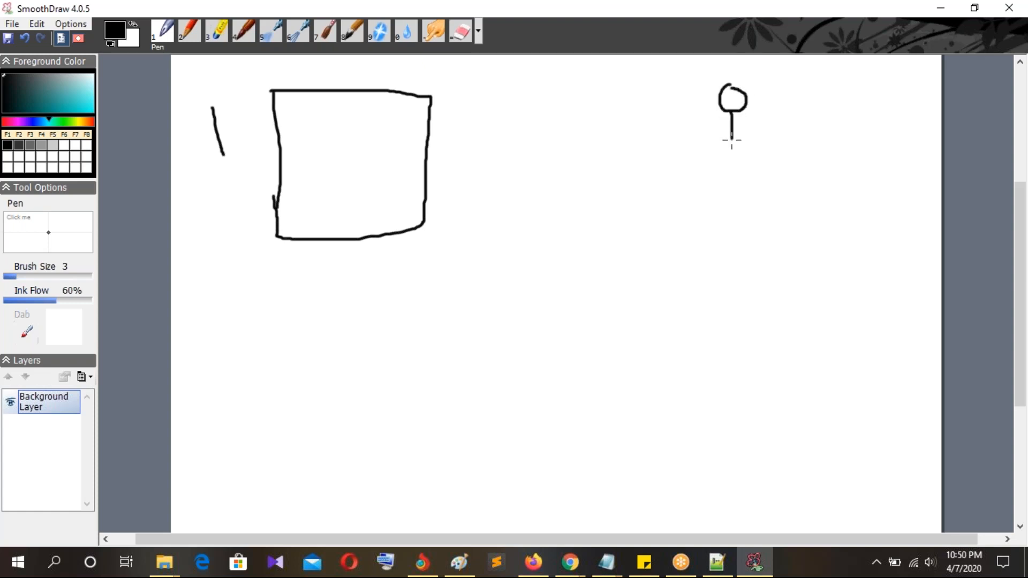
{"action": "mouse_move", "coordinate": [725, 143]}
{"action": "left_mouse_down"}
{"action": "mouse_move", "coordinate": [743, 152]}
{"action": "mouse_move", "coordinate": [718, 130]}
{"action": "mouse_move", "coordinate": [754, 135]}
{"action": "left_mouse_up"}
{"action": "mouse_move", "coordinate": [780, 241]}
{"action": "left_mouse_down"}
{"action": "mouse_move", "coordinate": [801, 266]}
{"action": "mouse_move", "coordinate": [796, 236]}
{"action": "left_mouse_up"}
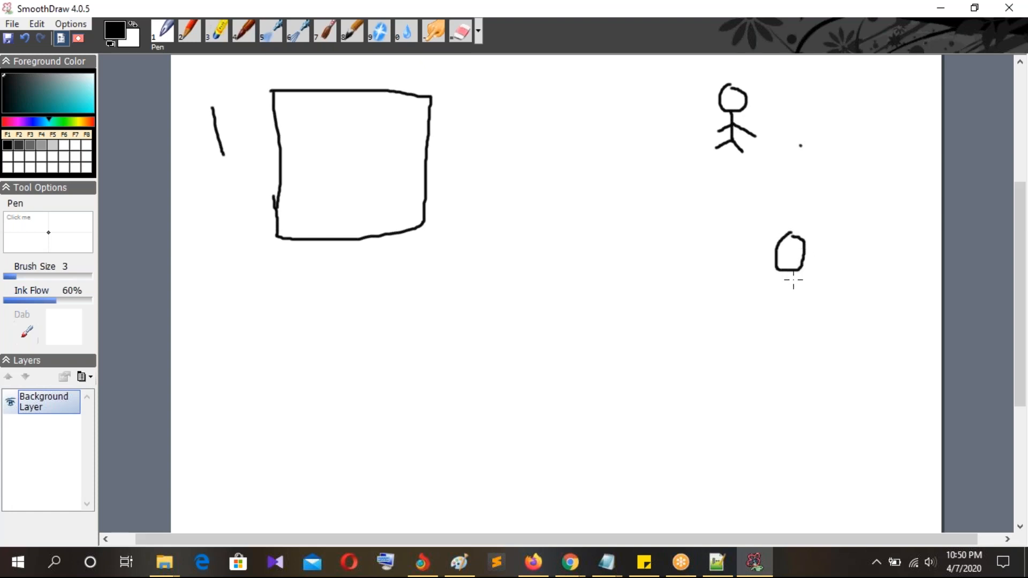
{"action": "mouse_move", "coordinate": [791, 272]}
{"action": "left_mouse_down"}
{"action": "mouse_move", "coordinate": [794, 327]}
{"action": "mouse_move", "coordinate": [775, 330]}
{"action": "mouse_move", "coordinate": [808, 328]}
{"action": "left_mouse_up"}
{"action": "mouse_move", "coordinate": [789, 289]}
{"action": "left_mouse_down"}
{"action": "mouse_move", "coordinate": [766, 301]}
{"action": "mouse_move", "coordinate": [826, 301]}
{"action": "left_mouse_up"}
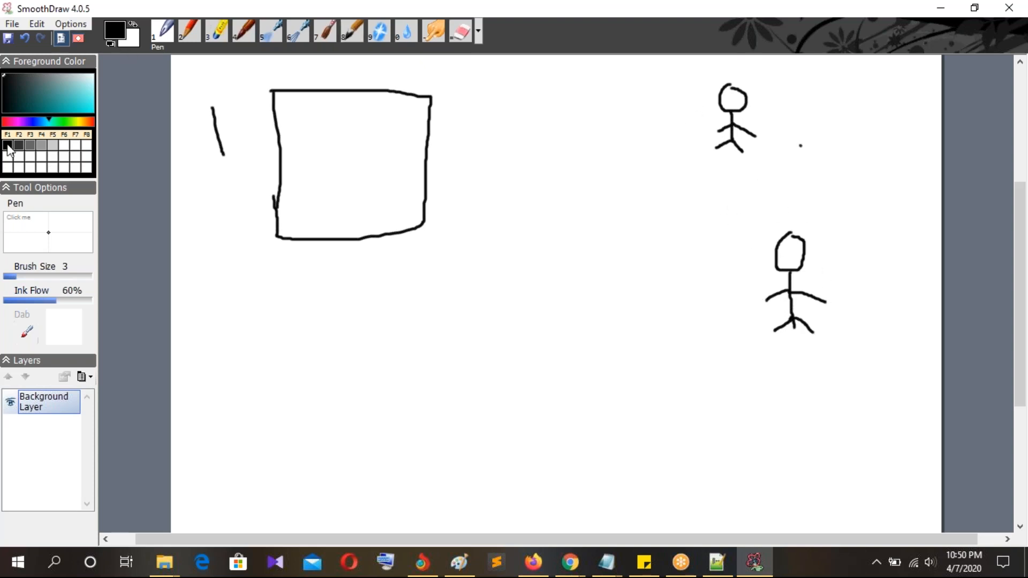
{"action": "left_click", "coordinate": [36, 122]}
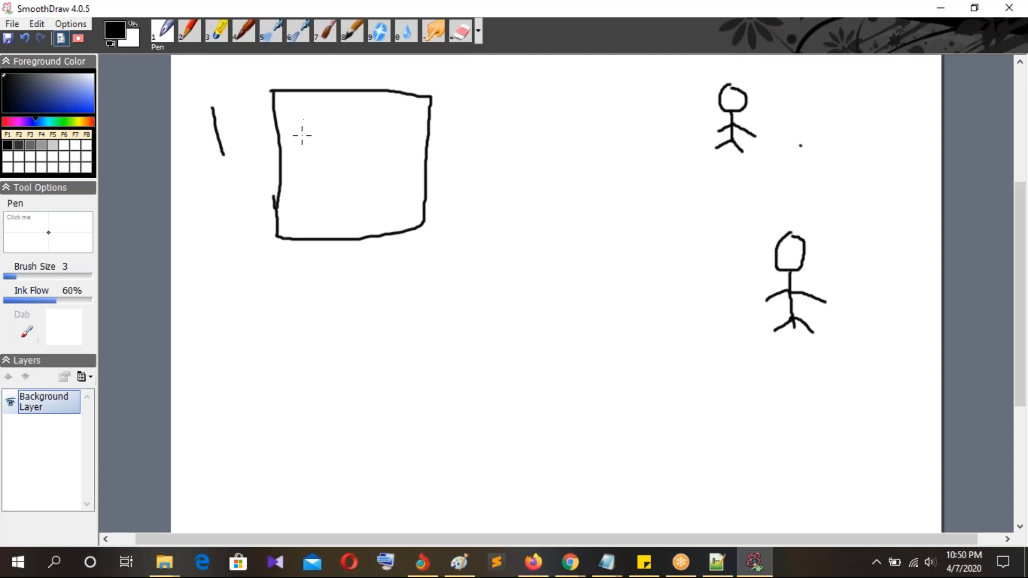
{"action": "mouse_move", "coordinate": [189, 259]}
{"action": "left_mouse_down"}
{"action": "mouse_move", "coordinate": [218, 289]}
{"action": "mouse_move", "coordinate": [231, 276]}
{"action": "mouse_move", "coordinate": [239, 289]}
{"action": "left_mouse_up"}
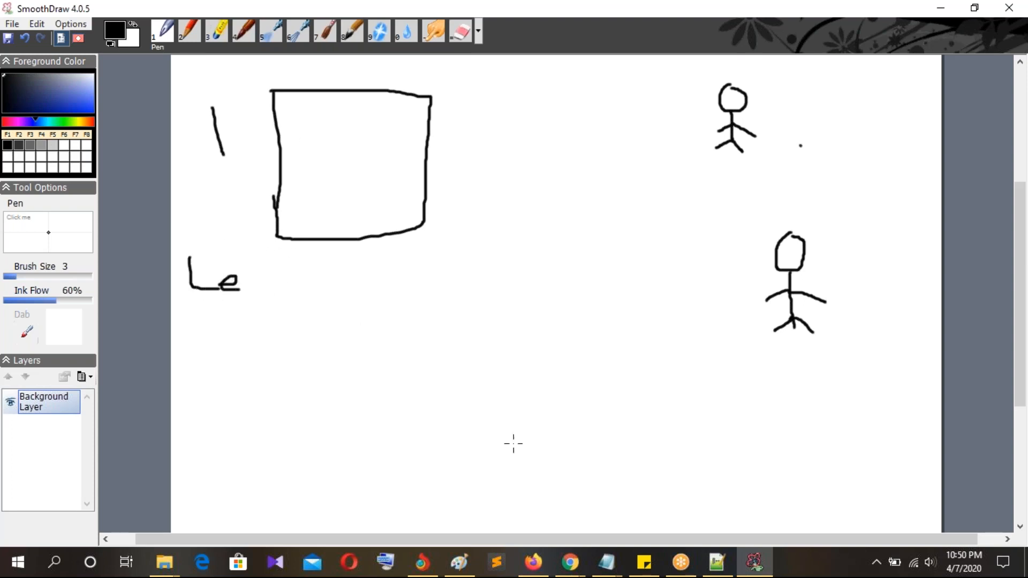
Step: Start a new unsaved Paint picture and draw a tall rounded rectangle on the left
{"action": "left_click", "coordinate": [467, 566]}
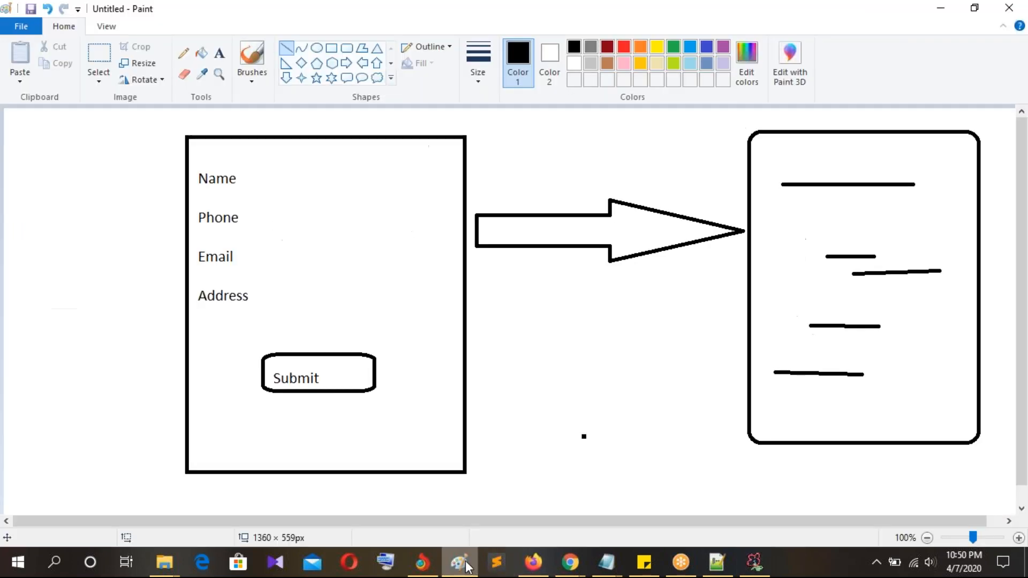
{"action": "left_click", "coordinate": [20, 27]}
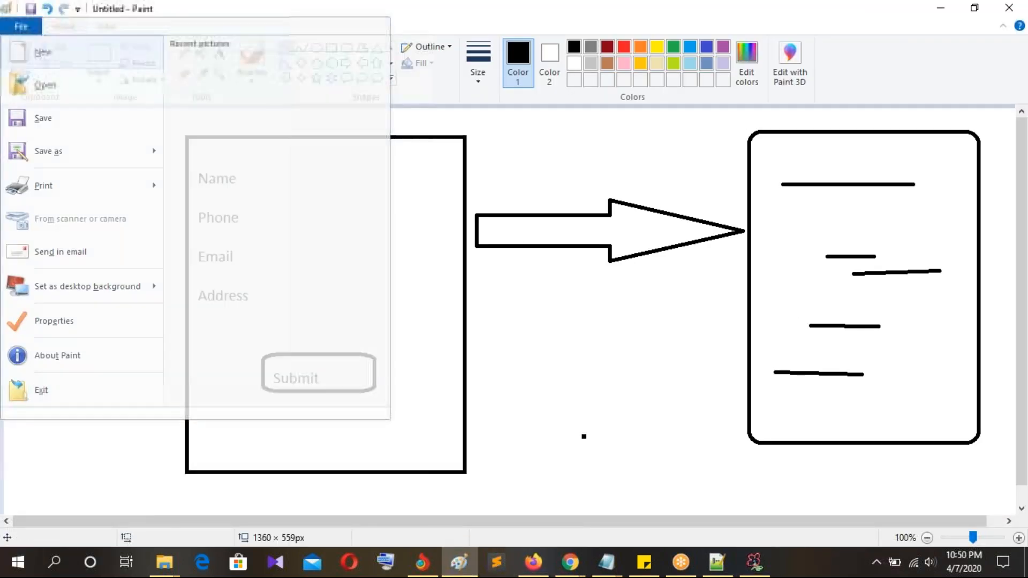
{"action": "left_click", "coordinate": [43, 52]}
{"action": "left_click", "coordinate": [537, 286]}
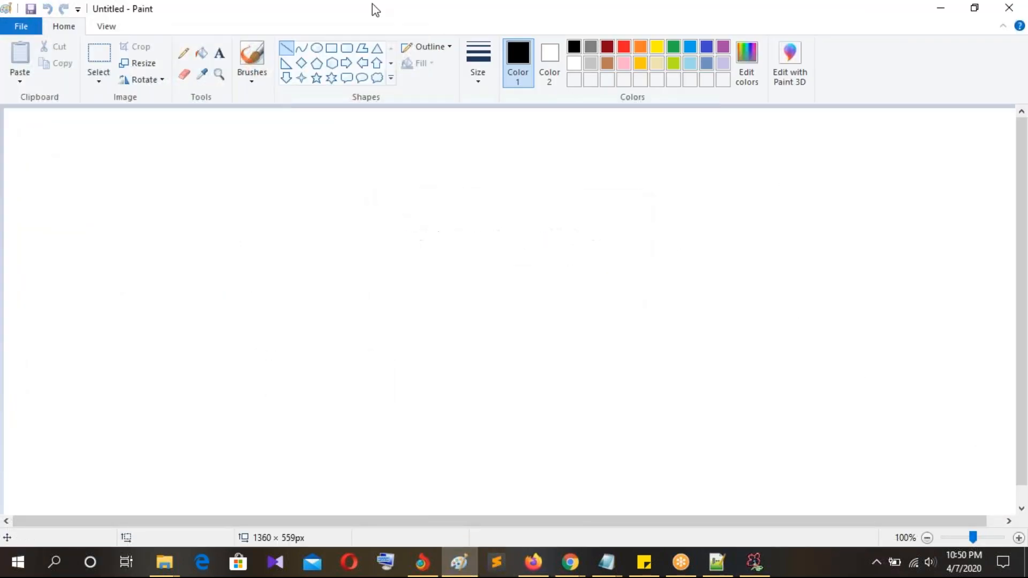
{"action": "left_click", "coordinate": [347, 48]}
{"action": "left_click_drag", "start_coordinate": [93, 115], "coordinate": [293, 438]}
{"action": "left_click", "coordinate": [395, 375]}
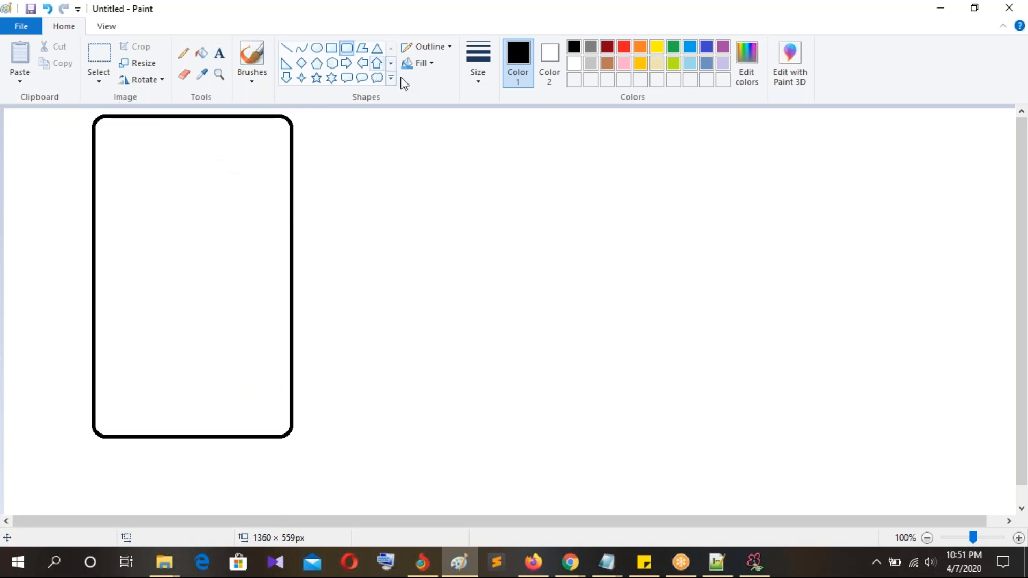
Step: Draw a small circle-headed figure to the right of the rectangle
{"action": "left_click", "coordinate": [316, 47]}
{"action": "left_click_drag", "start_coordinate": [457, 120], "coordinate": [491, 176]}
{"action": "left_click", "coordinate": [476, 168]}
{"action": "left_click", "coordinate": [348, 51]}
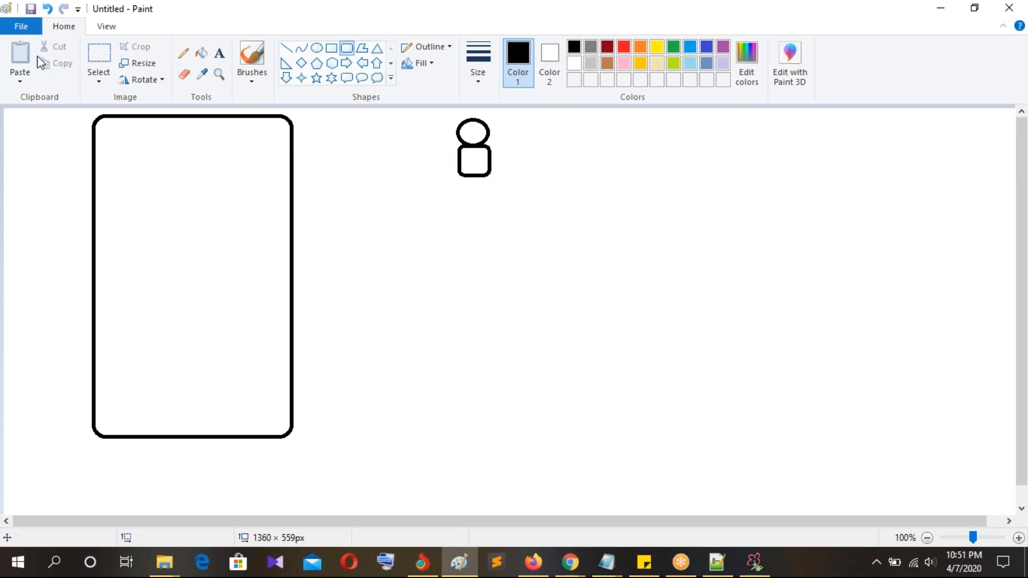
Step: Copy the figure and paste three copies spread to the right and down
{"action": "left_click", "coordinate": [99, 52]}
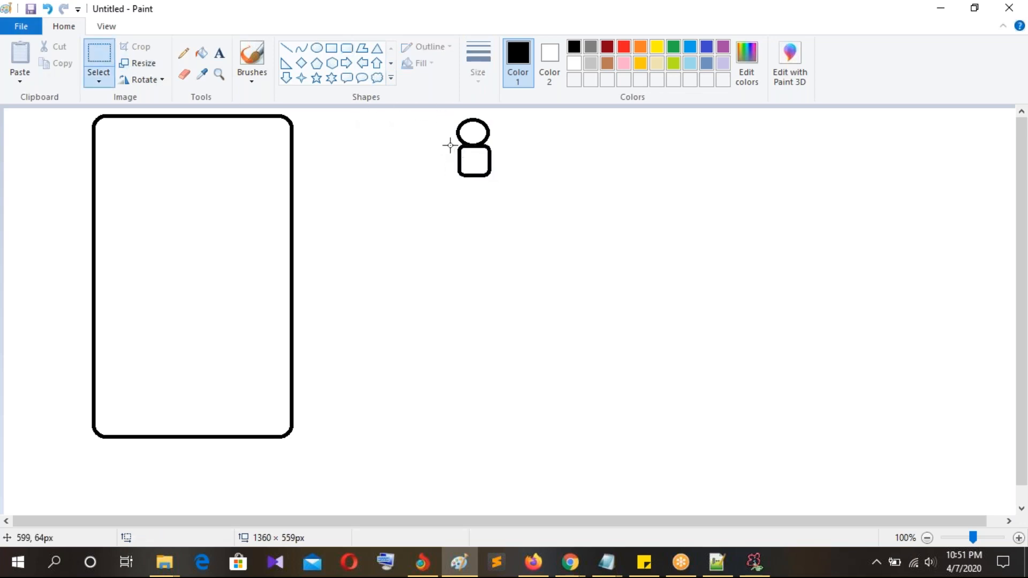
{"action": "left_click_drag", "start_coordinate": [445, 110], "coordinate": [537, 193]}
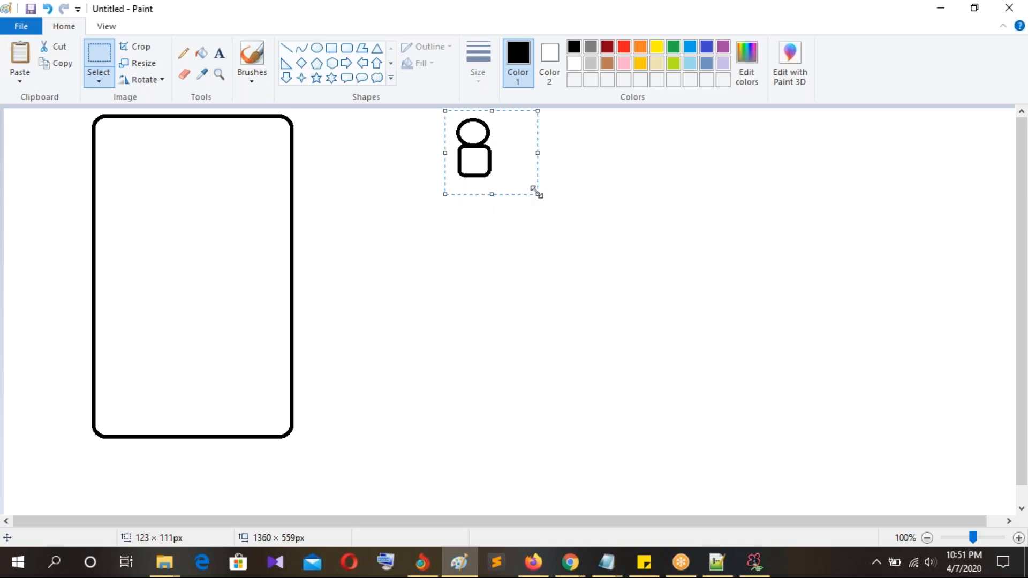
{"action": "key", "text": "ctrl+c"}
{"action": "key", "text": "ctrl+v"}
{"action": "left_click_drag", "start_coordinate": [32, 138], "coordinate": [671, 155]}
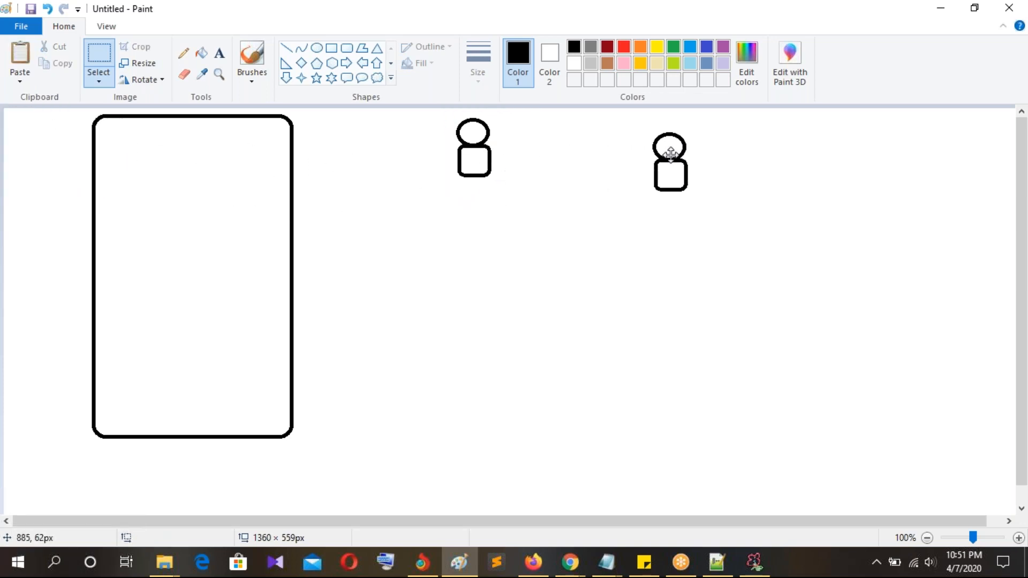
{"action": "key", "text": "ctrl+v"}
{"action": "left_click_drag", "start_coordinate": [34, 138], "coordinate": [791, 248]}
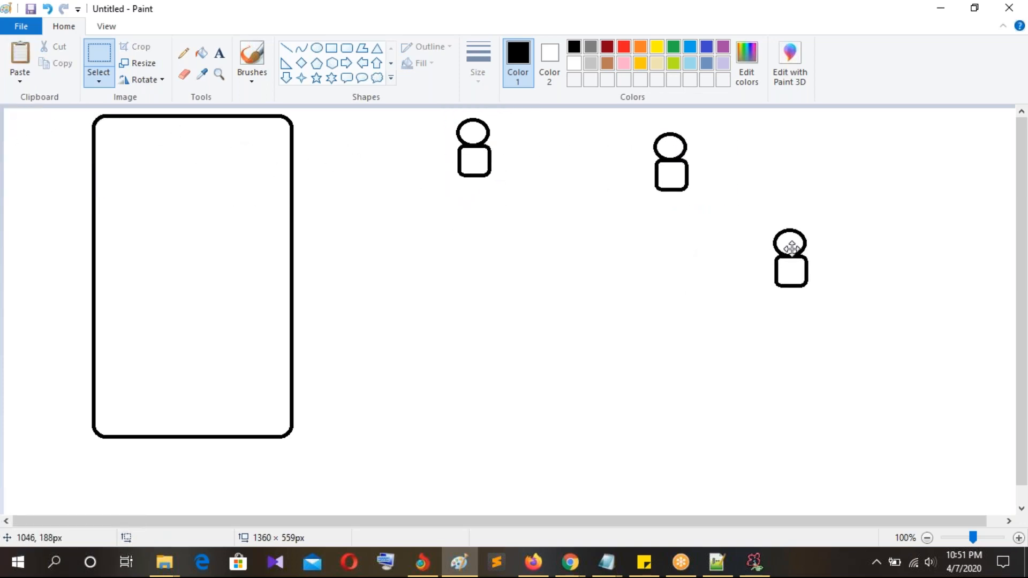
{"action": "key", "text": "ctrl+v"}
{"action": "left_click_drag", "start_coordinate": [46, 154], "coordinate": [661, 436]}
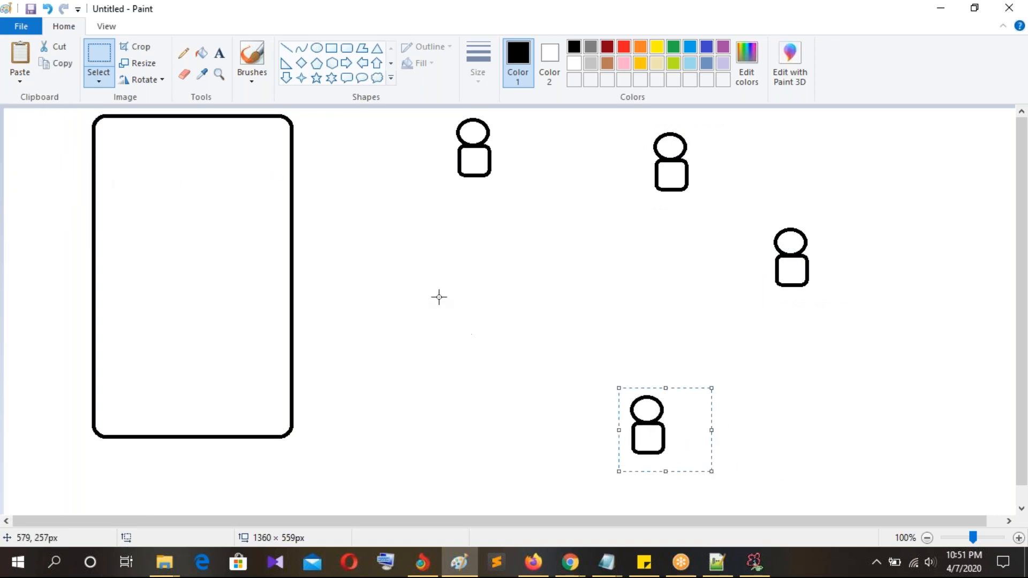
Step: Label the four figures NY, CA, INd and UK
{"action": "left_click", "coordinate": [219, 56]}
{"action": "left_click", "coordinate": [441, 188]}
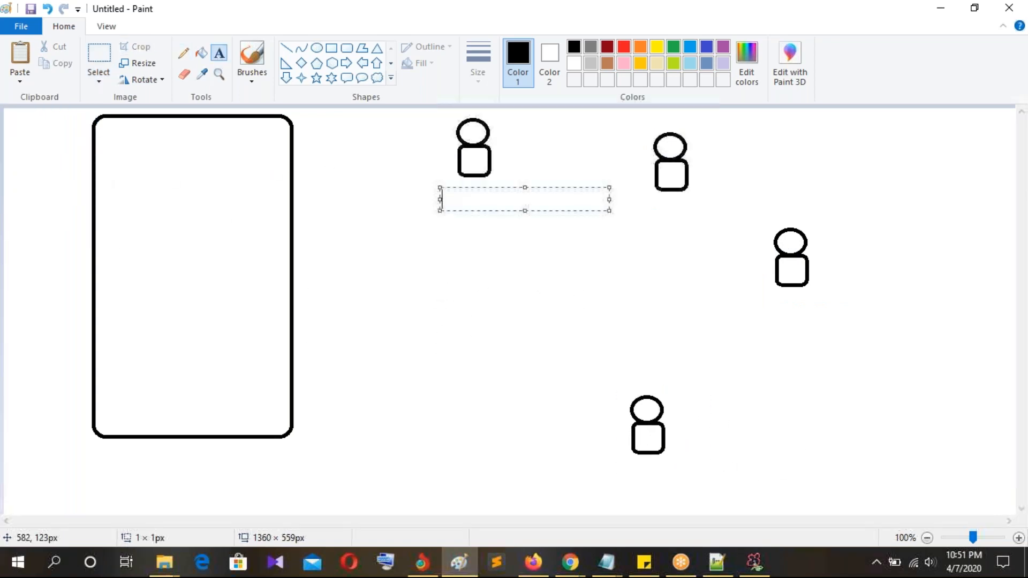
{"action": "type", "text": "NY"}
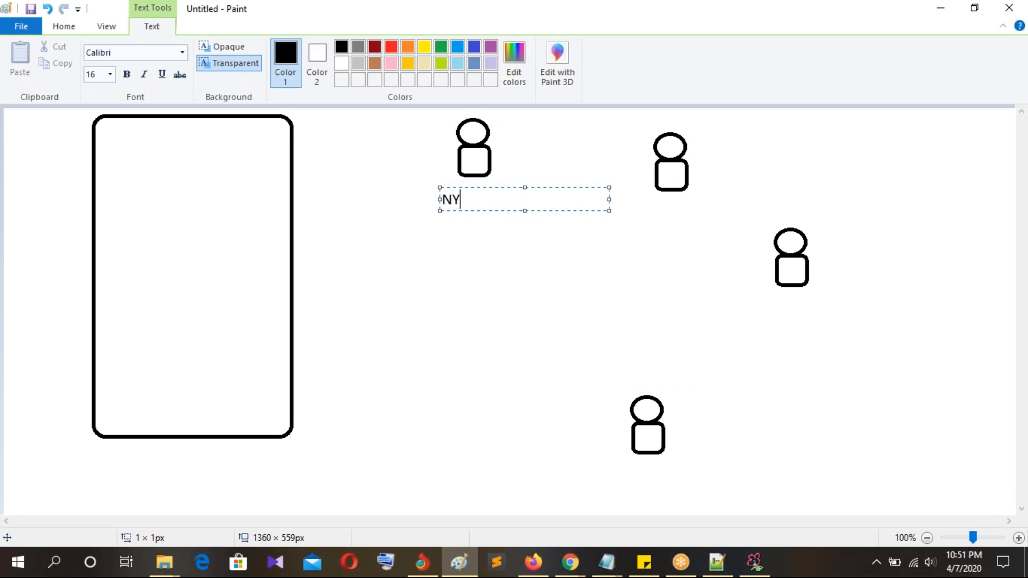
{"action": "left_click", "coordinate": [620, 232]}
{"action": "left_click", "coordinate": [633, 199]}
{"action": "type", "text": "CA"}
{"action": "left_click", "coordinate": [783, 361]}
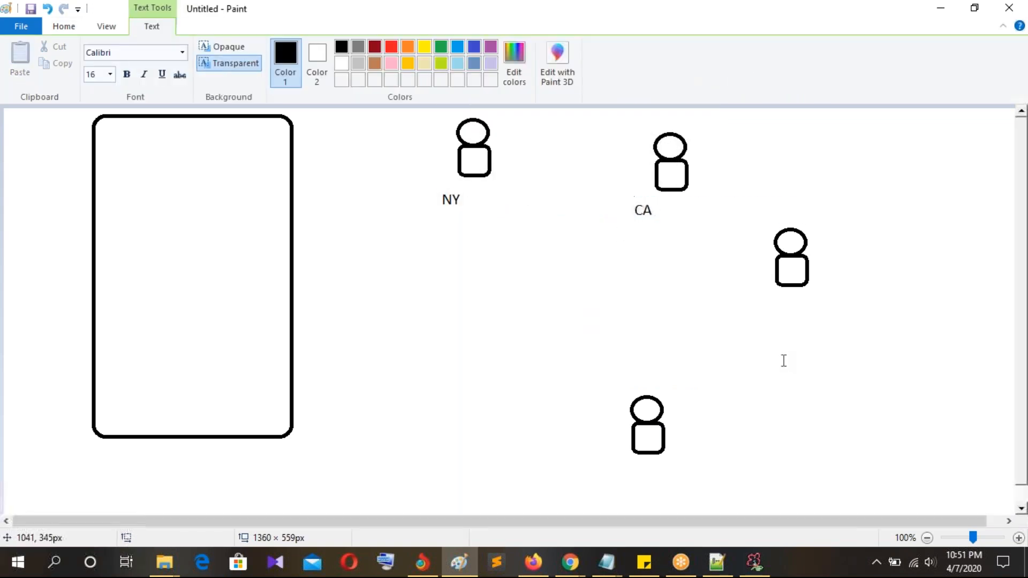
{"action": "left_click", "coordinate": [759, 301]}
{"action": "type", "text": "INd"}
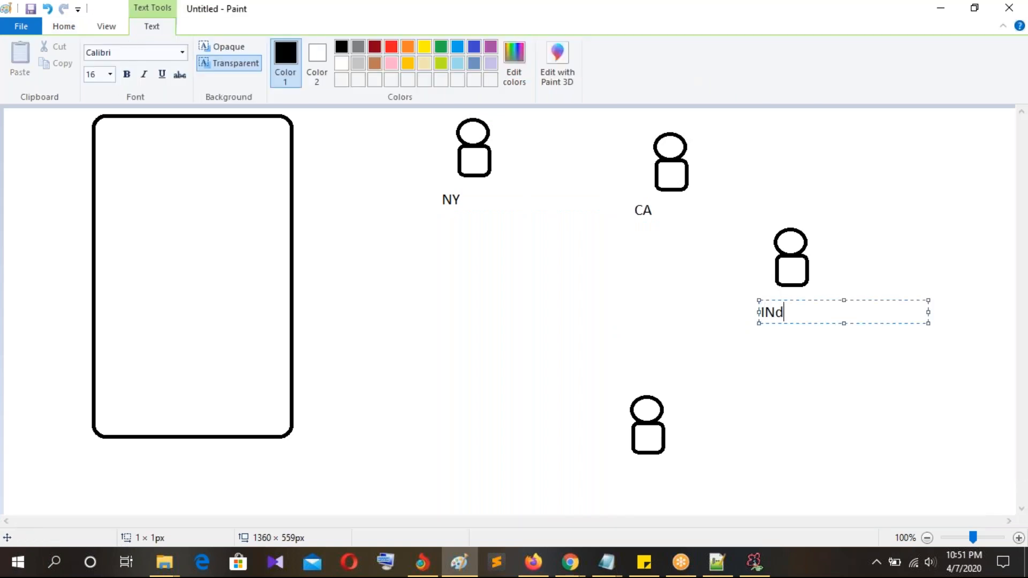
{"action": "left_click", "coordinate": [625, 480]}
{"action": "left_click", "coordinate": [624, 471]}
{"action": "type", "text": "UK"}
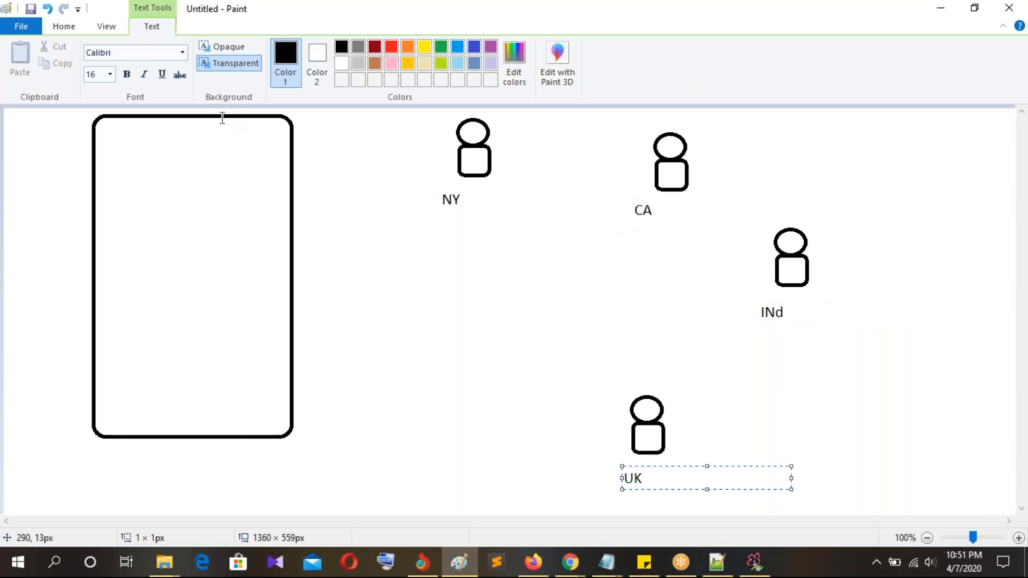
{"action": "left_click", "coordinate": [99, 179]}
Step: Write 'Lead will comes on UK' inside the tall rectangle
{"action": "left_click", "coordinate": [97, 176]}
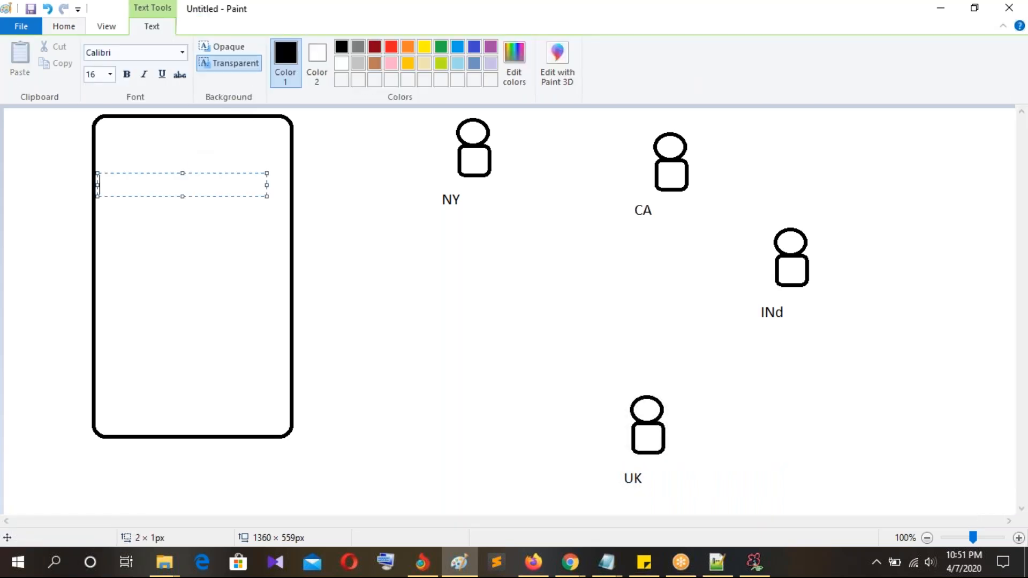
{"action": "type", "text": "Lead "}
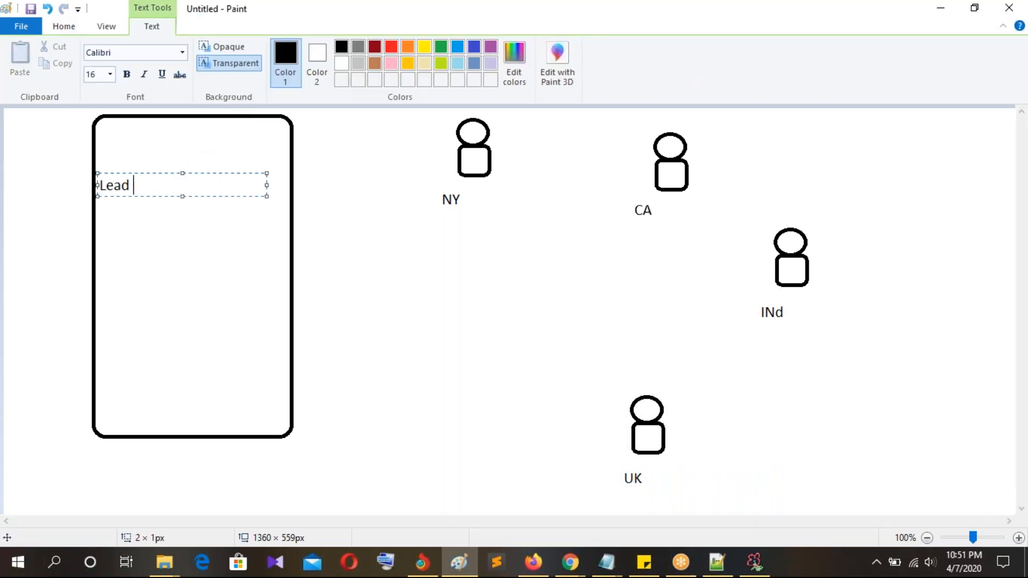
{"action": "type", "text": "will comes on "}
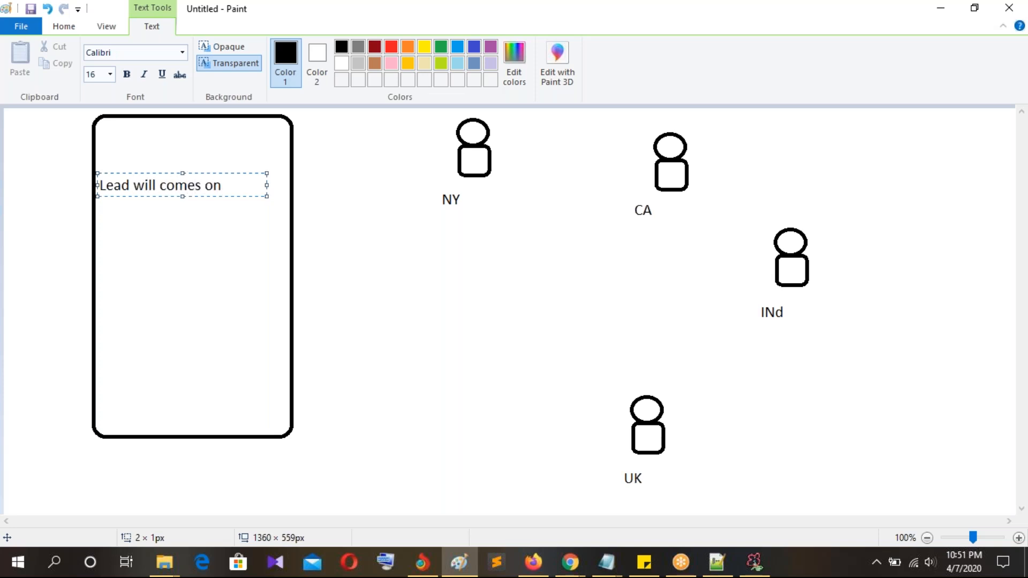
{"action": "type", "text": "UK"}
{"action": "left_click", "coordinate": [410, 223]}
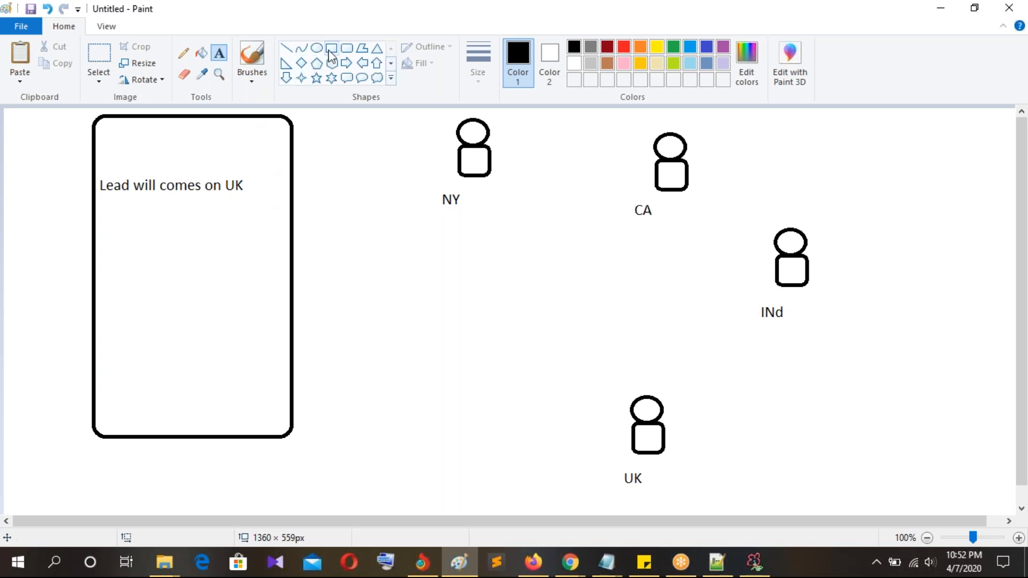
Step: Draw a line from the 'Lead will comes on UK' note to the NY figure, briefly checking SmoothDraw
{"action": "left_click", "coordinate": [286, 47]}
{"action": "mouse_move", "coordinate": [260, 187]}
{"action": "left_mouse_down"}
{"action": "mouse_move", "coordinate": [471, 175]}
{"action": "mouse_move", "coordinate": [434, 152]}
{"action": "mouse_move", "coordinate": [423, 169]}
{"action": "left_mouse_up"}
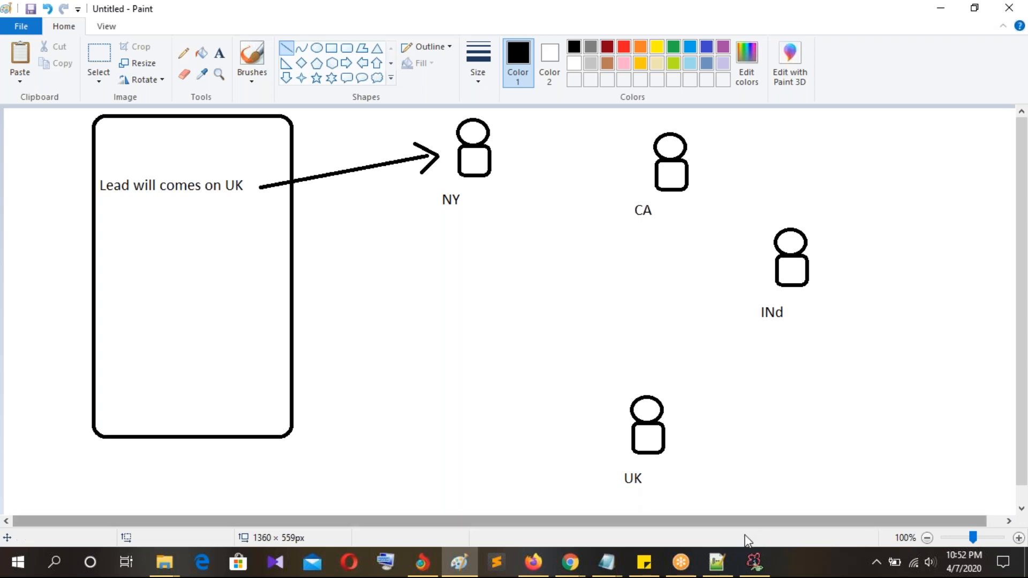
{"action": "mouse_move", "coordinate": [755, 560]}
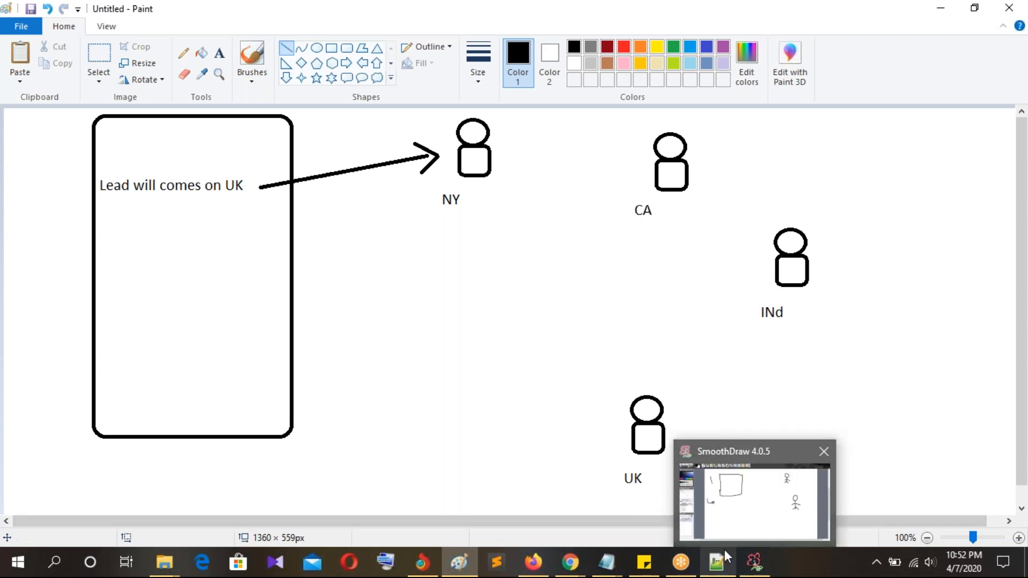
{"action": "left_click", "coordinate": [754, 24]}
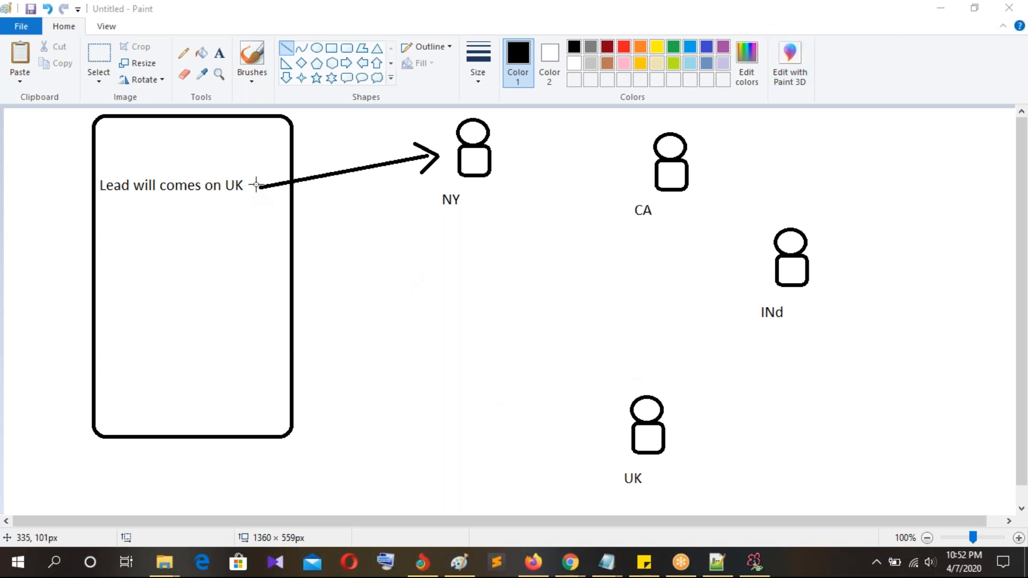
{"action": "left_click", "coordinate": [460, 563]}
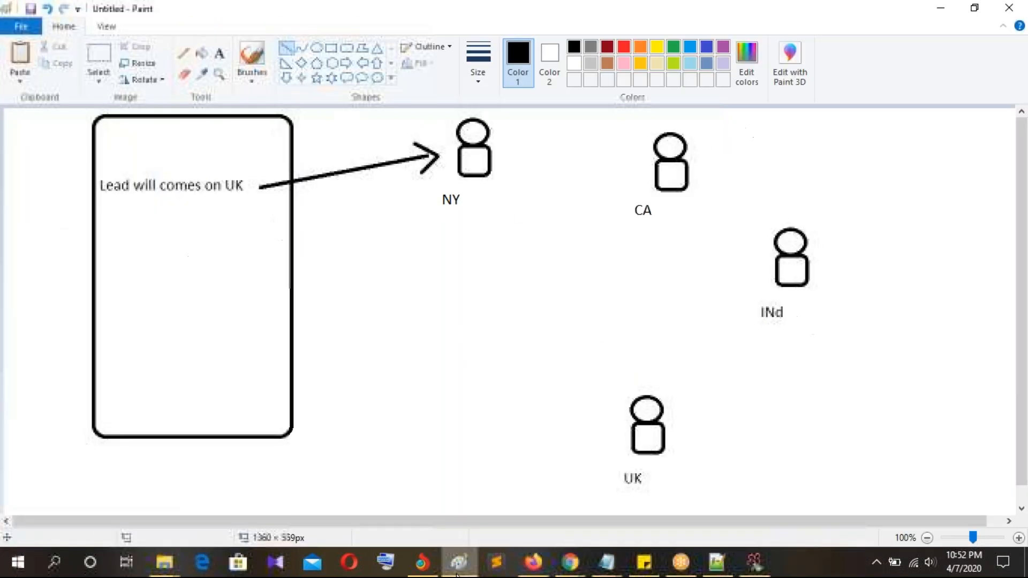
Step: Point out the Lead and case Assignments Rules topic in Notepad++, then return to Paint
{"action": "left_click", "coordinate": [720, 562]}
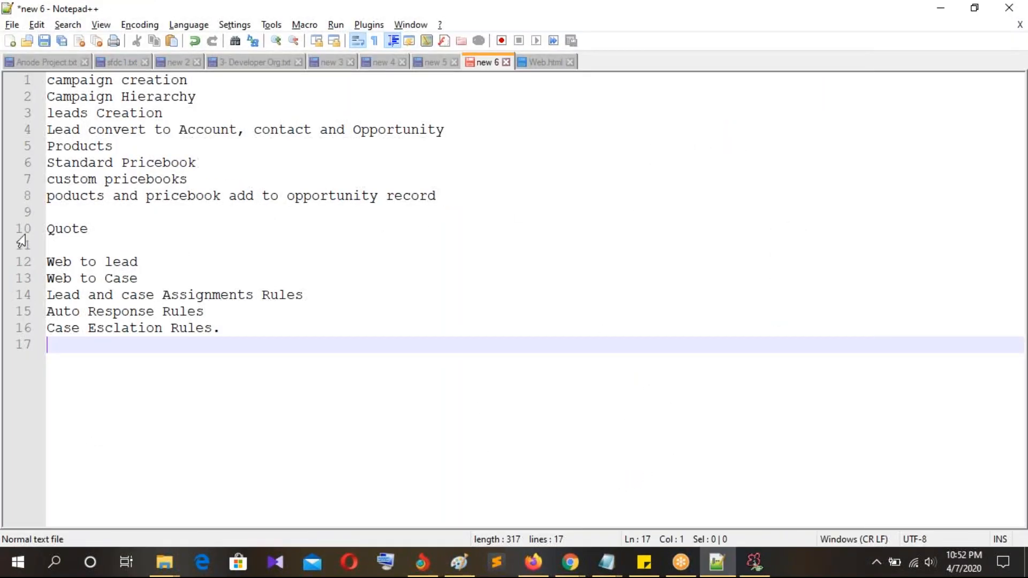
{"action": "left_click", "coordinate": [323, 304]}
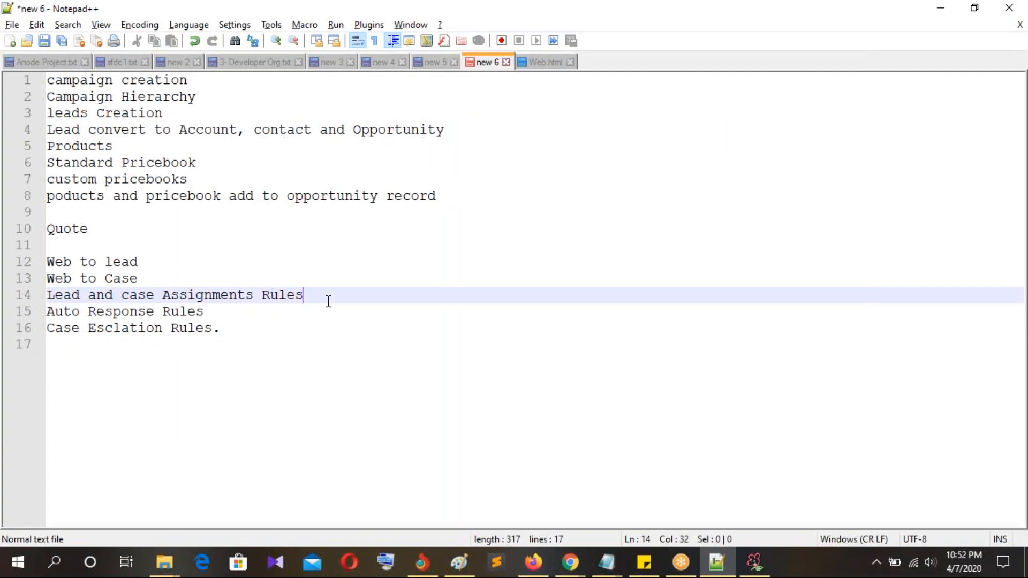
{"action": "key", "text": "alt+Tab"}
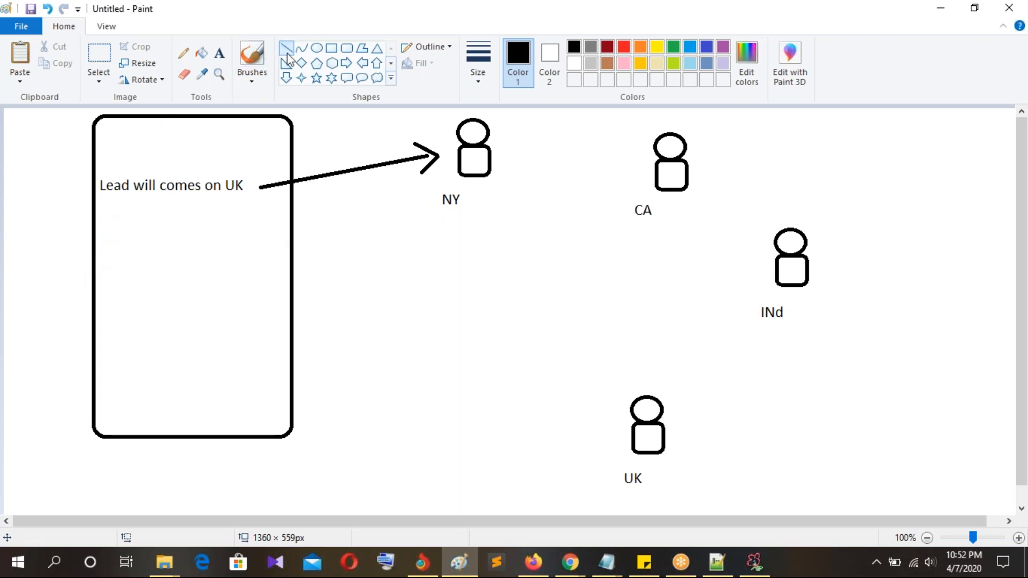
Step: Add 'Lead country = UK' in the rectangle and draw a line from it toward the UK figure
{"action": "left_click", "coordinate": [220, 54]}
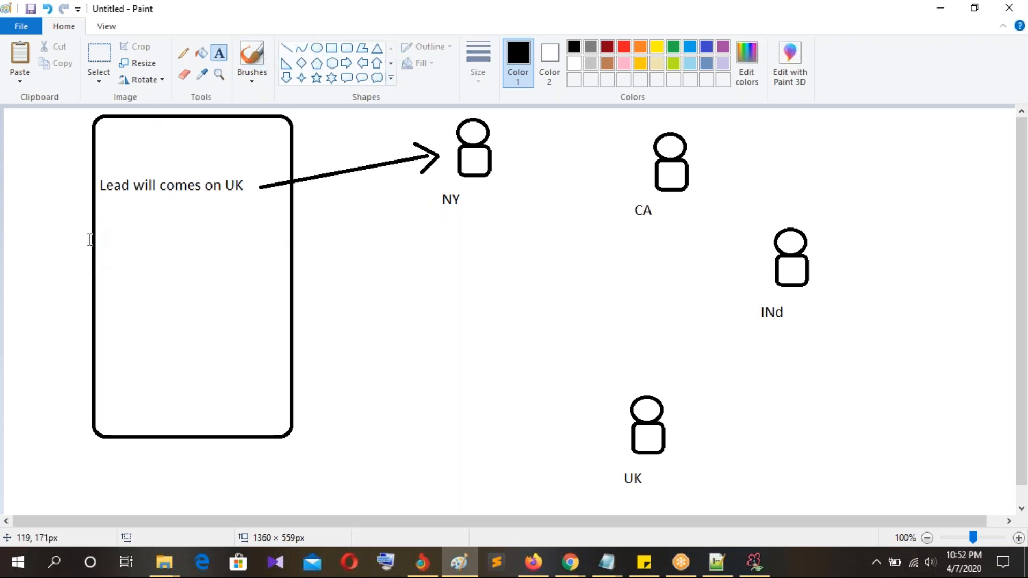
{"action": "left_click", "coordinate": [102, 237]}
{"action": "type", "text": "Lead "}
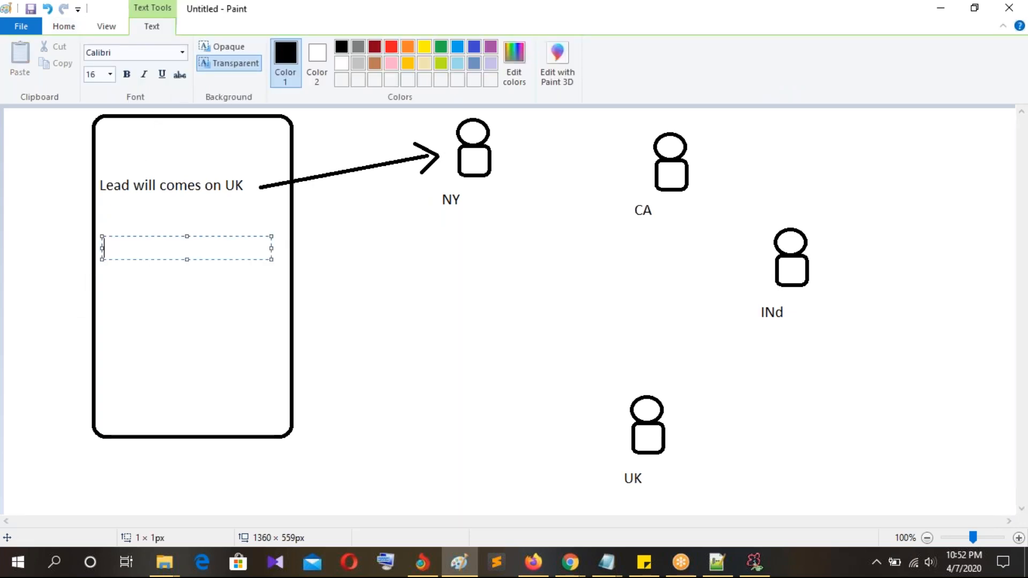
{"action": "type", "text": "cou"}
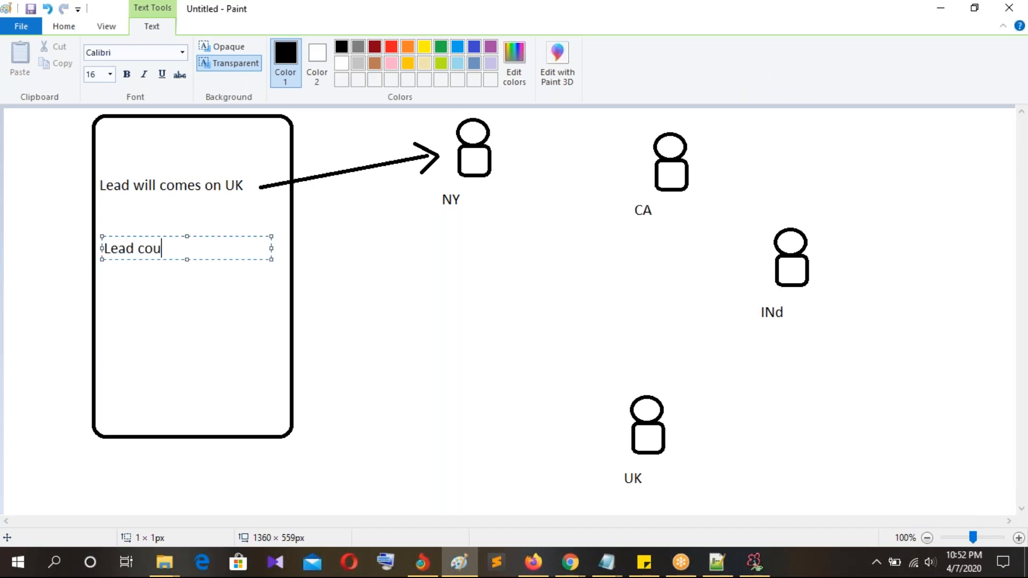
{"action": "type", "text": "ntry = UK"}
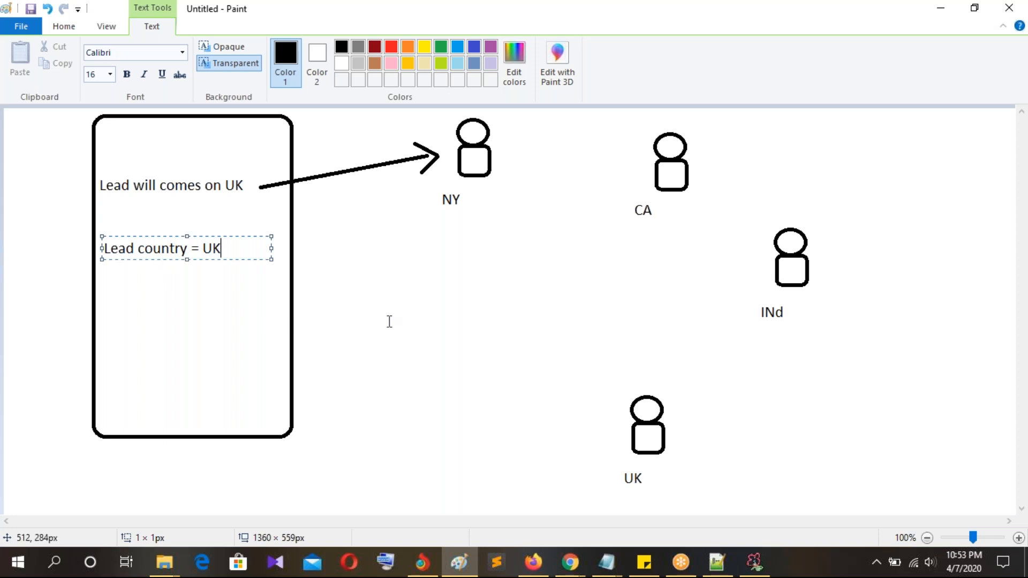
{"action": "left_click", "coordinate": [217, 316]}
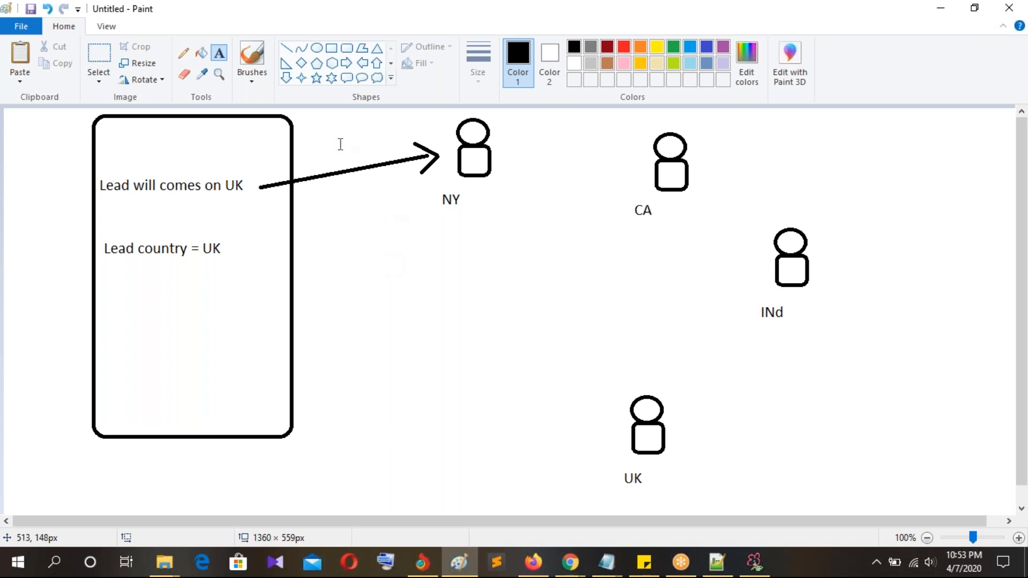
{"action": "left_click", "coordinate": [284, 47]}
{"action": "mouse_move", "coordinate": [231, 251]}
{"action": "left_mouse_down"}
{"action": "mouse_move", "coordinate": [493, 407]}
{"action": "mouse_move", "coordinate": [583, 440]}
{"action": "mouse_move", "coordinate": [573, 419]}
{"action": "mouse_move", "coordinate": [588, 438]}
{"action": "left_mouse_up"}
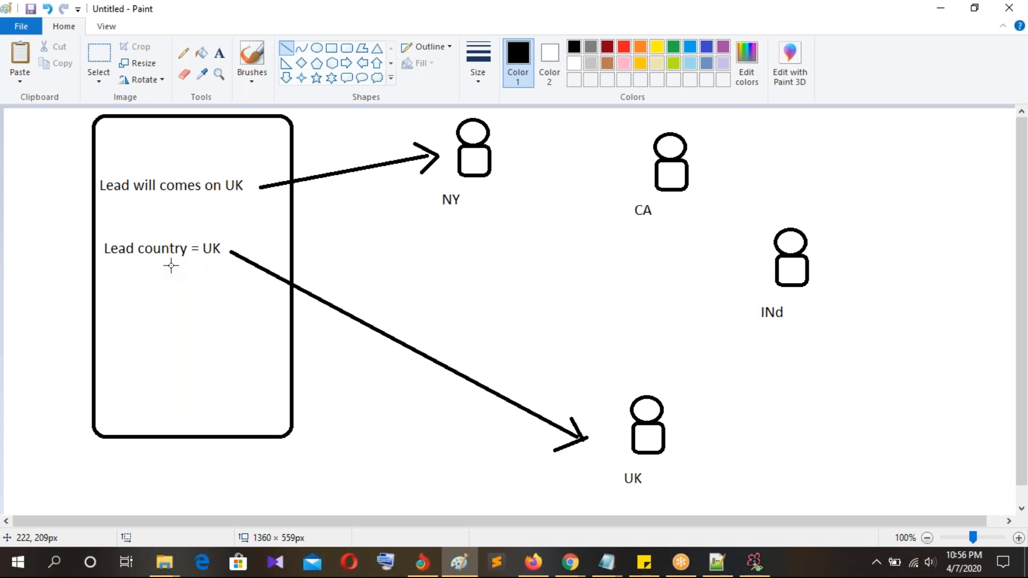
Step: Switch to the browser showing Salesforce's Public Solutions setup page
{"action": "left_click", "coordinate": [580, 574]}
Step: Switch from Setup to the Sales app and open the Leads tab
{"action": "left_click", "coordinate": [510, 519]}
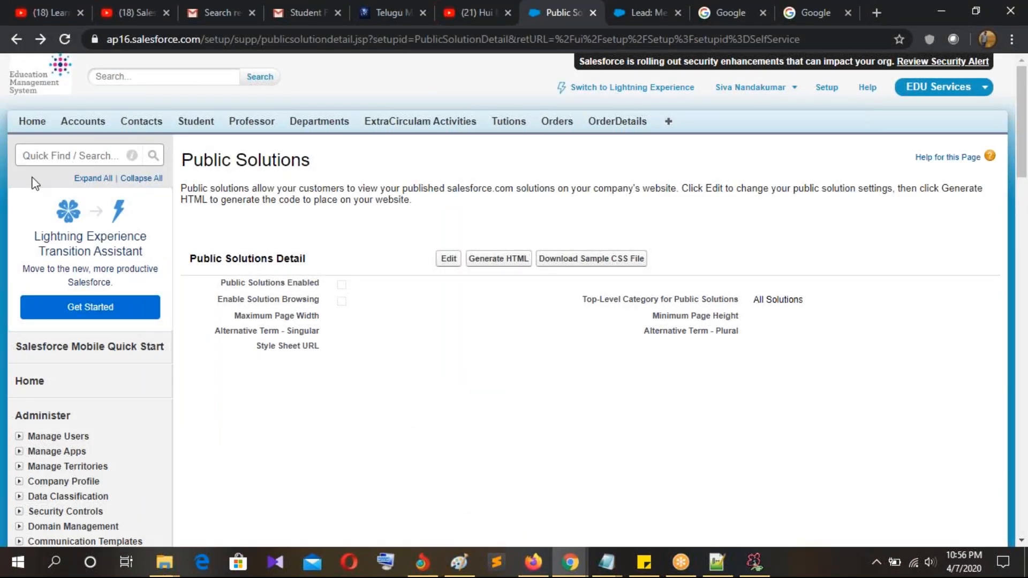
{"action": "left_click", "coordinate": [63, 160]}
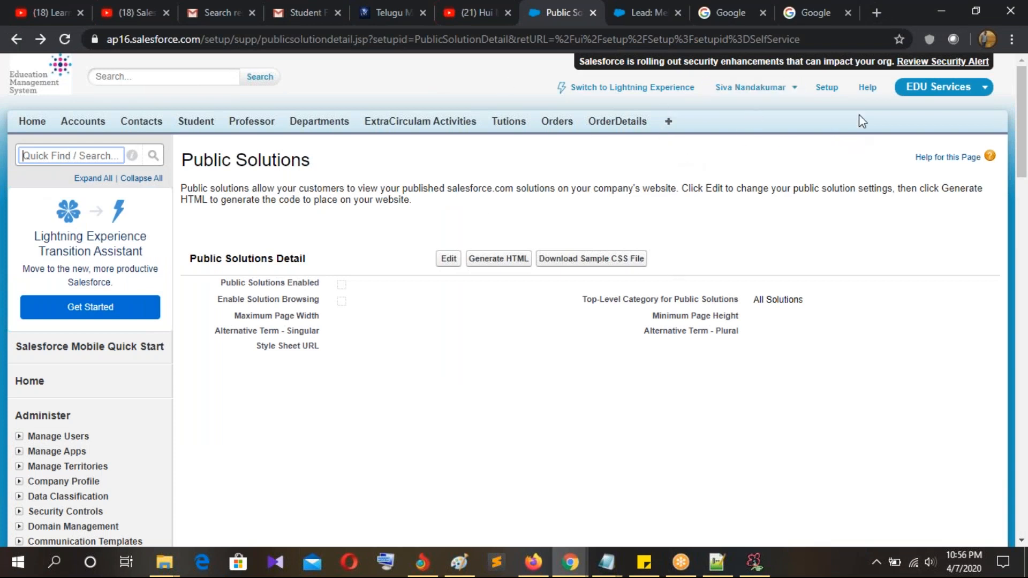
{"action": "left_click", "coordinate": [940, 88]}
{"action": "left_click", "coordinate": [917, 120]}
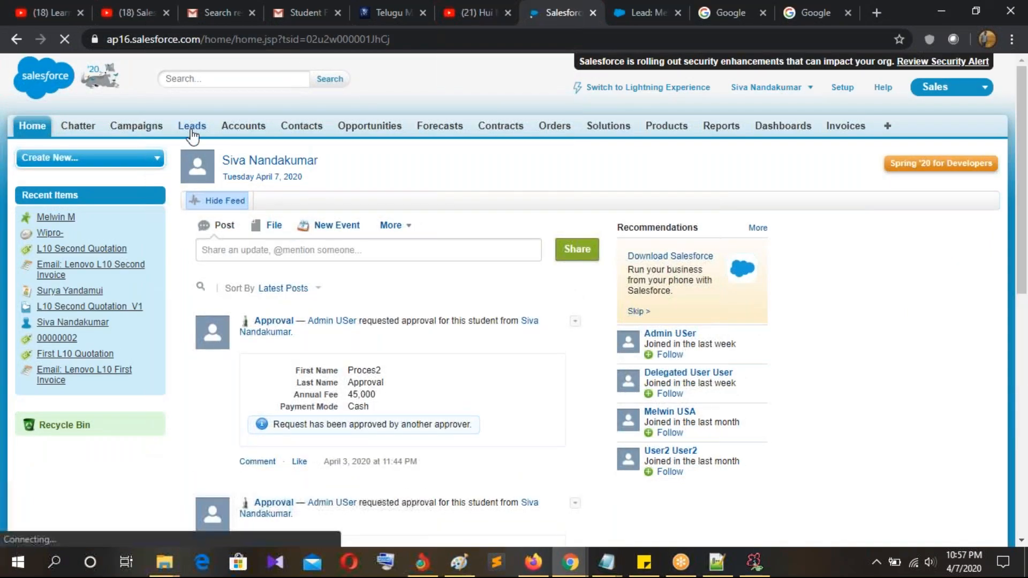
{"action": "left_click", "coordinate": [191, 133]}
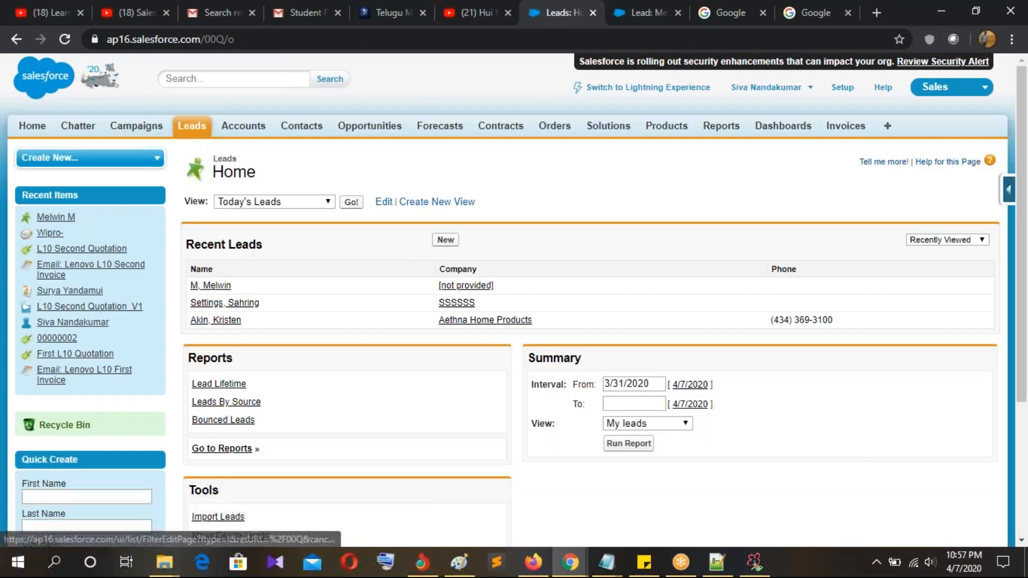
Step: Create a new lead named 'Lead Assignmnt lead' with company wipro
{"action": "left_click", "coordinate": [446, 240]}
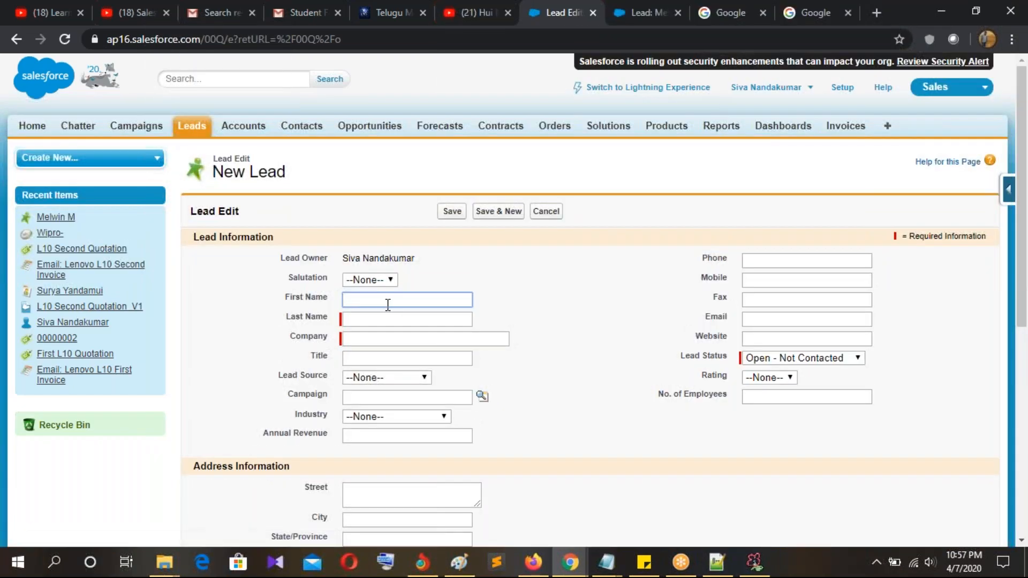
{"action": "type", "text": "Lead Add"}
{"action": "key", "text": "BackSpace"}
{"action": "key", "text": "BackSpace"}
{"action": "type", "text": "ssignmnt"}
{"action": "left_click", "coordinate": [363, 319]}
{"action": "type", "text": "lead"}
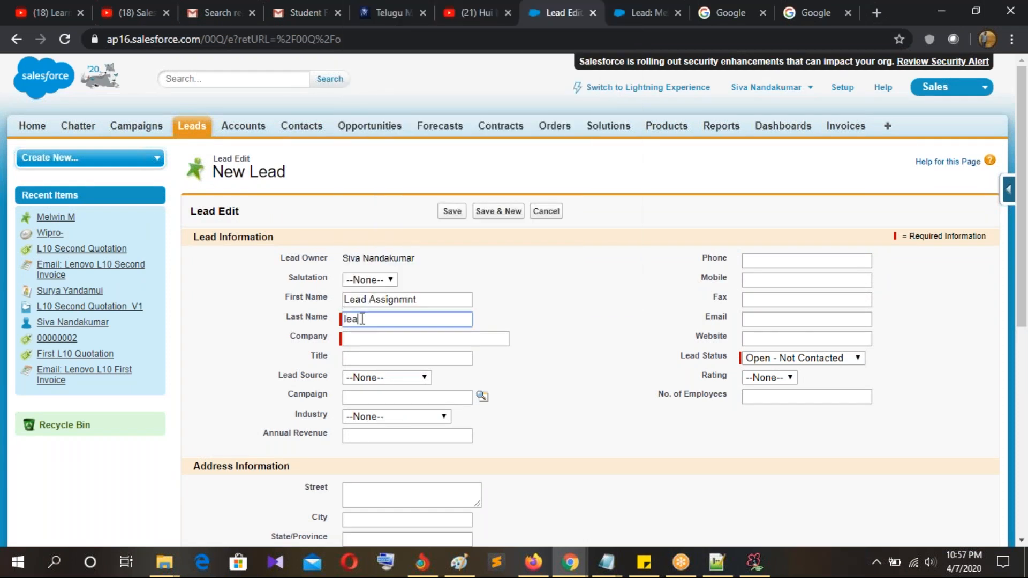
{"action": "left_click", "coordinate": [376, 339]}
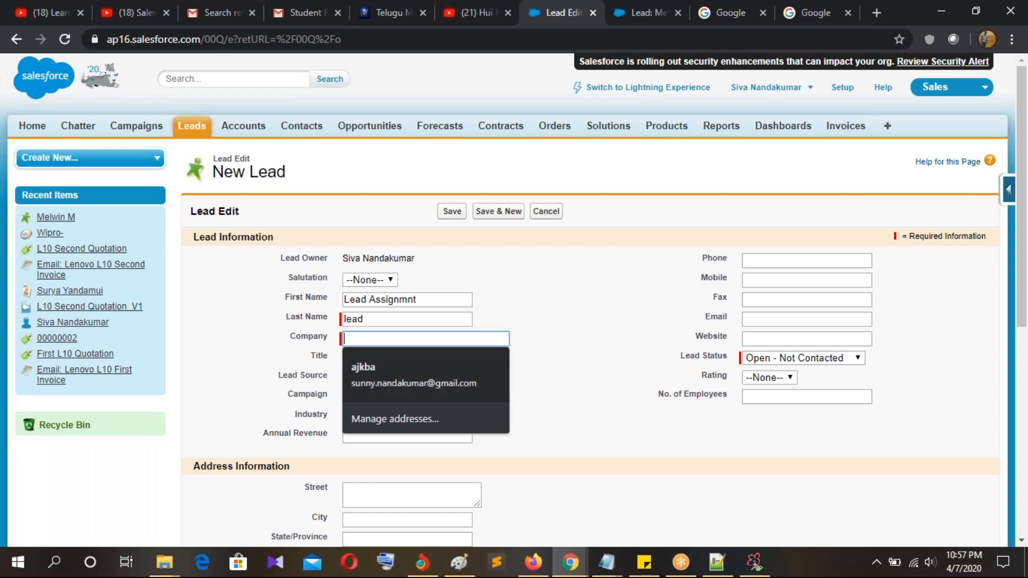
{"action": "left_click", "coordinate": [539, 319]}
{"action": "left_click", "coordinate": [434, 340]}
{"action": "type", "text": "wipro"}
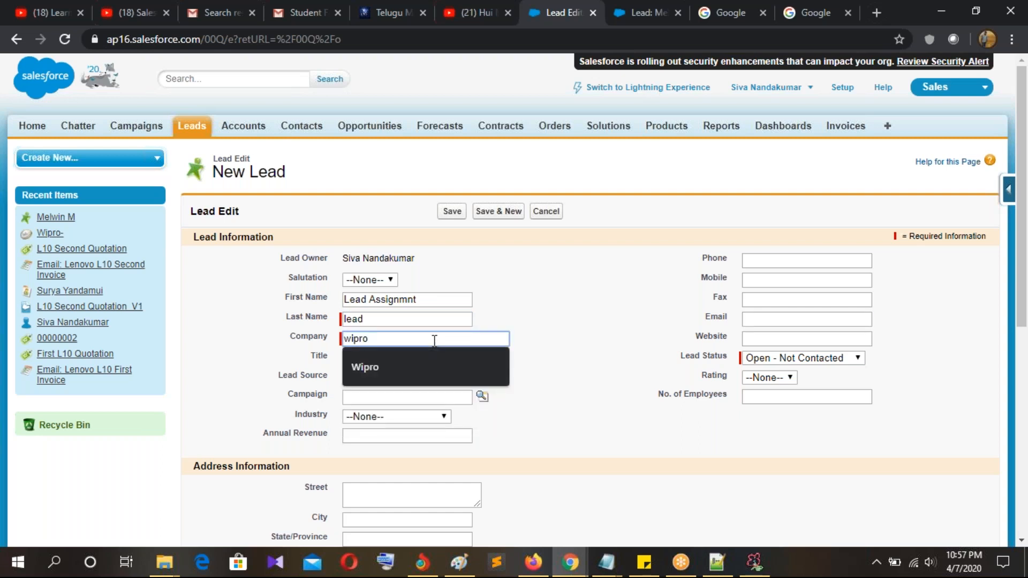
{"action": "left_click", "coordinate": [612, 330]}
Step: Try saving with the active assignment rule ticked, then untick it after the no-active-rule error
{"action": "scroll", "coordinate": [562, 433], "scroll_direction": "down", "scroll_amount": 7}
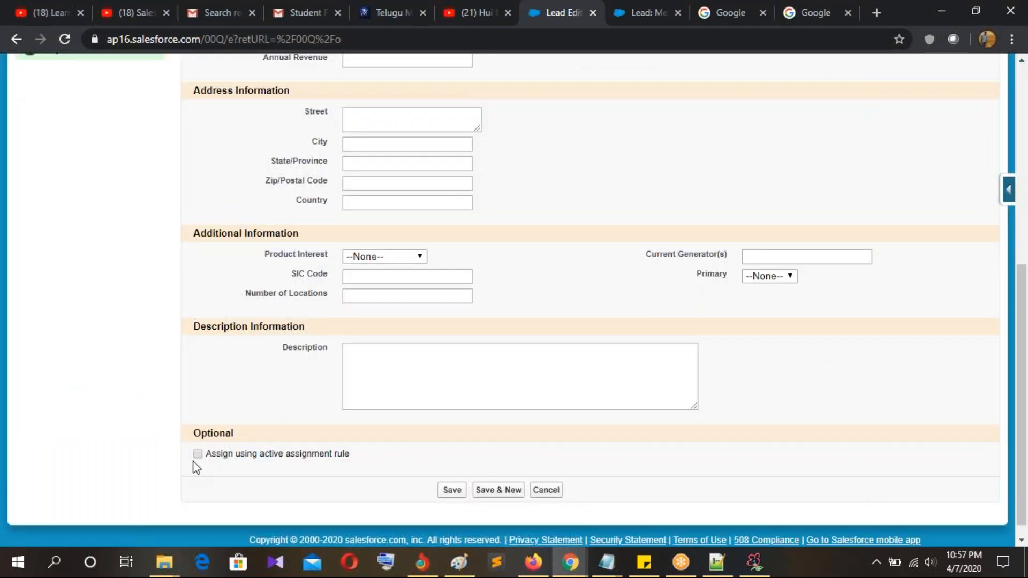
{"action": "left_click_drag", "start_coordinate": [207, 459], "coordinate": [360, 466]}
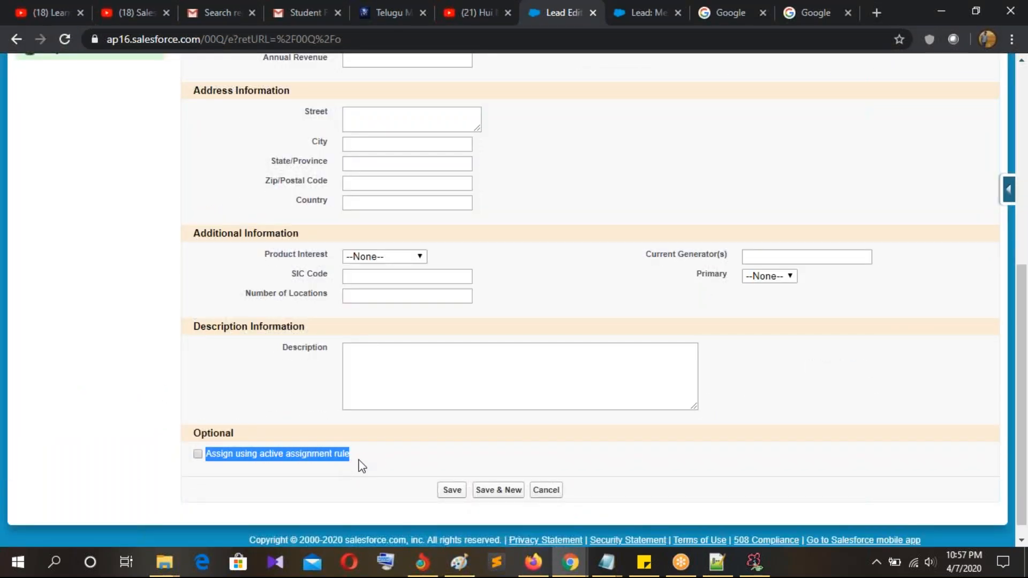
{"action": "left_click", "coordinate": [362, 466]}
{"action": "left_click_drag", "start_coordinate": [206, 458], "coordinate": [351, 461]}
{"action": "left_click", "coordinate": [198, 454]}
{"action": "left_click", "coordinate": [452, 490]}
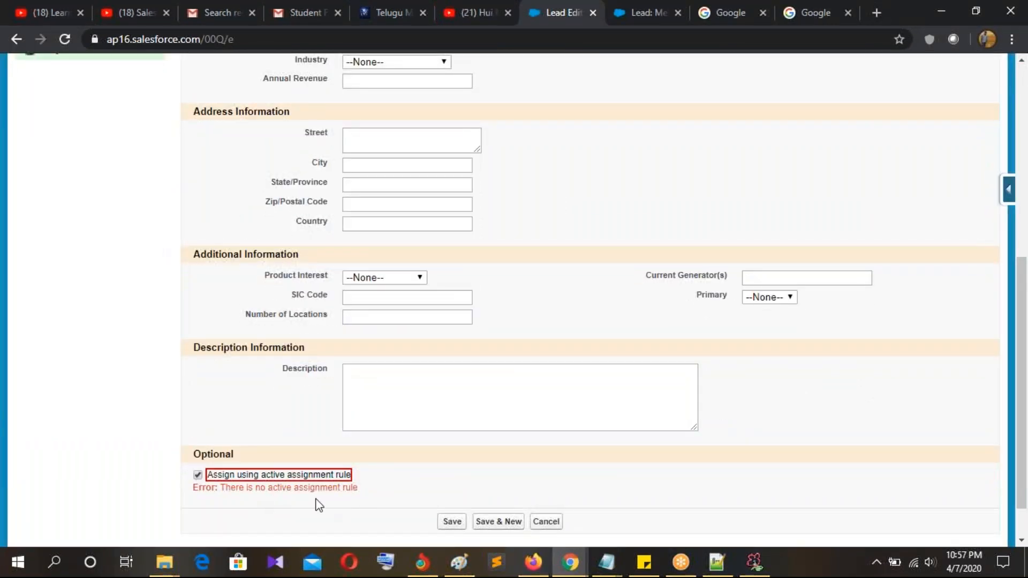
{"action": "scroll", "coordinate": [316, 496], "scroll_direction": "down", "scroll_amount": 1}
{"action": "left_click_drag", "start_coordinate": [221, 440], "coordinate": [333, 453]}
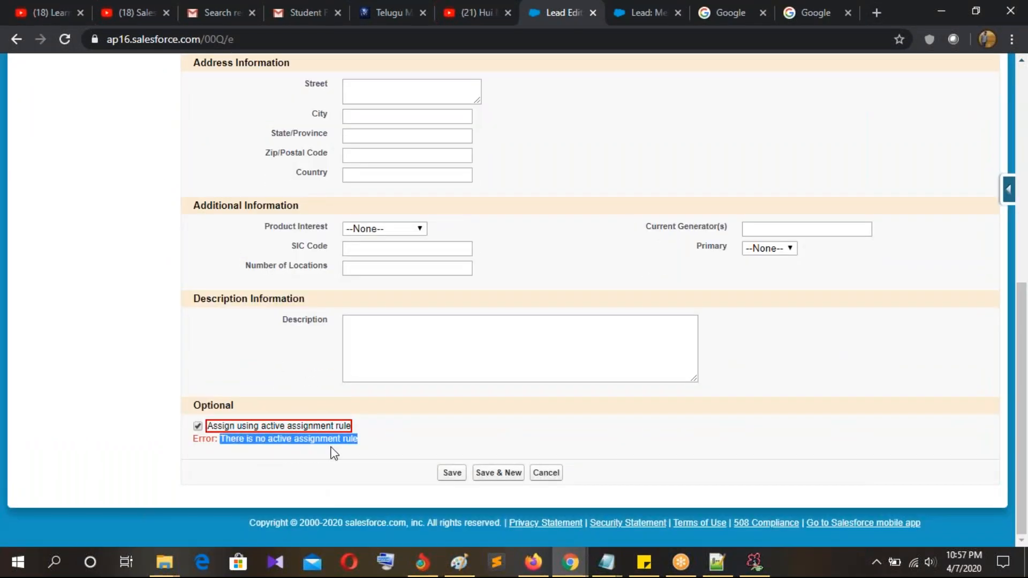
{"action": "left_click", "coordinate": [448, 449]}
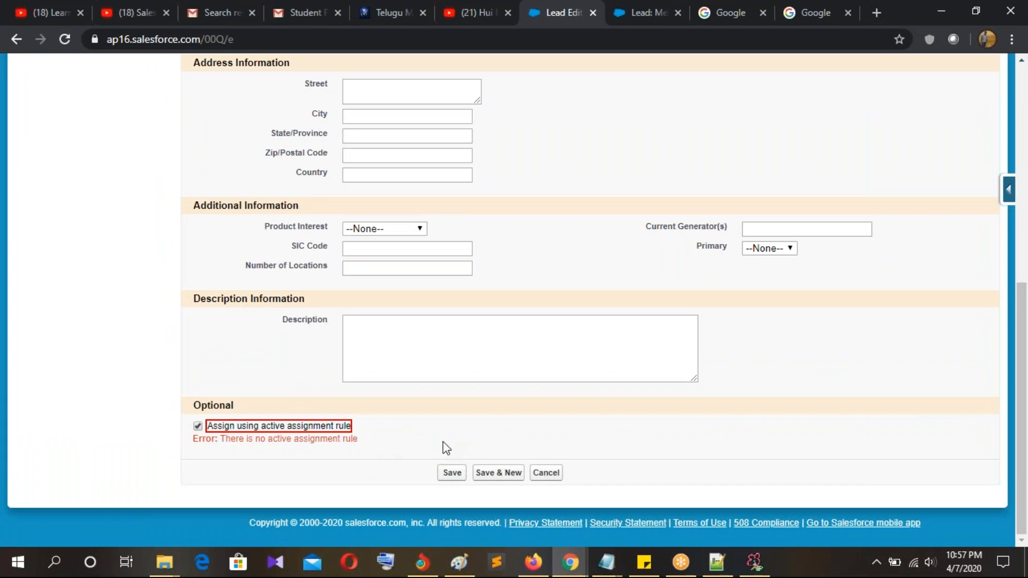
{"action": "left_click", "coordinate": [198, 426]}
Step: Save the new lead without the assignment rule and go to the Setup home page
{"action": "left_click", "coordinate": [445, 475]}
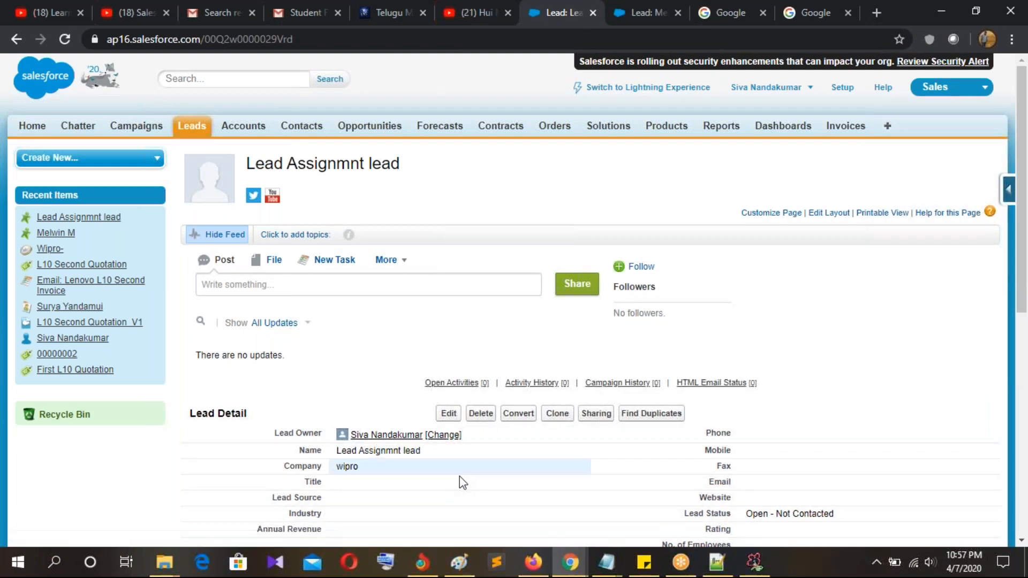
{"action": "scroll", "coordinate": [585, 424], "scroll_direction": "down", "scroll_amount": 4}
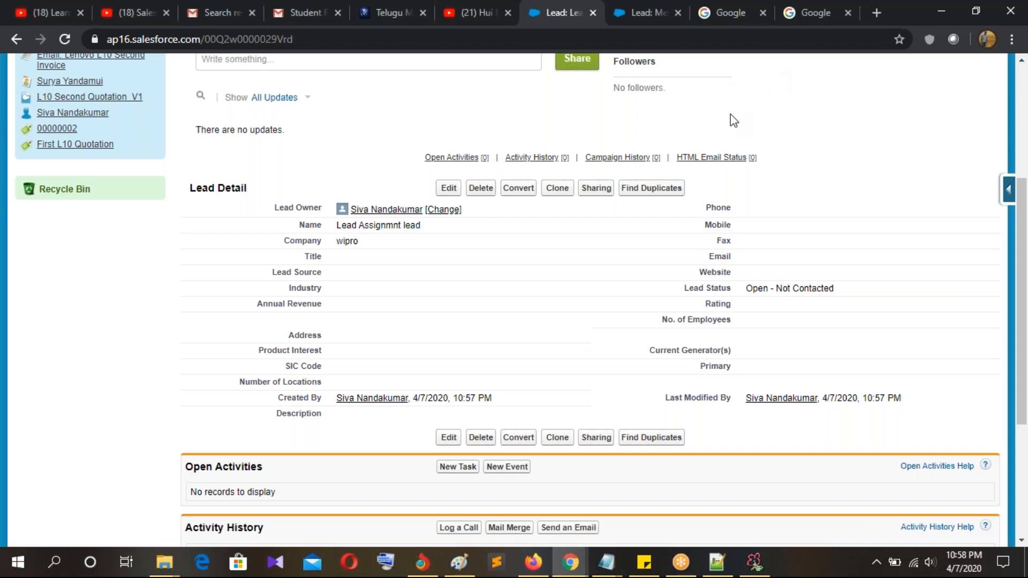
{"action": "scroll", "coordinate": [731, 114], "scroll_direction": "up", "scroll_amount": 4}
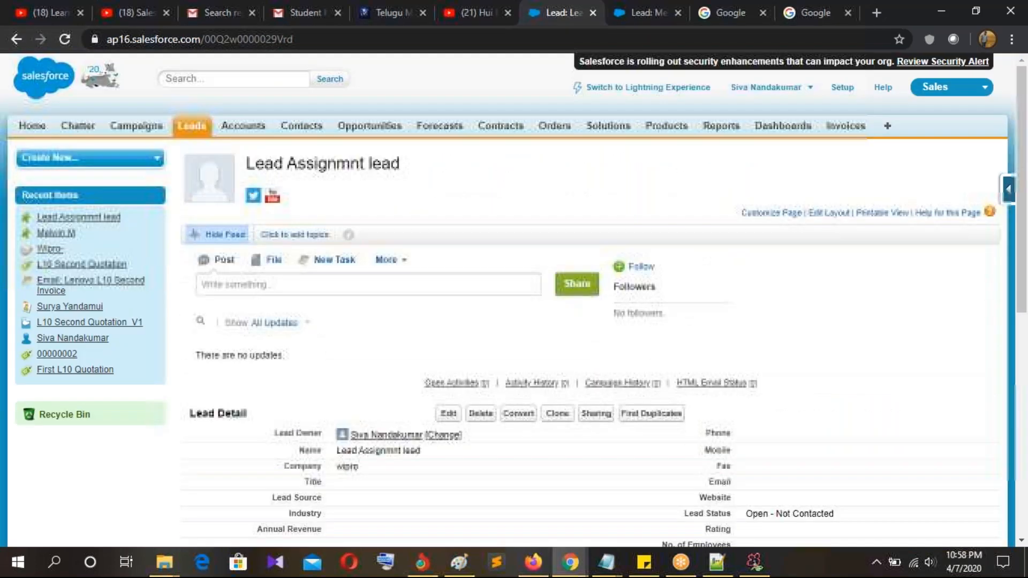
{"action": "left_click", "coordinate": [843, 89]}
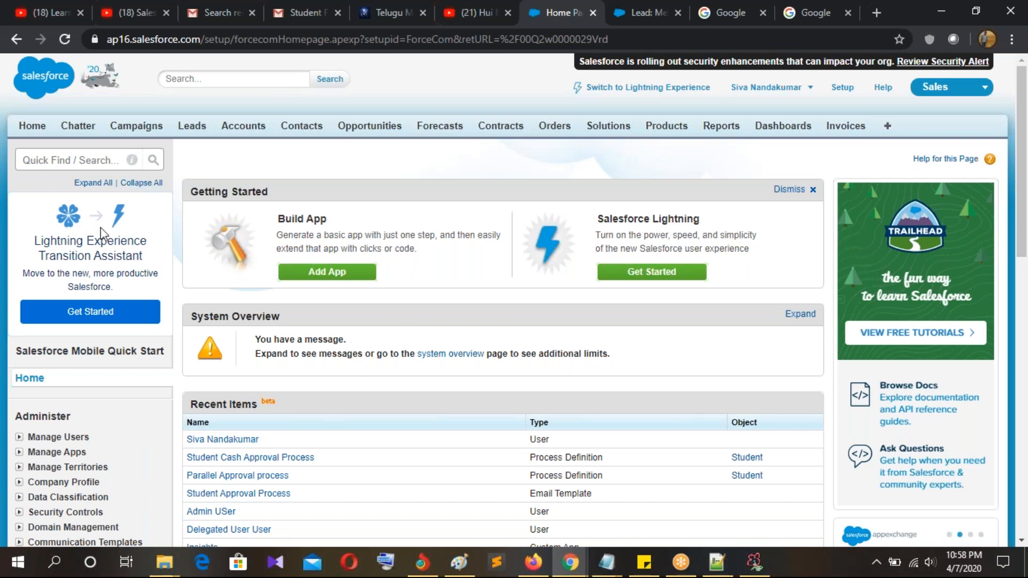
Step: Filter the Setup menu with 'assig' in Quick Find
{"action": "left_click", "coordinate": [56, 160]}
{"action": "type", "text": "assig"}
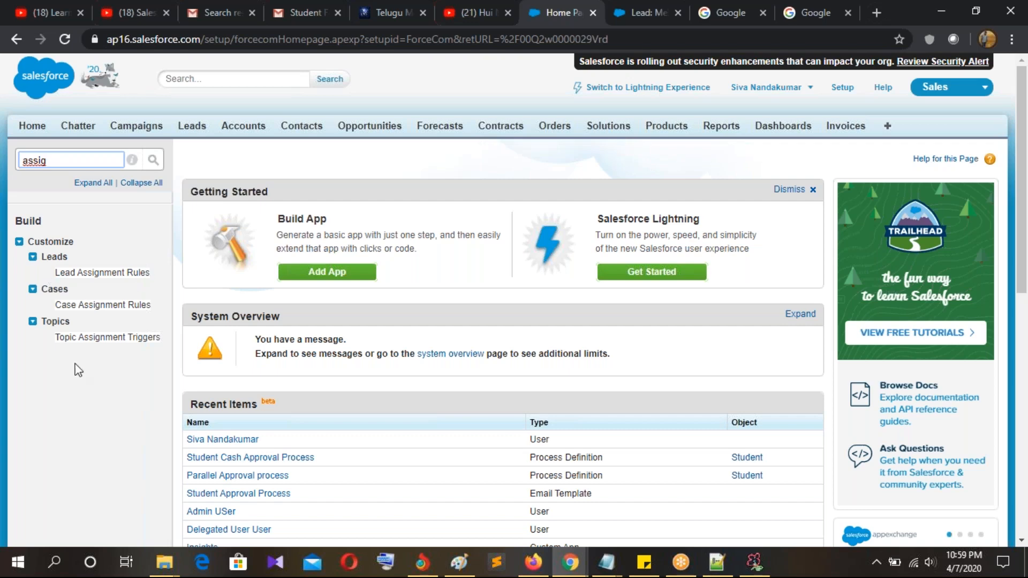
Step: Open Lead Assignment Rules, review the note that only one rule can be active, and start a new rule
{"action": "left_click", "coordinate": [80, 274]}
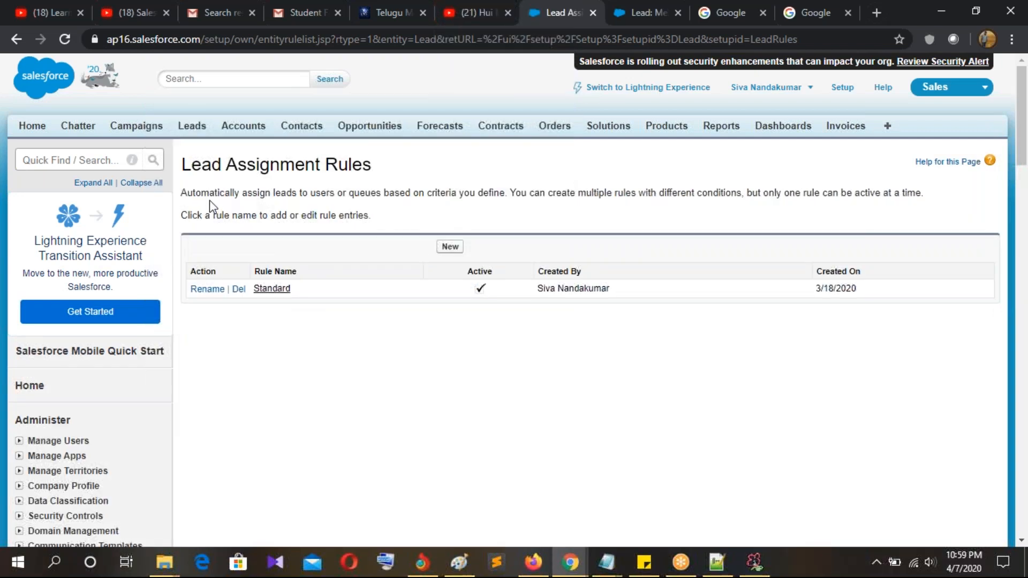
{"action": "left_click_drag", "start_coordinate": [181, 194], "coordinate": [297, 204]}
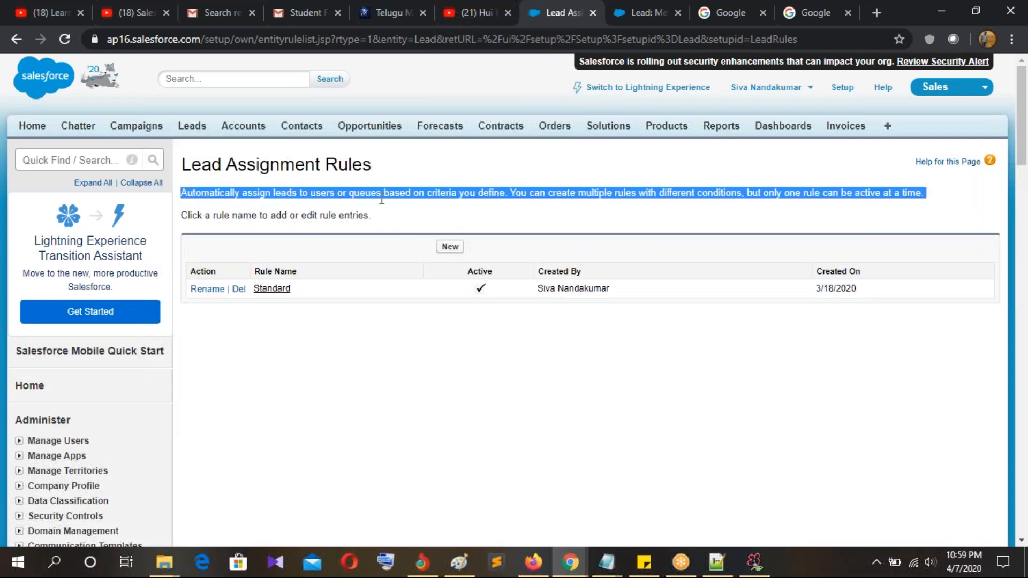
{"action": "left_click", "coordinate": [511, 191]}
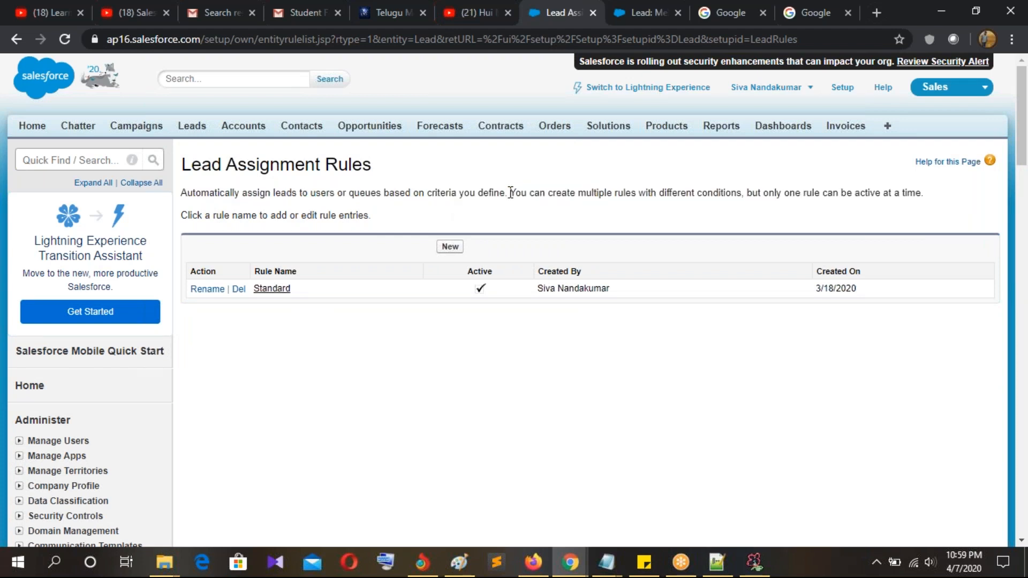
{"action": "left_click_drag", "start_coordinate": [513, 192], "coordinate": [751, 206]}
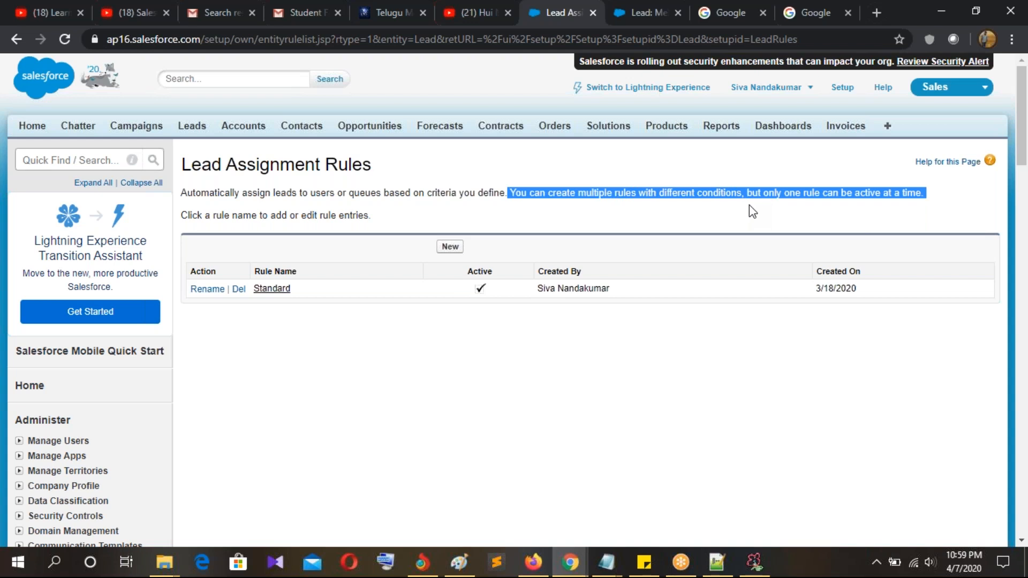
{"action": "left_click", "coordinate": [752, 207]}
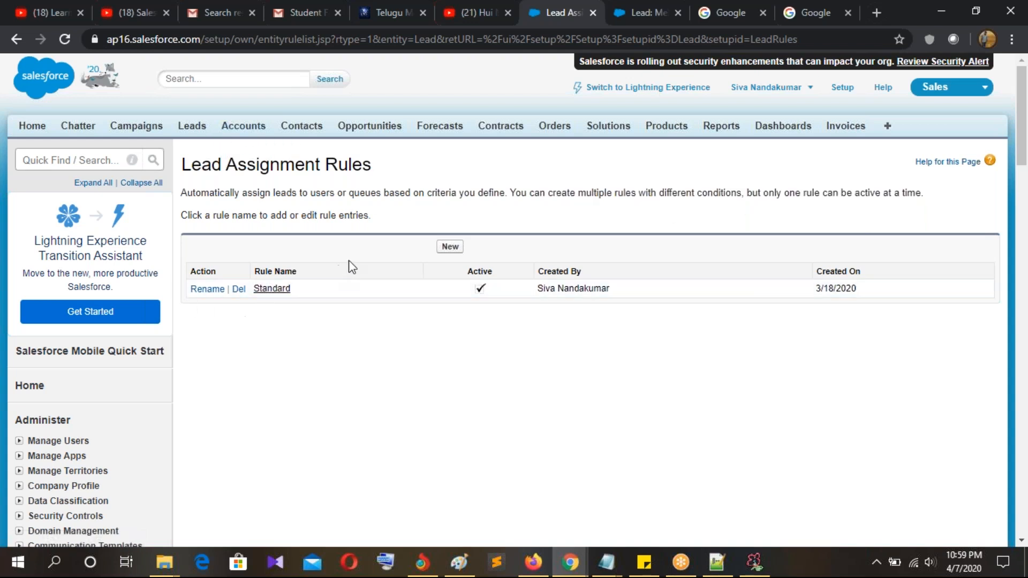
{"action": "scroll", "coordinate": [303, 172], "scroll_direction": "down", "scroll_amount": 4}
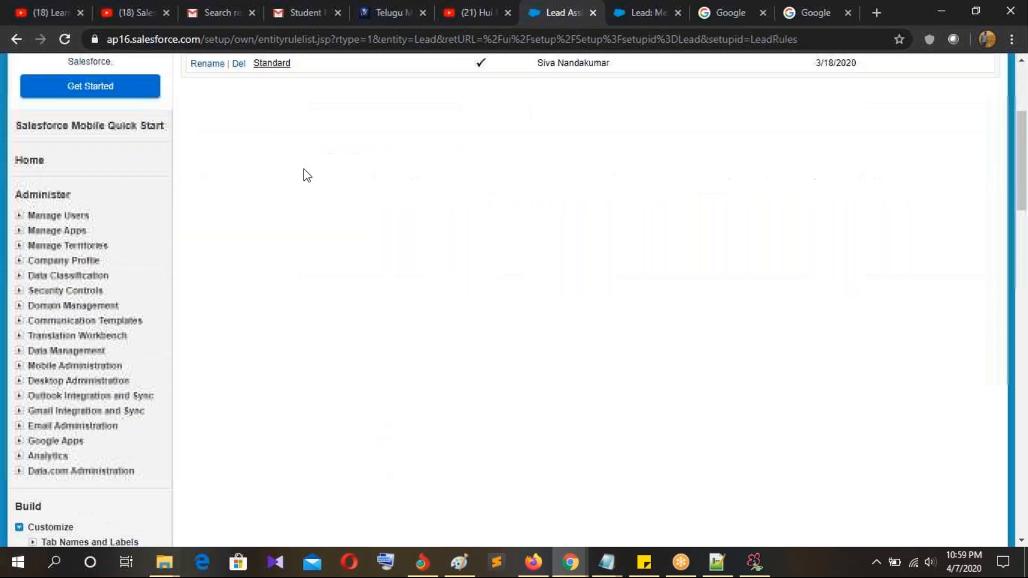
{"action": "scroll", "coordinate": [303, 171], "scroll_direction": "up", "scroll_amount": 3}
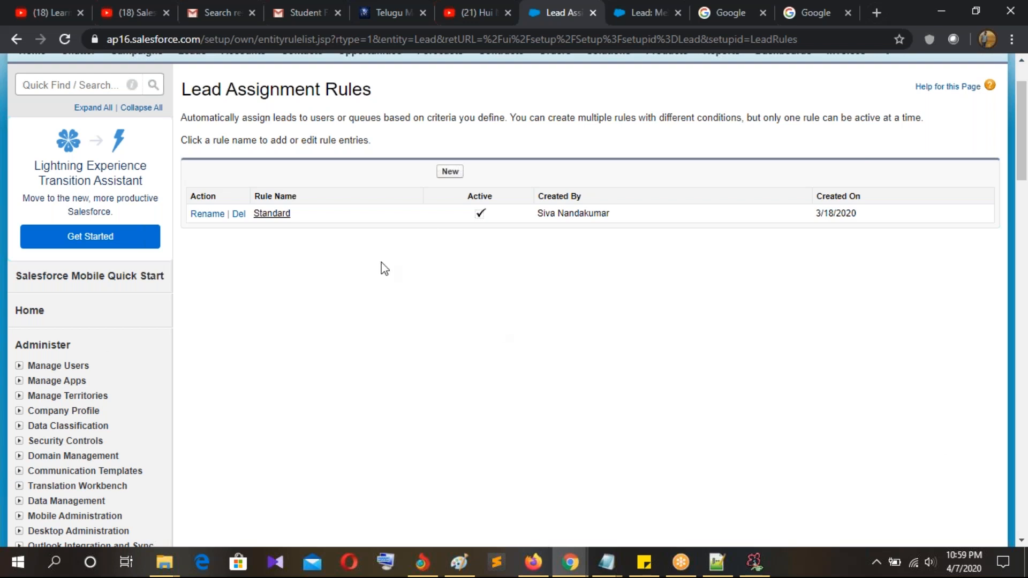
{"action": "left_click", "coordinate": [456, 175]}
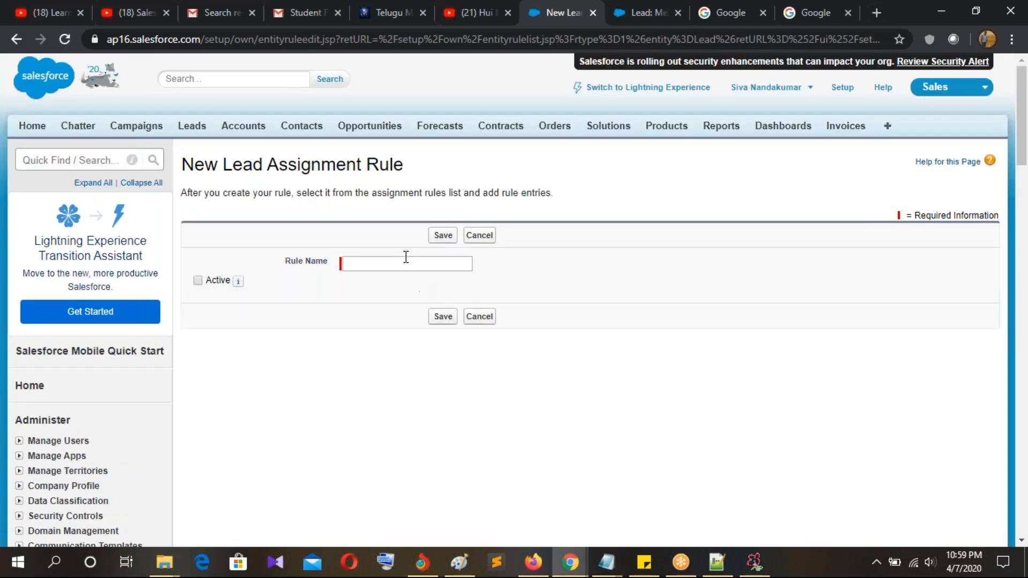
{"action": "left_click", "coordinate": [406, 259]}
Step: Create an active rule named 'Lead Assignment Rule' and save it
{"action": "left_click", "coordinate": [401, 287]}
{"action": "left_click_drag", "start_coordinate": [471, 259], "coordinate": [321, 274]}
{"action": "type", "text": "Lead"}
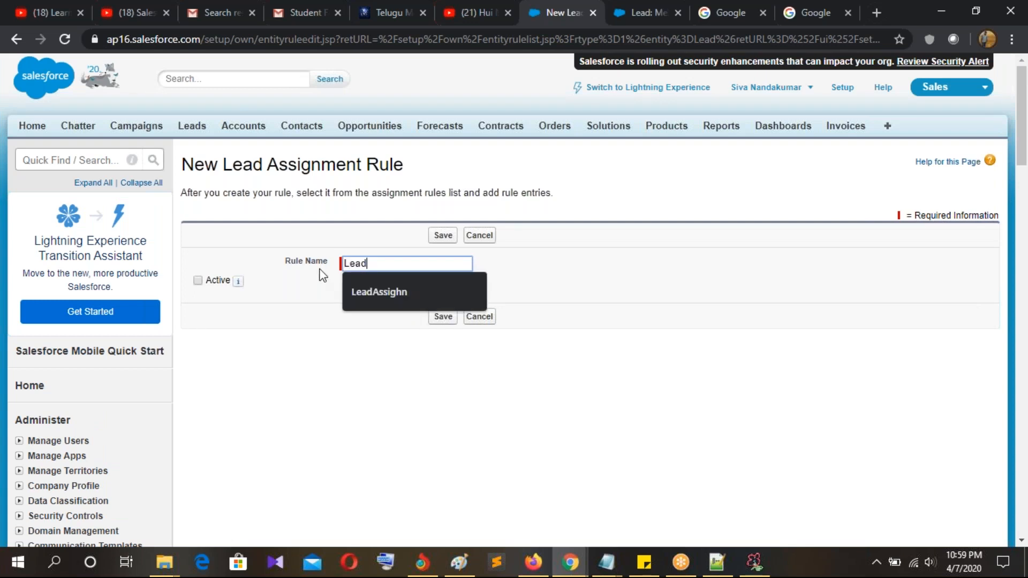
{"action": "type", "text": " As"}
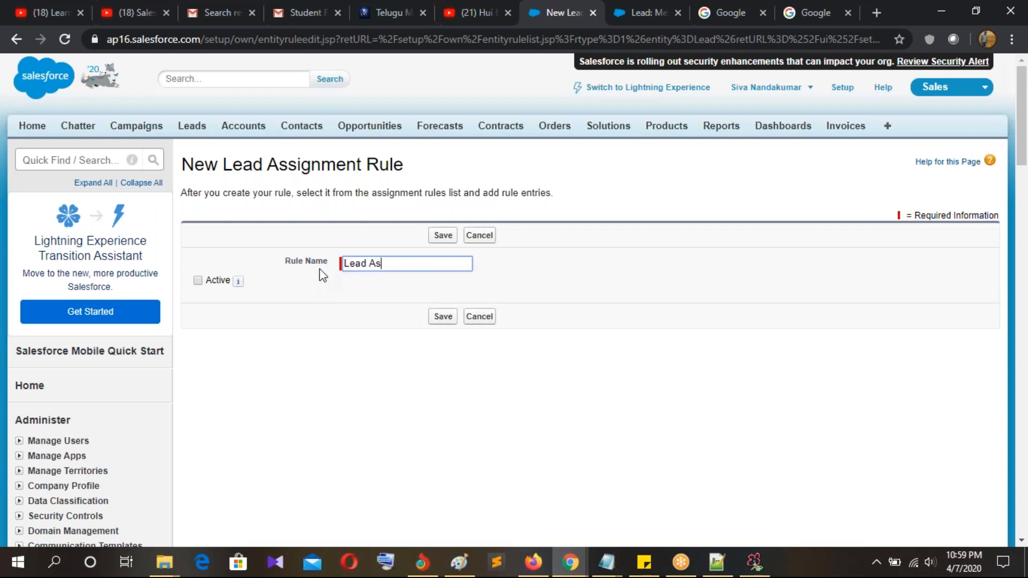
{"action": "type", "text": "signment Rule"}
{"action": "left_click", "coordinate": [199, 282]}
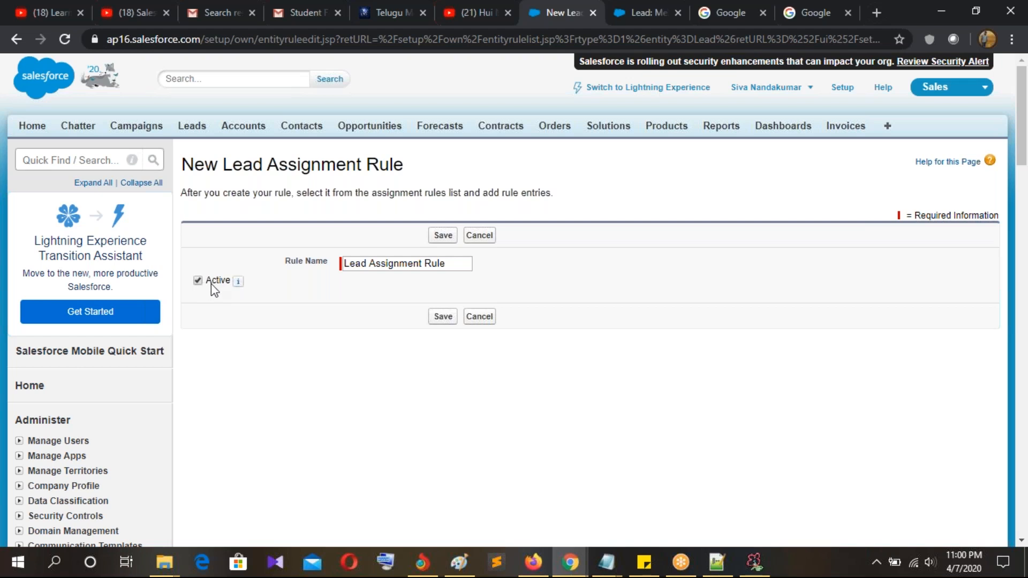
{"action": "left_click", "coordinate": [444, 319]}
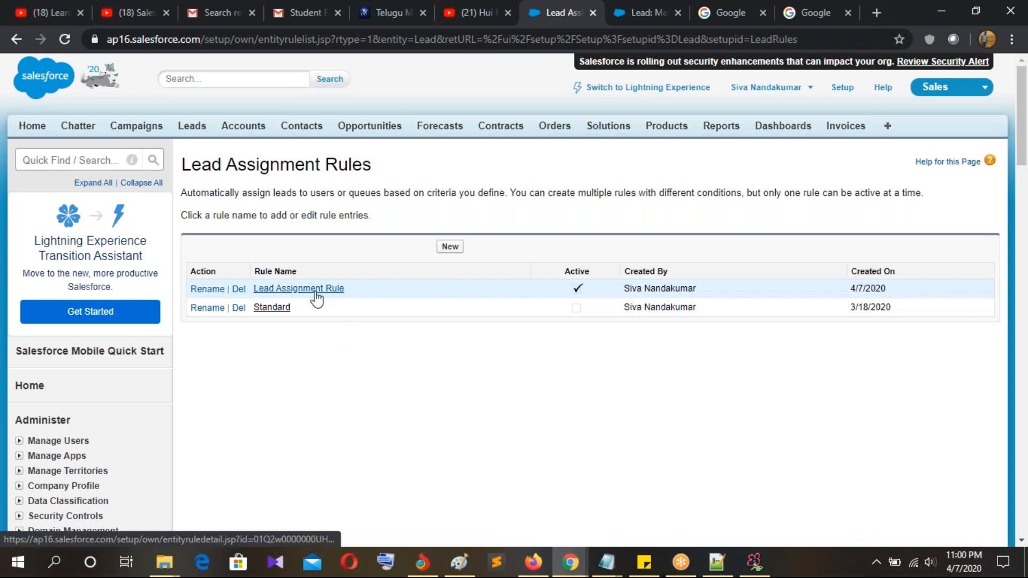
Step: Open Lead Assignment Rule's details and start a new rule entry
{"action": "left_click", "coordinate": [295, 294]}
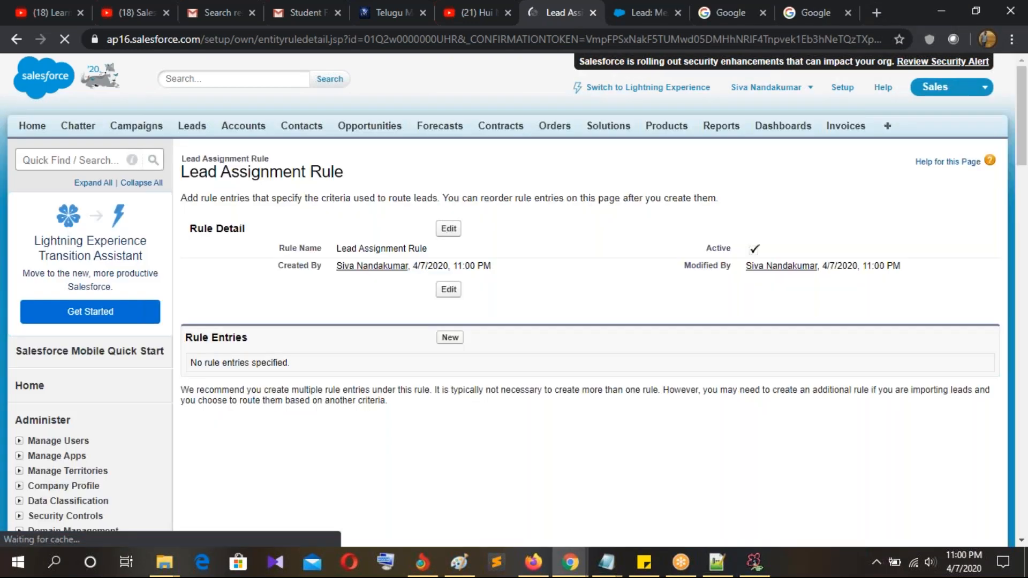
{"action": "scroll", "coordinate": [247, 191], "scroll_direction": "down", "scroll_amount": 3}
{"action": "left_click_drag", "start_coordinate": [184, 187], "coordinate": [273, 200]}
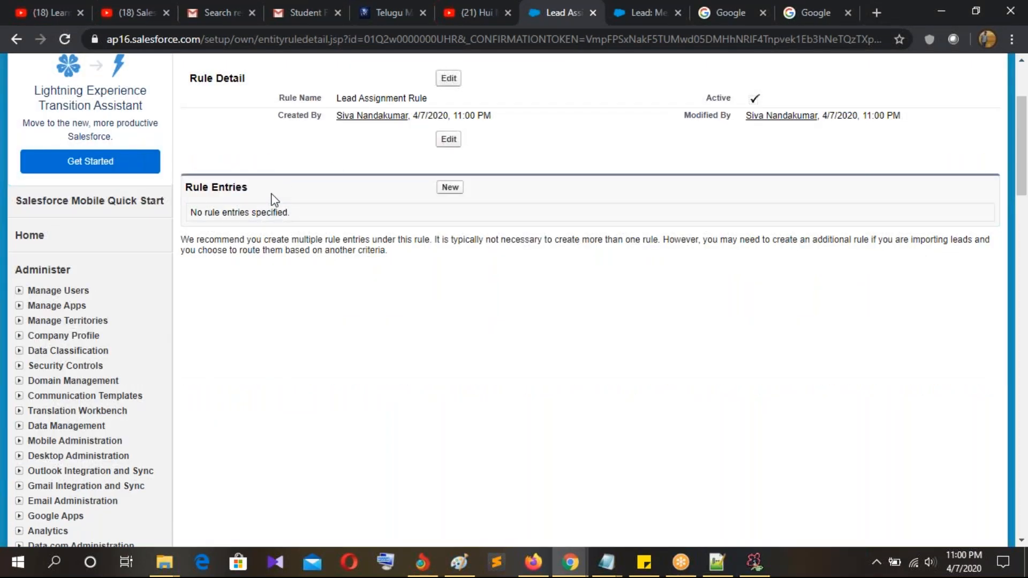
{"action": "scroll", "coordinate": [318, 224], "scroll_direction": "up", "scroll_amount": 3}
{"action": "left_click", "coordinate": [451, 338]}
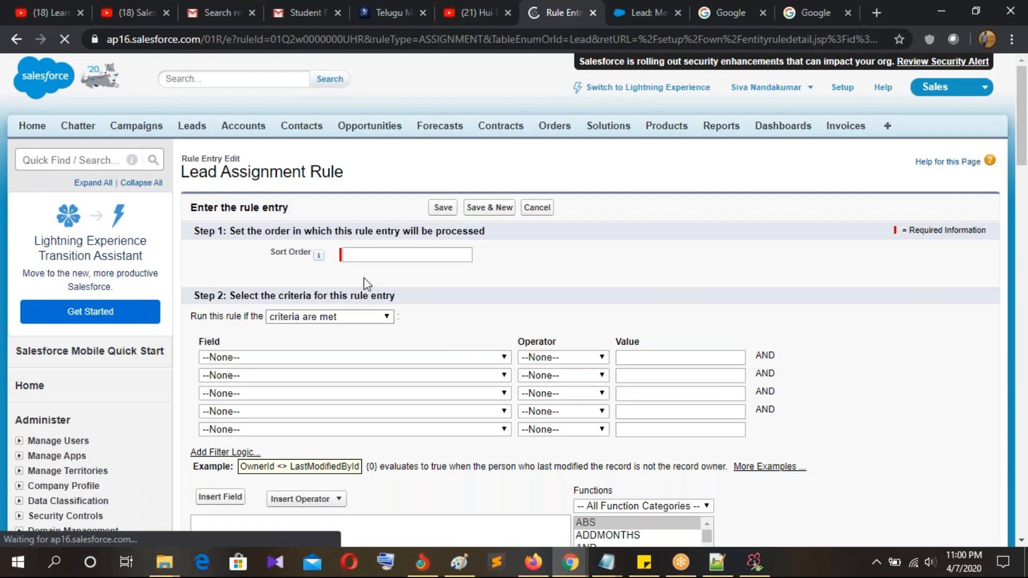
Step: Give the rule entry sort order 1 and evaluate it when criteria are met
{"action": "left_click", "coordinate": [376, 250]}
{"action": "type", "text": "1"}
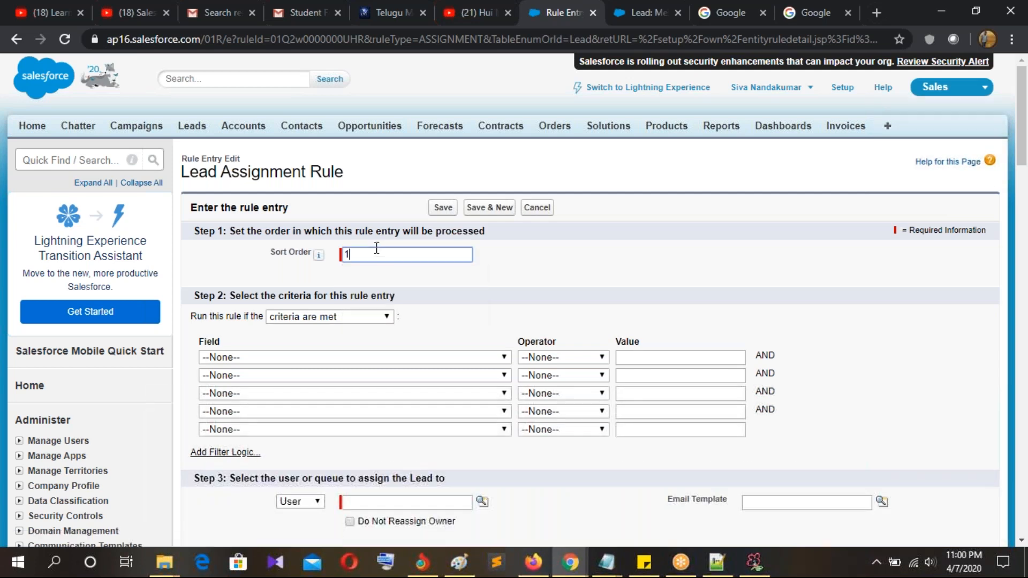
{"action": "left_click", "coordinate": [416, 285]}
{"action": "scroll", "coordinate": [415, 284], "scroll_direction": "down", "scroll_amount": 1}
{"action": "left_click_drag", "start_coordinate": [232, 222], "coordinate": [456, 223]}
{"action": "left_click", "coordinate": [459, 222]}
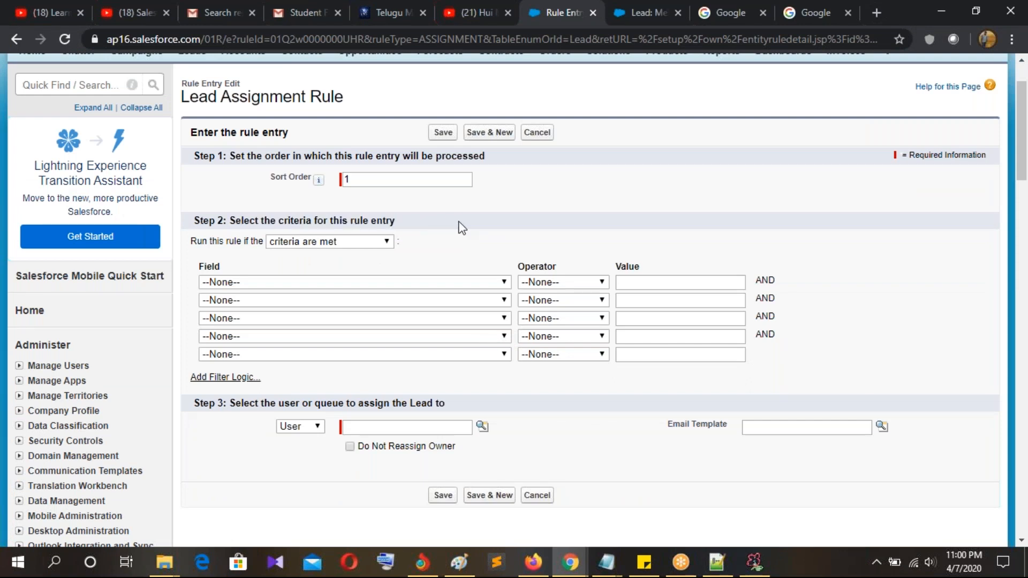
{"action": "left_click", "coordinate": [348, 242]}
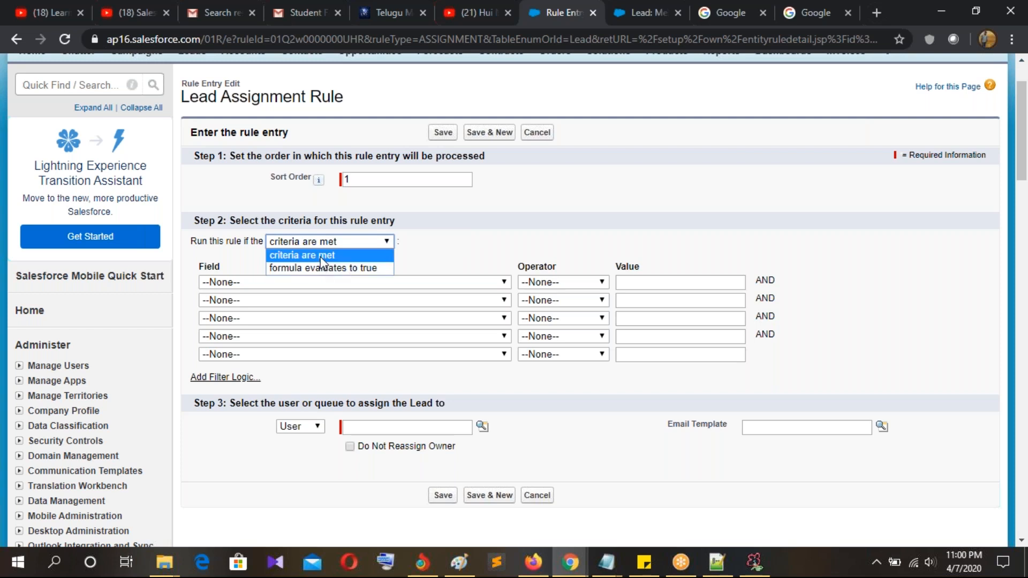
{"action": "left_click", "coordinate": [327, 255]}
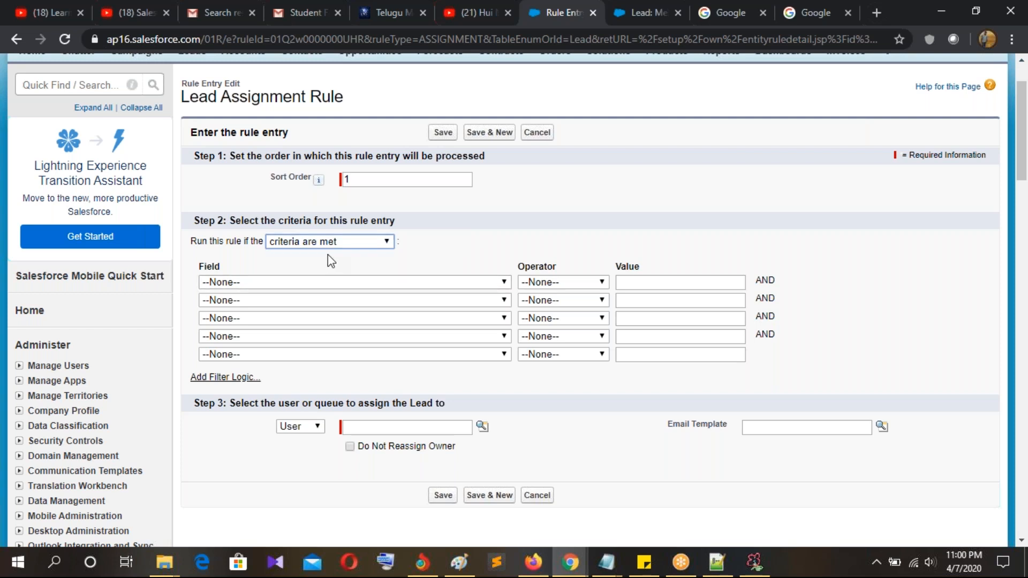
Step: Add the condition Lead: Country equals USA, assigning matches to a User
{"action": "left_click", "coordinate": [288, 284]}
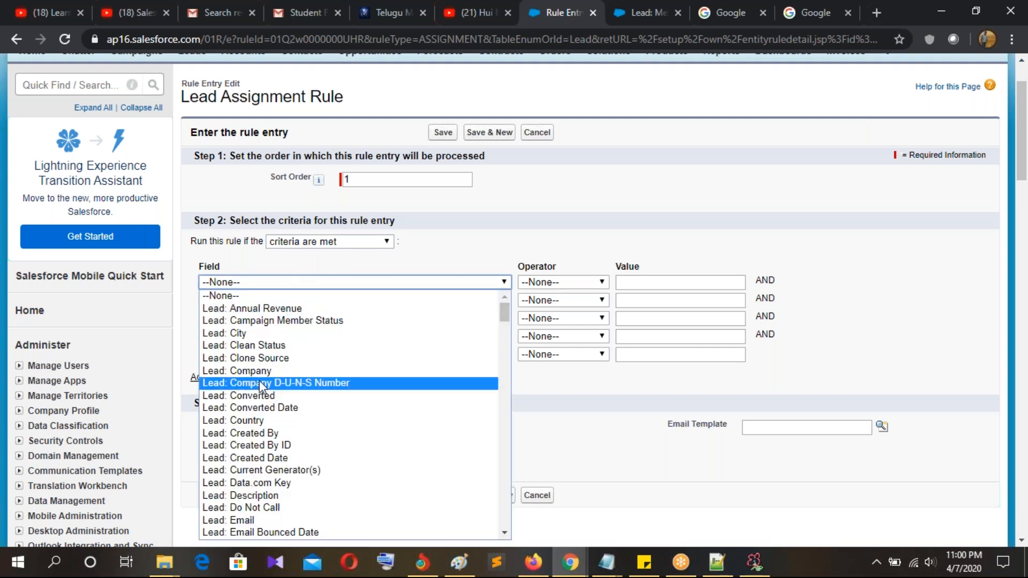
{"action": "left_click", "coordinate": [268, 424]}
{"action": "left_click", "coordinate": [597, 284]}
{"action": "left_click", "coordinate": [559, 306]}
{"action": "left_click", "coordinate": [679, 284]}
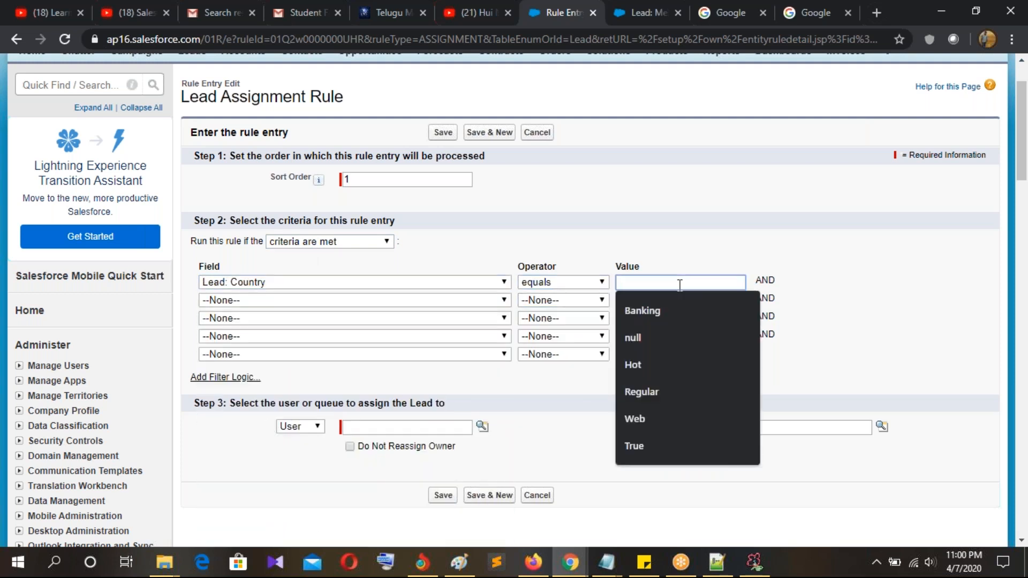
{"action": "type", "text": "USA"}
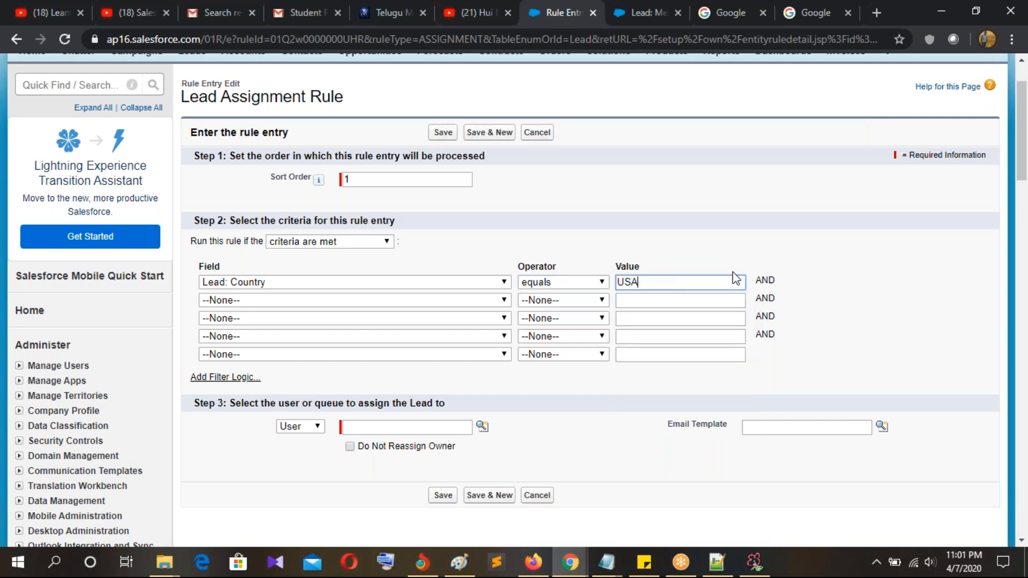
{"action": "scroll", "coordinate": [374, 319], "scroll_direction": "down", "scroll_amount": 3}
{"action": "left_click", "coordinate": [315, 277]}
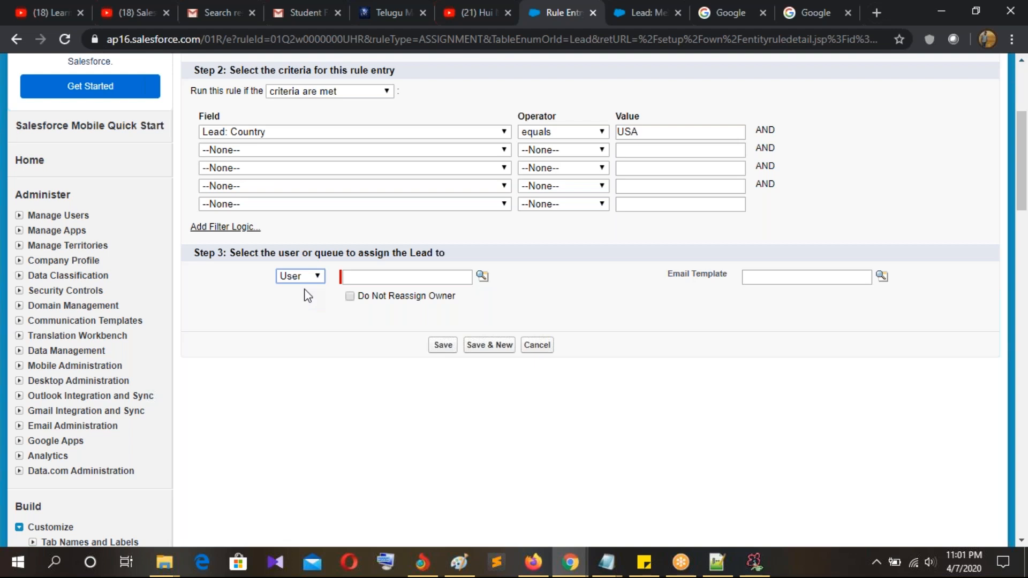
Step: Pick the North America support user as assignee, then open Accounts in a background tab
{"action": "left_click", "coordinate": [483, 276]}
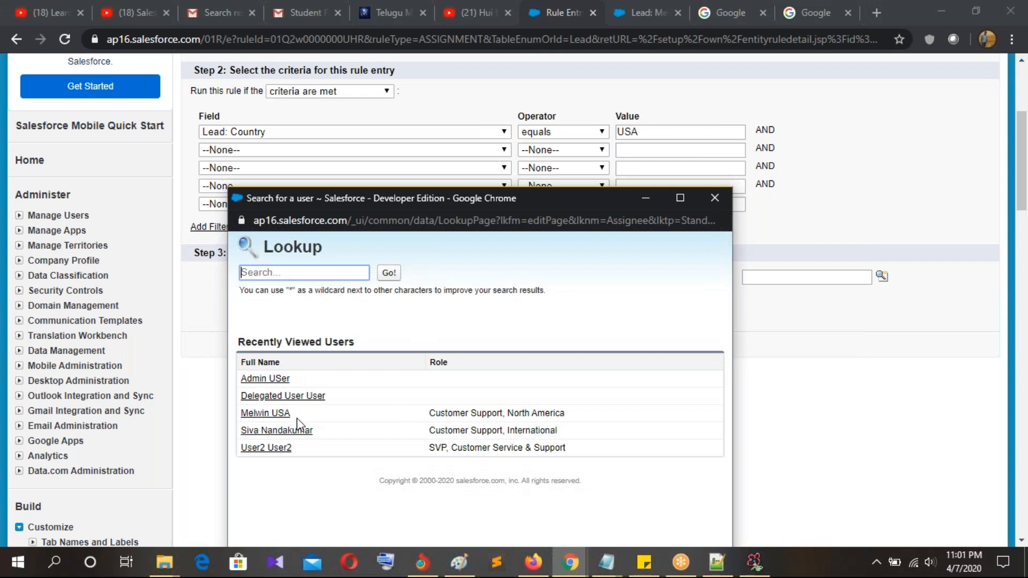
{"action": "left_click", "coordinate": [267, 414]}
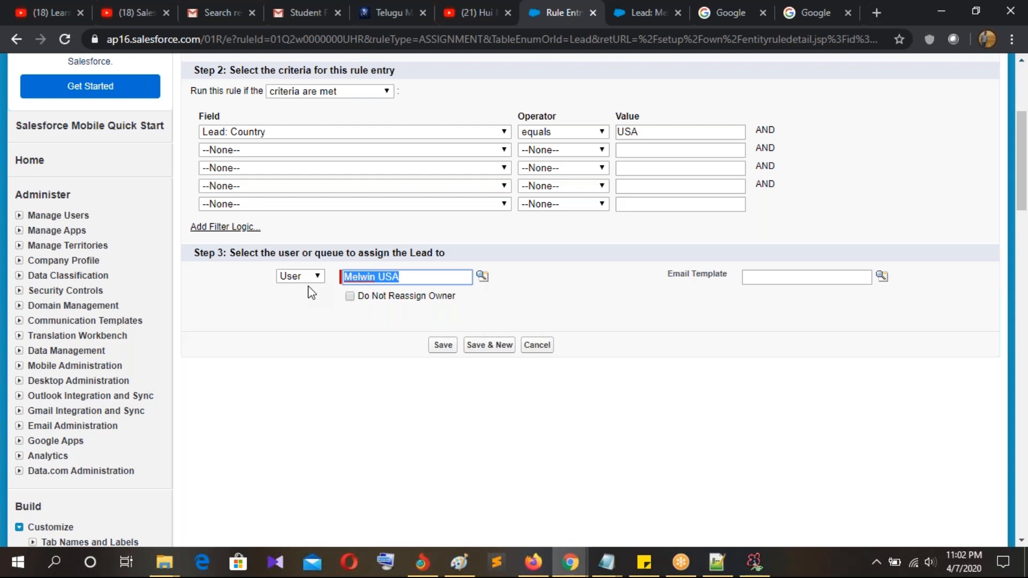
{"action": "scroll", "coordinate": [218, 268], "scroll_direction": "up", "scroll_amount": 4}
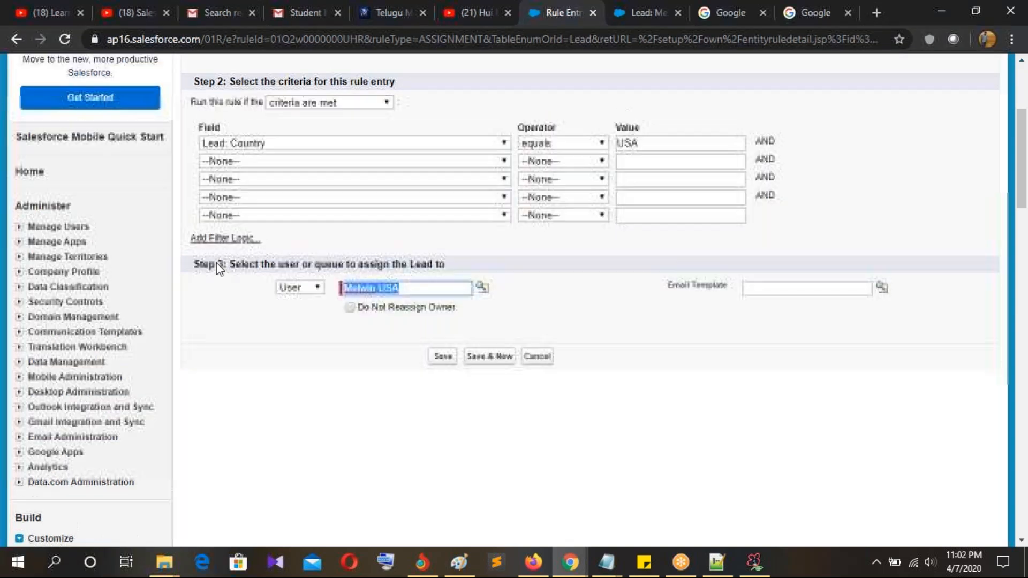
{"action": "middle_click", "coordinate": [245, 128]}
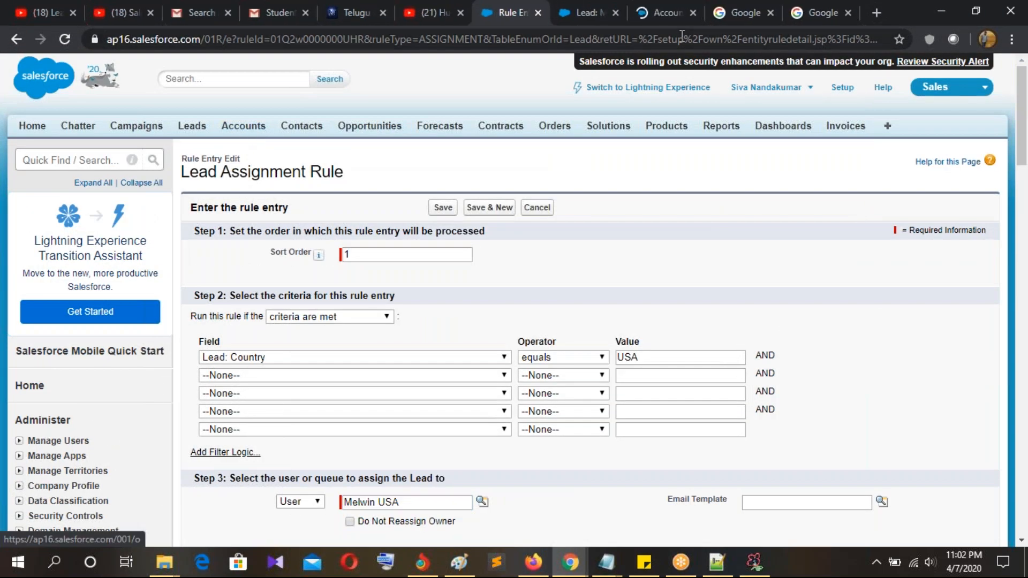
{"action": "left_click", "coordinate": [615, 21]}
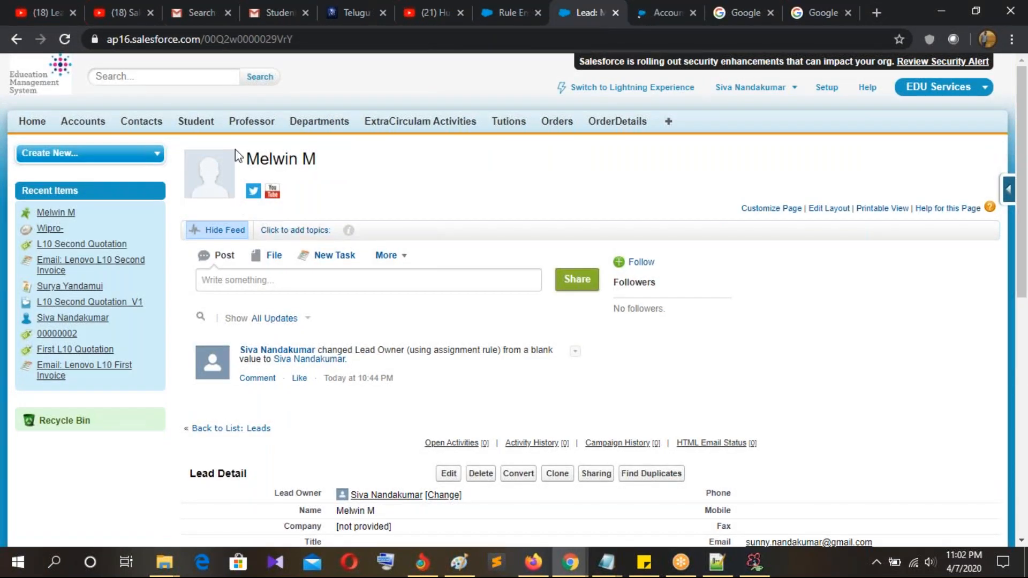
Step: Open the Testing2 record from the Student tab and scroll through it
{"action": "left_click", "coordinate": [205, 123]}
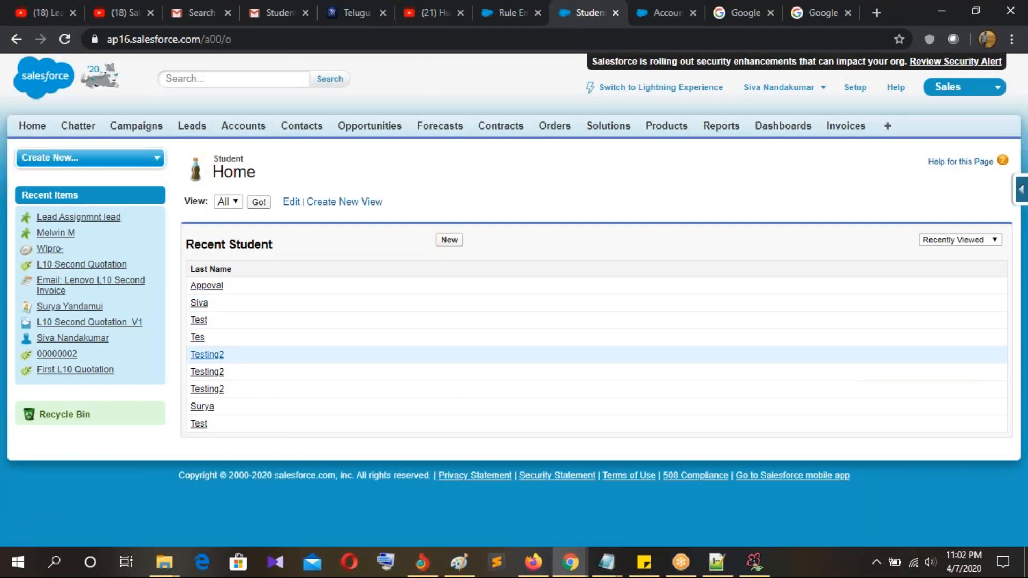
{"action": "left_click", "coordinate": [207, 356]}
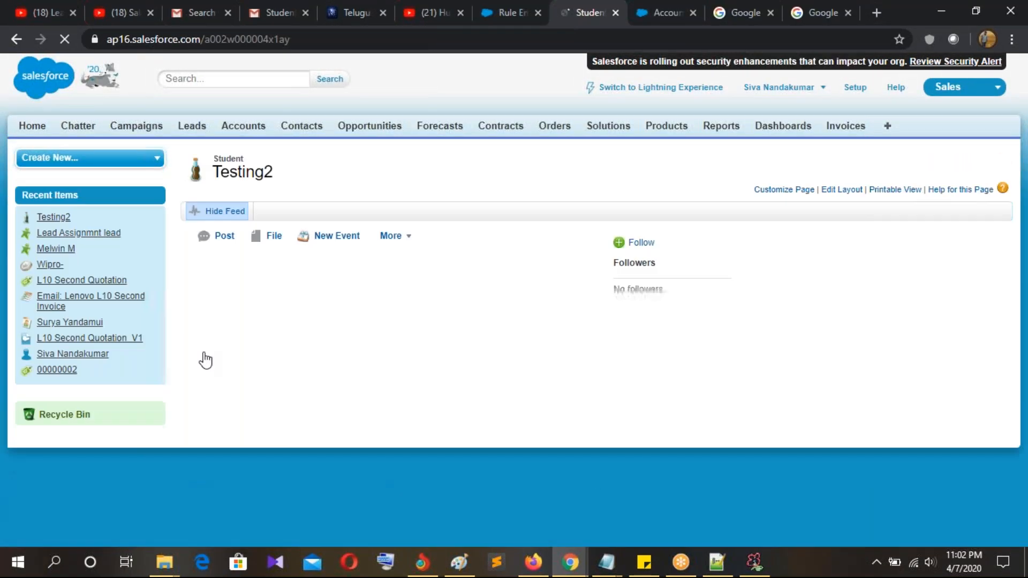
{"action": "scroll", "coordinate": [519, 321], "scroll_direction": "down", "scroll_amount": 3}
{"action": "scroll", "coordinate": [519, 347], "scroll_direction": "down", "scroll_amount": 5}
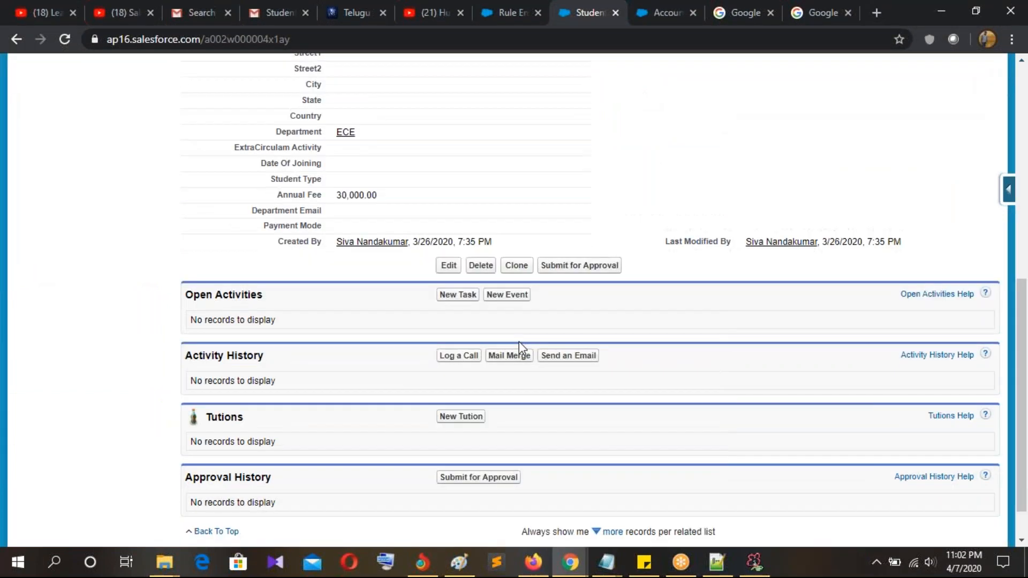
{"action": "scroll", "coordinate": [645, 348], "scroll_direction": "up", "scroll_amount": 4}
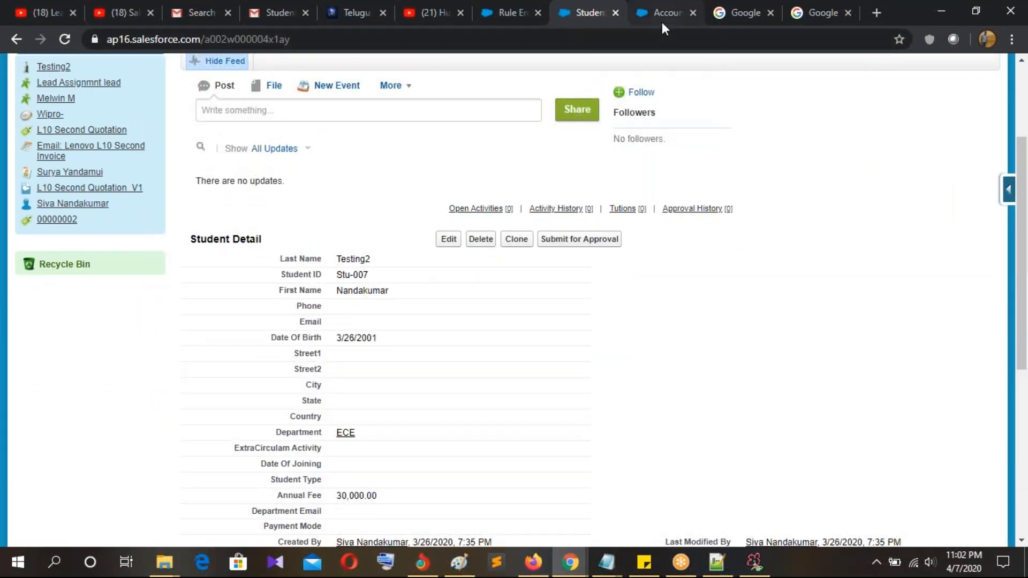
Step: Open the Wipro account's details and start changing its owner
{"action": "left_click", "coordinate": [662, 21]}
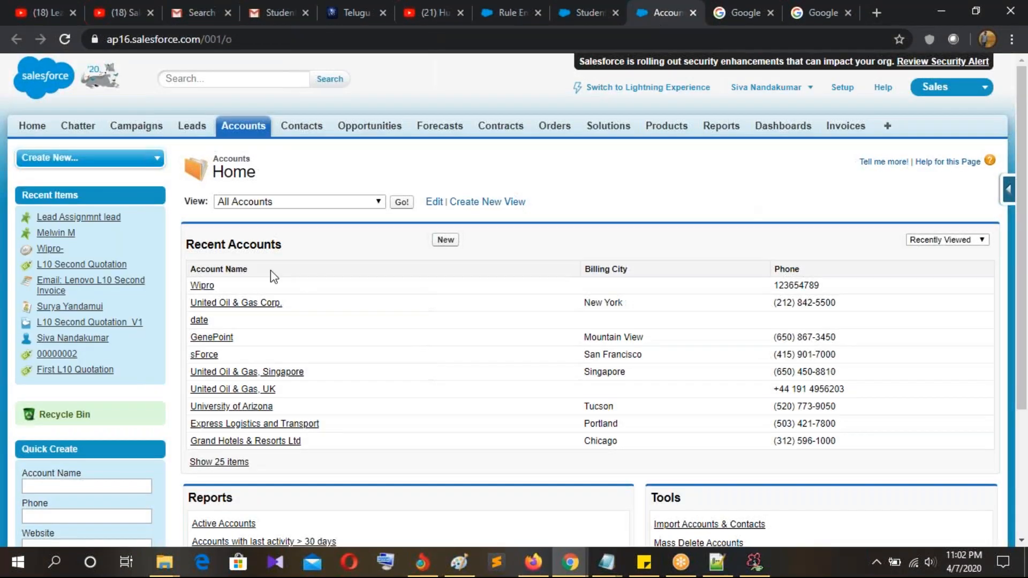
{"action": "left_click", "coordinate": [207, 289]}
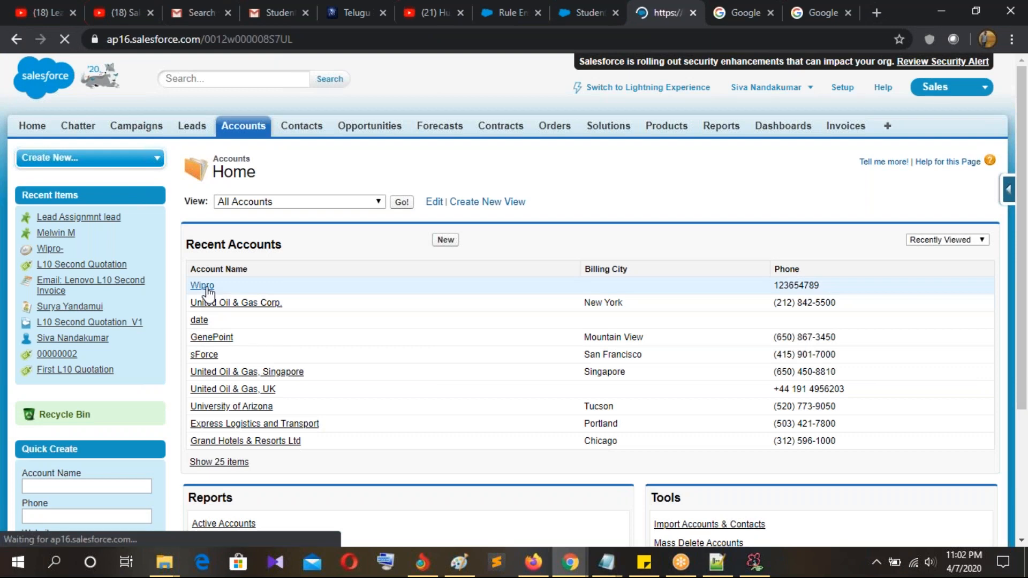
{"action": "scroll", "coordinate": [385, 294], "scroll_direction": "down", "scroll_amount": 4}
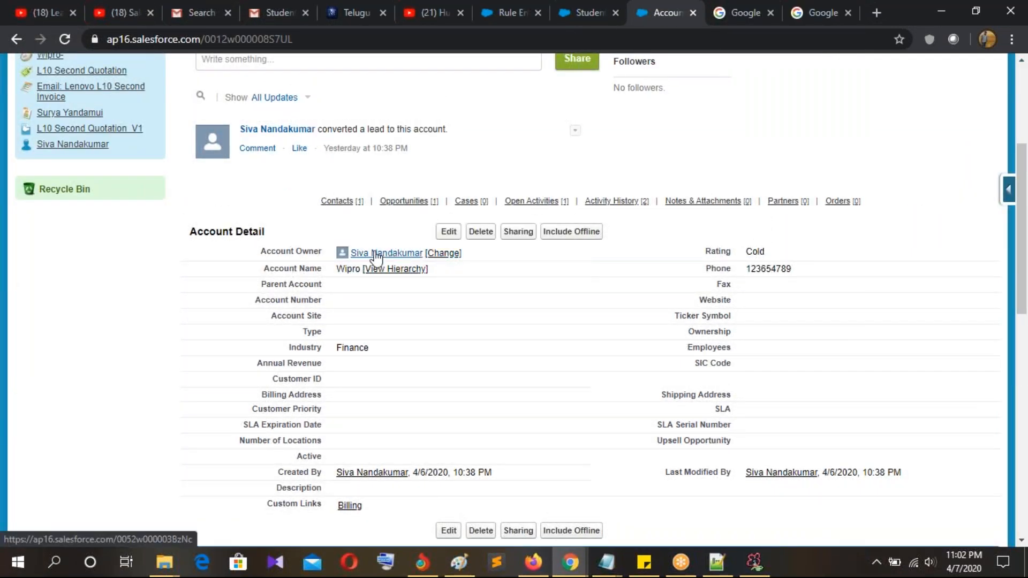
{"action": "mouse_move", "coordinate": [391, 257]}
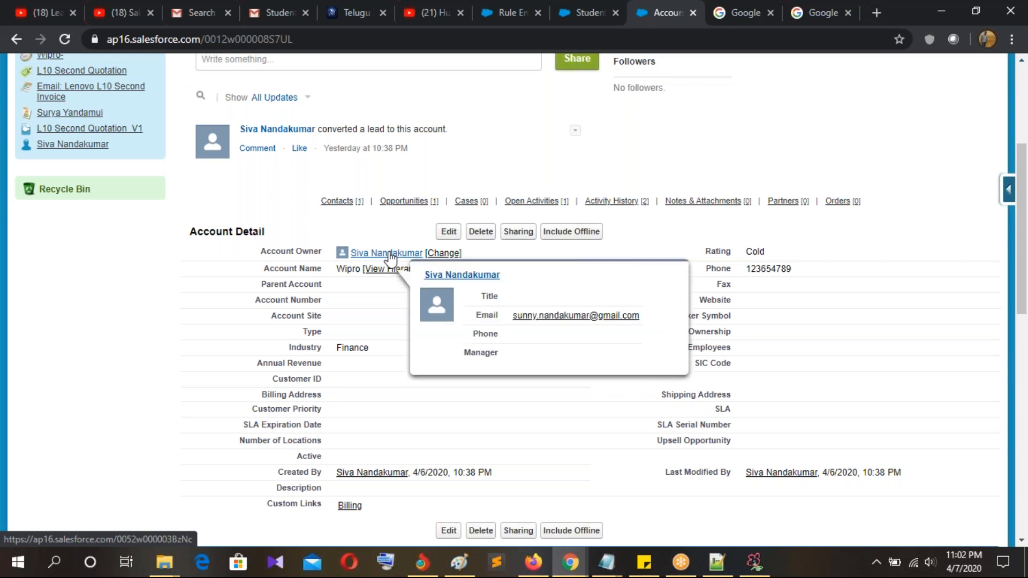
{"action": "left_click", "coordinate": [439, 254]}
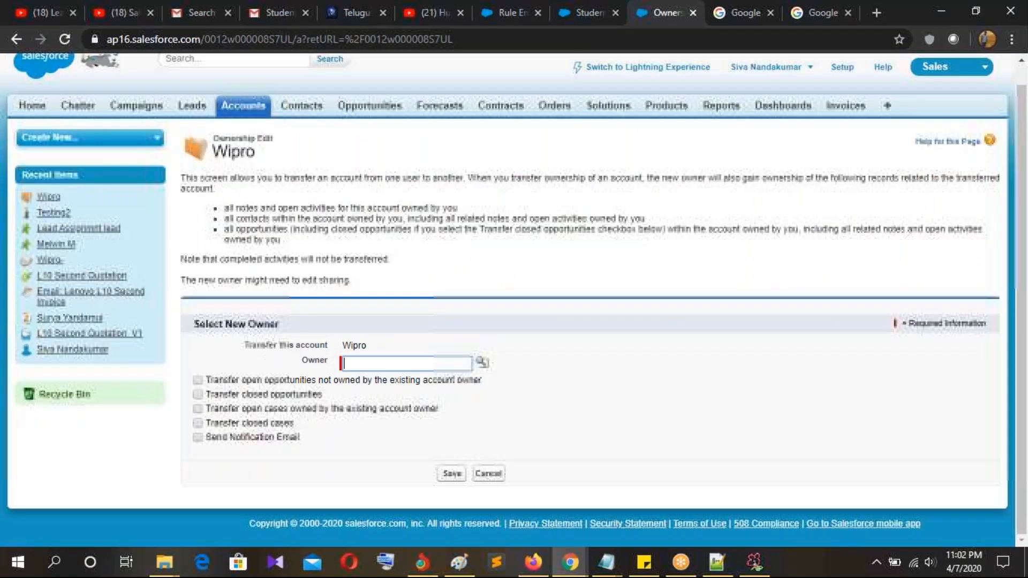
Step: Close the owner lookup and transfer page without changing Wipro's owner
{"action": "left_click", "coordinate": [483, 363]}
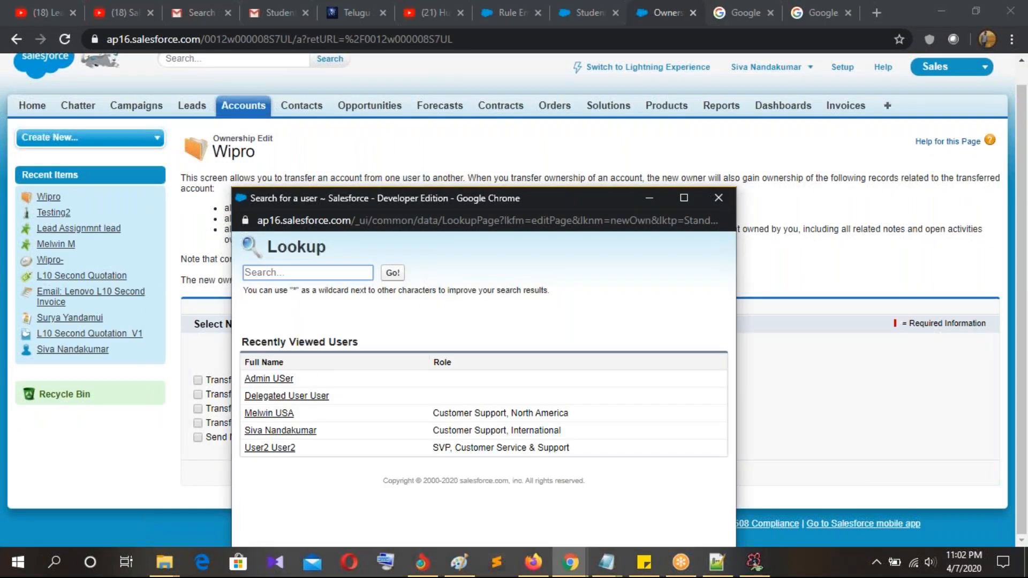
{"action": "left_click", "coordinate": [719, 199]}
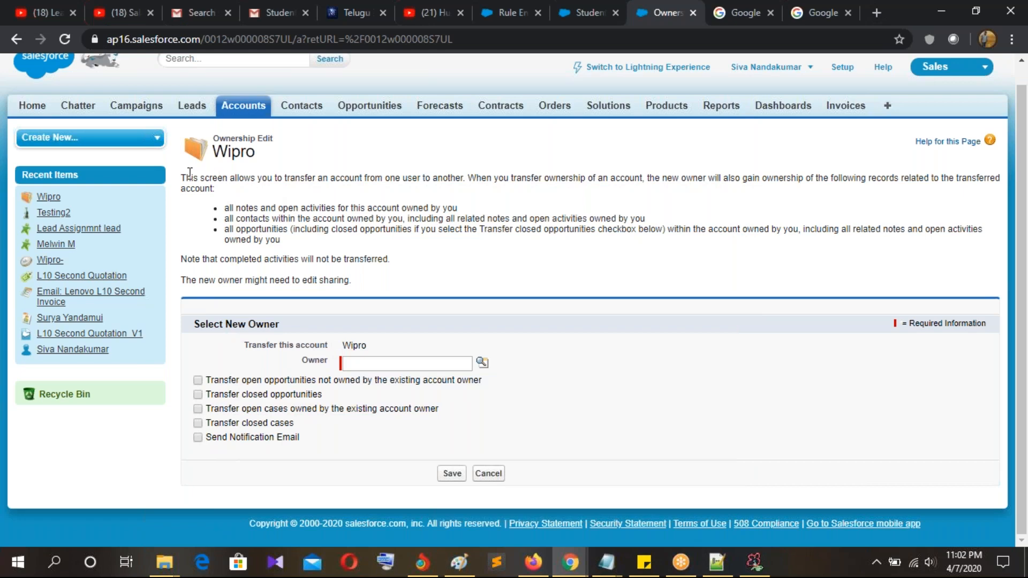
{"action": "left_click", "coordinate": [693, 12]}
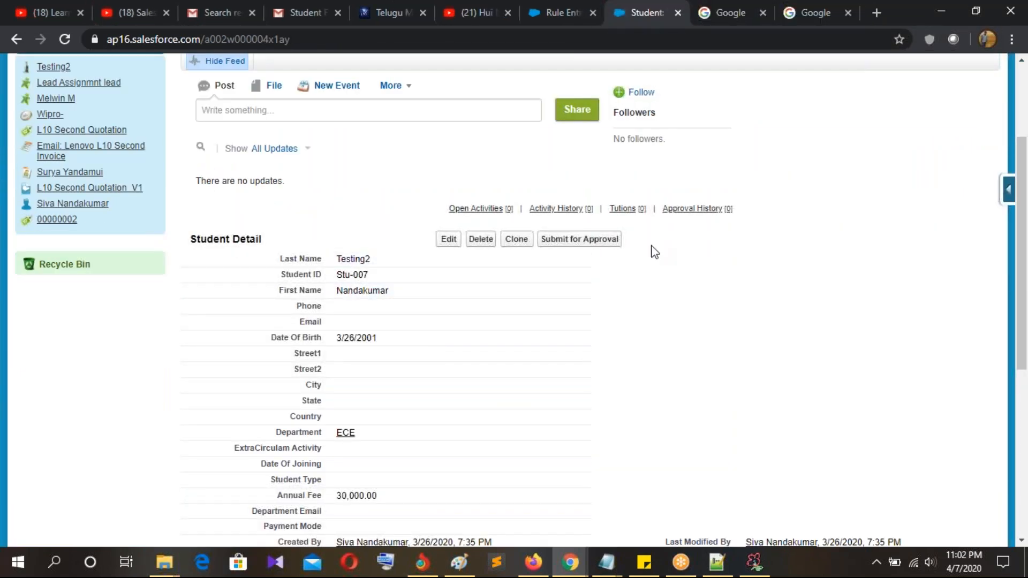
{"action": "scroll", "coordinate": [707, 260], "scroll_direction": "up", "scroll_amount": 3}
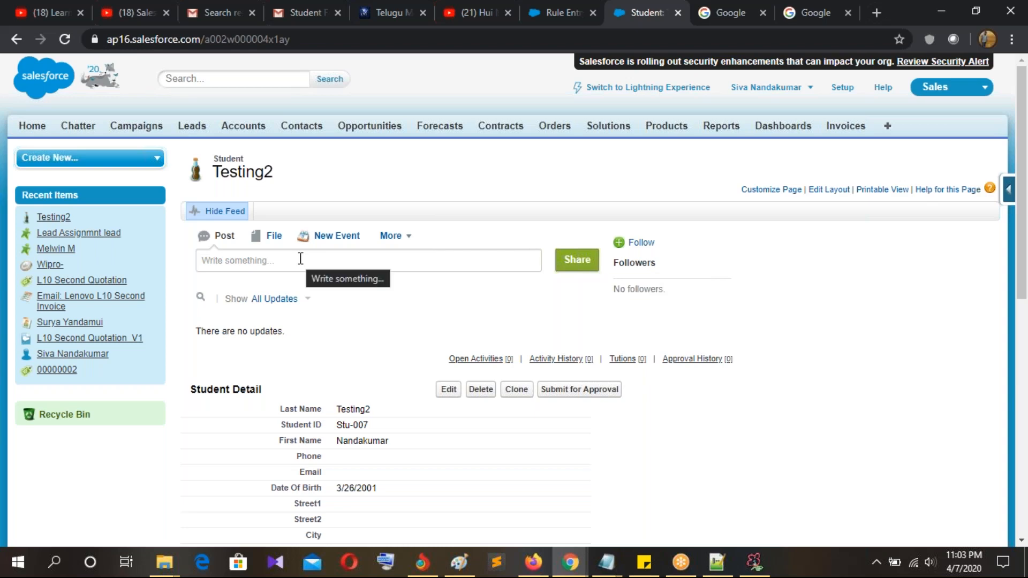
Step: Save the rule entry routing Country equals USA leads to the chosen user, then return to Testing2
{"action": "left_click", "coordinate": [476, 25]}
{"action": "left_click", "coordinate": [564, 24]}
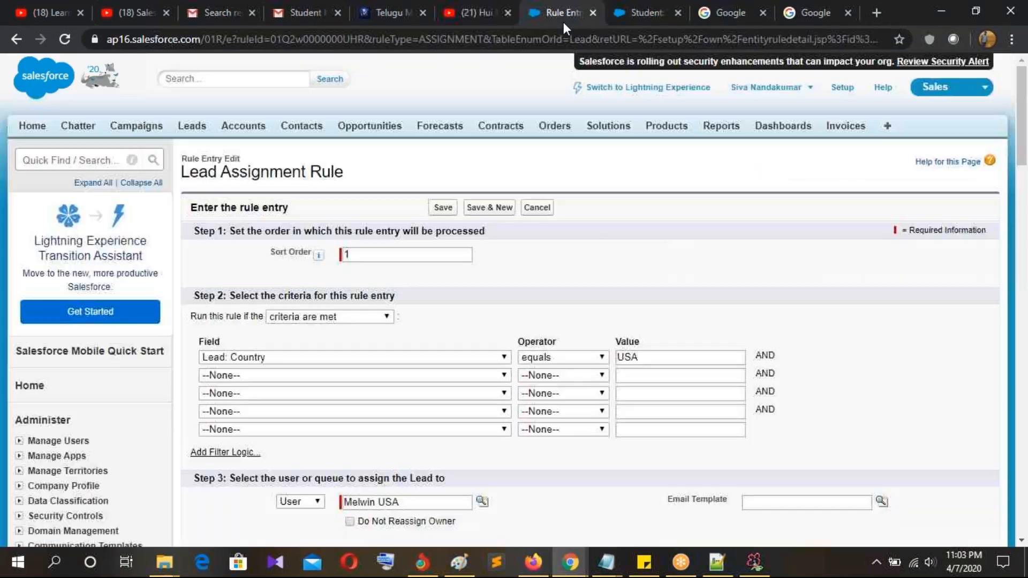
{"action": "scroll", "coordinate": [382, 294], "scroll_direction": "down", "scroll_amount": 3}
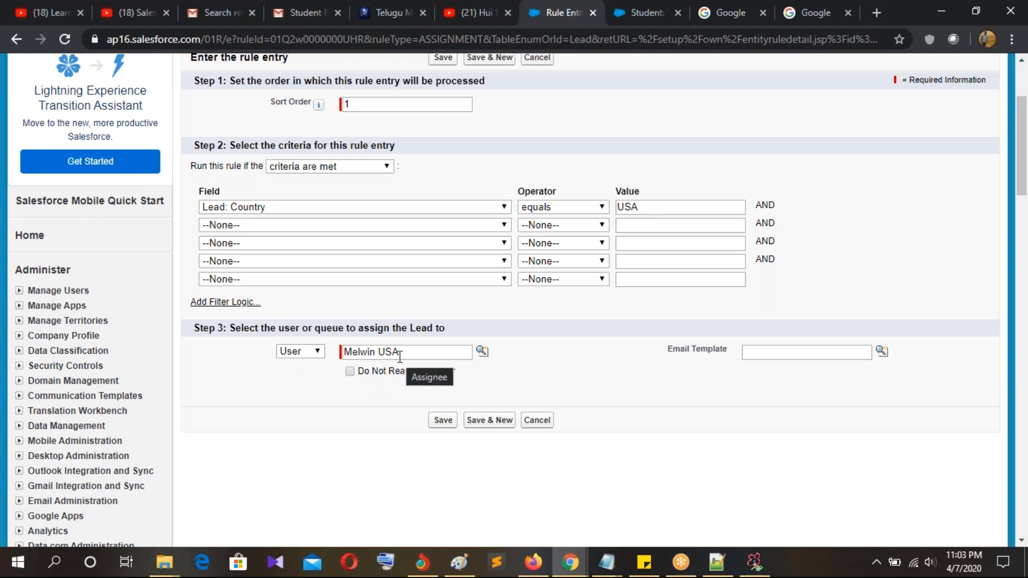
{"action": "left_click_drag", "start_coordinate": [421, 358], "coordinate": [370, 357]}
{"action": "left_click", "coordinate": [560, 362]}
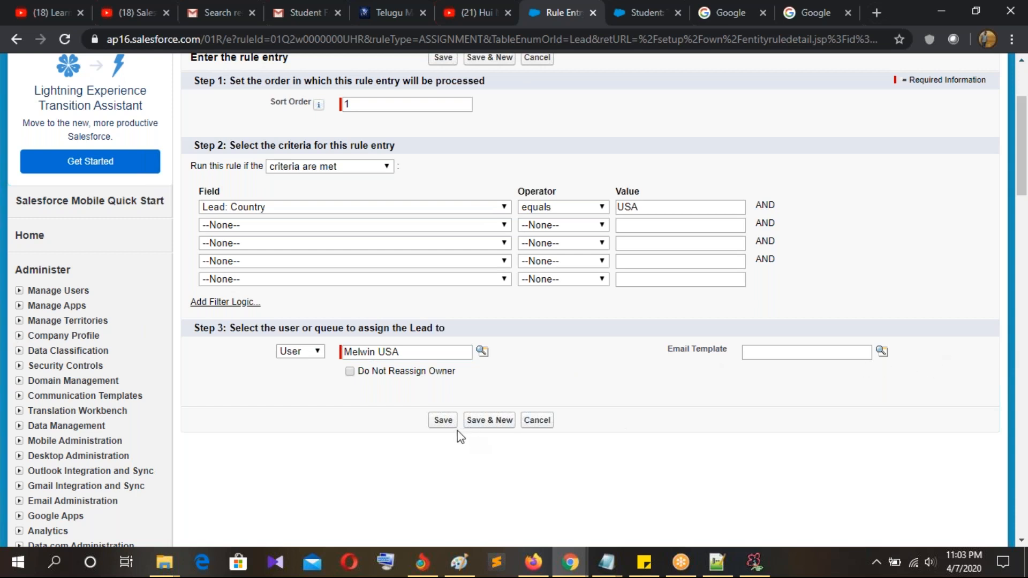
{"action": "left_click", "coordinate": [443, 421]}
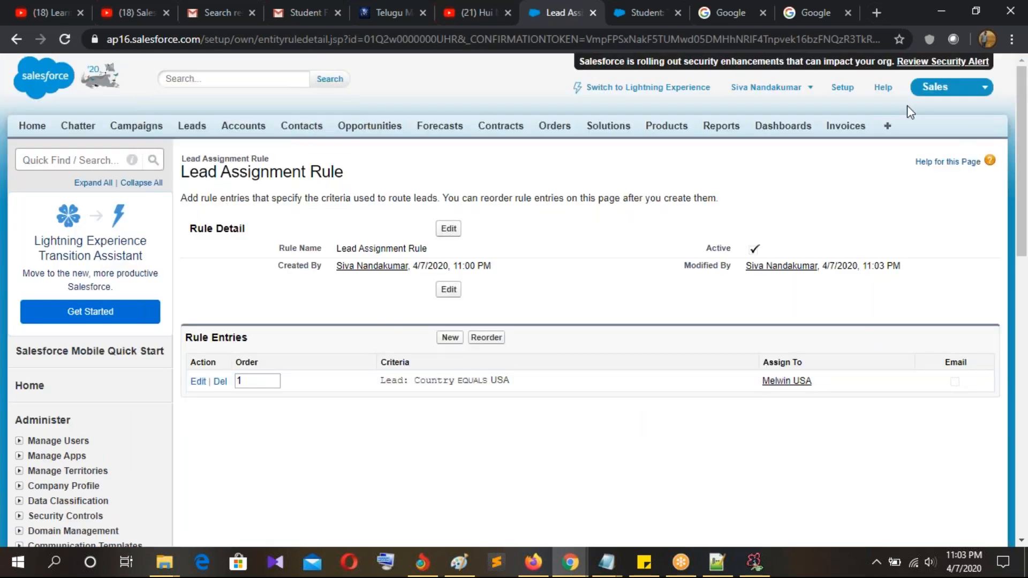
{"action": "left_click", "coordinate": [632, 21]}
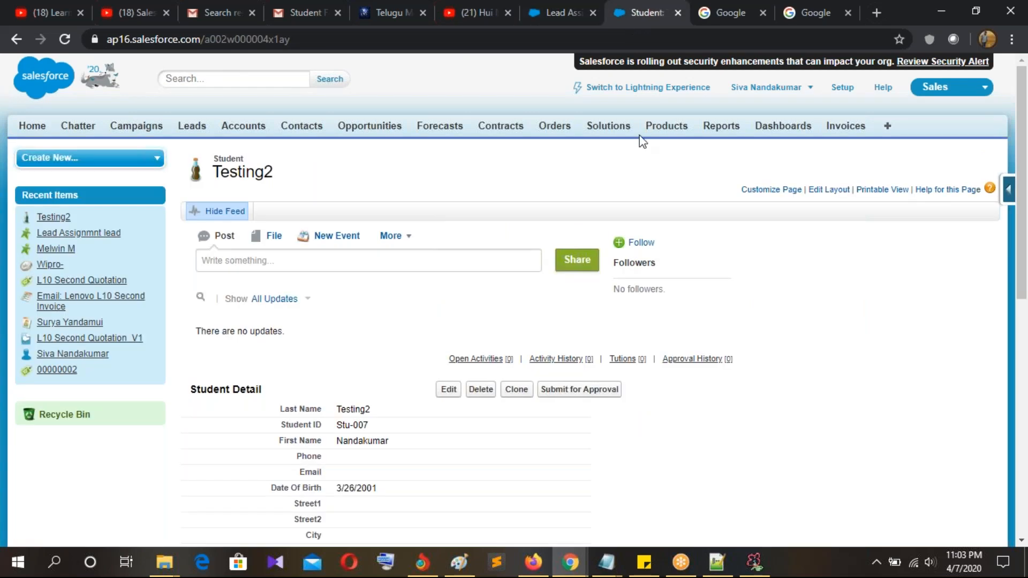
Step: Log out of the other browser's Salesforce org and load the login page
{"action": "left_click", "coordinate": [534, 563]}
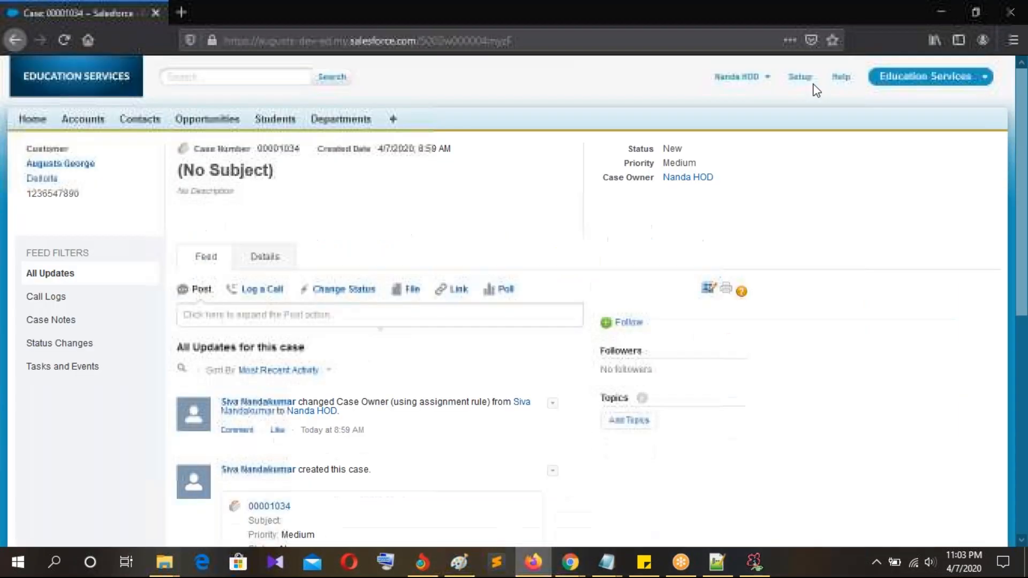
{"action": "left_click", "coordinate": [738, 76]}
{"action": "left_click", "coordinate": [729, 135]}
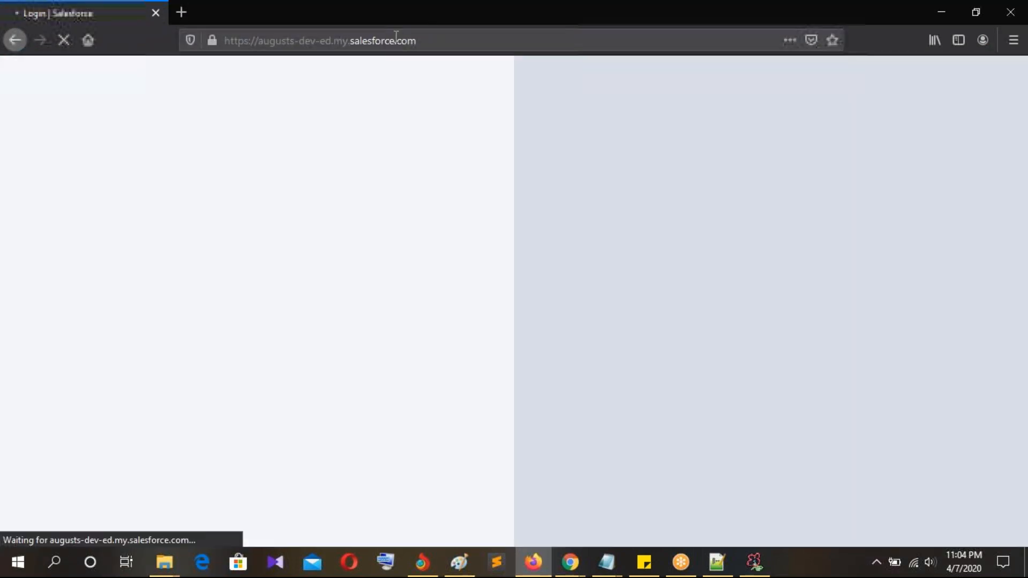
{"action": "left_click", "coordinate": [421, 40]}
{"action": "type", "text": "login.salesforce.com/"}
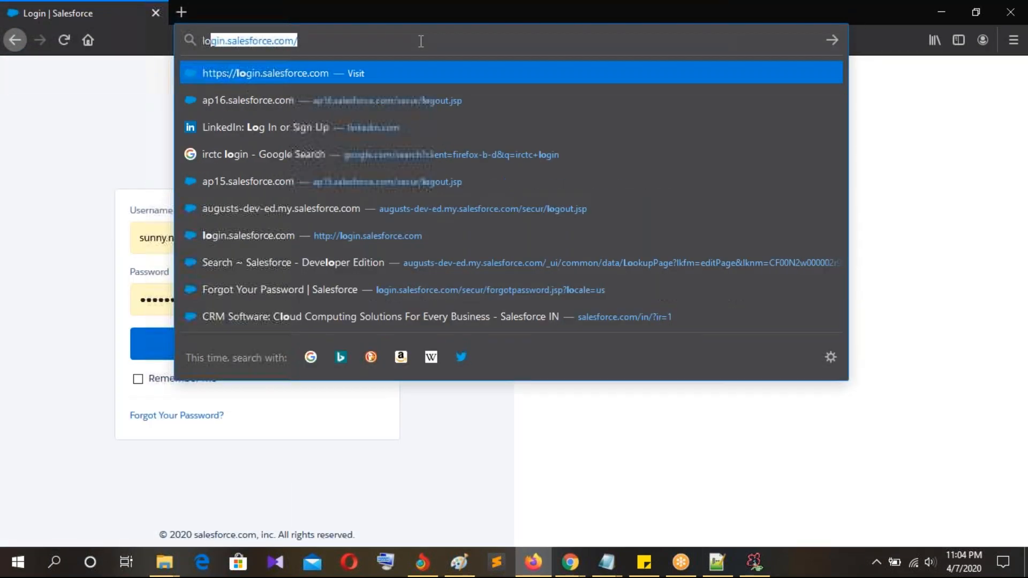
{"action": "key", "text": "Return"}
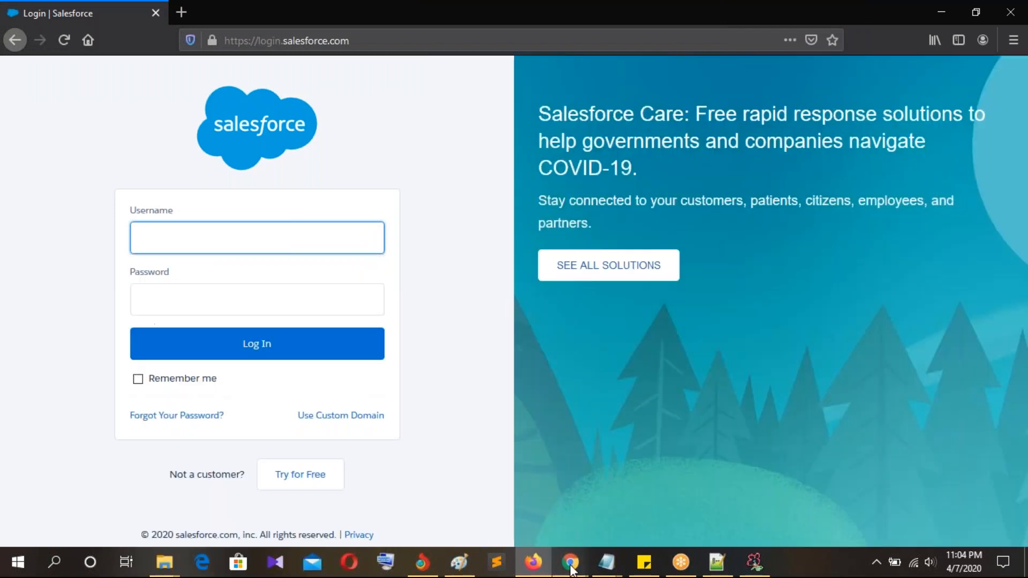
Step: Open All Users in a new tab and copy the USA sales user's username
{"action": "left_click", "coordinate": [571, 567]}
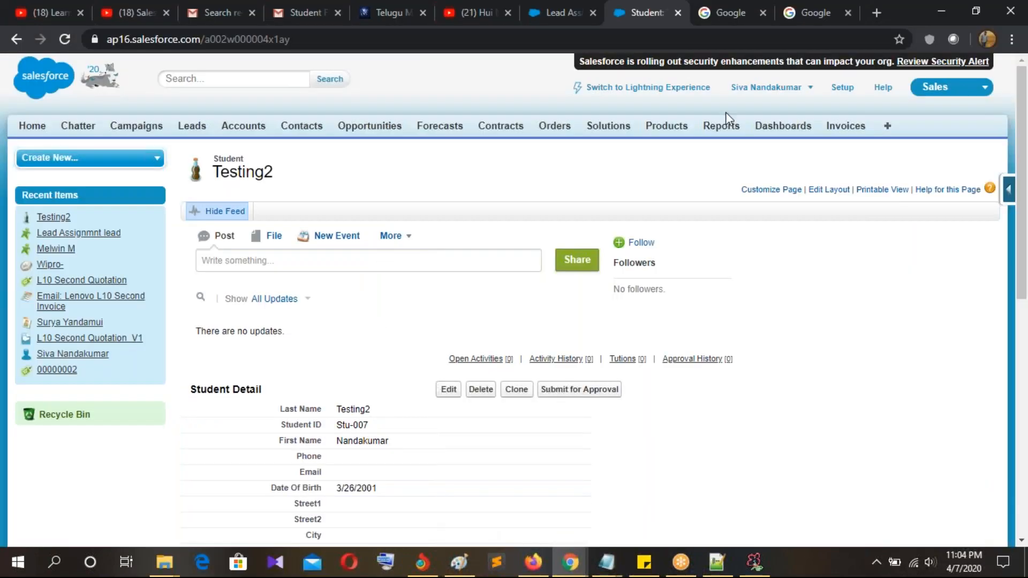
{"action": "left_click", "coordinate": [563, 24]}
{"action": "scroll", "coordinate": [54, 389], "scroll_direction": "down", "scroll_amount": 4}
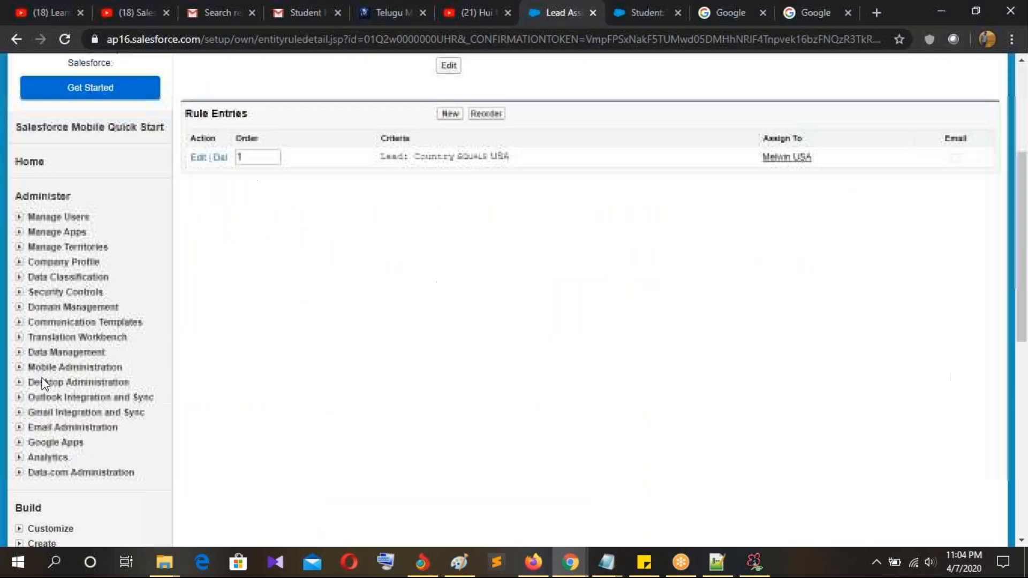
{"action": "left_click", "coordinate": [19, 215]}
{"action": "middle_click", "coordinate": [54, 233]}
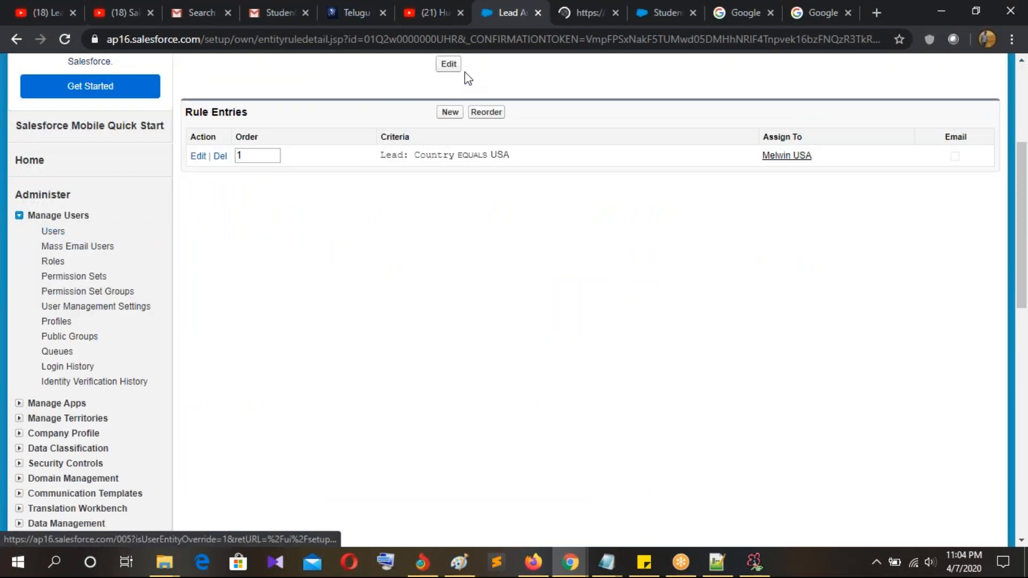
{"action": "left_click", "coordinate": [571, 24]}
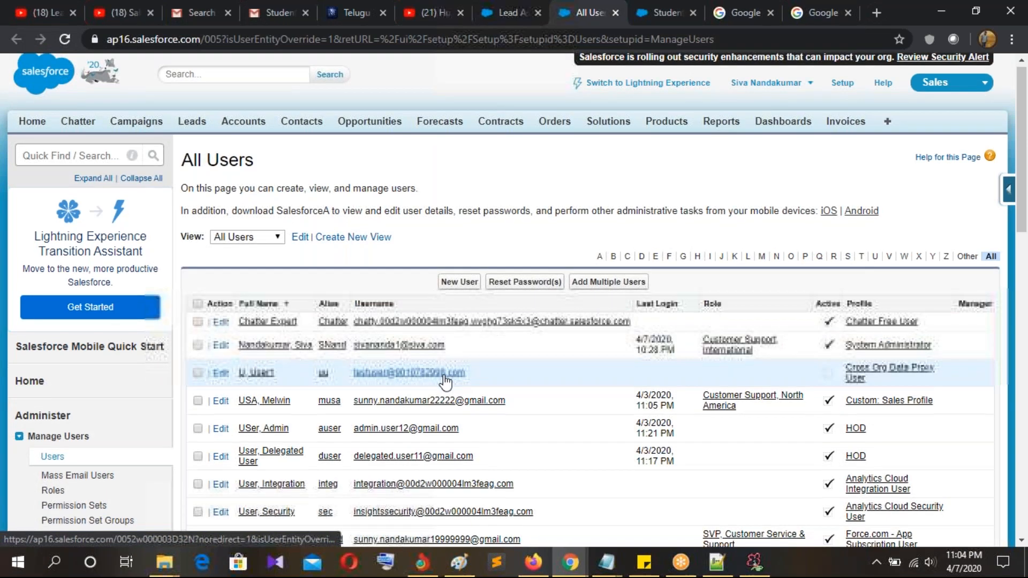
{"action": "scroll", "coordinate": [418, 290], "scroll_direction": "down", "scroll_amount": 3}
{"action": "left_click_drag", "start_coordinate": [518, 257], "coordinate": [354, 259]}
{"action": "key", "text": "ctrl+c"}
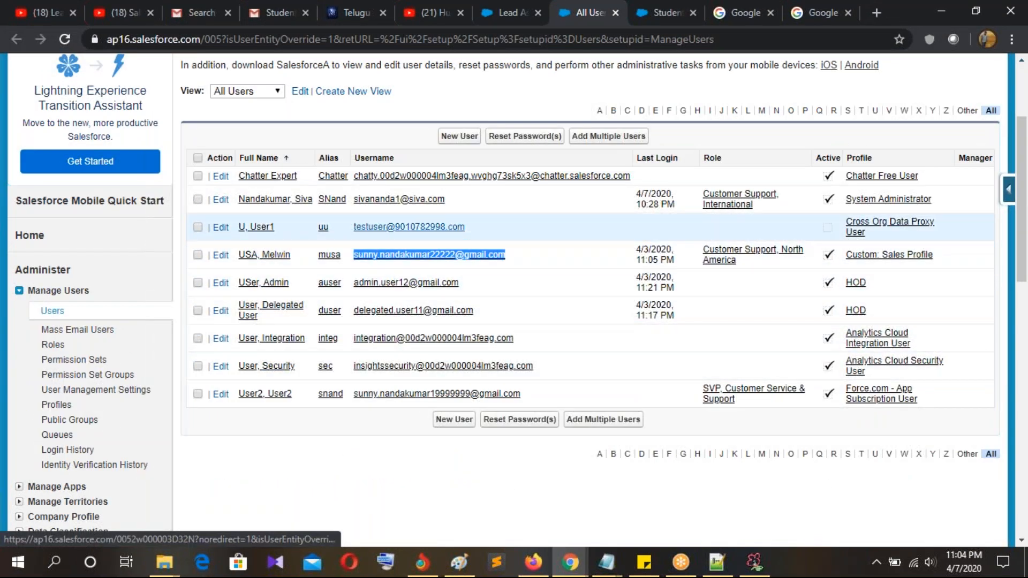
{"action": "left_click", "coordinate": [533, 563]}
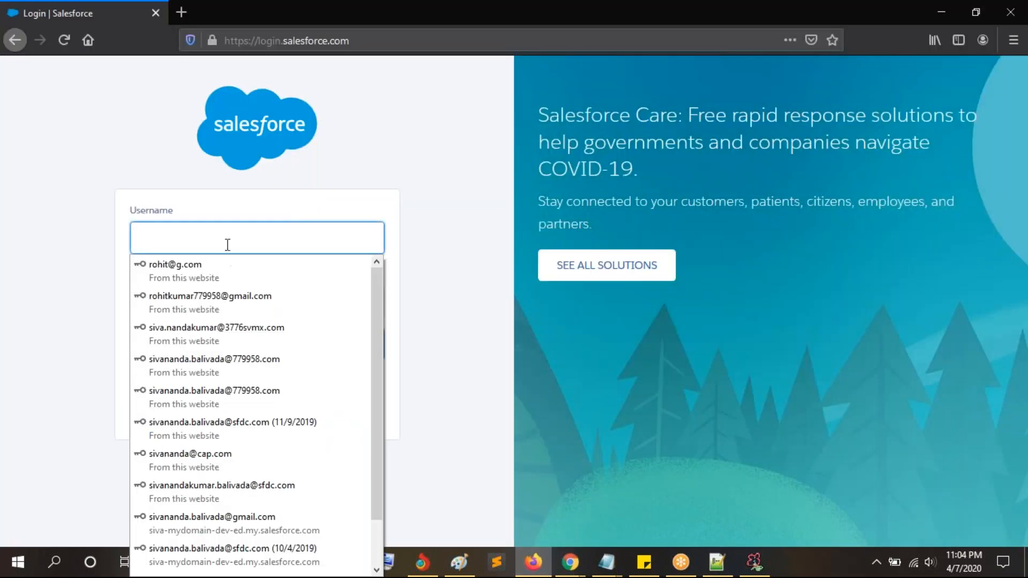
Step: Sign in as the sales user in the second browser without saving the login
{"action": "key", "text": "ctrl+v"}
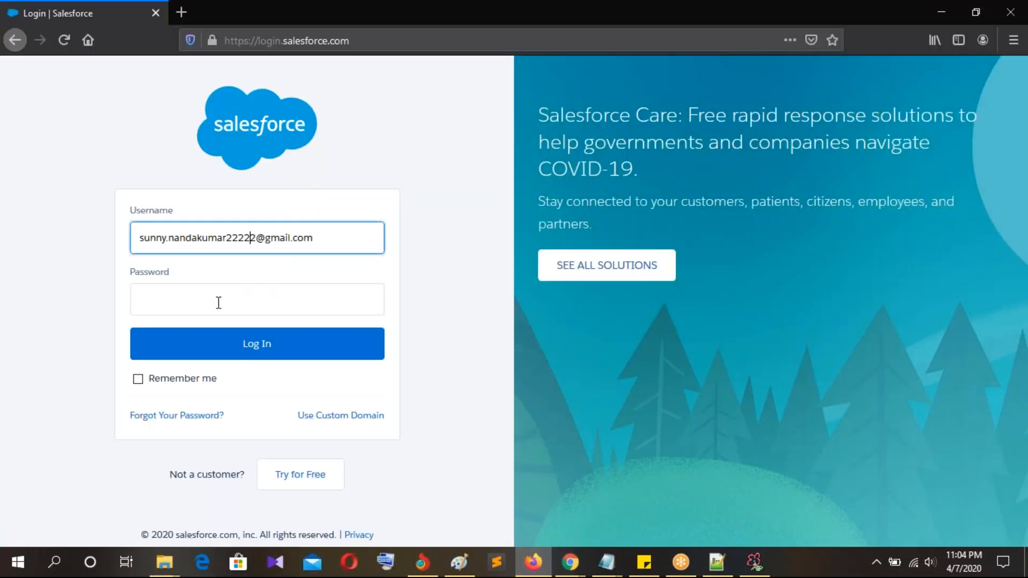
{"action": "left_click", "coordinate": [219, 302]}
{"action": "type", "text": "••••••••"}
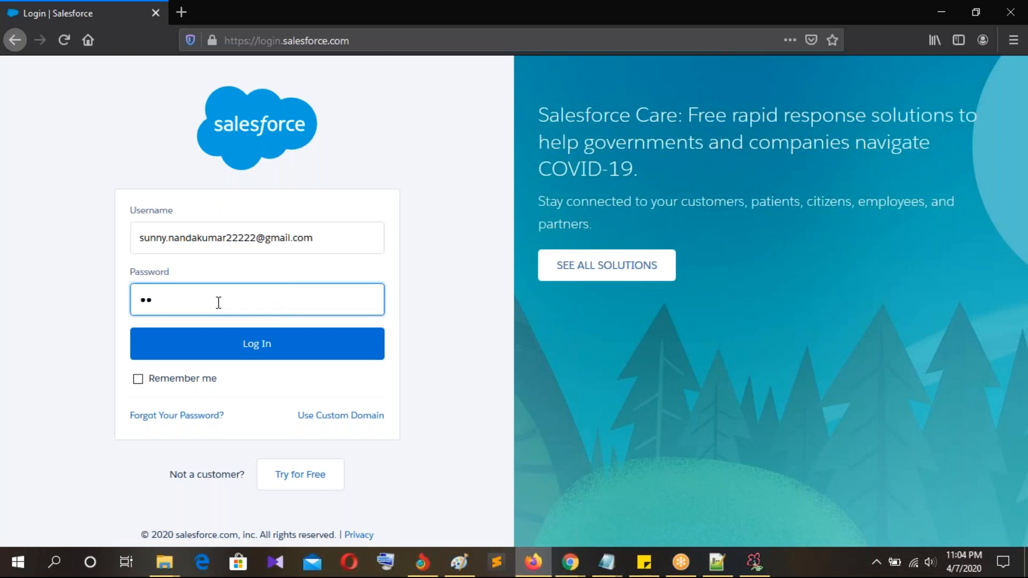
{"action": "type", "text": "•"}
{"action": "left_click", "coordinate": [223, 352]}
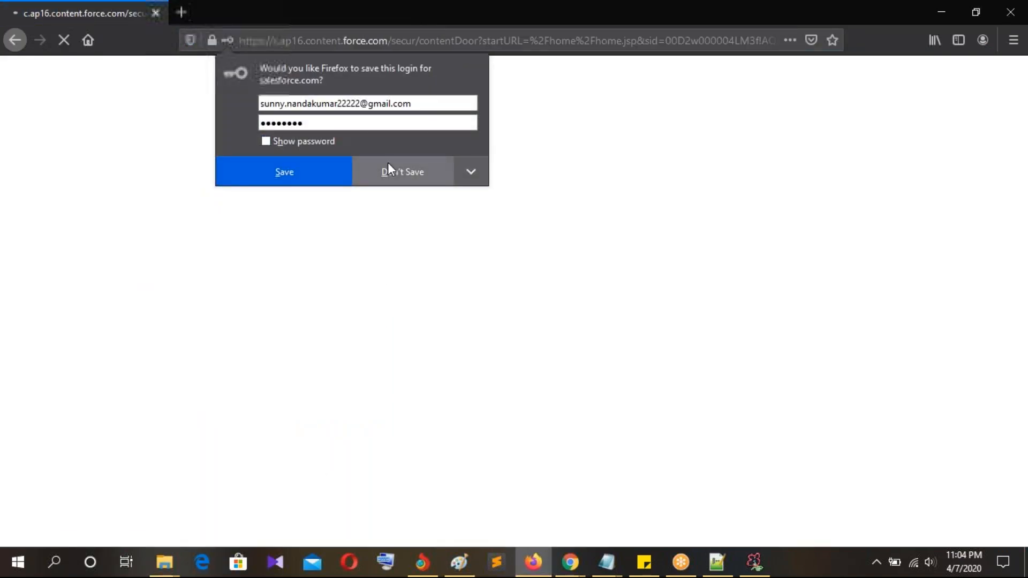
{"action": "left_click", "coordinate": [388, 163]}
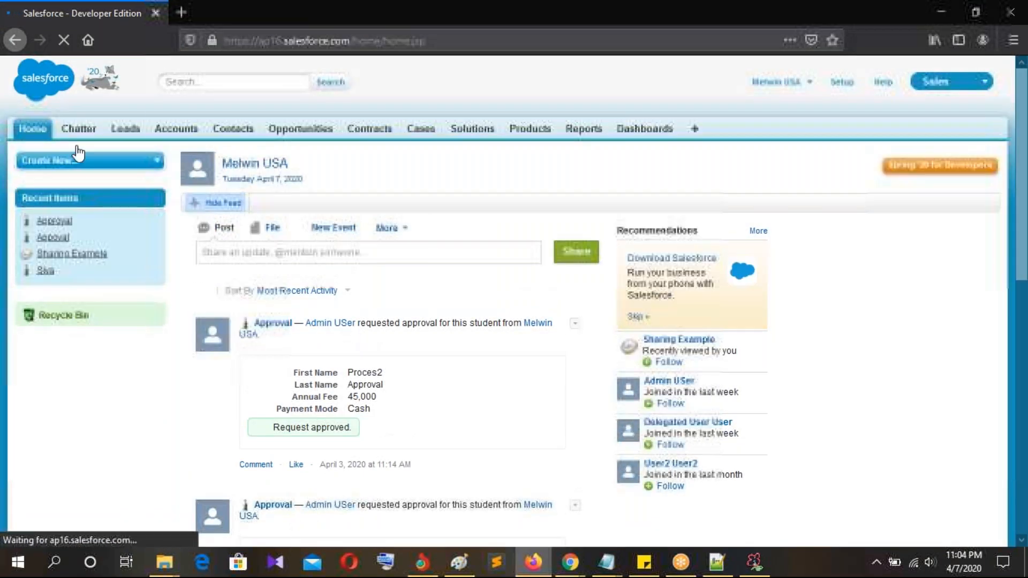
Step: Open the sales user's Leads home, then switch back to the admin's Users list
{"action": "left_click", "coordinate": [122, 133]}
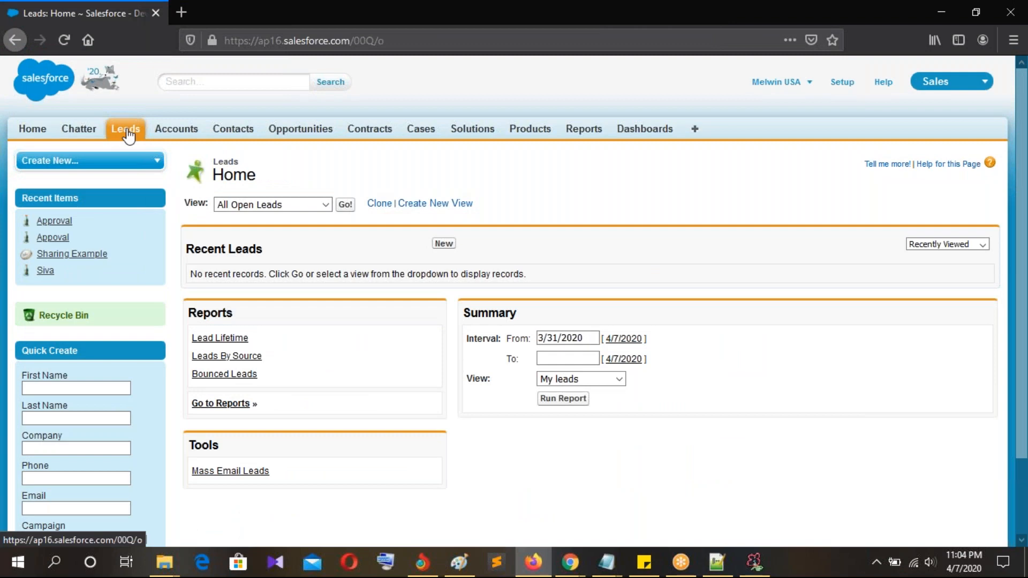
{"action": "mouse_move", "coordinate": [570, 562]}
{"action": "left_click", "coordinate": [520, 514]}
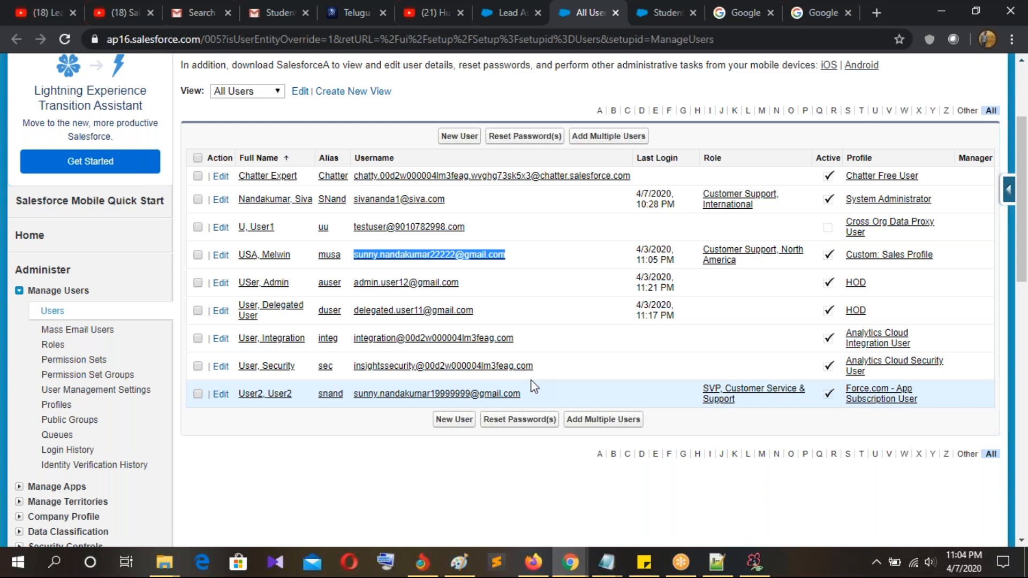
Step: Review the lead assignment rule entry for Country equals USA
{"action": "key", "text": "alt+Tab"}
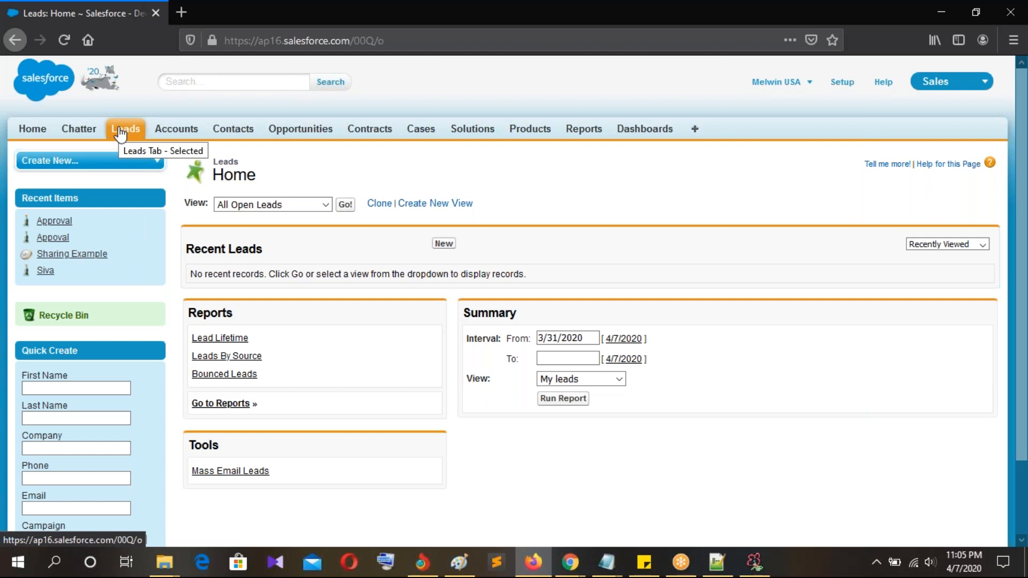
{"action": "key", "text": "alt+Tab"}
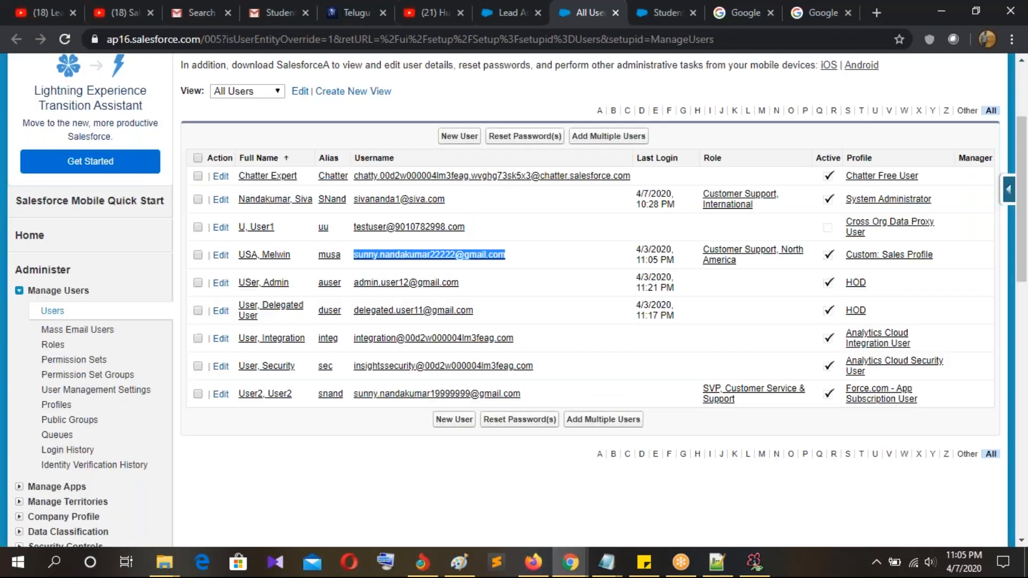
{"action": "left_click", "coordinate": [371, 483]}
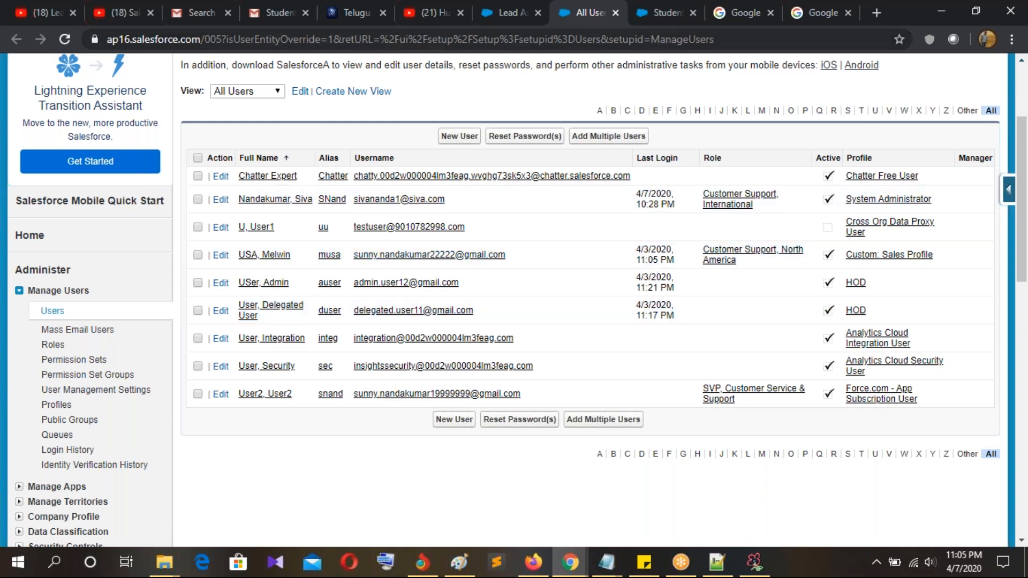
{"action": "left_click", "coordinate": [516, 15]}
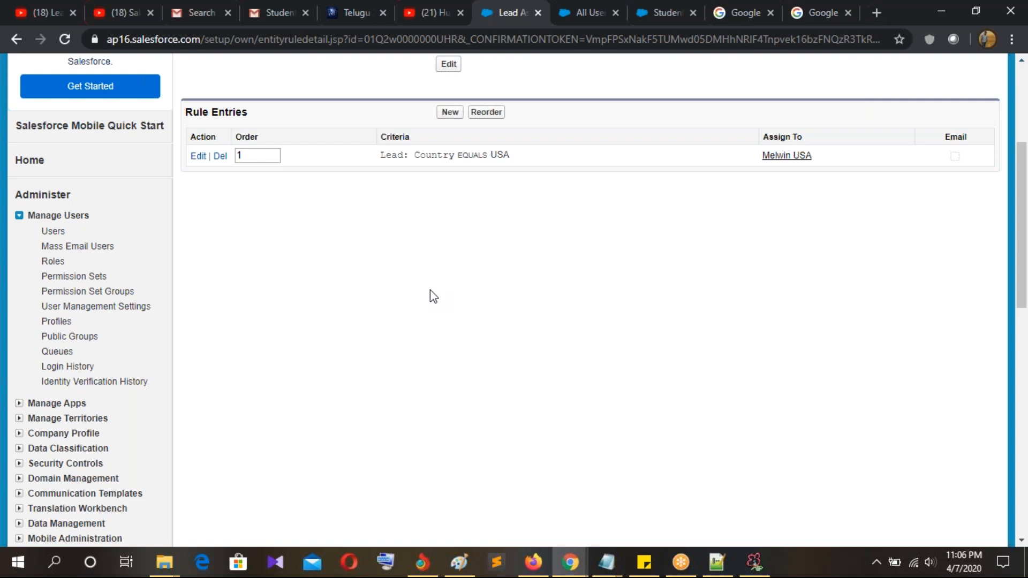
{"action": "scroll", "coordinate": [689, 395], "scroll_direction": "up", "scroll_amount": 3}
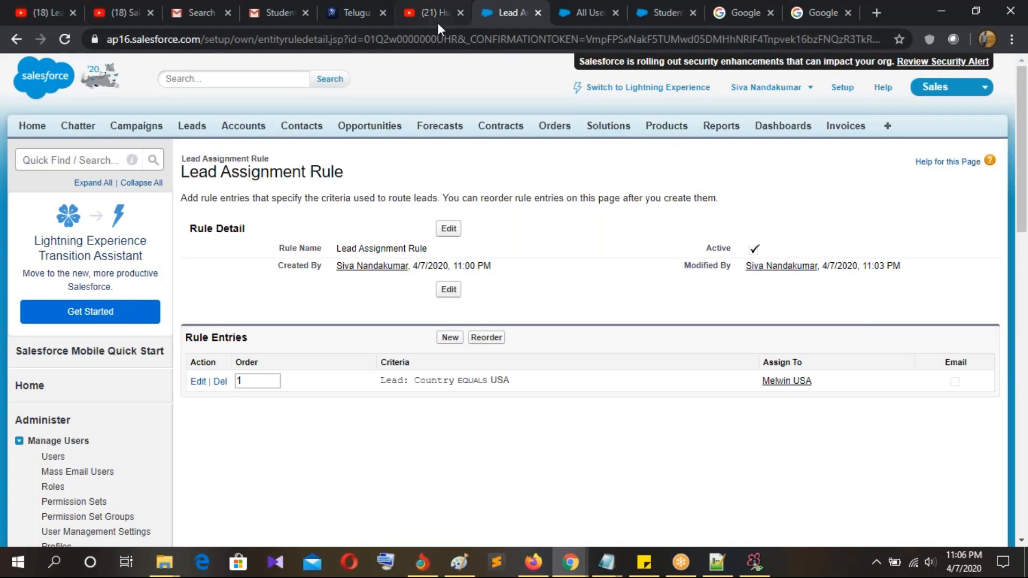
{"action": "left_click", "coordinate": [438, 22]}
Step: Return to All Users and open the admin's Leads home page
{"action": "left_click", "coordinate": [584, 18]}
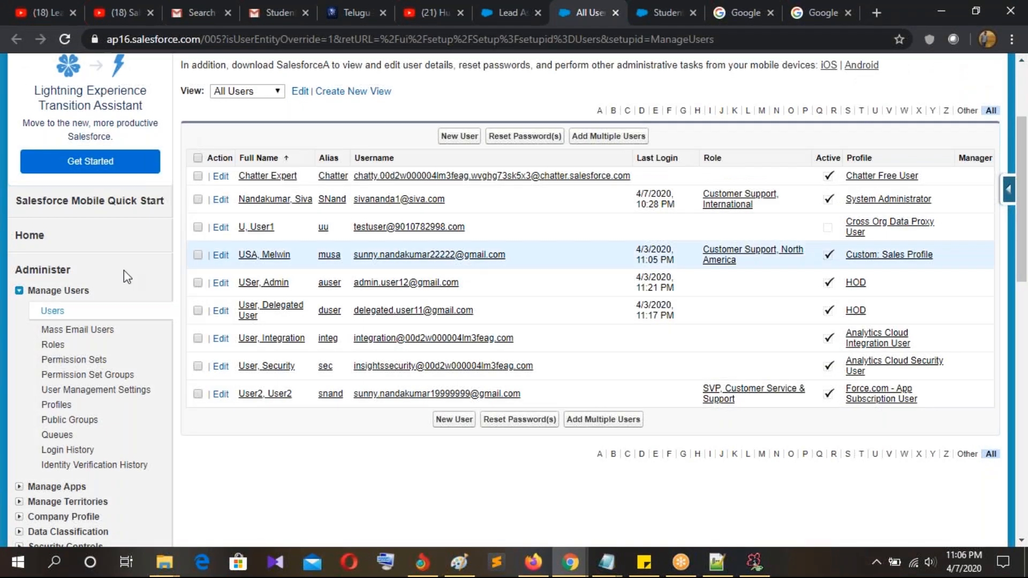
{"action": "scroll", "coordinate": [289, 279], "scroll_direction": "up", "scroll_amount": 3}
{"action": "left_click", "coordinate": [188, 128]}
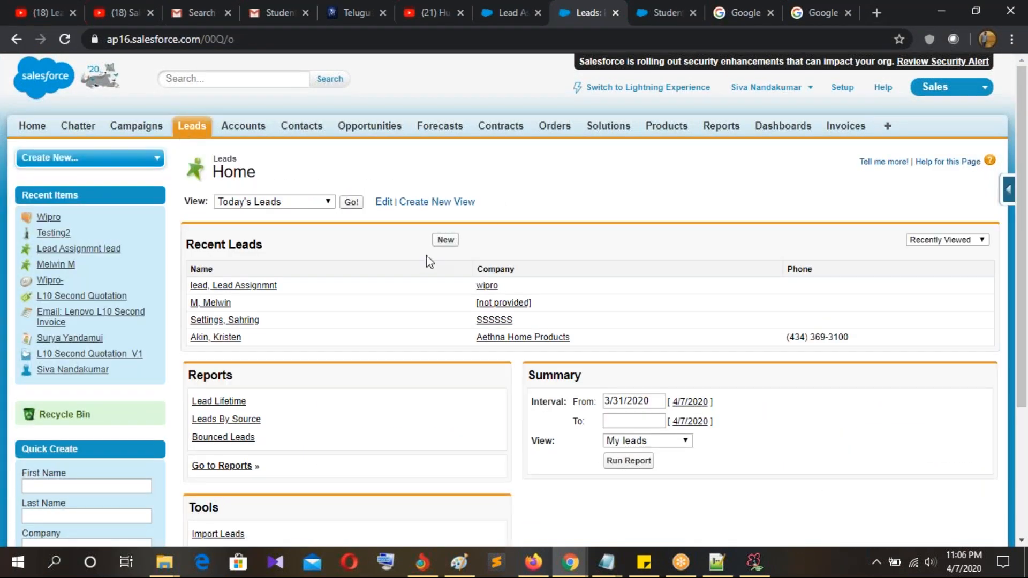
Step: Start a new lead with salutation Mr., the contact's first and last name, and company IBM
{"action": "left_click", "coordinate": [446, 241]}
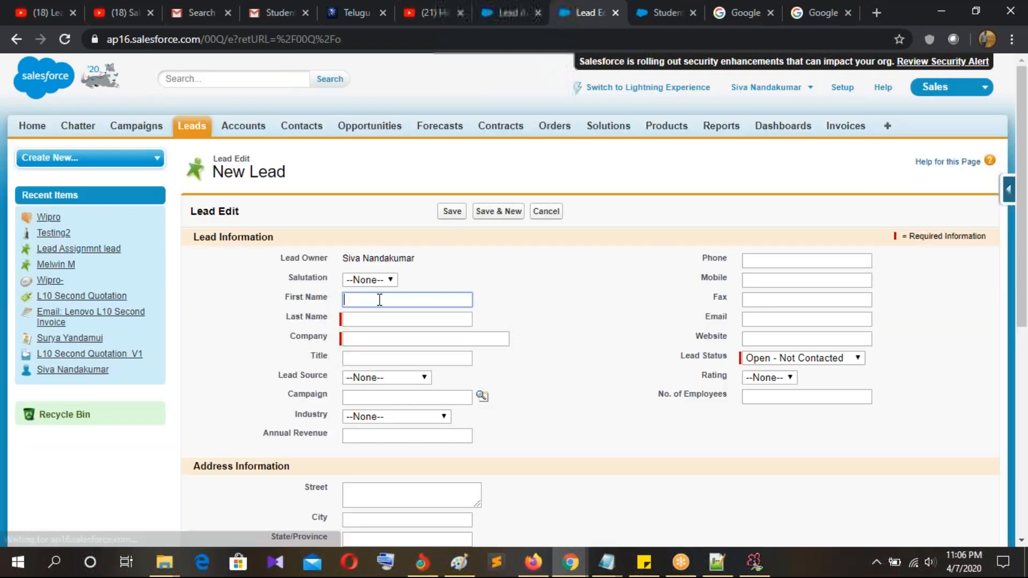
{"action": "left_click", "coordinate": [374, 279]}
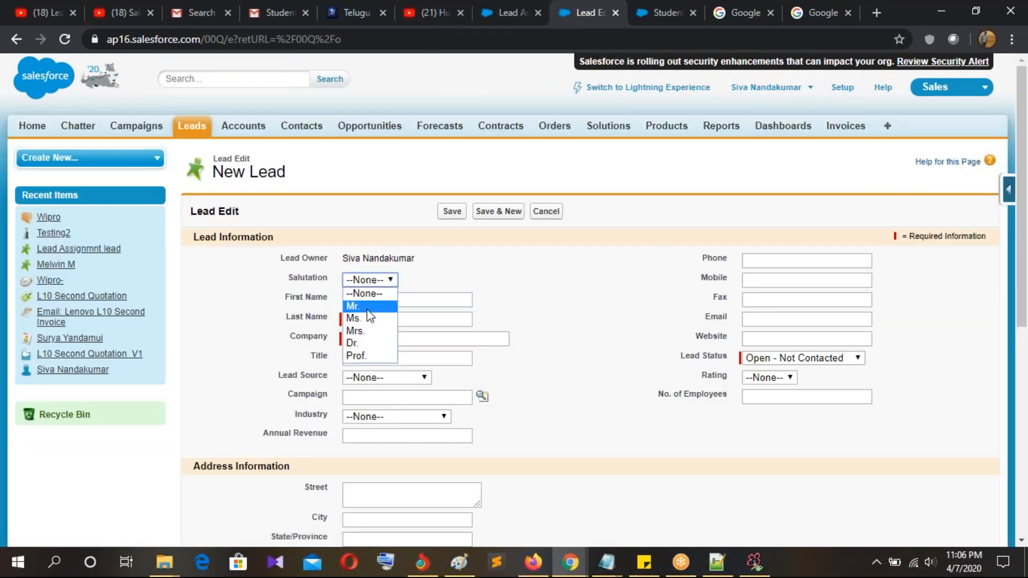
{"action": "left_click", "coordinate": [369, 307]}
{"action": "left_click", "coordinate": [372, 298]}
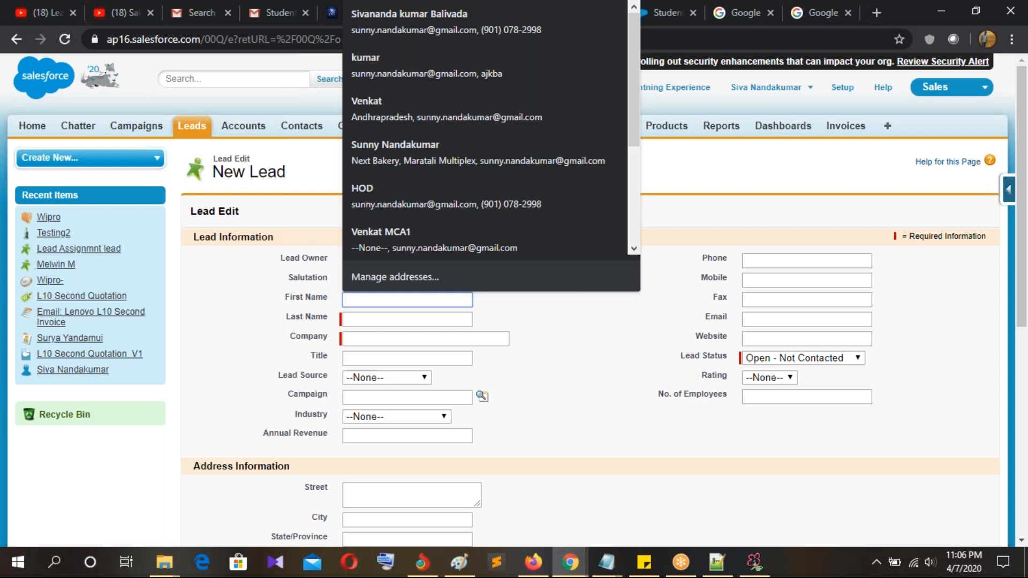
{"action": "type", "text": "Melwin"}
{"action": "key", "text": "Tab"}
{"action": "type", "text": "M"}
{"action": "key", "text": "Tab"}
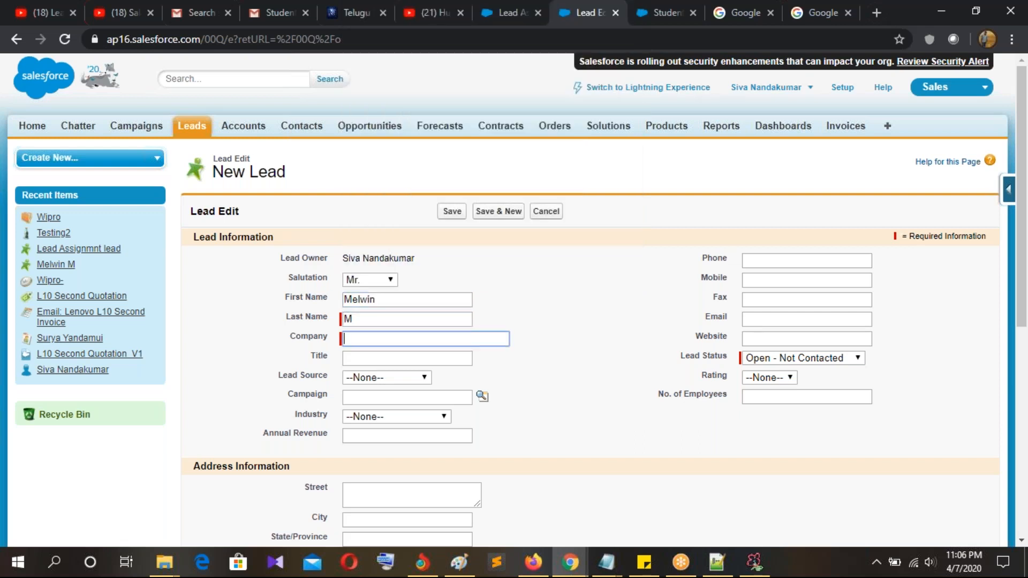
{"action": "type", "text": "IBM"}
Step: Fill in the lead's phone number and set Country to USA
{"action": "scroll", "coordinate": [574, 337], "scroll_direction": "down", "scroll_amount": 1}
{"action": "left_click", "coordinate": [772, 187]}
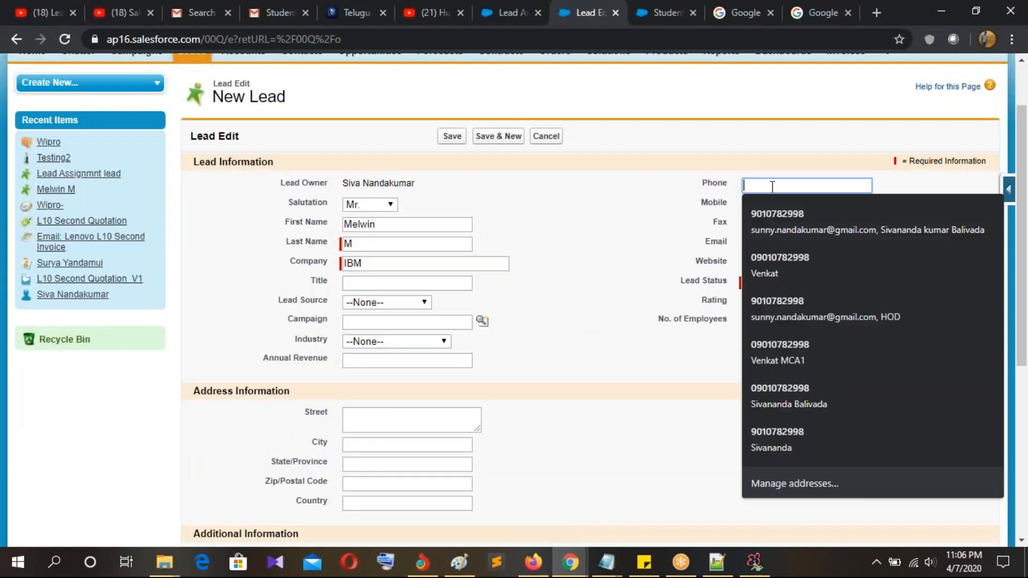
{"action": "left_click", "coordinate": [769, 214]}
{"action": "left_click", "coordinate": [551, 316]}
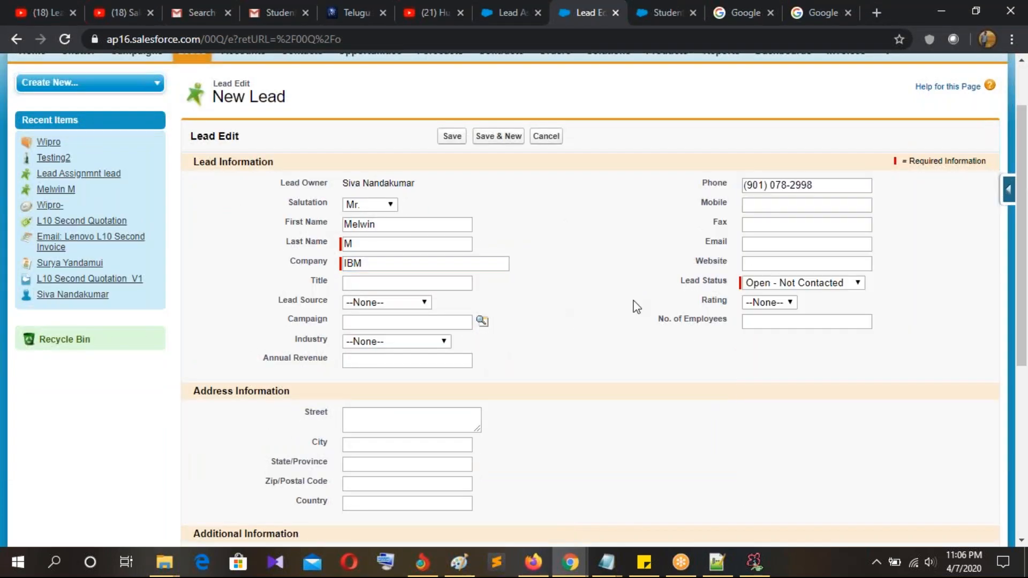
{"action": "scroll", "coordinate": [643, 306], "scroll_direction": "down", "scroll_amount": 5}
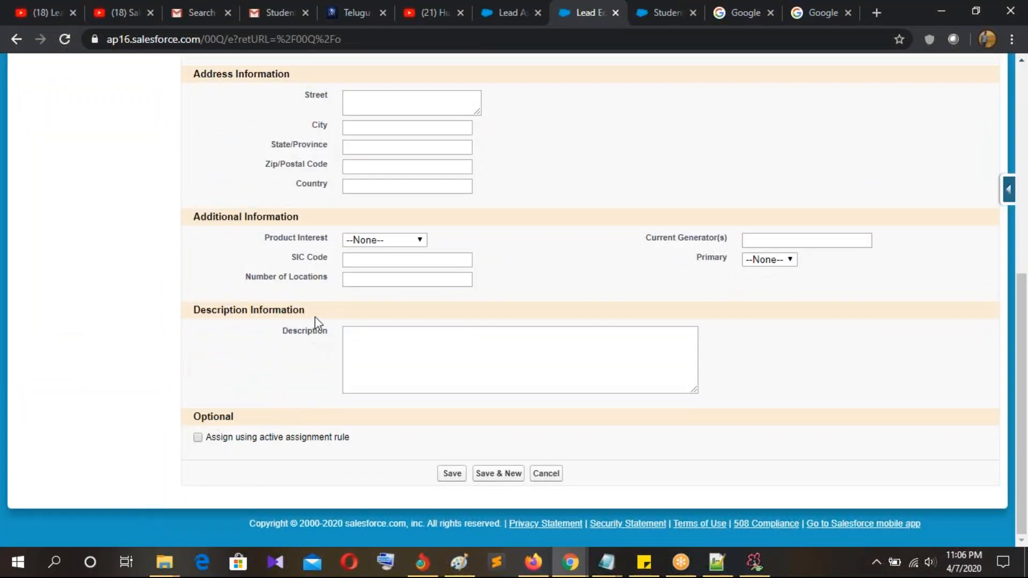
{"action": "scroll", "coordinate": [315, 321], "scroll_direction": "up", "scroll_amount": 1}
{"action": "left_click", "coordinate": [381, 261]}
{"action": "type", "text": "USA"}
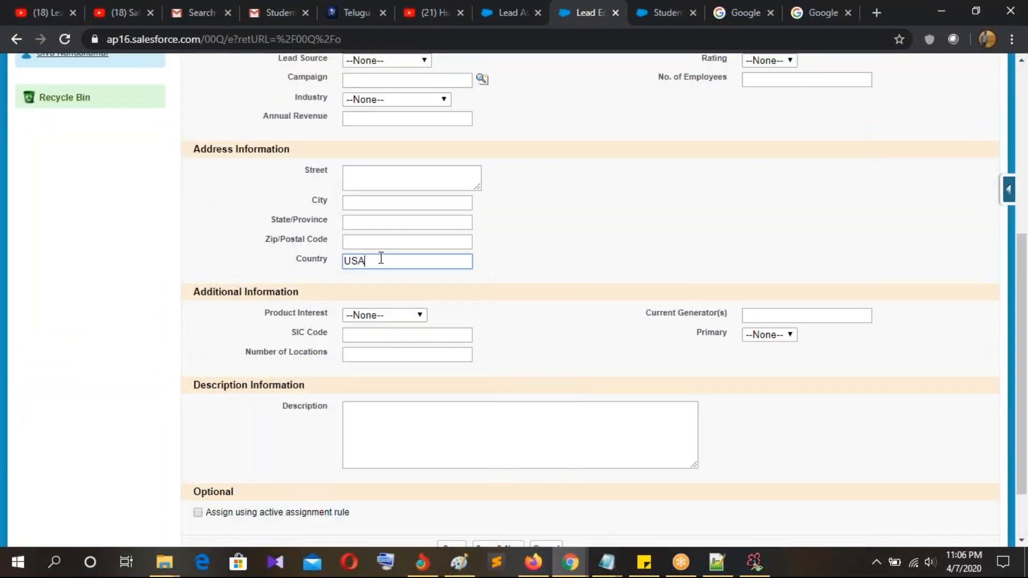
Step: Tick 'Assign using active assignment rule' and save the IBM lead
{"action": "left_click", "coordinate": [226, 515]}
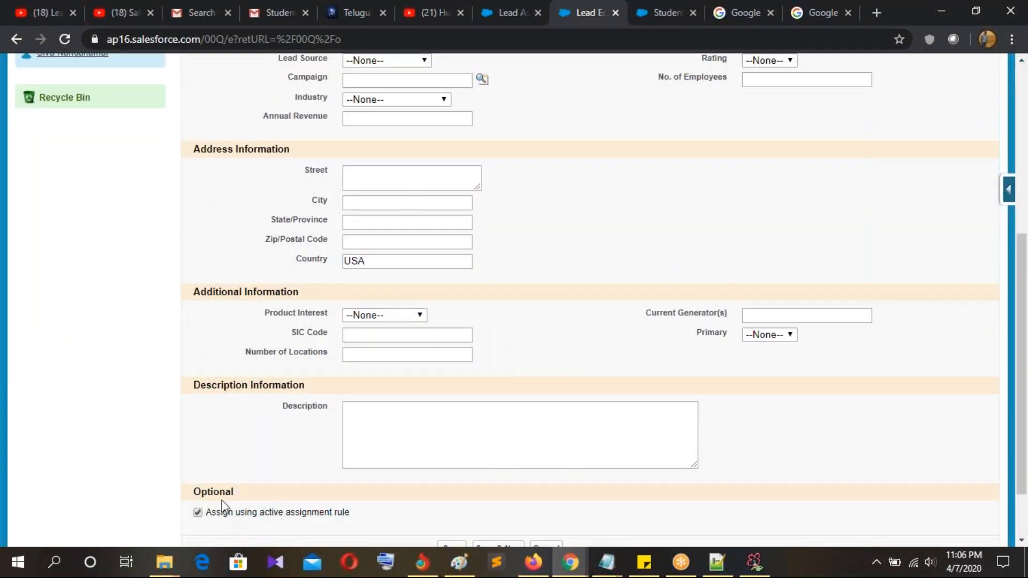
{"action": "scroll", "coordinate": [496, 463], "scroll_direction": "down", "scroll_amount": 2}
{"action": "left_click", "coordinate": [472, 474]}
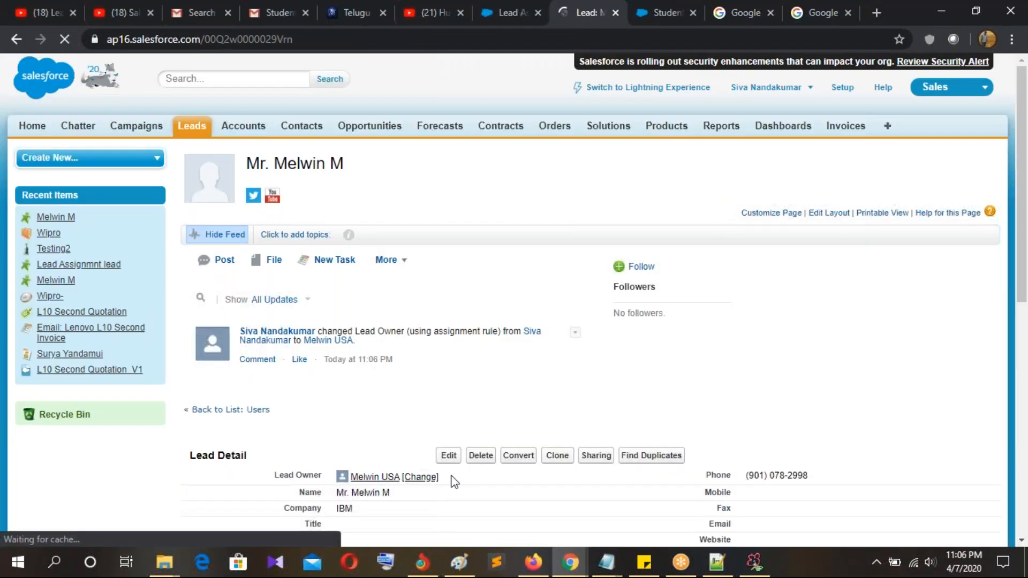
{"action": "scroll", "coordinate": [543, 512], "scroll_direction": "down", "scroll_amount": 3}
{"action": "left_click", "coordinate": [533, 562]}
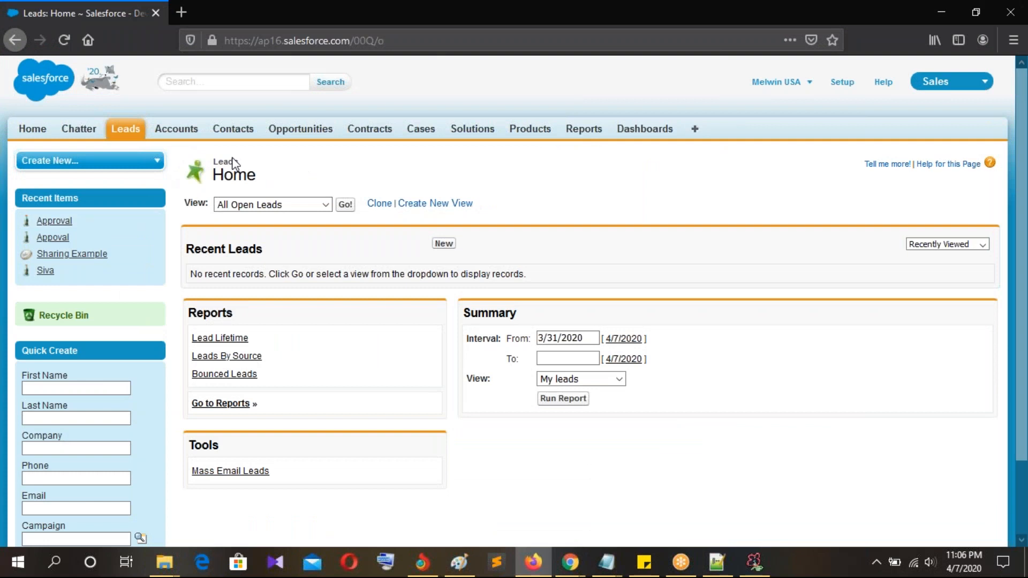
Step: Show Today's Leads, open the IBM lead's record, and start editing it
{"action": "left_click", "coordinate": [127, 138]}
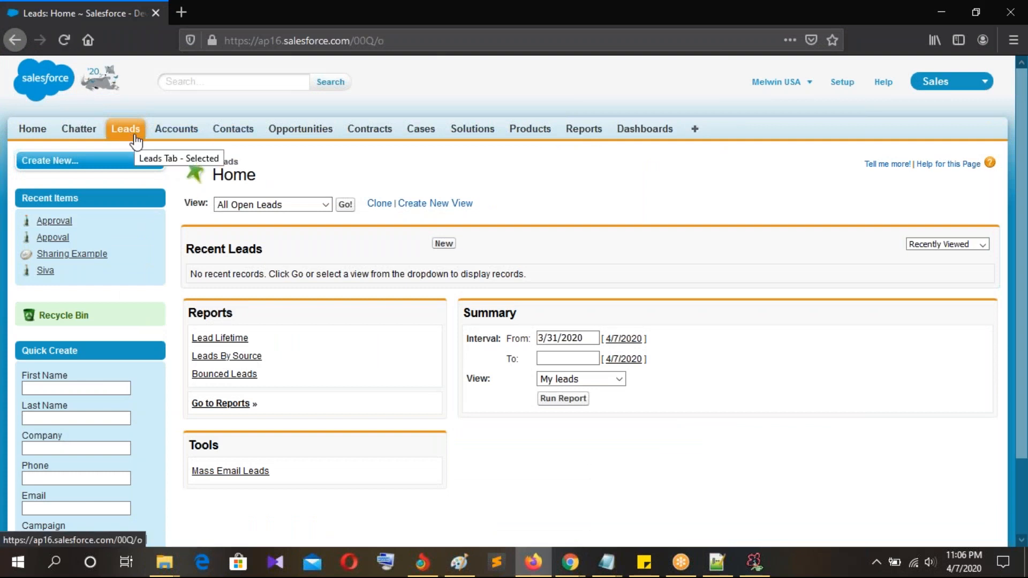
{"action": "left_click", "coordinate": [274, 208]}
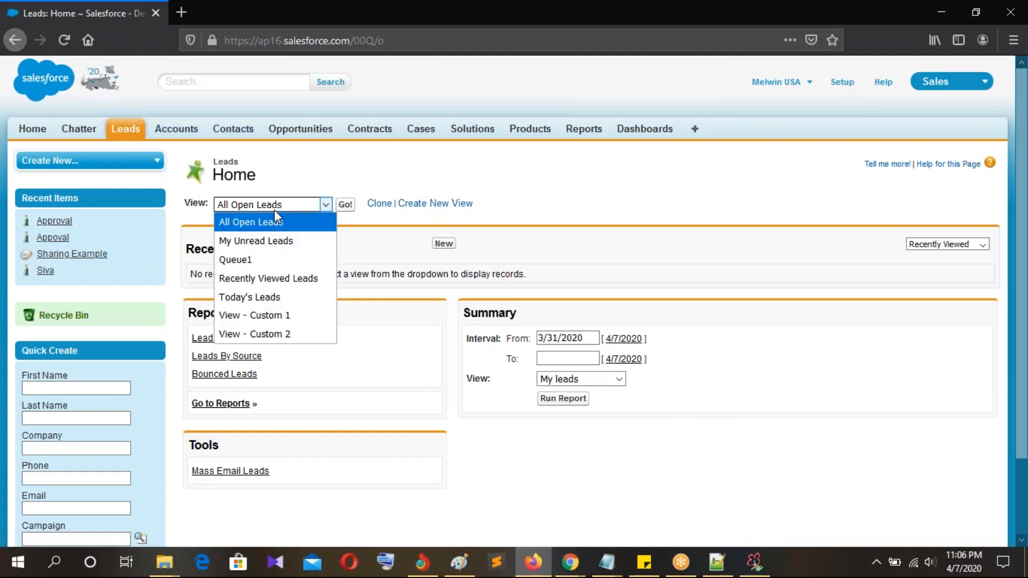
{"action": "left_click", "coordinate": [255, 298]}
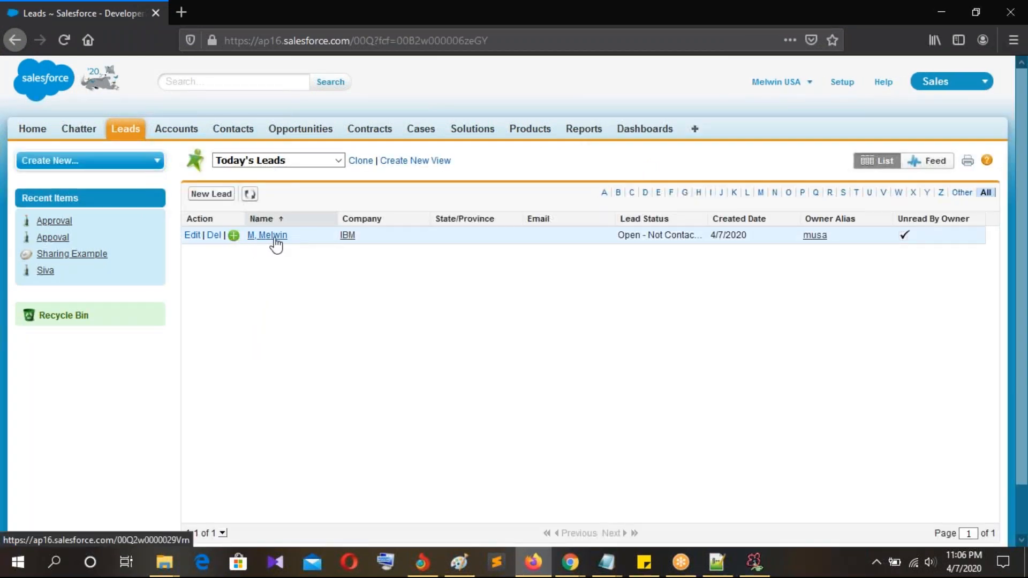
{"action": "left_click", "coordinate": [260, 240]}
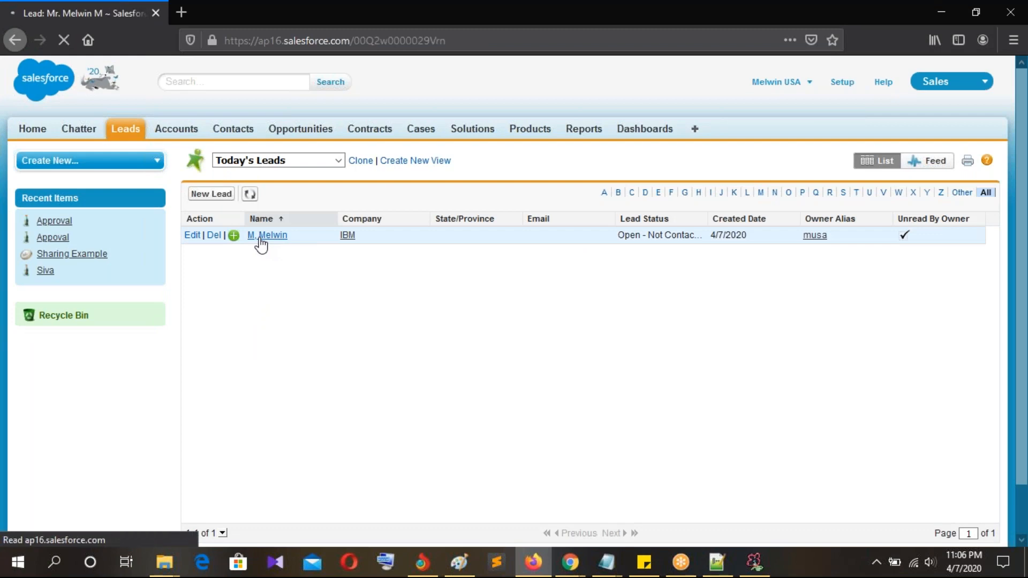
{"action": "scroll", "coordinate": [737, 332], "scroll_direction": "down", "scroll_amount": 4}
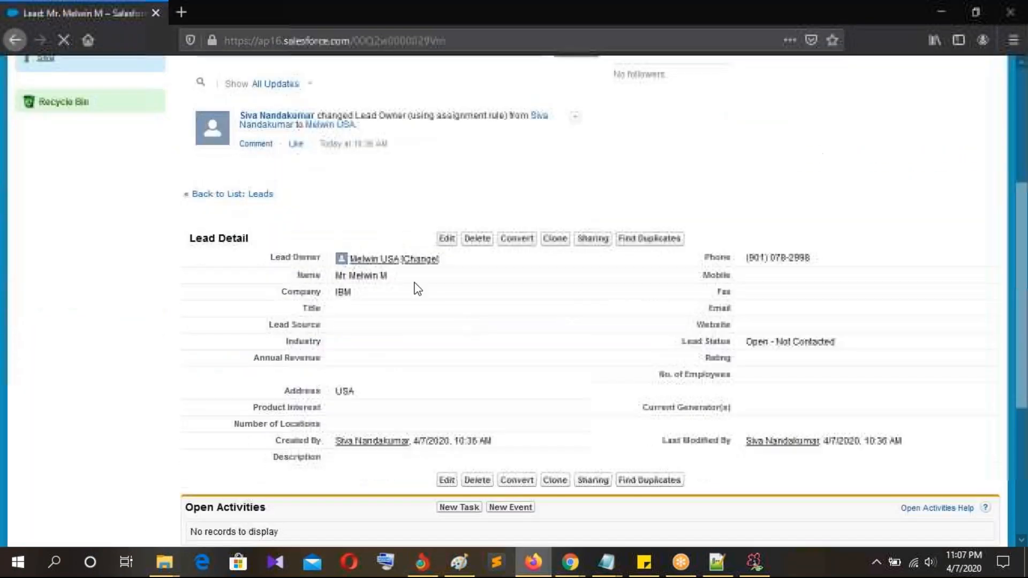
{"action": "left_click", "coordinate": [447, 238]}
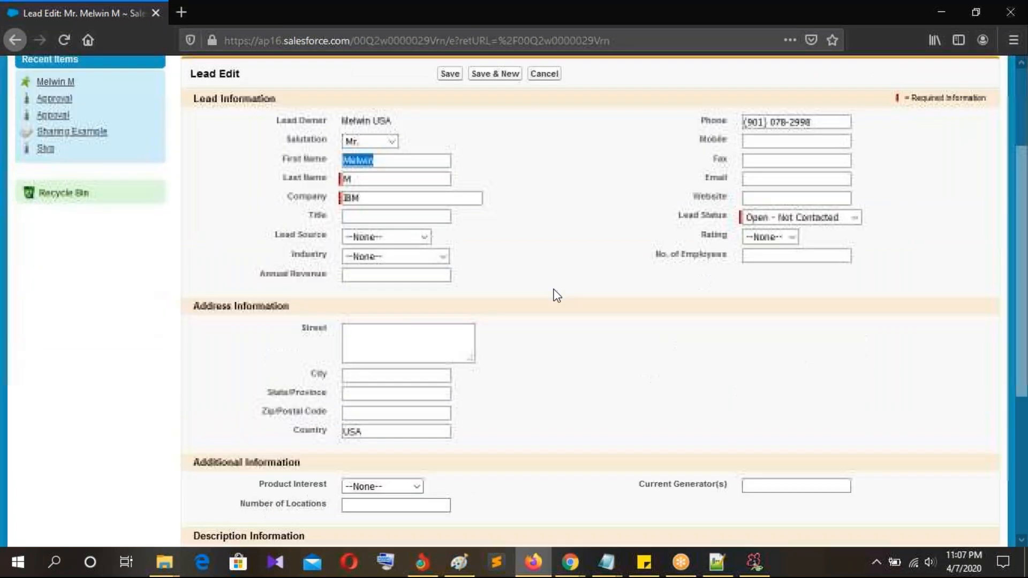
Step: Point out Country = USA on the IBM lead's edit form, then switch to the Notepad++ notes
{"action": "left_click", "coordinate": [374, 418]}
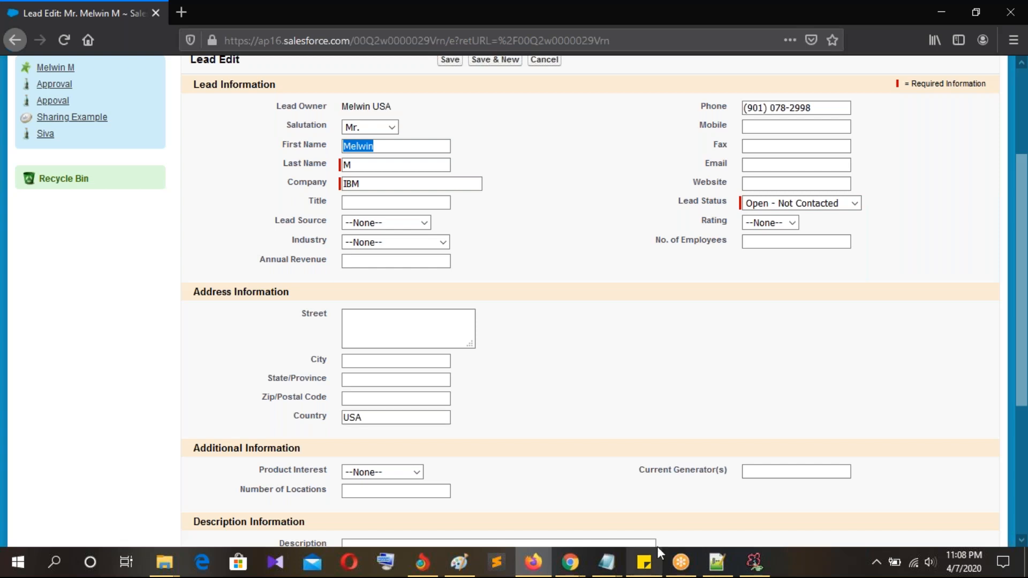
{"action": "left_click", "coordinate": [717, 562]}
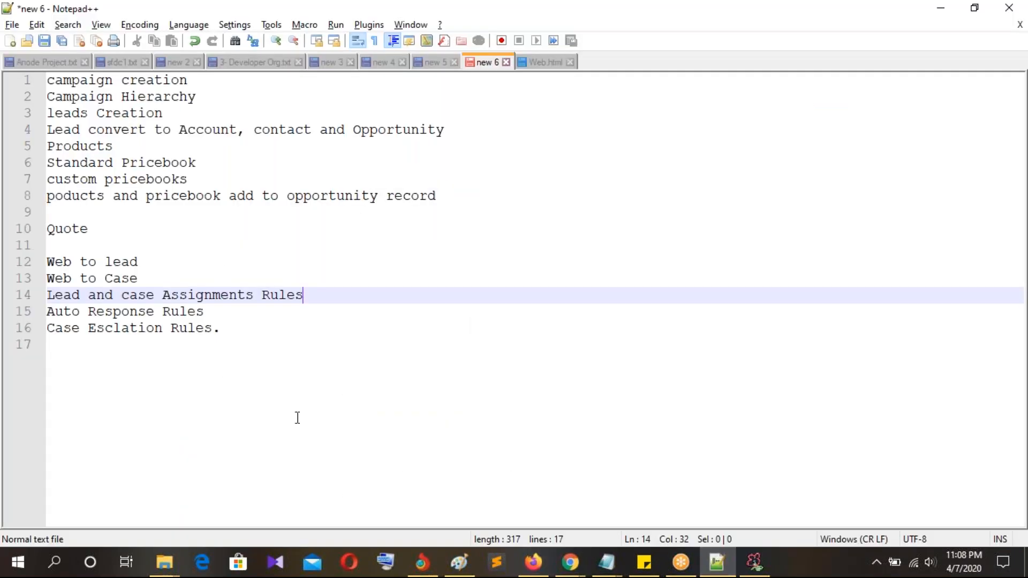
Step: Highlight the 'Auto Response Rules' topic in the notes, then return to the Salesforce lead edit form
{"action": "left_click_drag", "start_coordinate": [211, 312], "coordinate": [46, 312]}
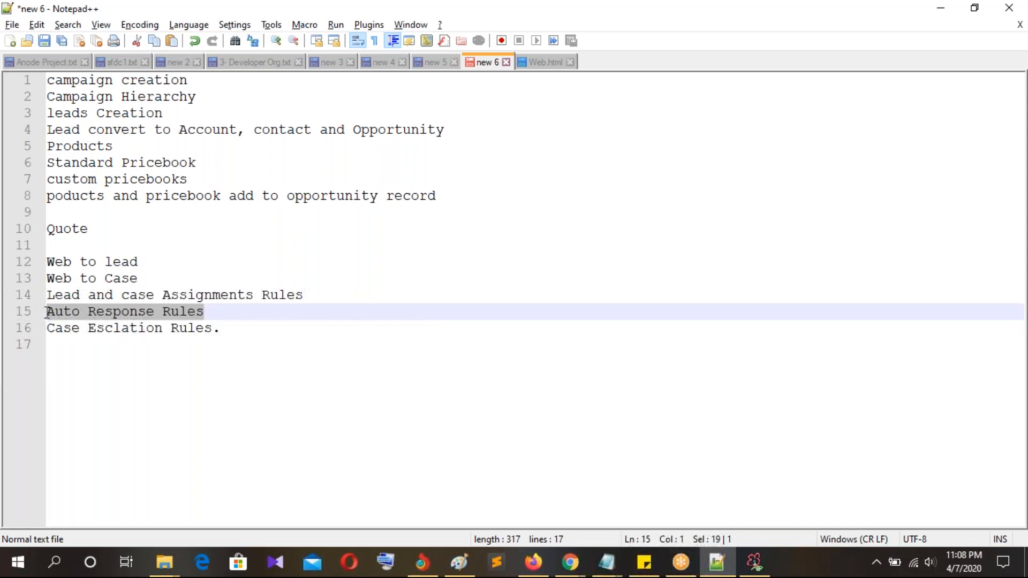
{"action": "left_click", "coordinate": [225, 327]}
{"action": "key", "text": "Up"}
{"action": "key", "text": "ctrl+shift+Left"}
{"action": "key", "text": "ctrl+shift+Left"}
{"action": "key", "text": "ctrl+shift+Left"}
{"action": "left_click", "coordinate": [342, 397]}
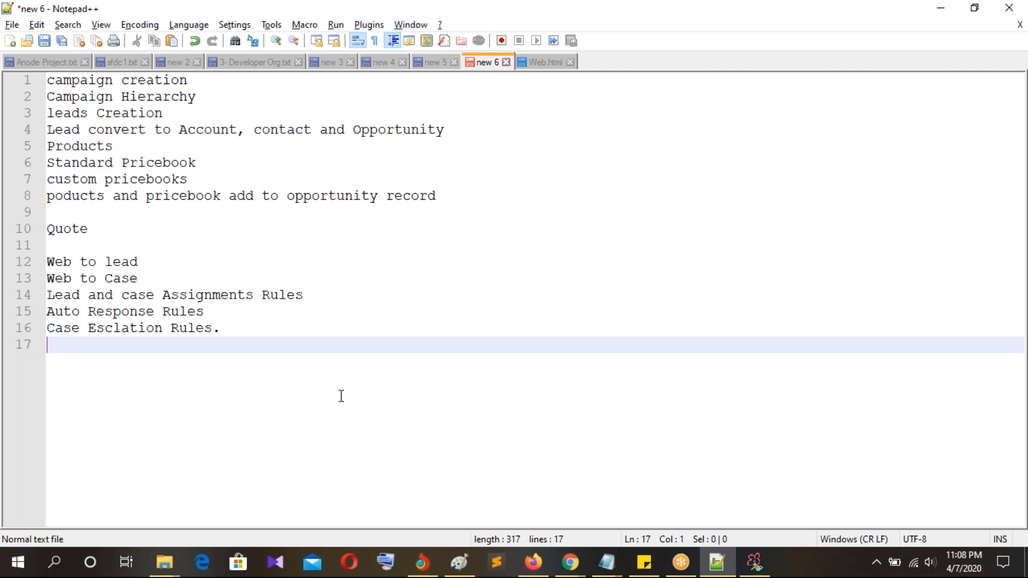
{"action": "key", "text": "alt+Tab"}
{"action": "scroll", "coordinate": [538, 438], "scroll_direction": "up", "scroll_amount": 3}
Step: Search setup for 'auto' and open the Lead Auto-Response Rules page
{"action": "left_click", "coordinate": [576, 558]}
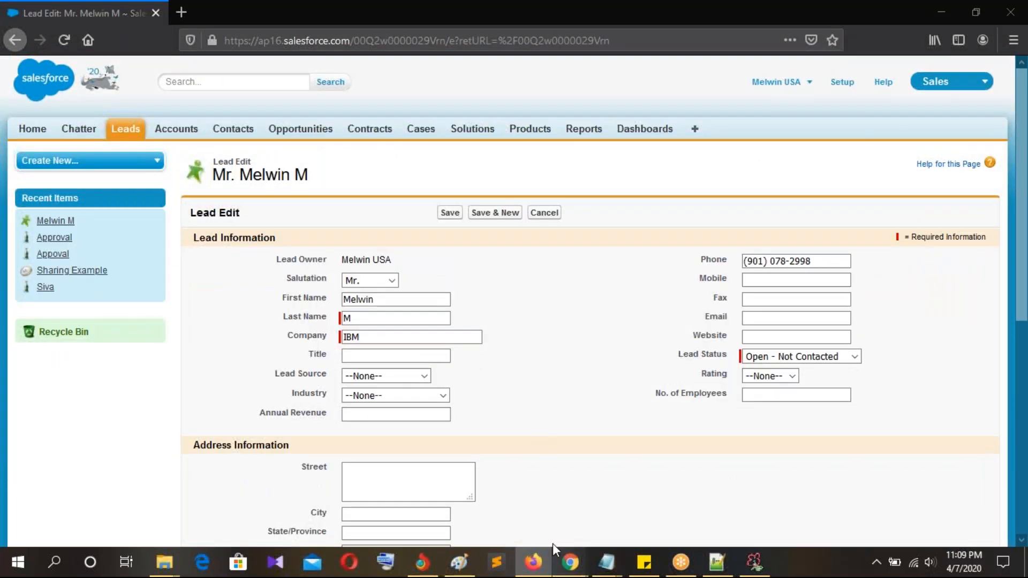
{"action": "scroll", "coordinate": [603, 238], "scroll_direction": "up", "scroll_amount": 3}
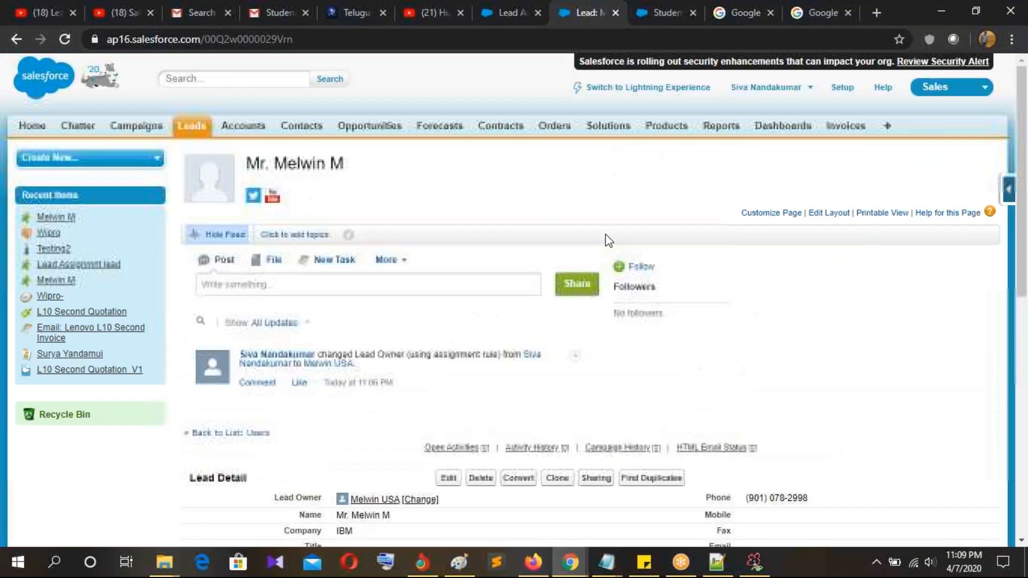
{"action": "left_click", "coordinate": [510, 21]}
{"action": "left_click", "coordinate": [60, 159]}
{"action": "type", "text": "auto"}
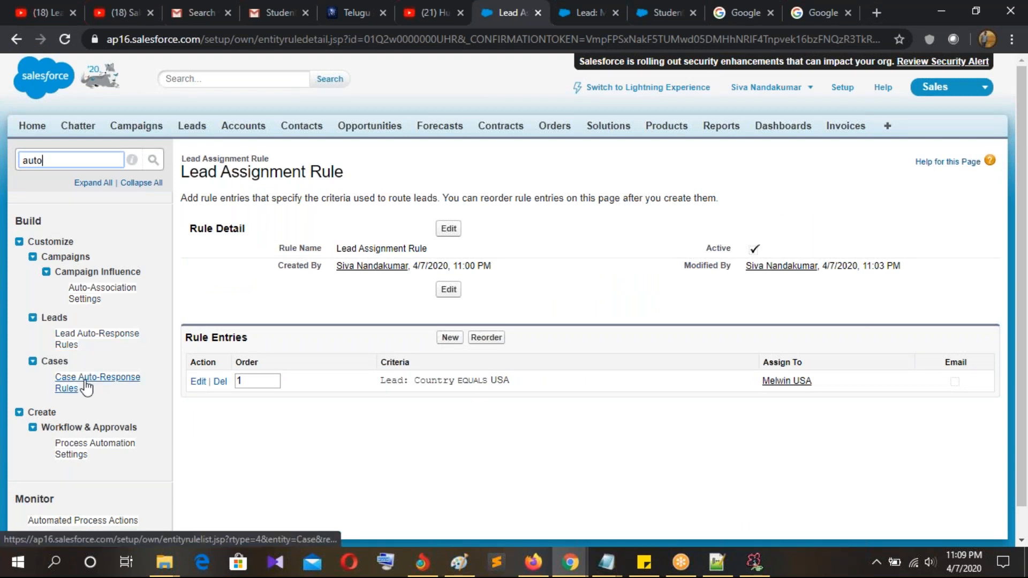
{"action": "left_click", "coordinate": [93, 337]}
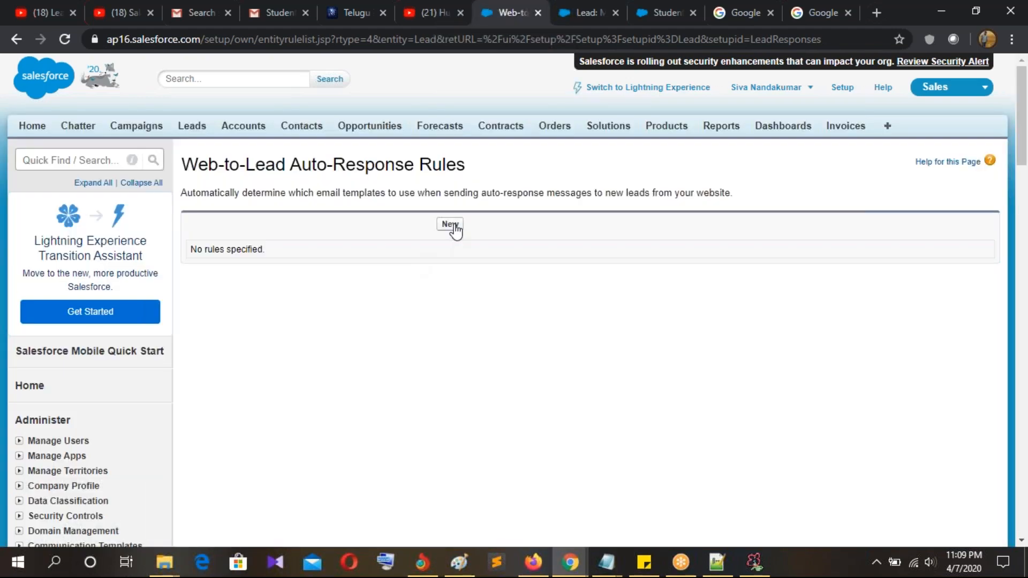
Step: Review the empty auto-response rules page's description and start a new rule
{"action": "left_click", "coordinate": [451, 225]}
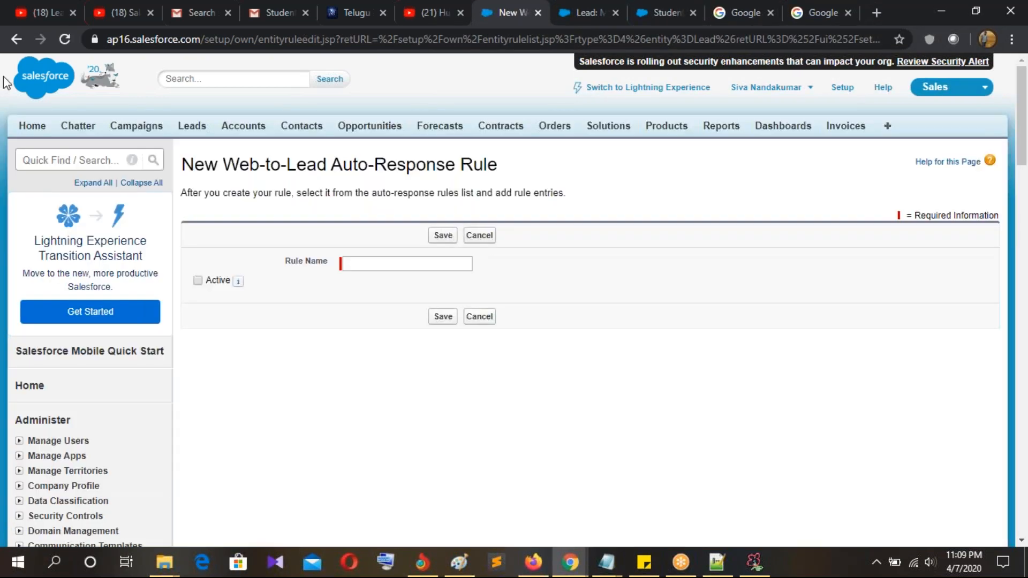
{"action": "left_click", "coordinate": [16, 39]}
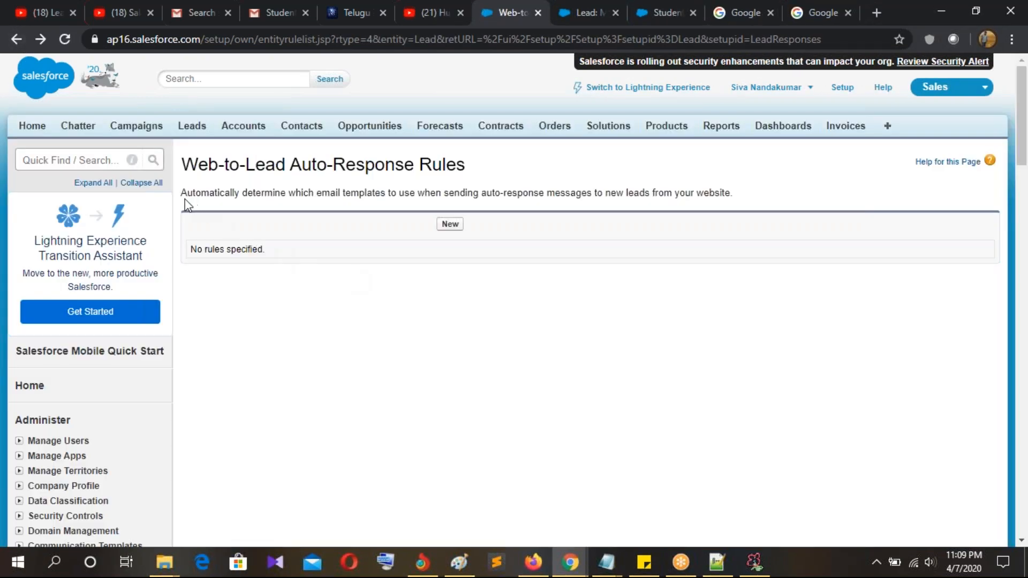
{"action": "left_click_drag", "start_coordinate": [179, 194], "coordinate": [522, 200]}
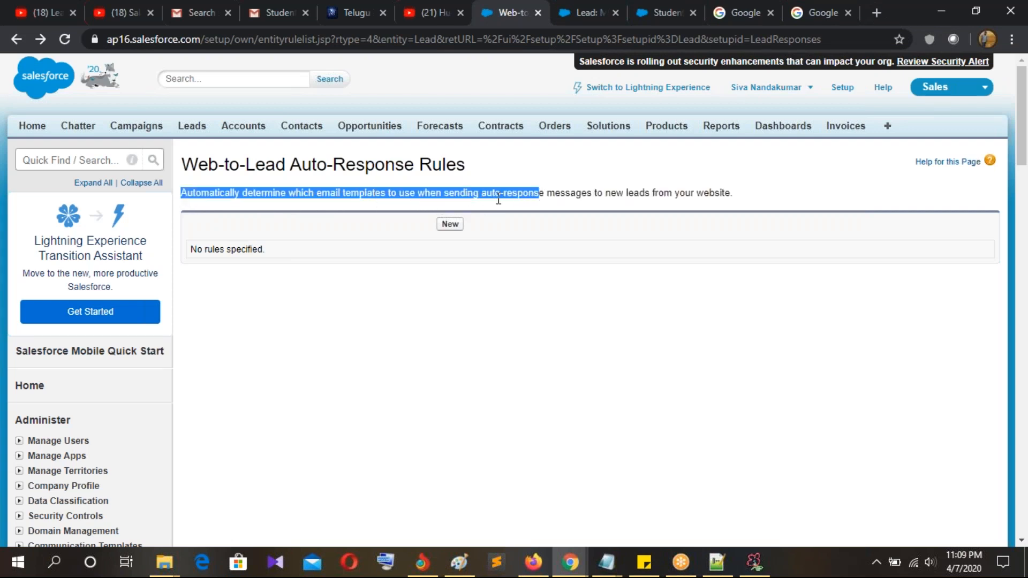
{"action": "mouse_move", "coordinate": [744, 194]}
{"action": "left_mouse_down"}
{"action": "mouse_move", "coordinate": [592, 195]}
{"action": "mouse_move", "coordinate": [746, 202]}
{"action": "left_mouse_up"}
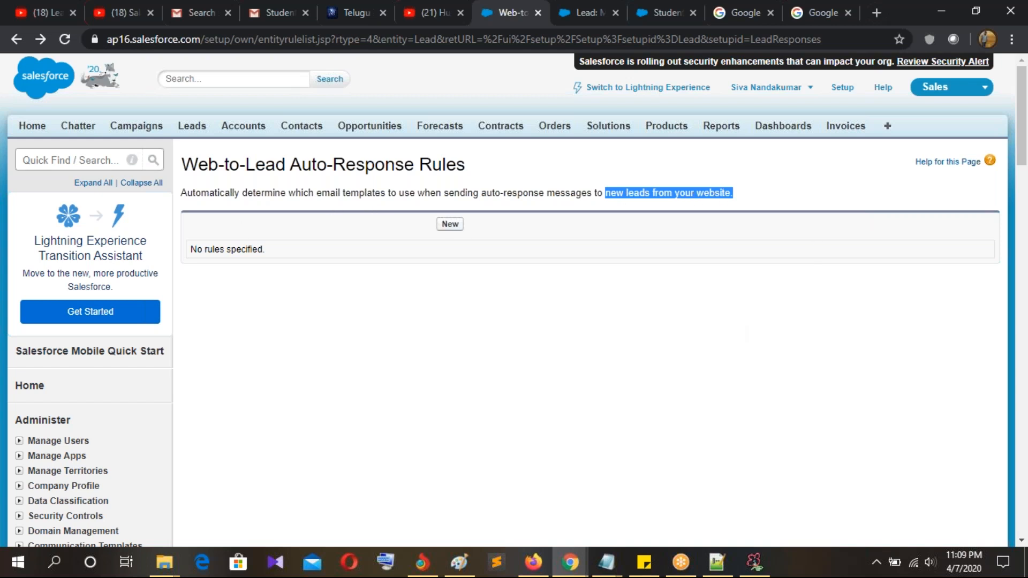
{"action": "left_click", "coordinate": [451, 224]}
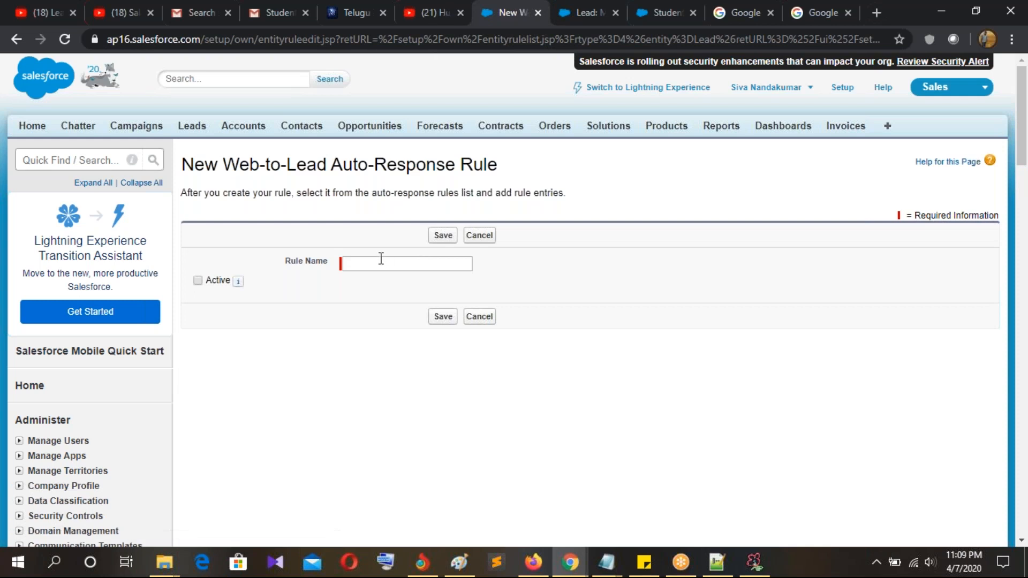
Step: Name the rule 'Lead Auto response Rule', mark it Active, save, and open its details
{"action": "left_click", "coordinate": [372, 263]}
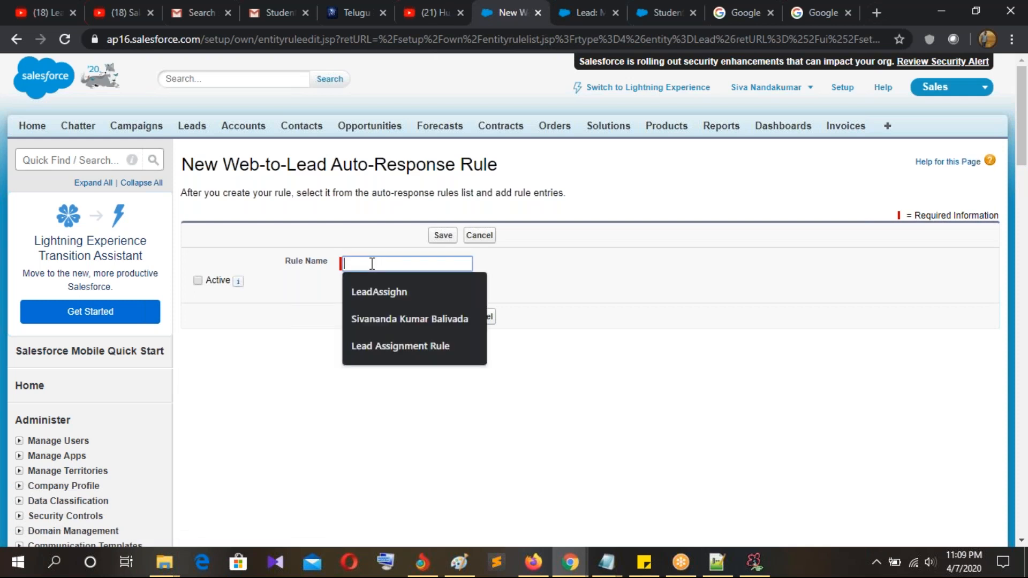
{"action": "left_click", "coordinate": [390, 346]}
{"action": "double_click", "coordinate": [406, 262]}
{"action": "type", "text": "Auto"}
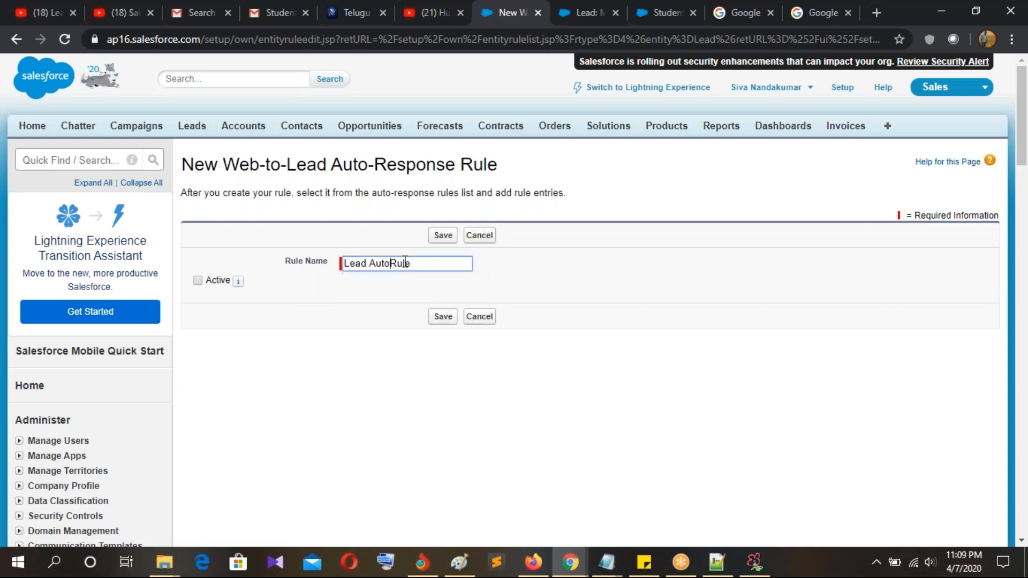
{"action": "type", "text": "respoinse"}
{"action": "key", "text": "BackSpace"}
{"action": "key", "text": "BackSpace"}
{"action": "key", "text": "BackSpace"}
{"action": "key", "text": "BackSpace"}
{"action": "type", "text": "nse"}
{"action": "right_click", "coordinate": [411, 262]}
{"action": "left_click", "coordinate": [425, 275]}
{"action": "left_click", "coordinate": [197, 281]}
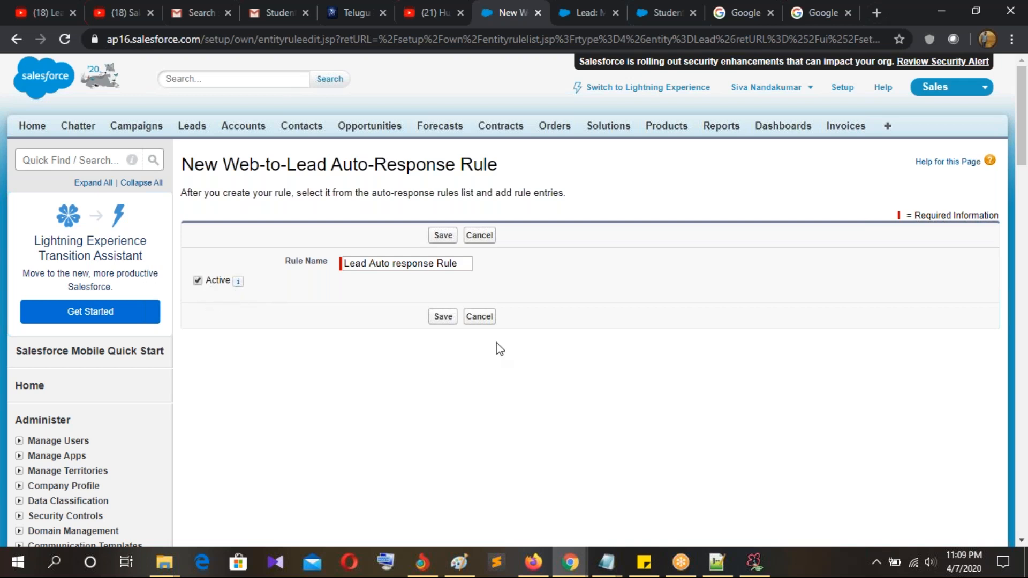
{"action": "left_click", "coordinate": [449, 318]}
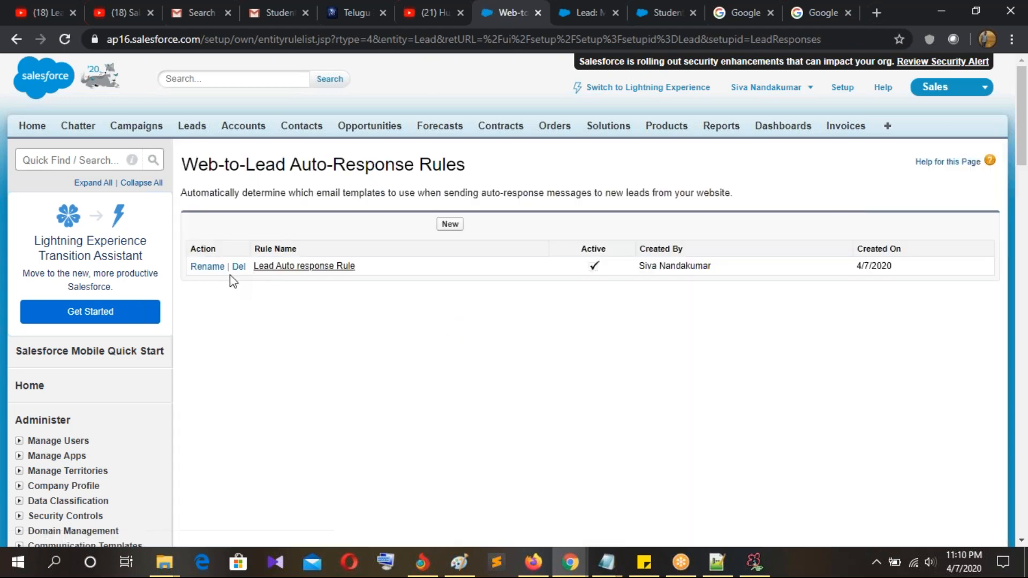
{"action": "left_click", "coordinate": [291, 266]}
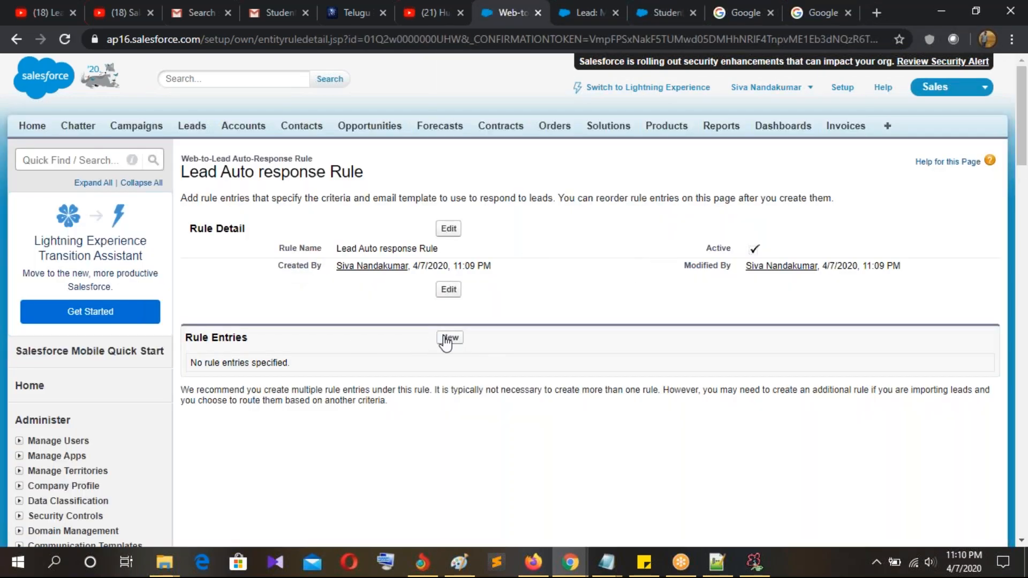
Step: Add a rule entry with sort order 1 and criteria Lead: Country equals UK
{"action": "left_click", "coordinate": [445, 338]}
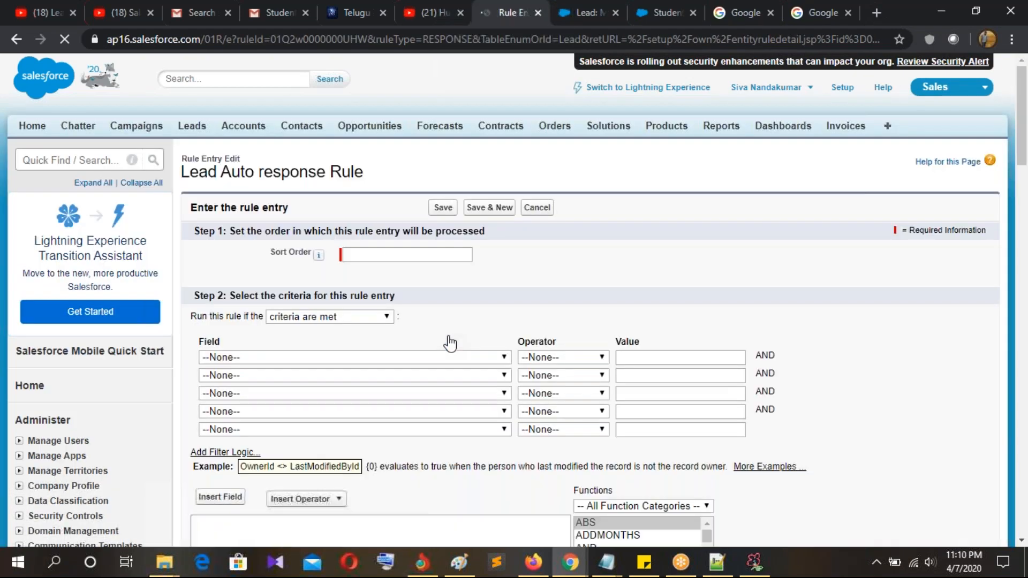
{"action": "scroll", "coordinate": [451, 343], "scroll_direction": "down", "scroll_amount": 1}
{"action": "left_click", "coordinate": [397, 178]}
{"action": "type", "text": "1"}
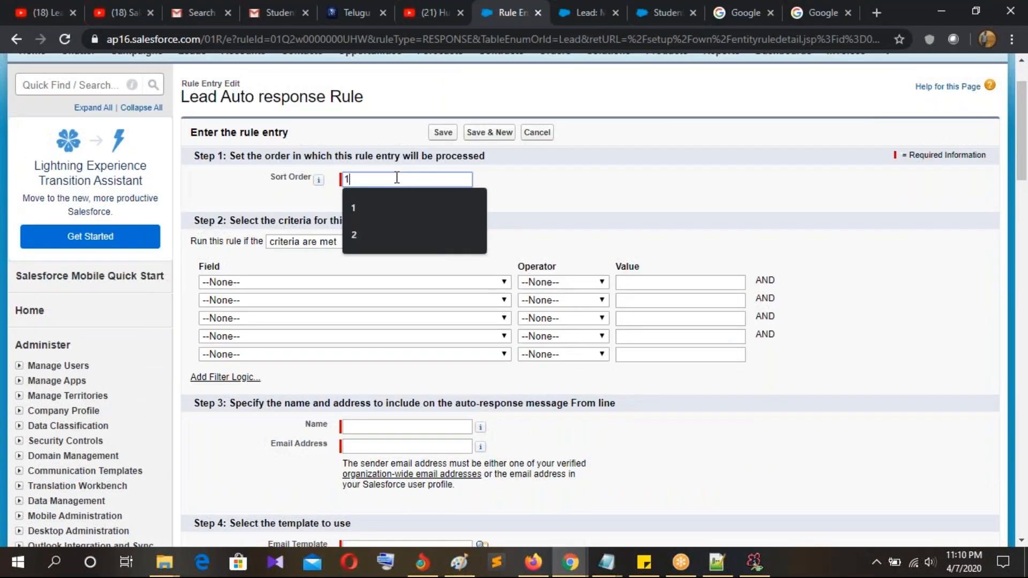
{"action": "left_click", "coordinate": [507, 211]}
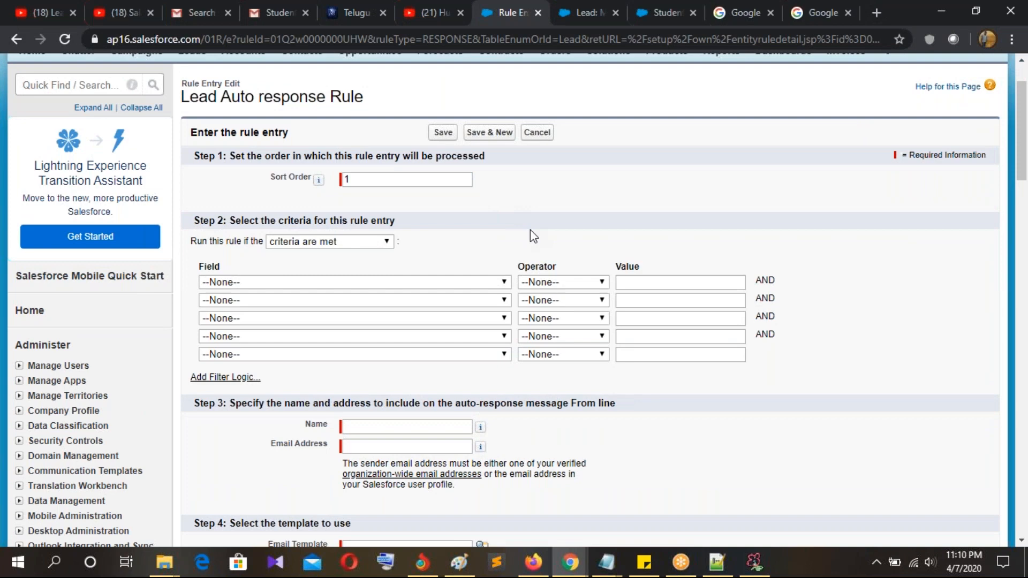
{"action": "scroll", "coordinate": [530, 229], "scroll_direction": "down", "scroll_amount": 3}
{"action": "scroll", "coordinate": [530, 230], "scroll_direction": "up", "scroll_amount": 3}
{"action": "left_click", "coordinate": [287, 283]}
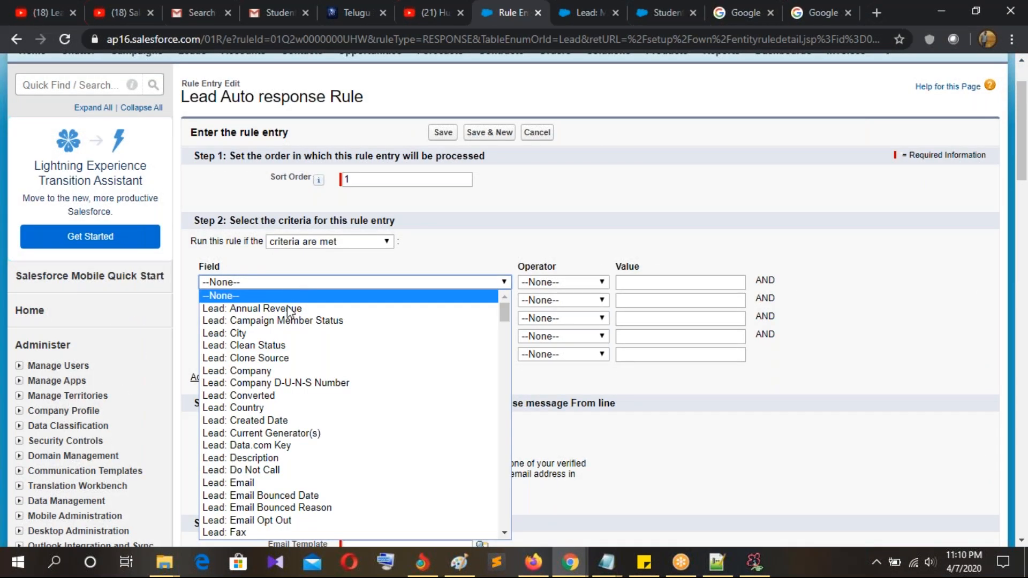
{"action": "left_click", "coordinate": [271, 409]}
{"action": "left_click", "coordinate": [546, 282]}
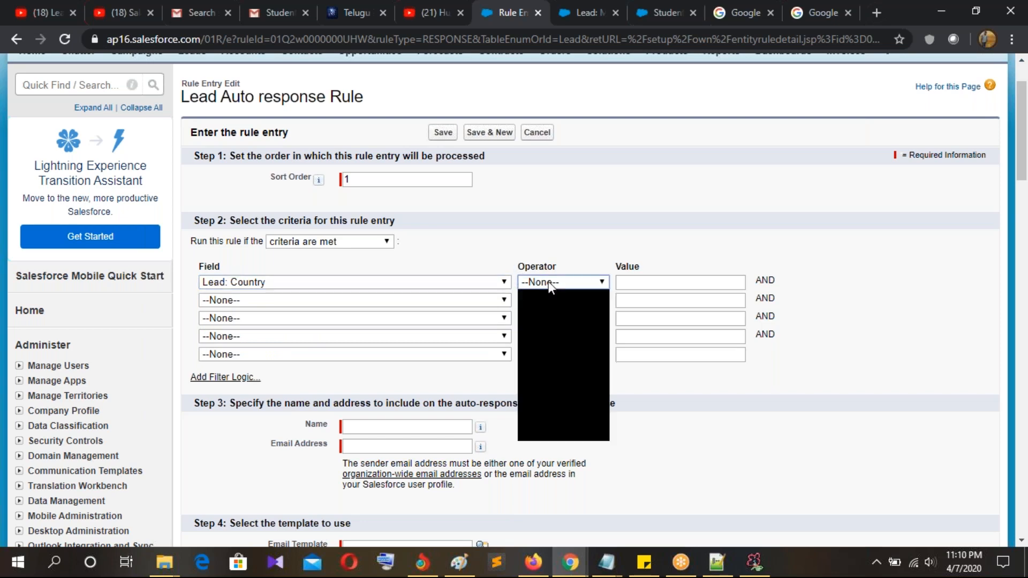
{"action": "left_click", "coordinate": [541, 306]}
{"action": "left_click", "coordinate": [721, 282]}
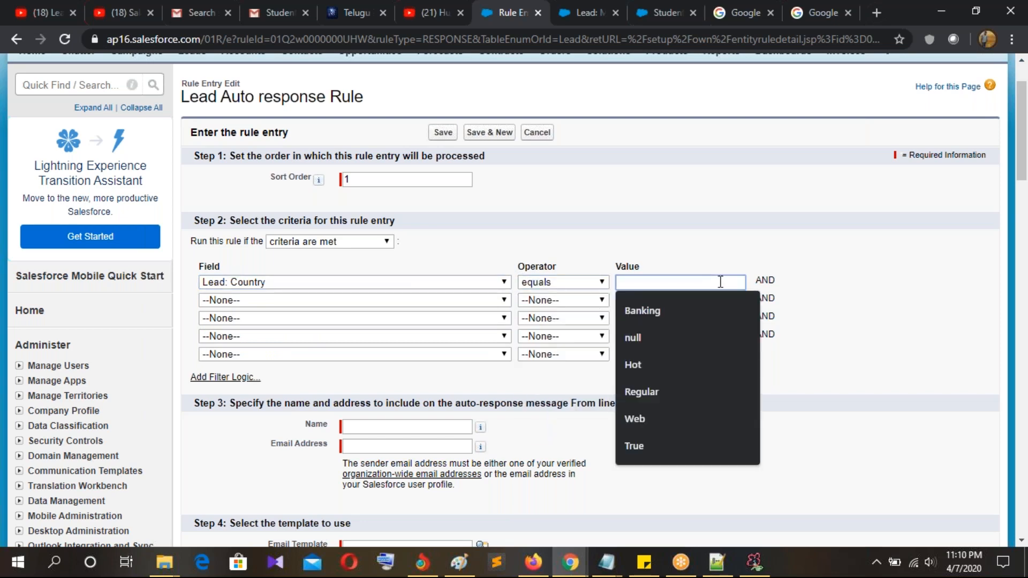
{"action": "type", "text": "UK"}
Step: Fill in the reply sender's name and email address from saved suggestions
{"action": "scroll", "coordinate": [643, 343], "scroll_direction": "down", "scroll_amount": 3}
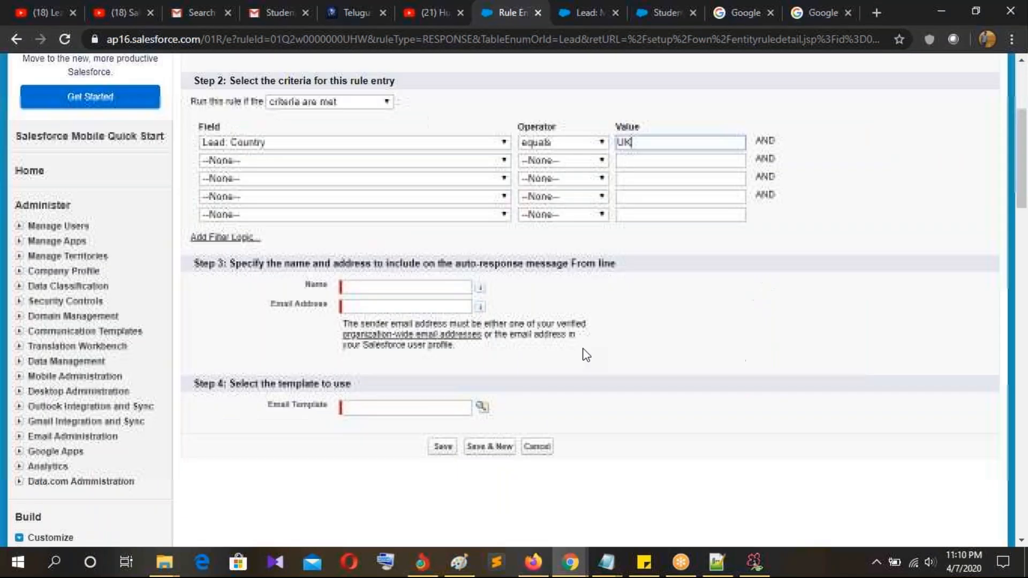
{"action": "left_click_drag", "start_coordinate": [230, 253], "coordinate": [623, 264]}
{"action": "left_click", "coordinate": [629, 259]}
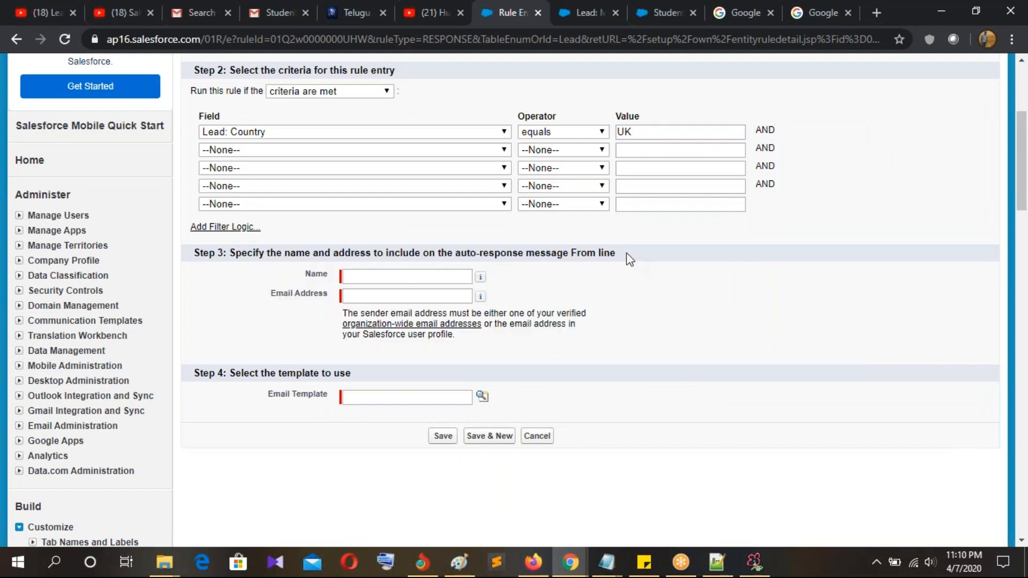
{"action": "left_click", "coordinate": [365, 275]}
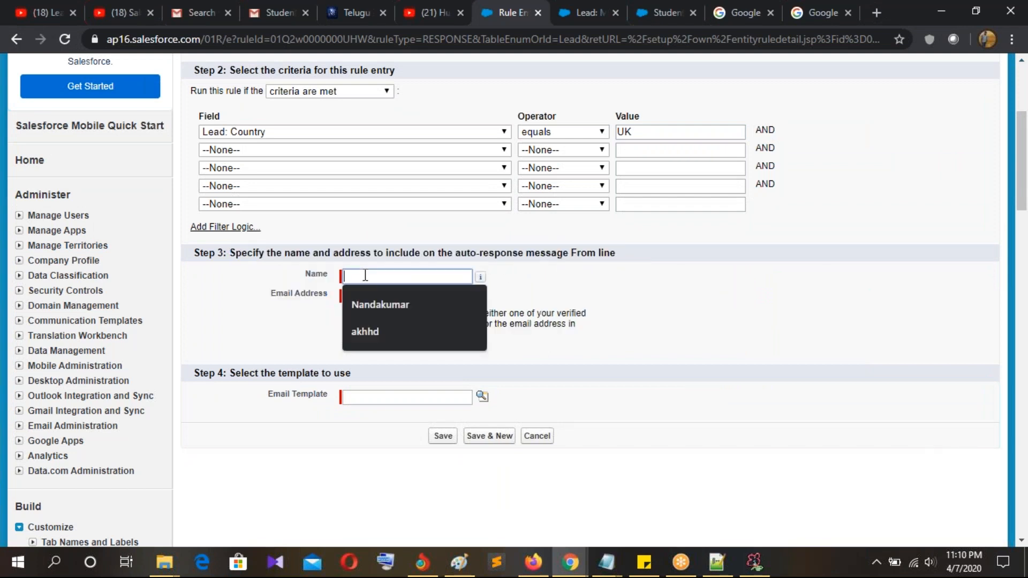
{"action": "type", "text": "Nan"}
{"action": "left_click", "coordinate": [367, 294]}
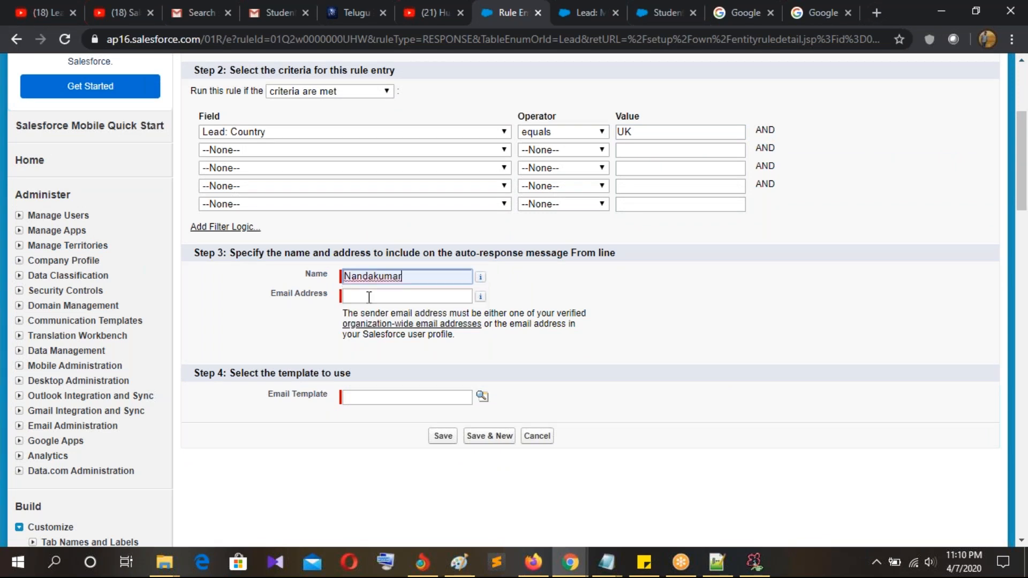
{"action": "left_click", "coordinate": [369, 296]}
{"action": "left_click", "coordinate": [387, 321]}
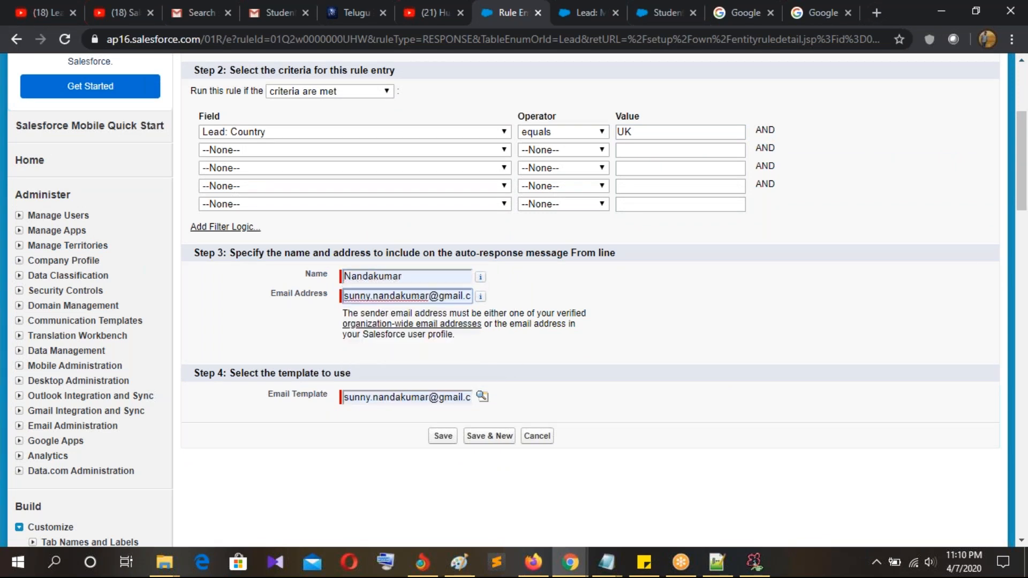
Step: Choose the Sales: New Customer Email template and save the entry
{"action": "left_click", "coordinate": [451, 400]}
{"action": "left_click", "coordinate": [482, 397]}
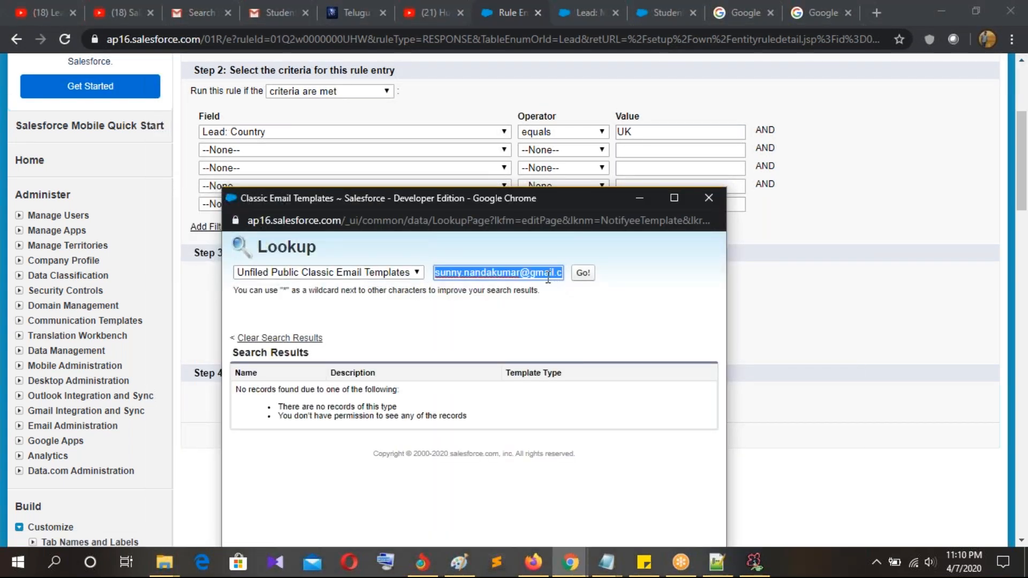
{"action": "key", "text": "BackSpace"}
{"action": "left_click", "coordinate": [583, 272]}
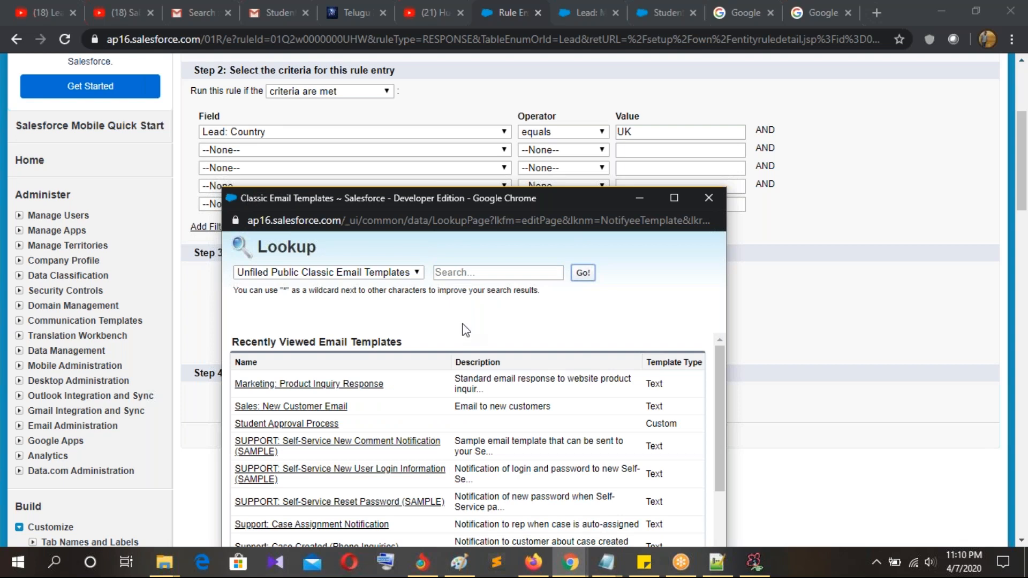
{"action": "scroll", "coordinate": [329, 455], "scroll_direction": "down", "scroll_amount": 2}
{"action": "scroll", "coordinate": [352, 452], "scroll_direction": "down", "scroll_amount": 1}
{"action": "scroll", "coordinate": [352, 452], "scroll_direction": "up", "scroll_amount": 3}
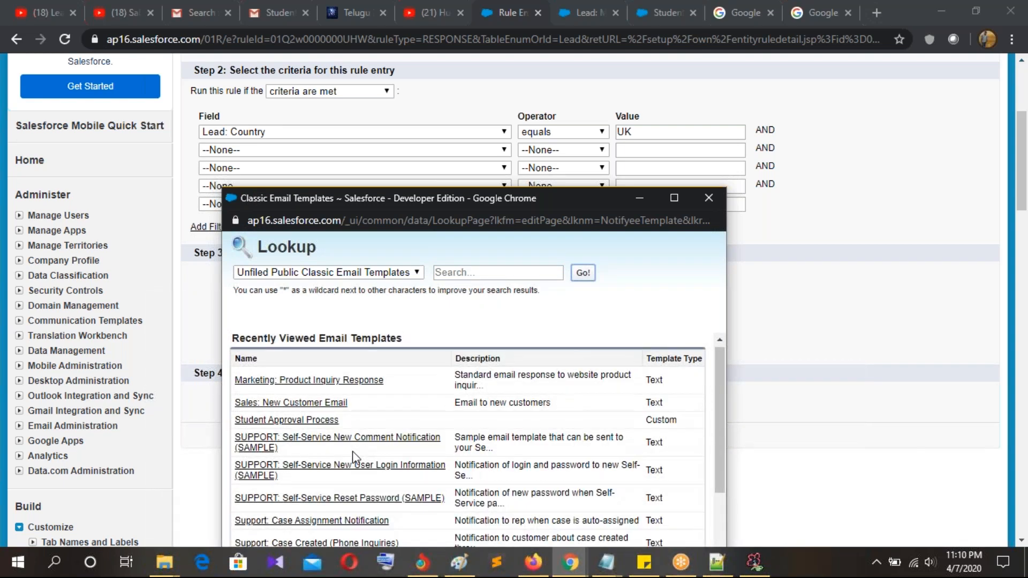
{"action": "scroll", "coordinate": [380, 407], "scroll_direction": "down", "scroll_amount": 3}
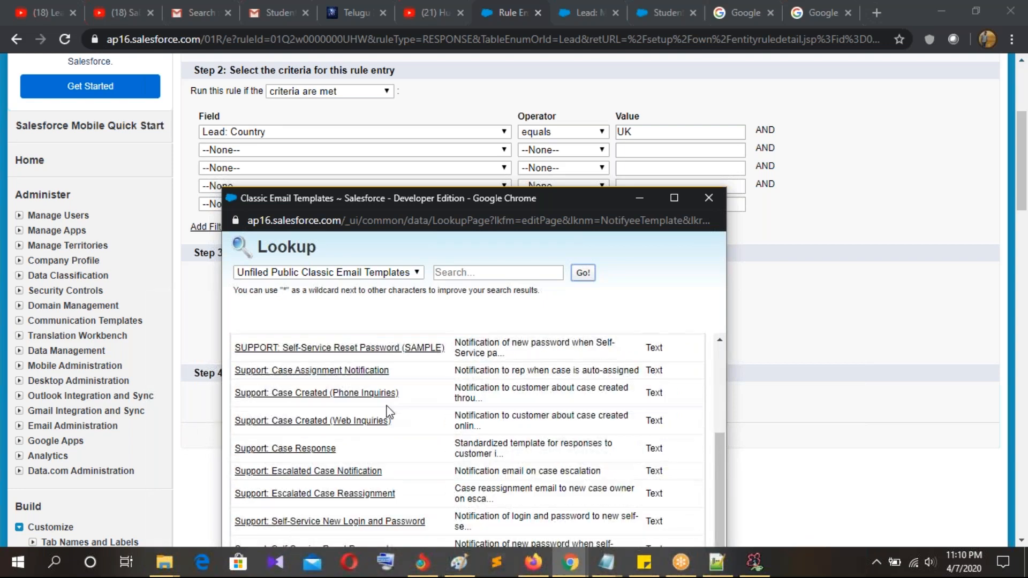
{"action": "scroll", "coordinate": [345, 418], "scroll_direction": "up", "scroll_amount": 3}
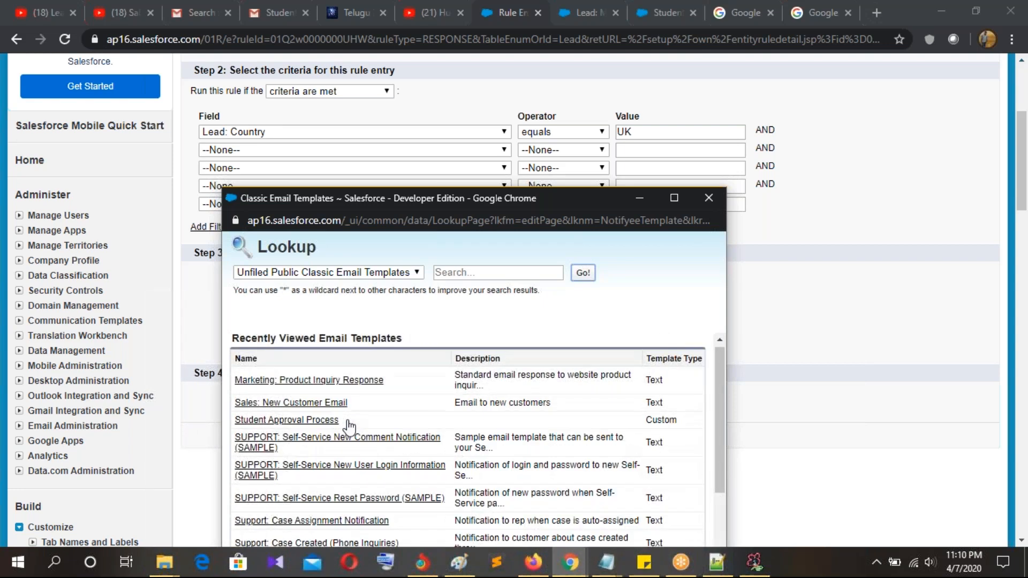
{"action": "left_click", "coordinate": [313, 403]}
{"action": "left_click", "coordinate": [445, 436]}
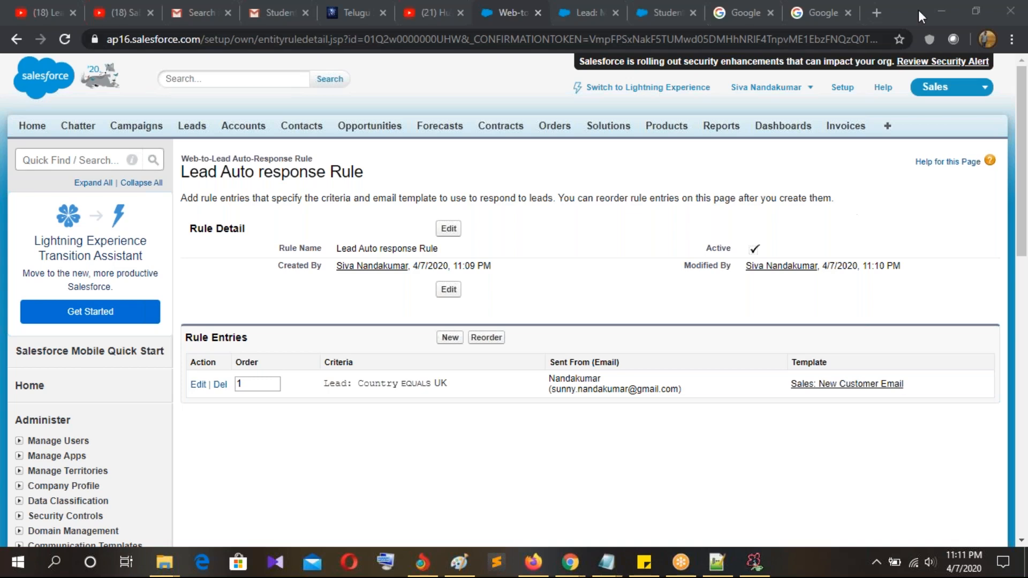
Step: Minimize the open windows and open the local Web.html lead form in the browser
{"action": "left_click", "coordinate": [940, 11]}
{"action": "left_click", "coordinate": [940, 12]}
{"action": "left_click", "coordinate": [940, 12]}
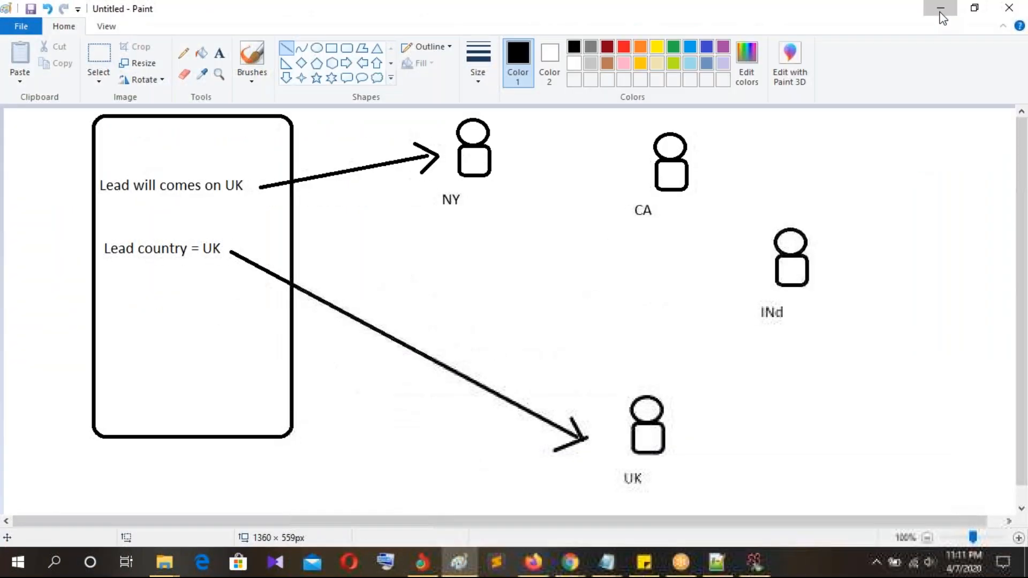
{"action": "left_click", "coordinate": [942, 15]}
{"action": "left_click", "coordinate": [939, 11]}
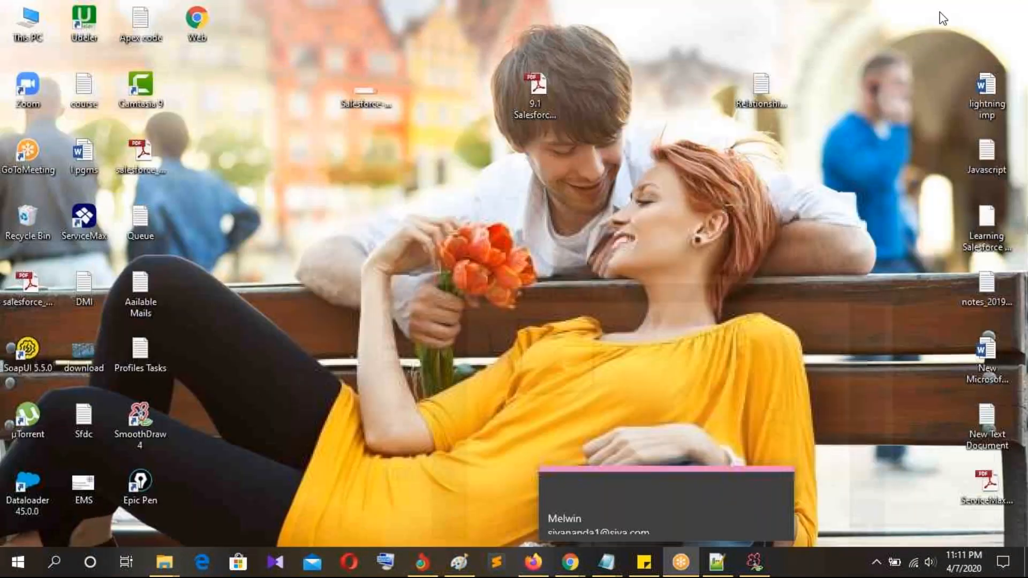
{"action": "double_click", "coordinate": [207, 18]}
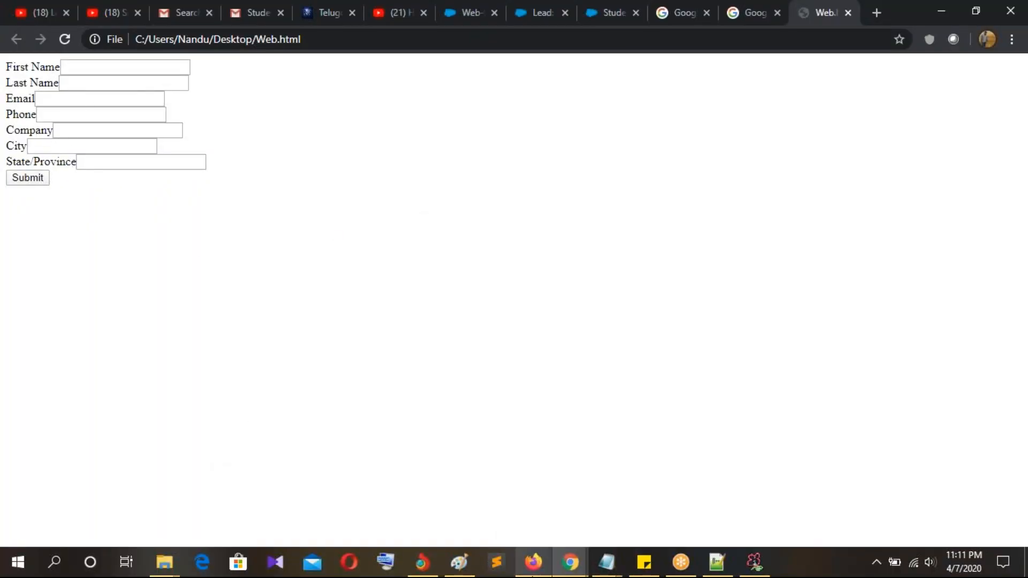
{"action": "left_click", "coordinate": [571, 562]}
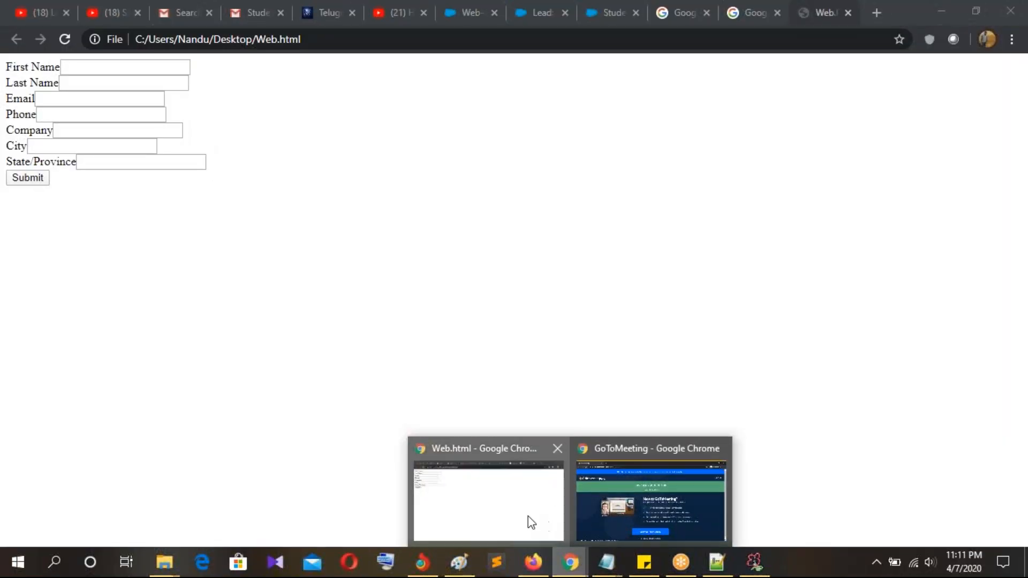
{"action": "left_click", "coordinate": [529, 523]}
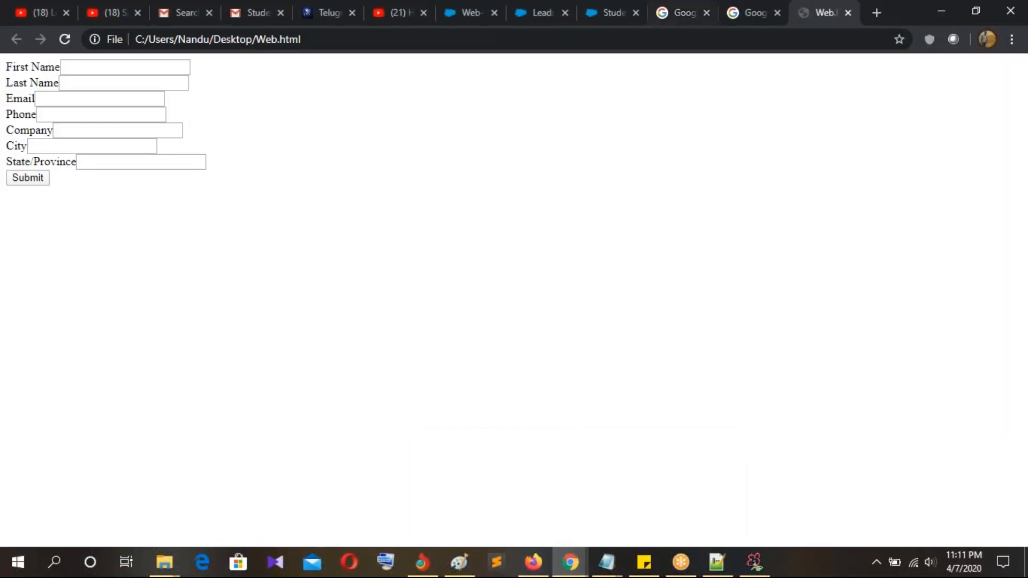
Step: Search setup for 'web' and start creating a new Web-to-Lead form
{"action": "left_click", "coordinate": [610, 13]}
{"action": "left_click", "coordinate": [524, 20]}
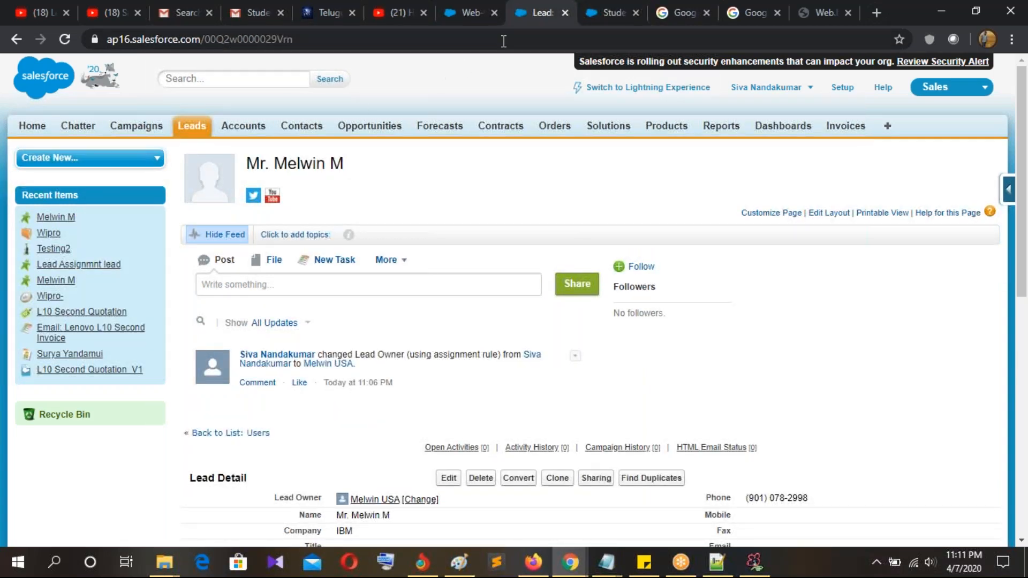
{"action": "left_click", "coordinate": [841, 88]}
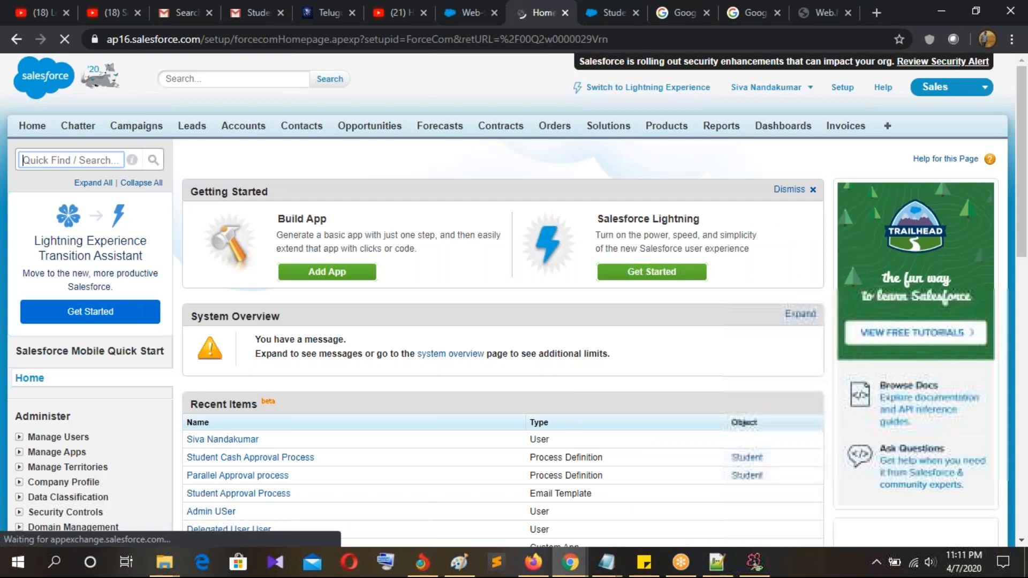
{"action": "left_click", "coordinate": [50, 166]}
{"action": "type", "text": "web"}
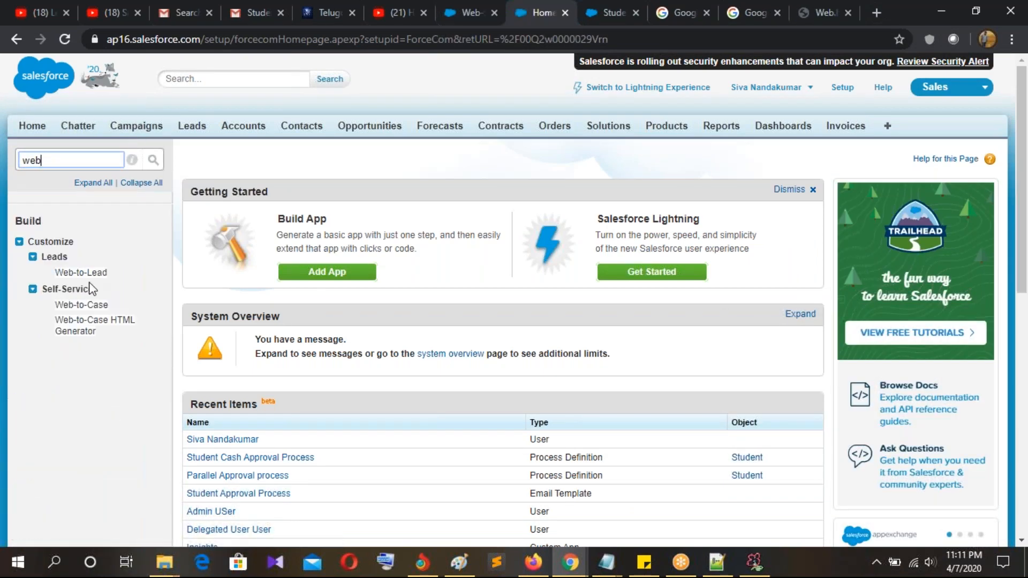
{"action": "left_click", "coordinate": [84, 272]}
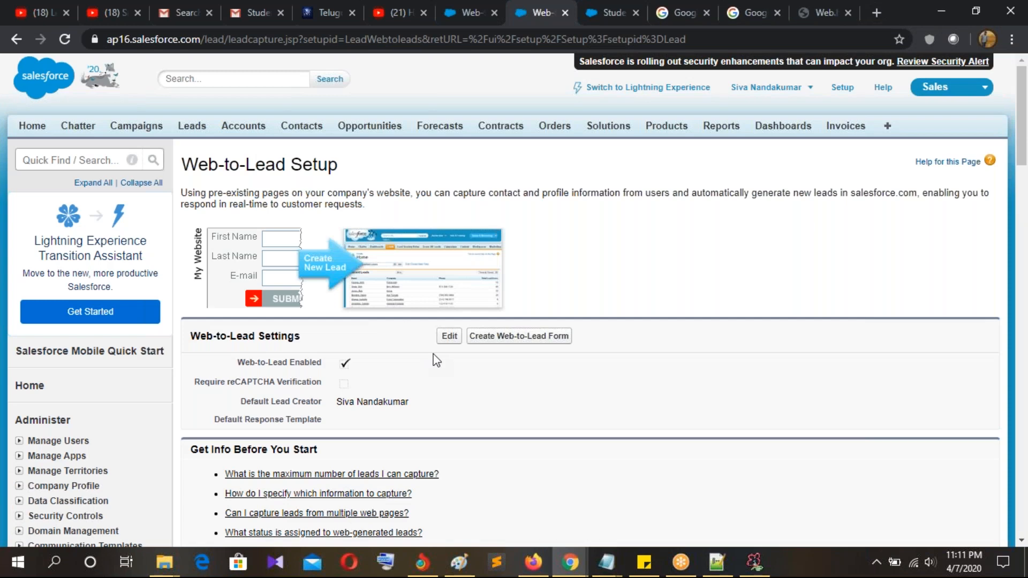
{"action": "scroll", "coordinate": [432, 361], "scroll_direction": "down", "scroll_amount": 5}
{"action": "scroll", "coordinate": [431, 361], "scroll_direction": "up", "scroll_amount": 5}
{"action": "left_click", "coordinate": [491, 337]}
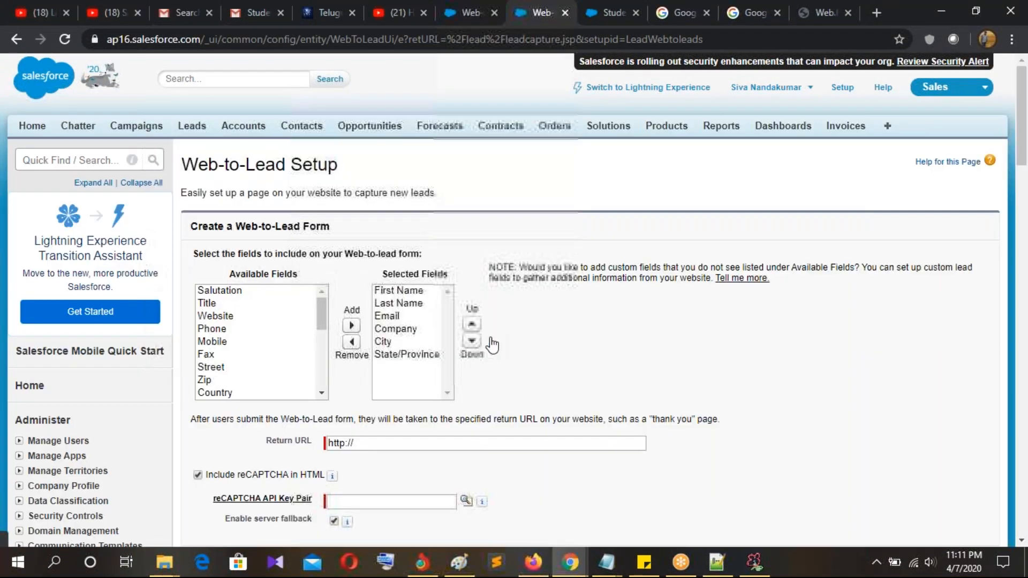
{"action": "scroll", "coordinate": [489, 343], "scroll_direction": "down", "scroll_amount": 3}
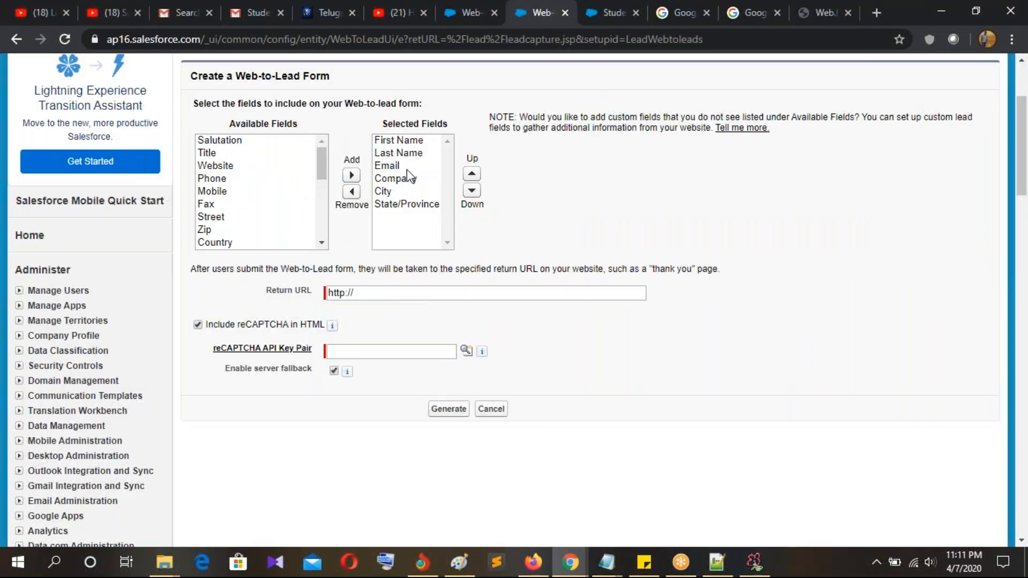
{"action": "scroll", "coordinate": [282, 207], "scroll_direction": "down", "scroll_amount": 2}
{"action": "left_click", "coordinate": [215, 168]}
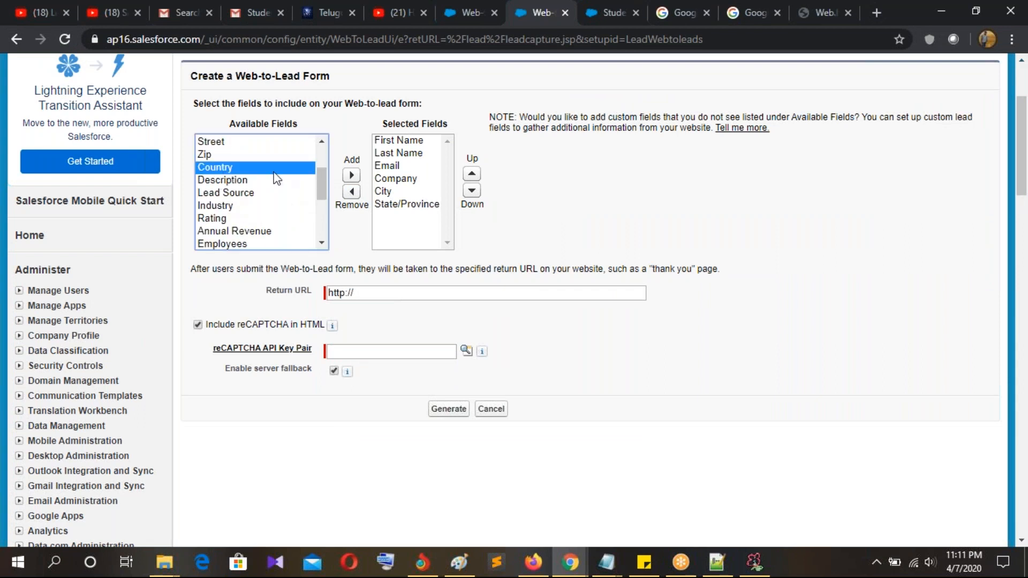
{"action": "left_click", "coordinate": [351, 175]}
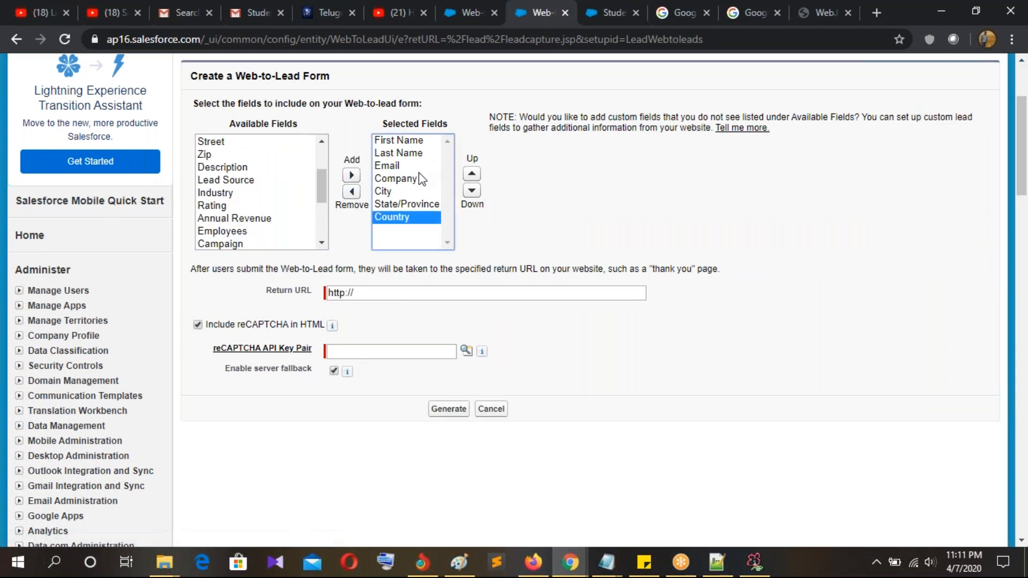
{"action": "left_click", "coordinate": [397, 292]}
{"action": "left_click", "coordinate": [391, 318]}
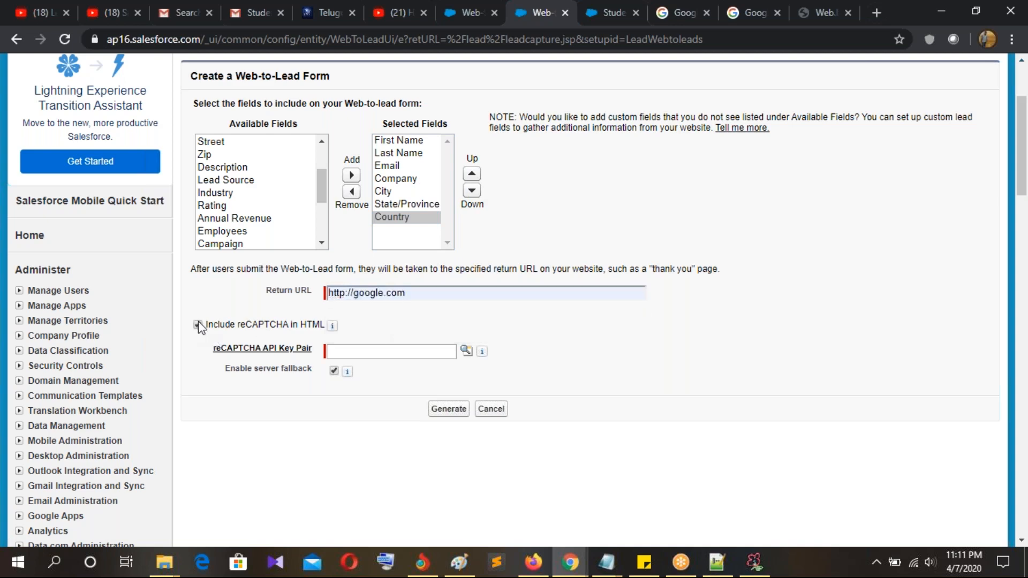
{"action": "left_click", "coordinate": [197, 324]}
{"action": "left_click", "coordinate": [452, 371]}
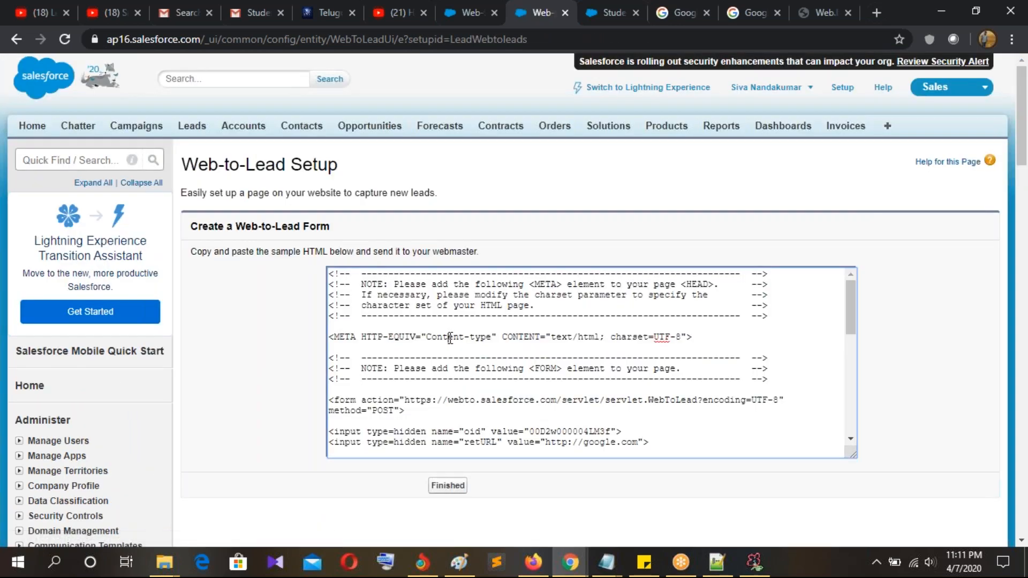
Step: Select all of the generated HTML, then switch to the 'new 5' file in Notepad++
{"action": "left_click", "coordinate": [451, 339]}
{"action": "key", "text": "ctrl+a"}
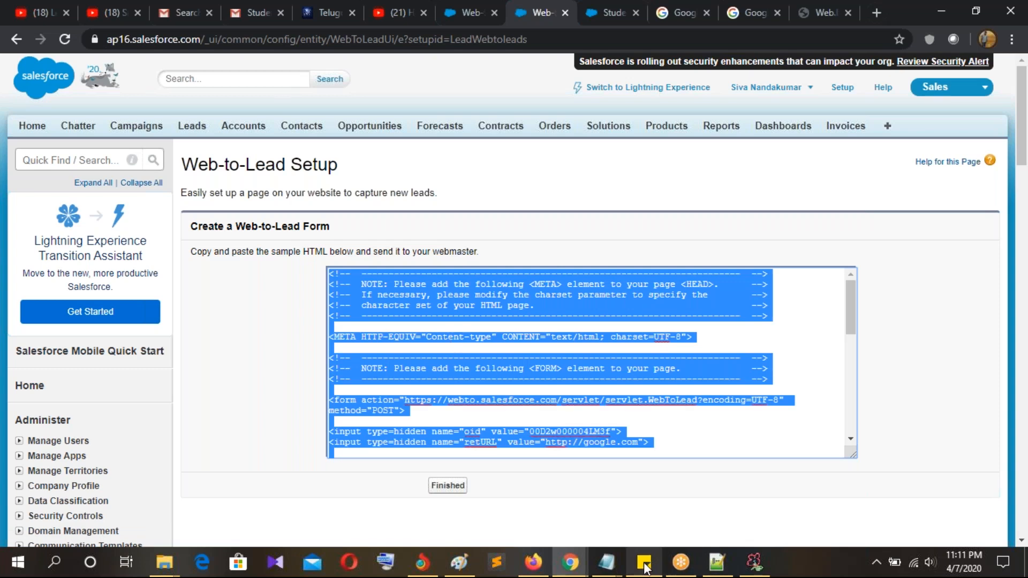
{"action": "left_click", "coordinate": [717, 563]}
{"action": "left_click", "coordinate": [437, 63]}
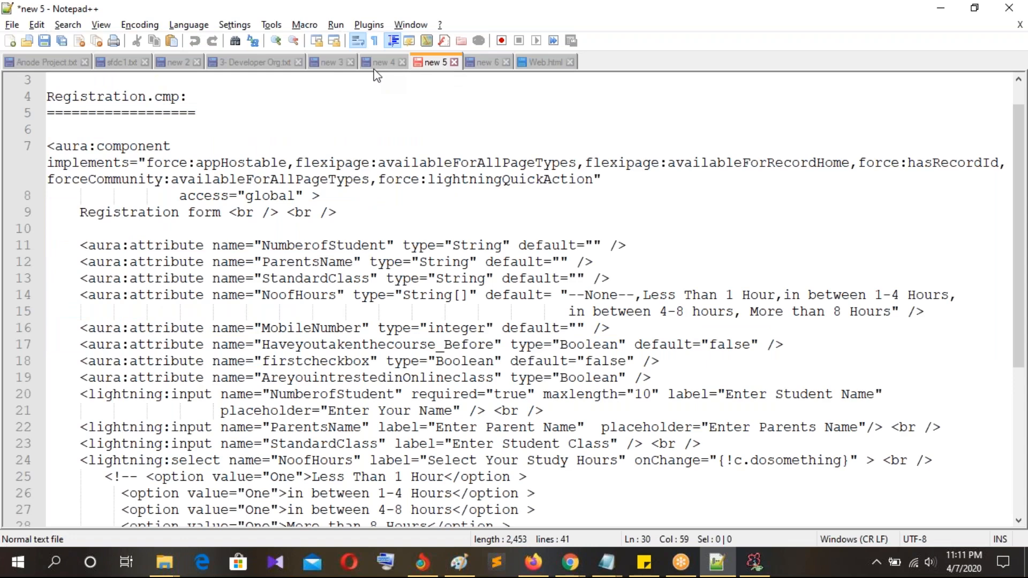
Step: Replace Web.html's contents with the copied form HTML, then go back to the browser
{"action": "left_click", "coordinate": [482, 62]}
{"action": "left_click", "coordinate": [545, 63]}
{"action": "scroll", "coordinate": [400, 320], "scroll_direction": "down", "scroll_amount": 1}
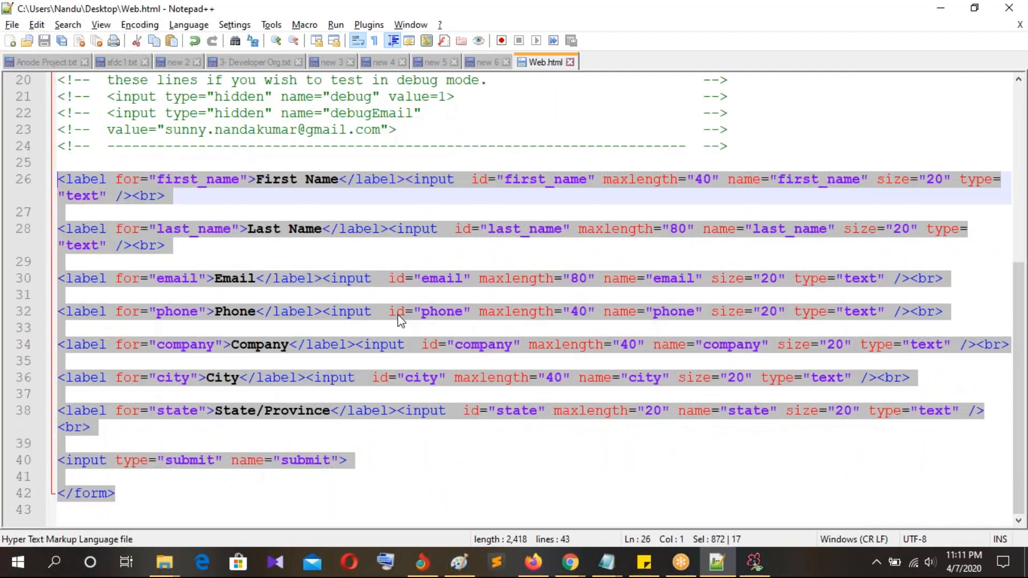
{"action": "key", "text": "ctrl+a"}
{"action": "key", "text": "ctrl+v"}
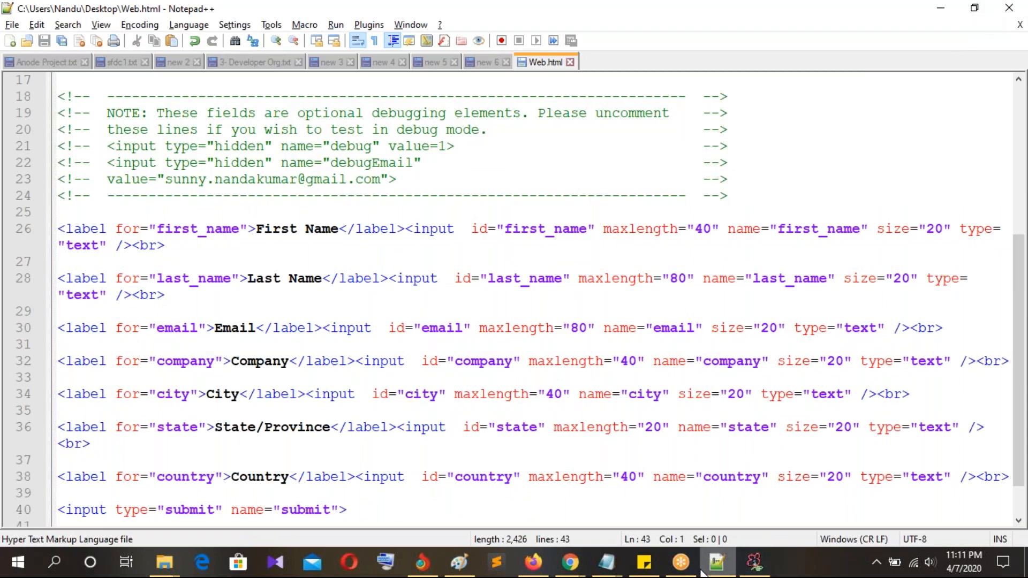
{"action": "left_click", "coordinate": [571, 563]}
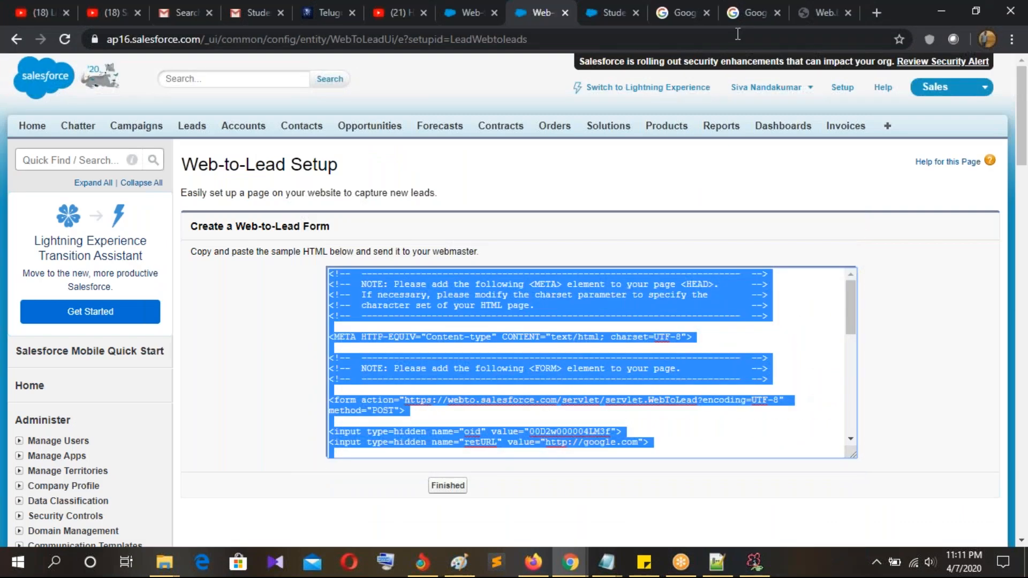
Step: Reload the local Web.html lead form so it shows the new Country field
{"action": "left_click", "coordinate": [825, 12]}
{"action": "left_click", "coordinate": [67, 39]}
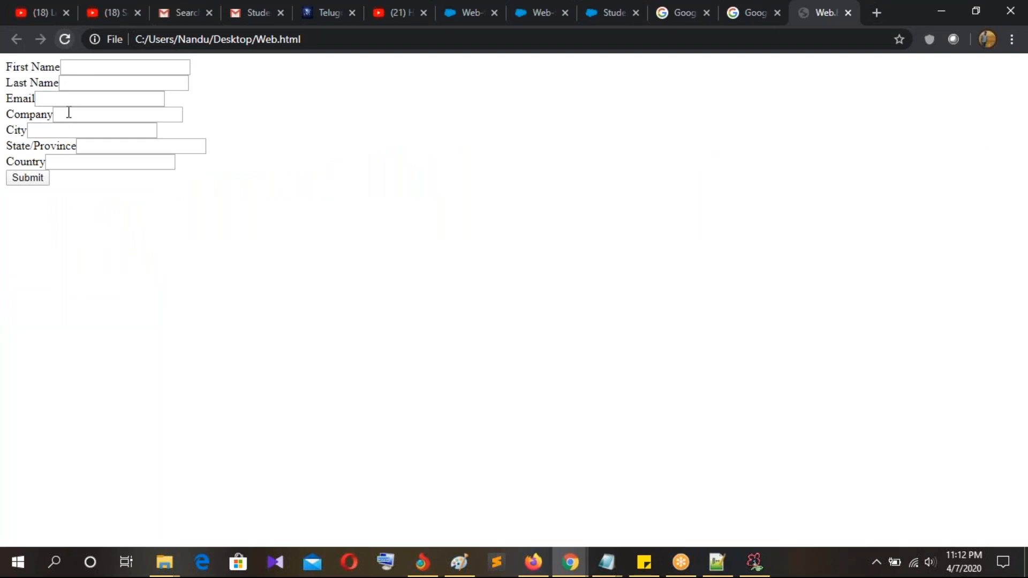
{"action": "left_click", "coordinate": [64, 165]}
Step: Fill in the lead's first name, last name, saved email and Country UK, then submit
{"action": "left_click", "coordinate": [128, 68]}
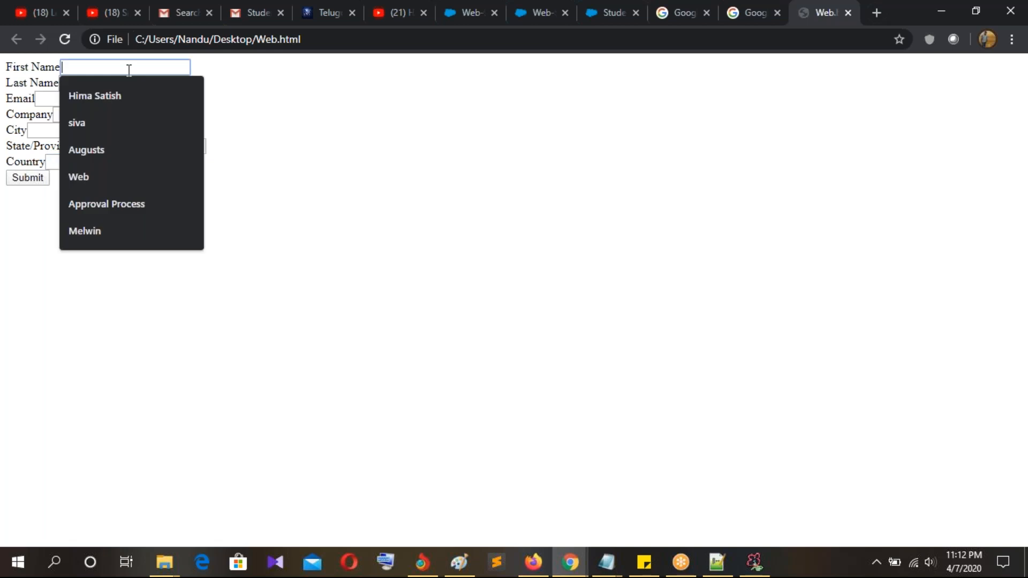
{"action": "type", "text": "Surya"}
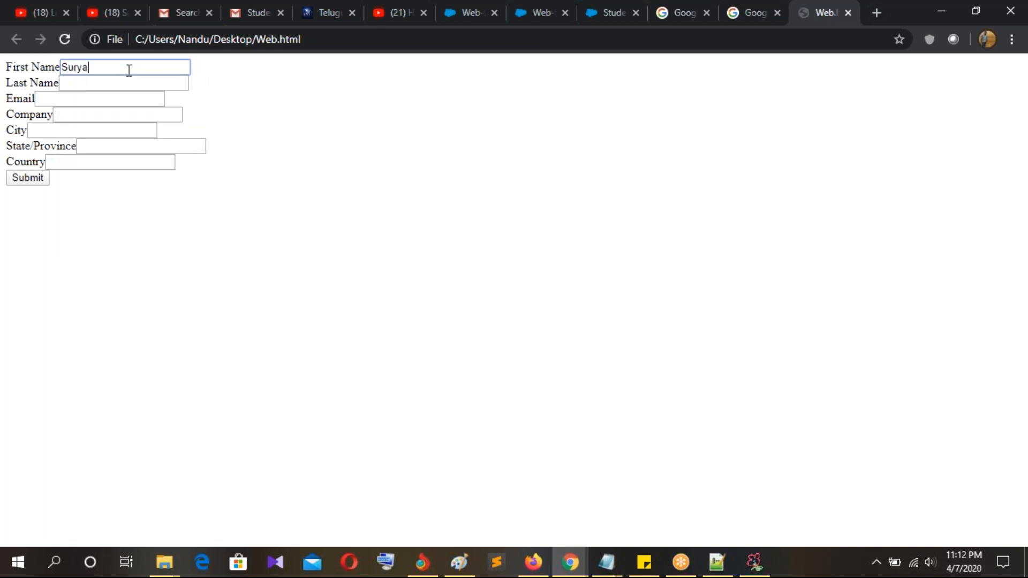
{"action": "key", "text": "Tab"}
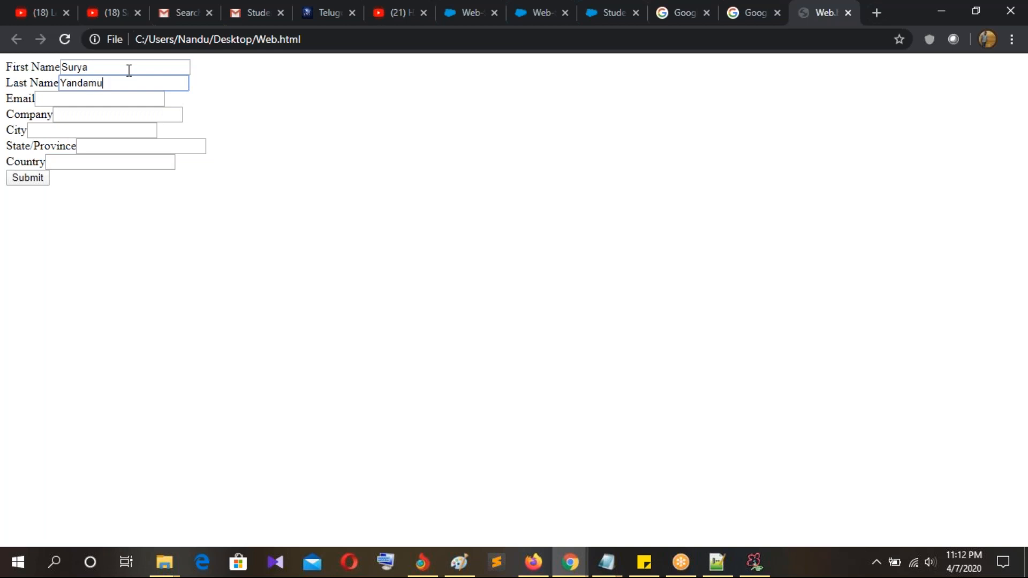
{"action": "left_click", "coordinate": [76, 102]}
{"action": "left_click", "coordinate": [88, 125]}
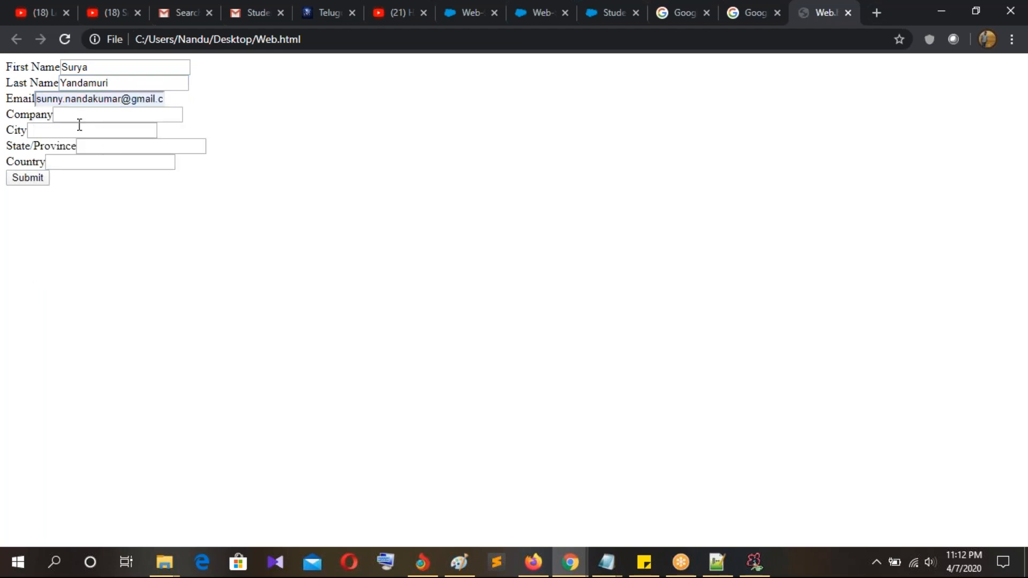
{"action": "left_click", "coordinate": [78, 164]}
{"action": "left_click", "coordinate": [24, 179]}
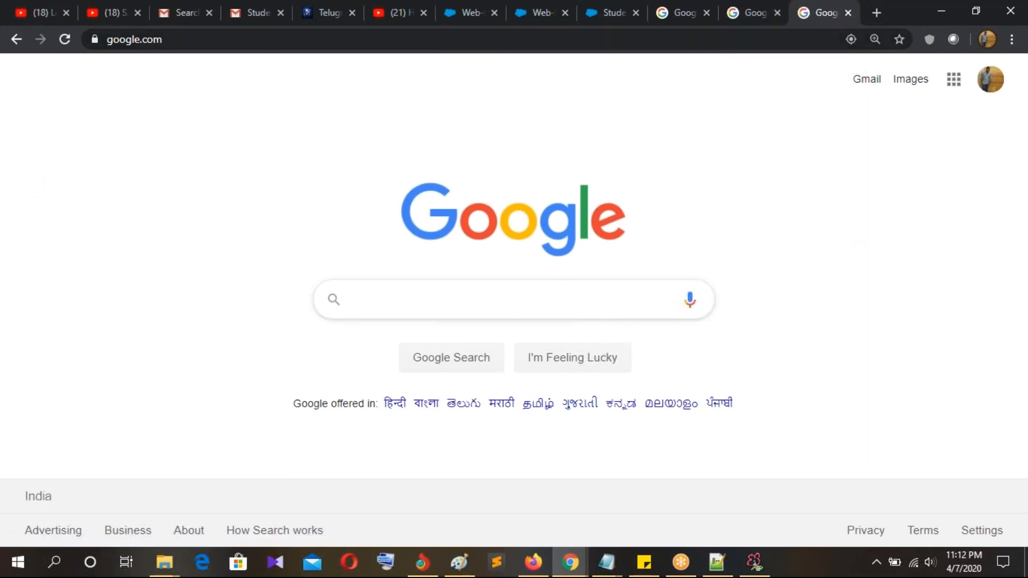
Step: Open the new 'Welcome to the GenWatt Community' email from the Gmail inbox
{"action": "left_click", "coordinate": [189, 12]}
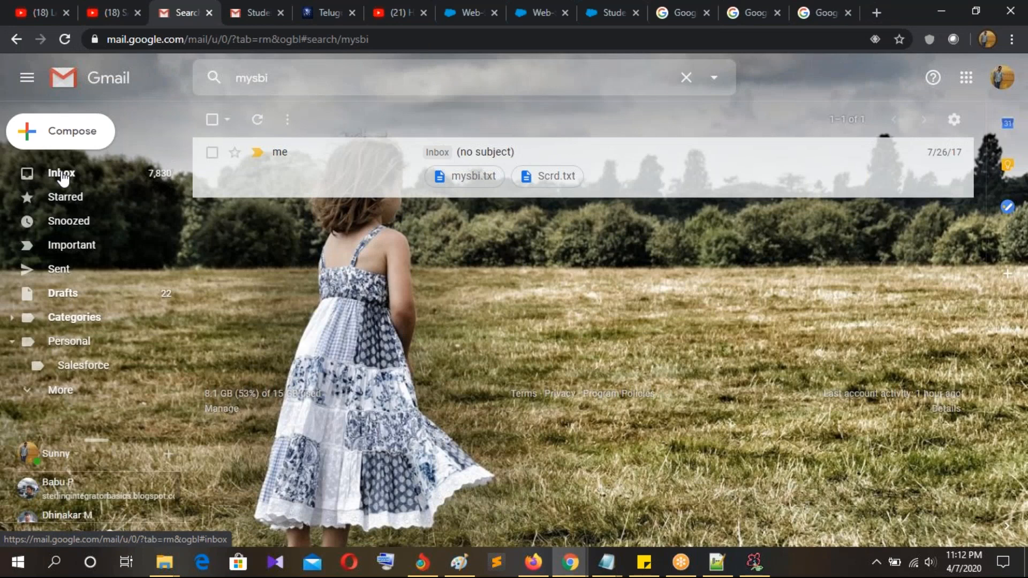
{"action": "left_click", "coordinate": [63, 178]}
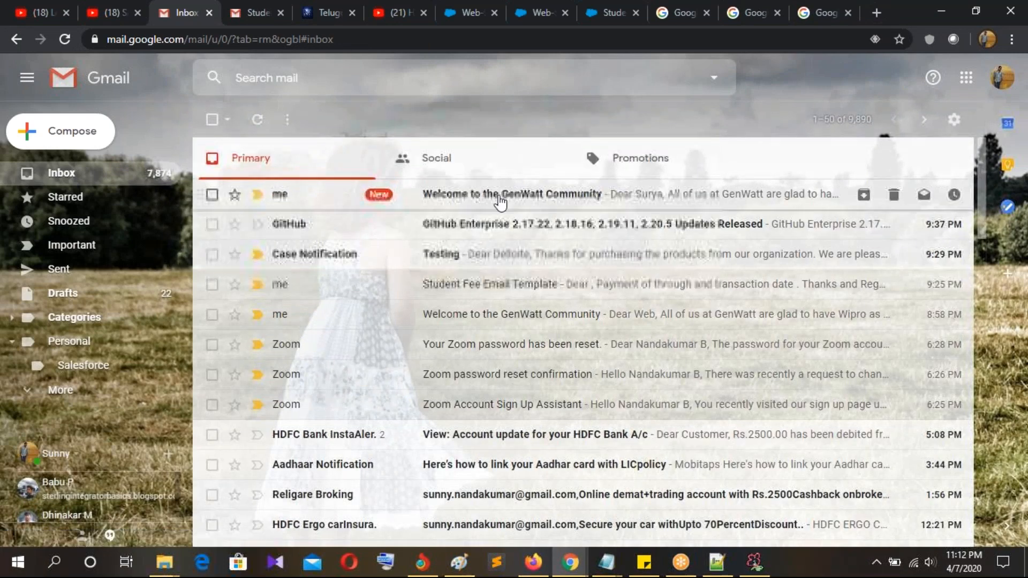
{"action": "left_click", "coordinate": [502, 199]}
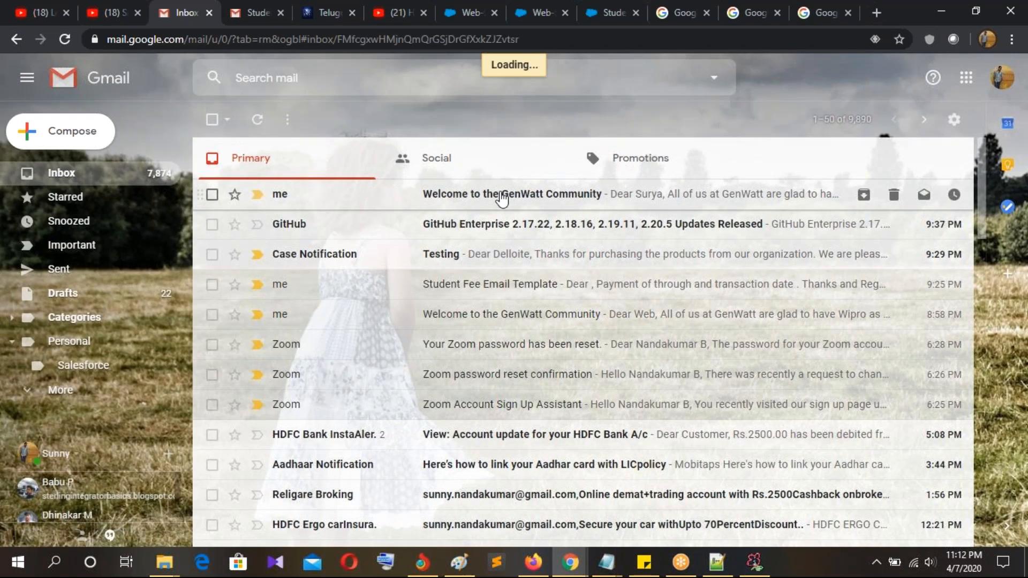
Step: Highlight the email's greeting line to confirm it addresses the lead by first name
{"action": "scroll", "coordinate": [395, 351], "scroll_direction": "down", "scroll_amount": 1}
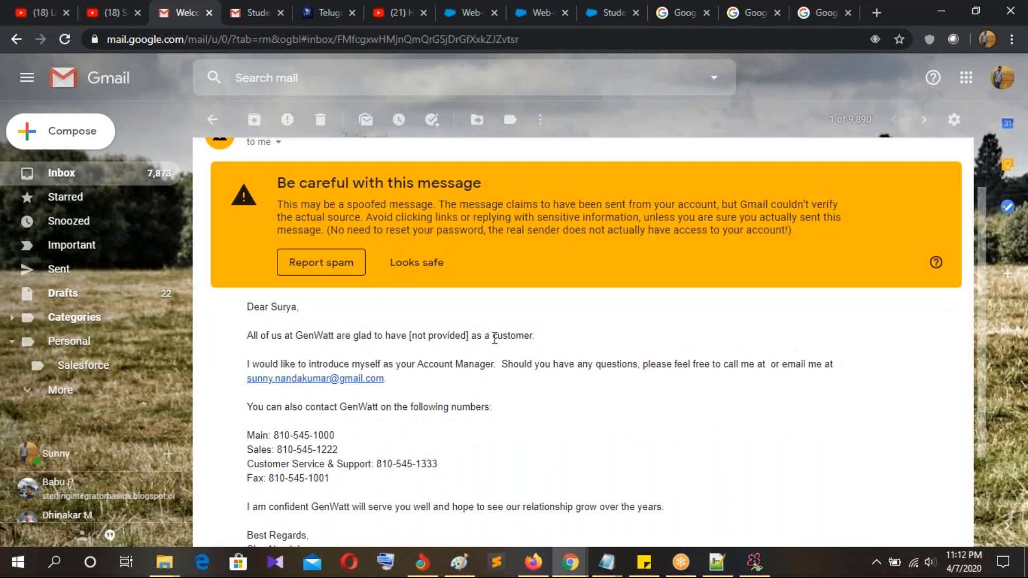
{"action": "scroll", "coordinate": [494, 338], "scroll_direction": "down", "scroll_amount": 1}
{"action": "left_click_drag", "start_coordinate": [299, 235], "coordinate": [309, 236]}
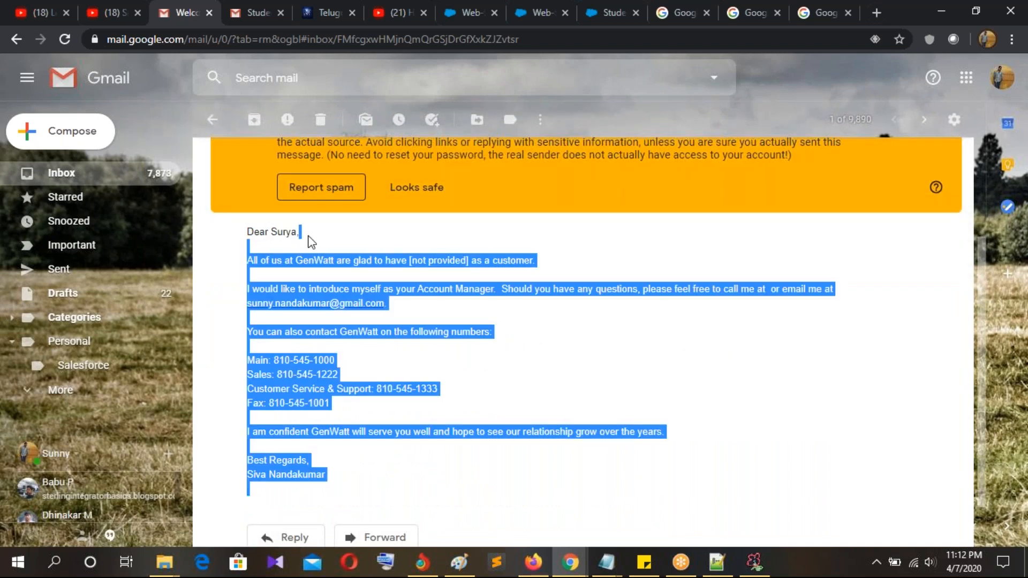
{"action": "left_click", "coordinate": [332, 234]}
{"action": "left_click_drag", "start_coordinate": [247, 232], "coordinate": [301, 233]}
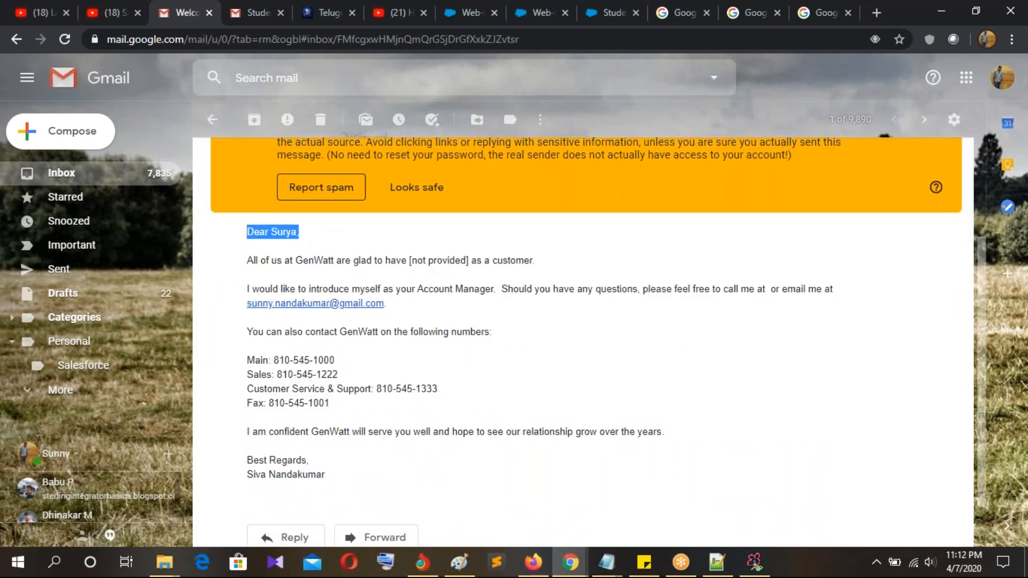
{"action": "scroll", "coordinate": [403, 316], "scroll_direction": "down", "scroll_amount": 1}
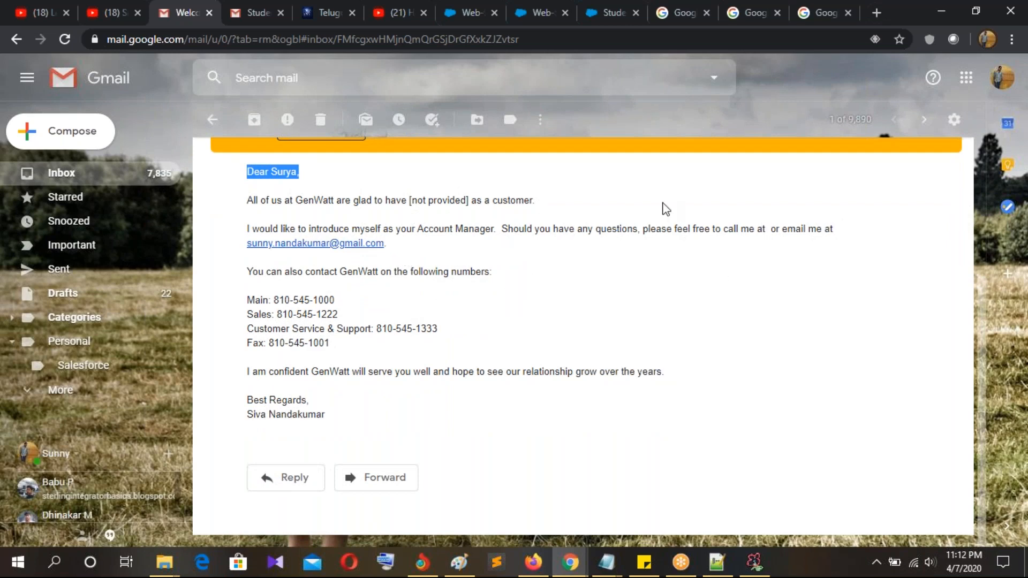
Step: Show the Today's Leads list view on the Salesforce Leads page
{"action": "left_click", "coordinate": [624, 20]}
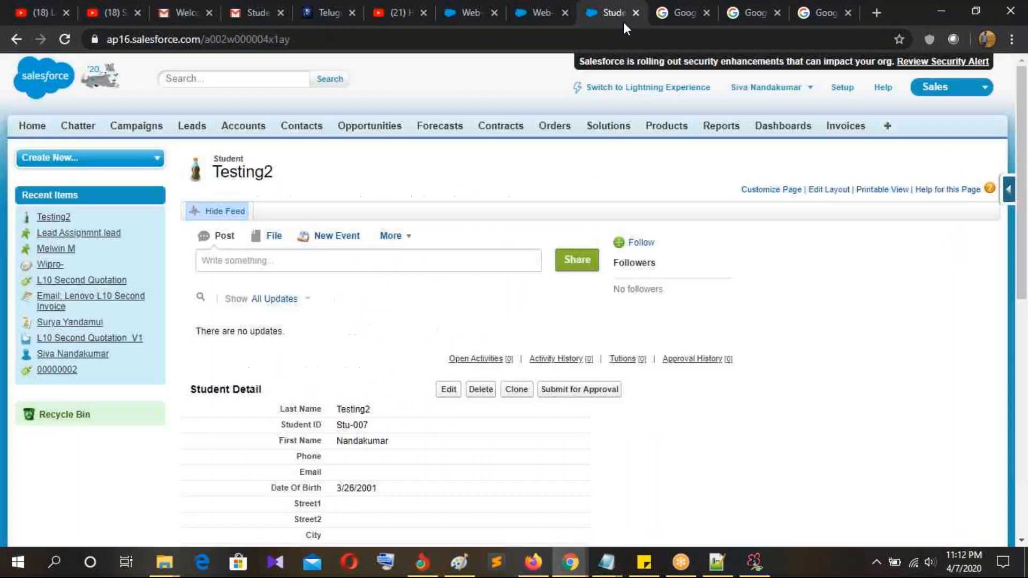
{"action": "left_click", "coordinate": [196, 131]}
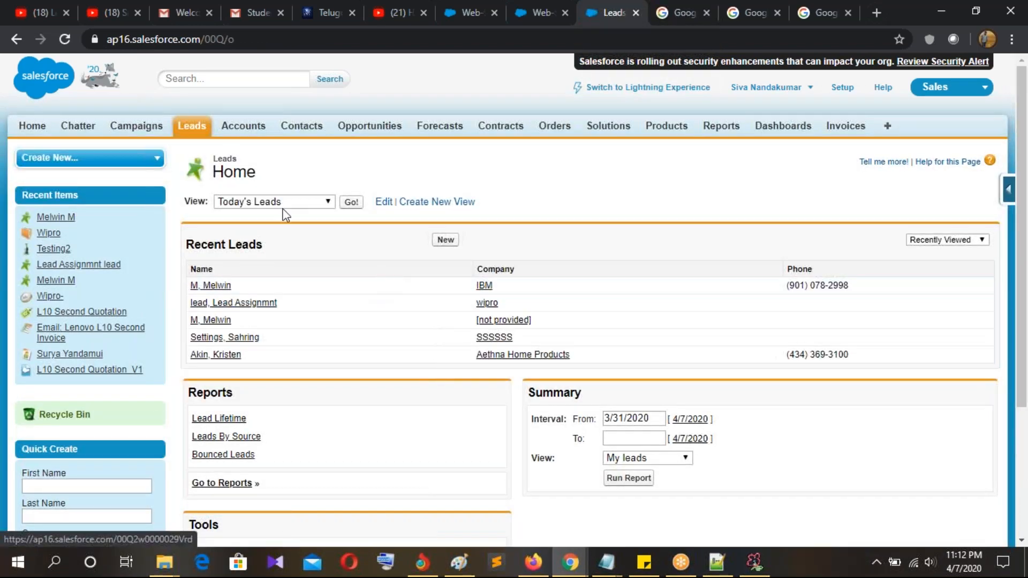
{"action": "left_click", "coordinate": [64, 38]}
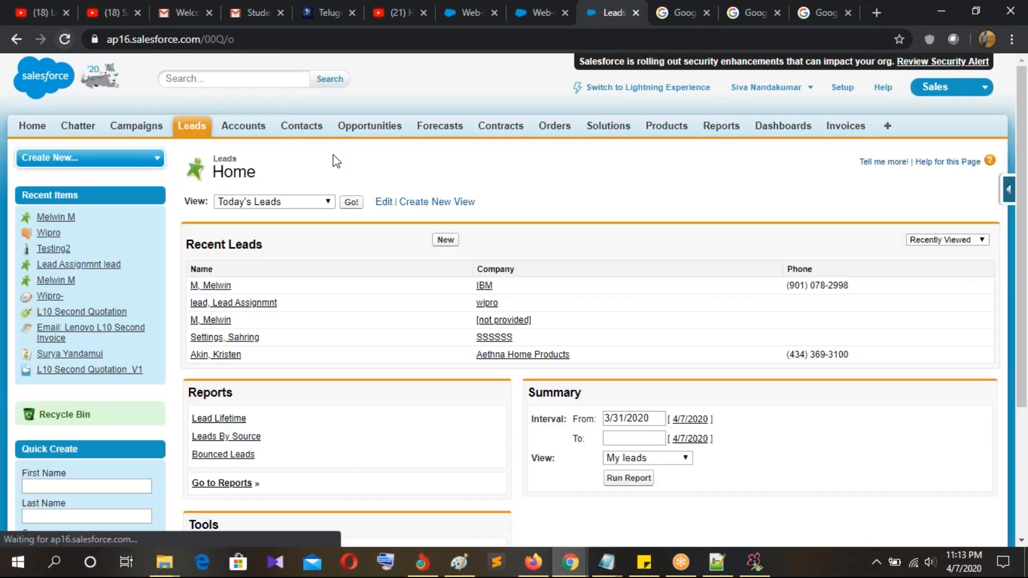
{"action": "left_click", "coordinate": [270, 203]}
{"action": "left_click", "coordinate": [260, 266]}
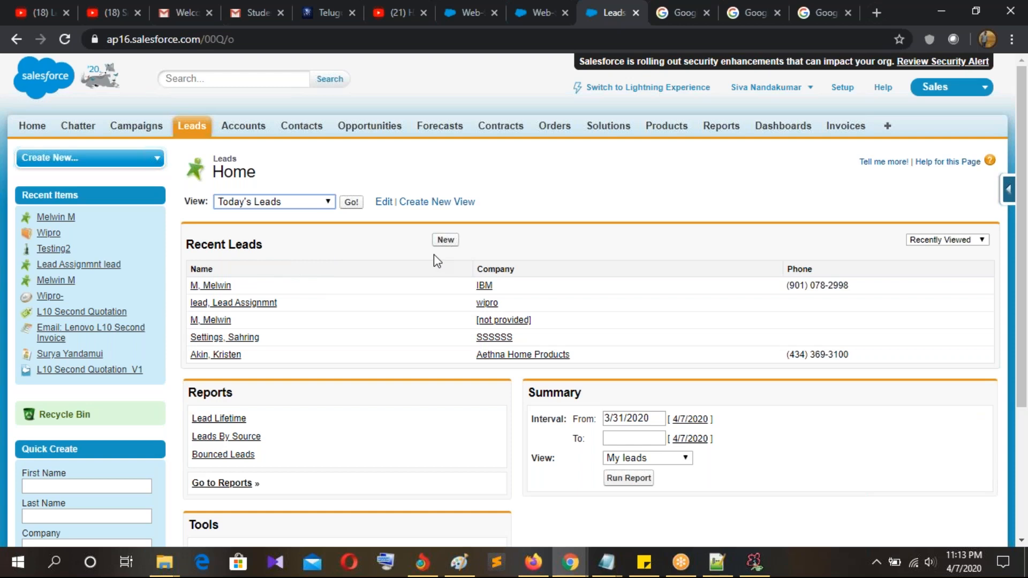
{"action": "left_click", "coordinate": [351, 203]}
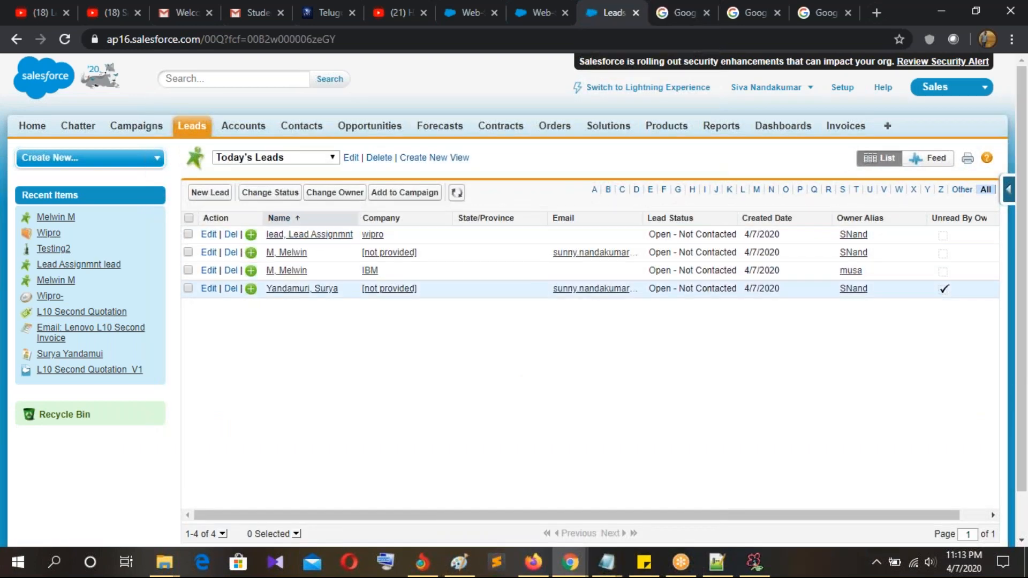
Step: Open the new web lead and confirm its Address field reads UK
{"action": "left_click", "coordinate": [310, 293]}
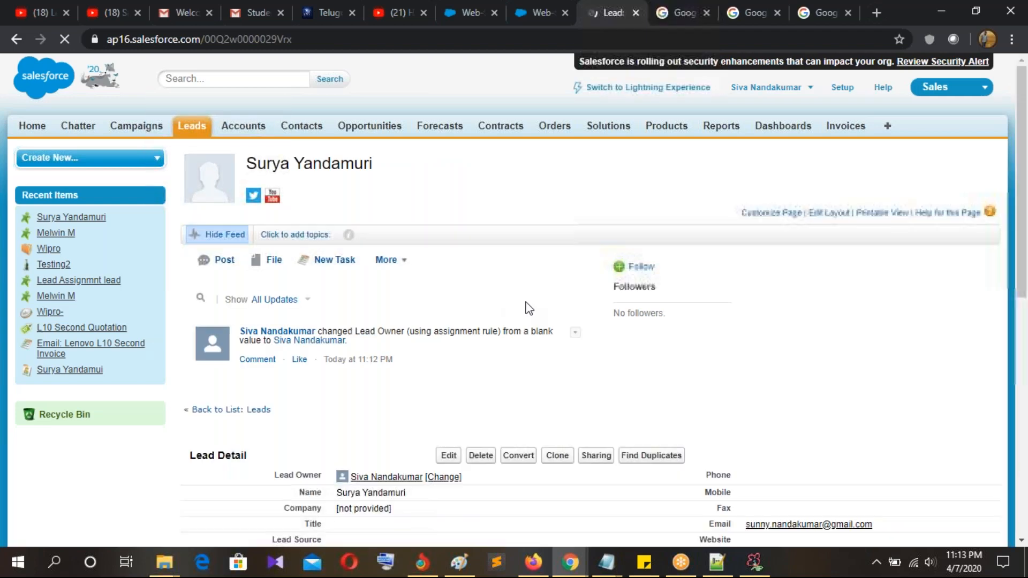
{"action": "scroll", "coordinate": [523, 310], "scroll_direction": "down", "scroll_amount": 5}
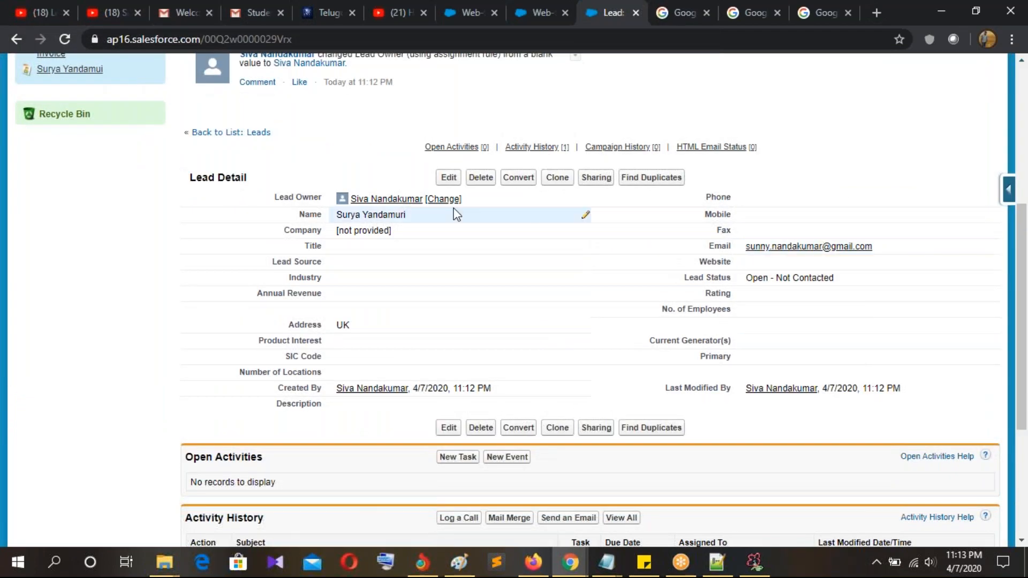
{"action": "left_click_drag", "start_coordinate": [338, 327], "coordinate": [365, 332]}
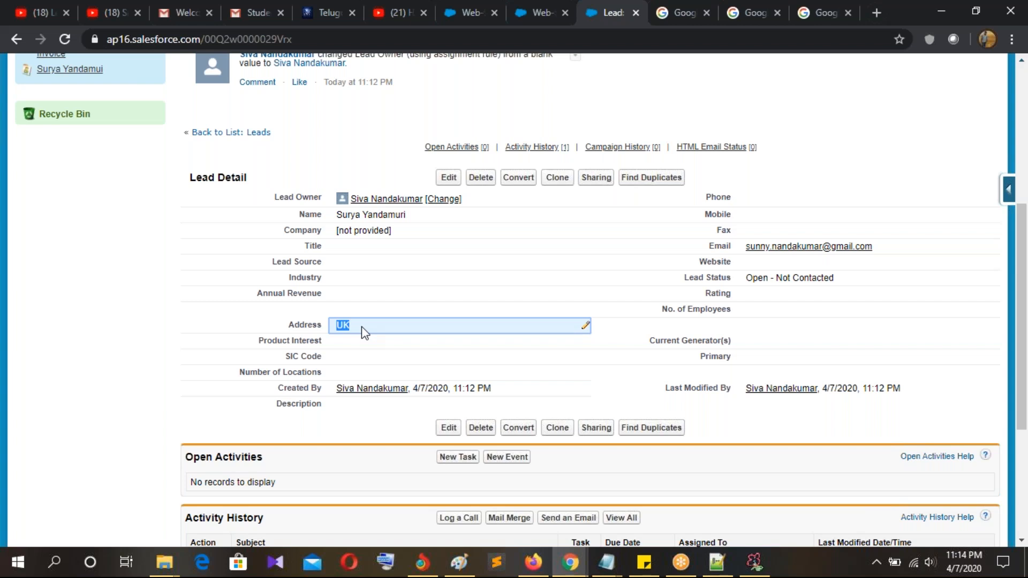
Step: Scroll back to the top of the lead record, then switch to the Notepad++ notes
{"action": "left_click", "coordinate": [1012, 244]}
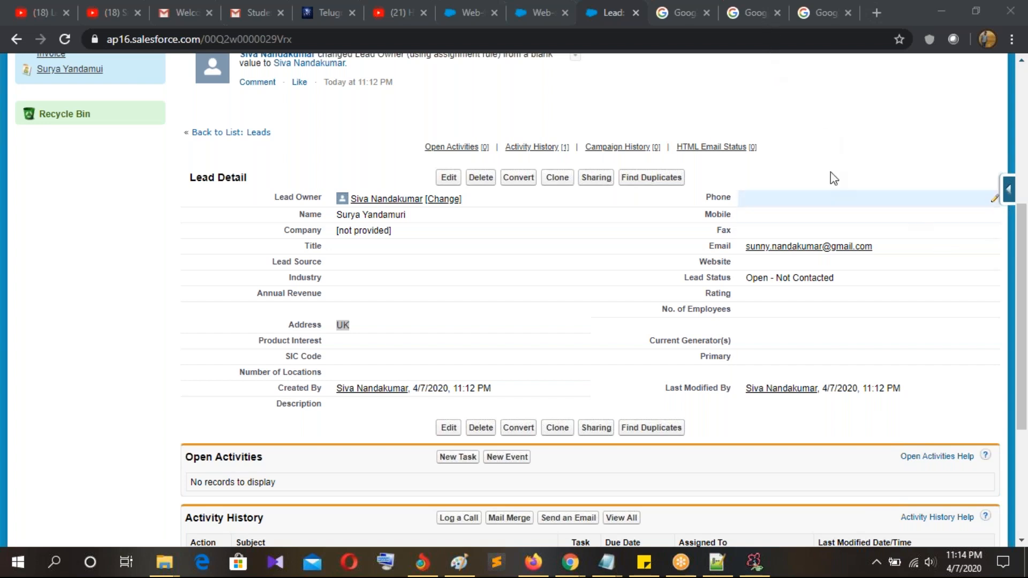
{"action": "scroll", "coordinate": [744, 164], "scroll_direction": "up", "scroll_amount": 5}
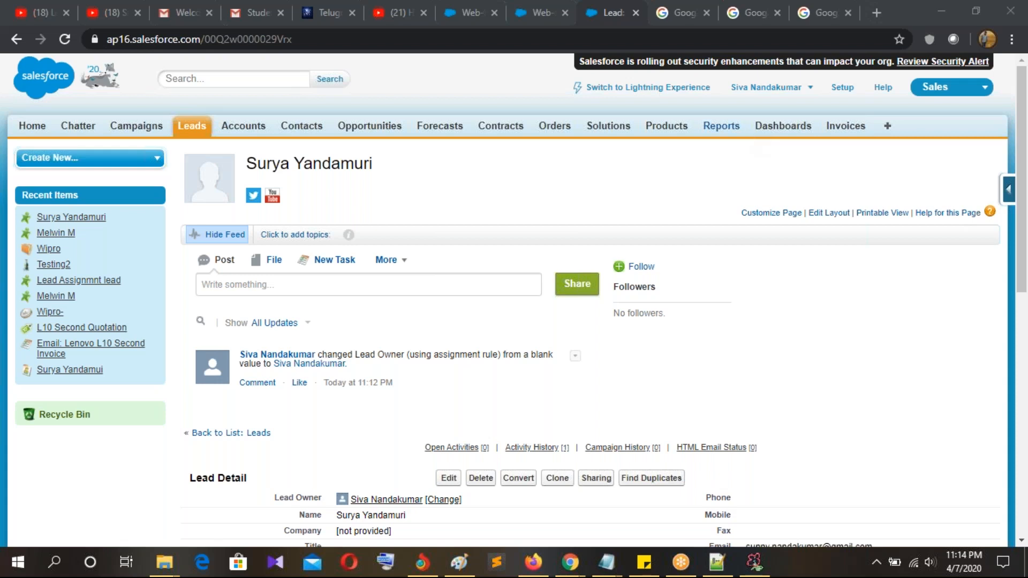
{"action": "left_click", "coordinate": [481, 87]}
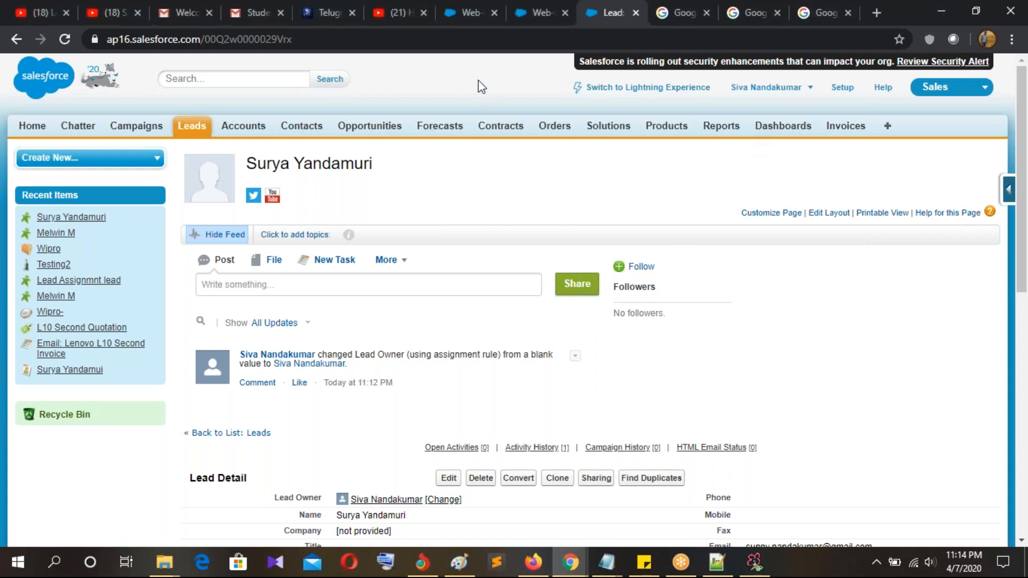
{"action": "left_click", "coordinate": [1001, 266]}
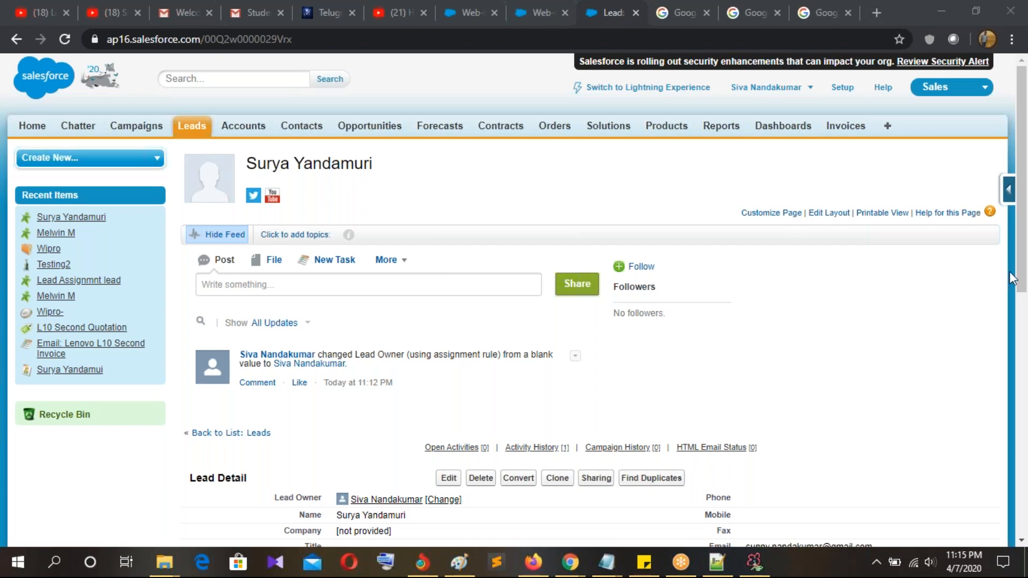
{"action": "left_click", "coordinate": [716, 563]}
Step: In the 'new 6' note, review the topics from Web to lead through case escalation rules, then return to the lead page
{"action": "left_click", "coordinate": [476, 65]}
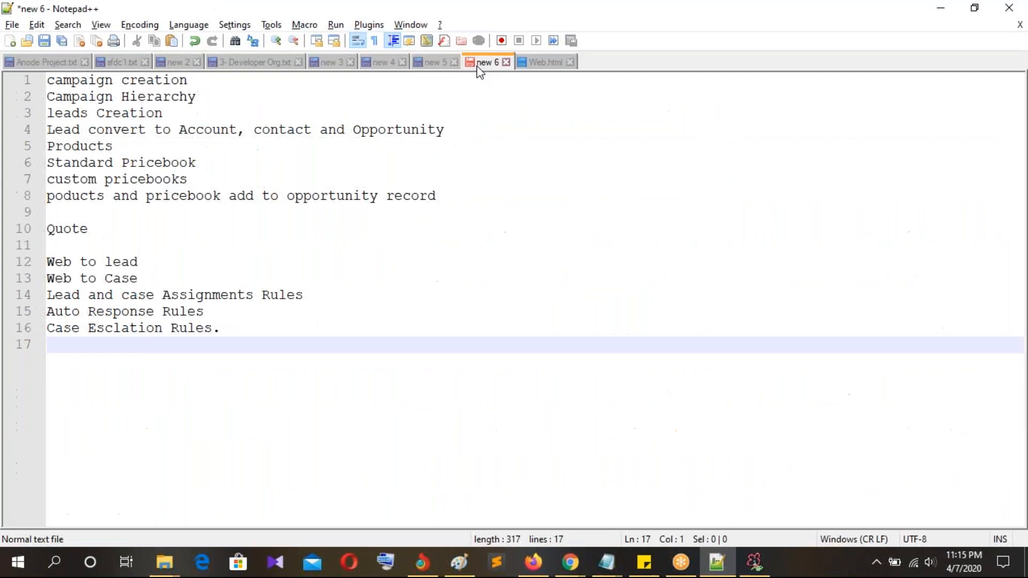
{"action": "left_click_drag", "start_coordinate": [204, 311], "coordinate": [47, 262]}
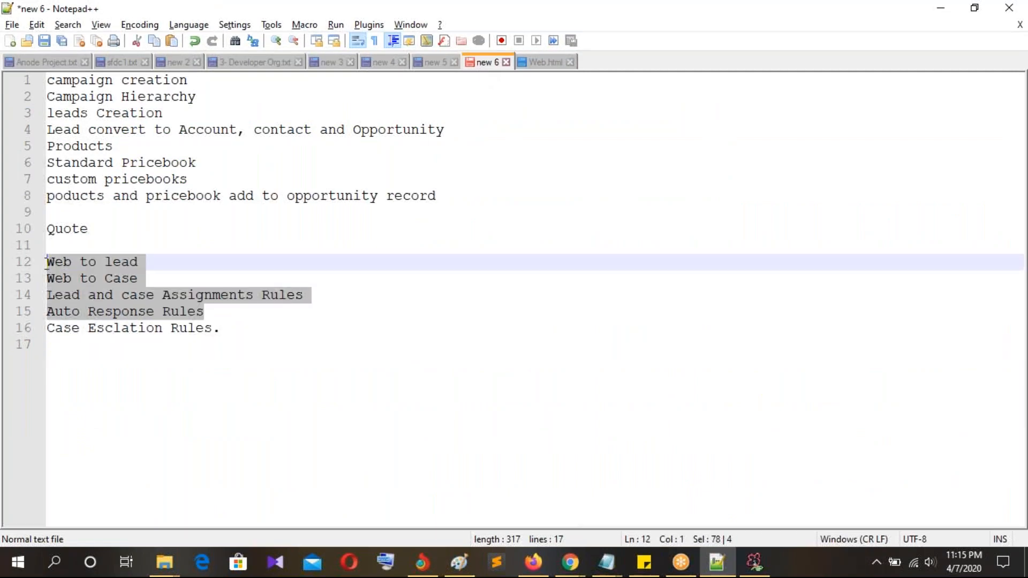
{"action": "left_click_drag", "start_coordinate": [230, 313], "coordinate": [47, 312]}
{"action": "left_click_drag", "start_coordinate": [140, 263], "coordinate": [46, 263]}
{"action": "left_click_drag", "start_coordinate": [328, 300], "coordinate": [162, 295]}
{"action": "left_click_drag", "start_coordinate": [232, 322], "coordinate": [83, 316]}
{"action": "left_click", "coordinate": [227, 312]}
{"action": "left_click_drag", "start_coordinate": [227, 312], "coordinate": [47, 314]}
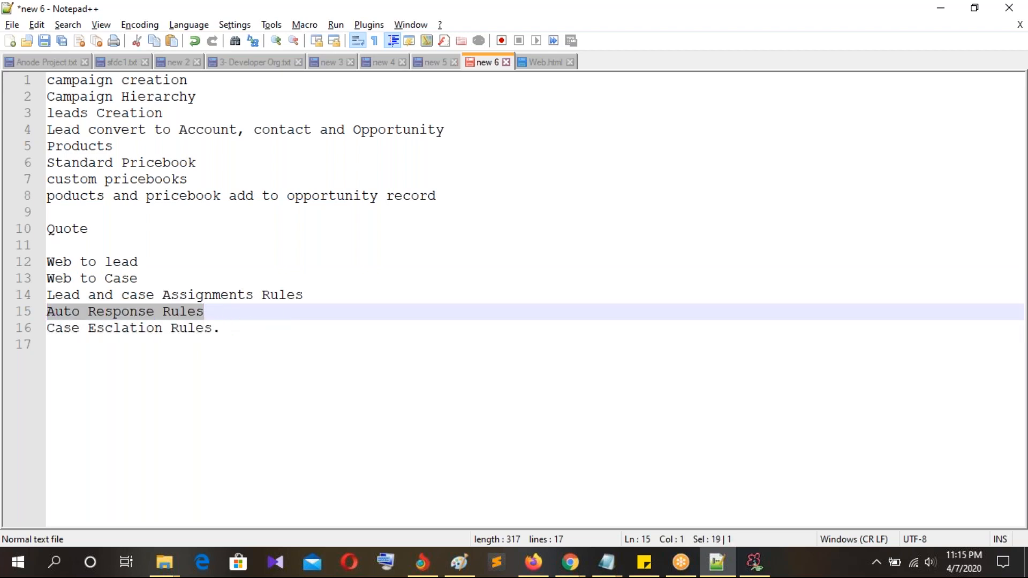
{"action": "left_click_drag", "start_coordinate": [243, 327], "coordinate": [44, 333]}
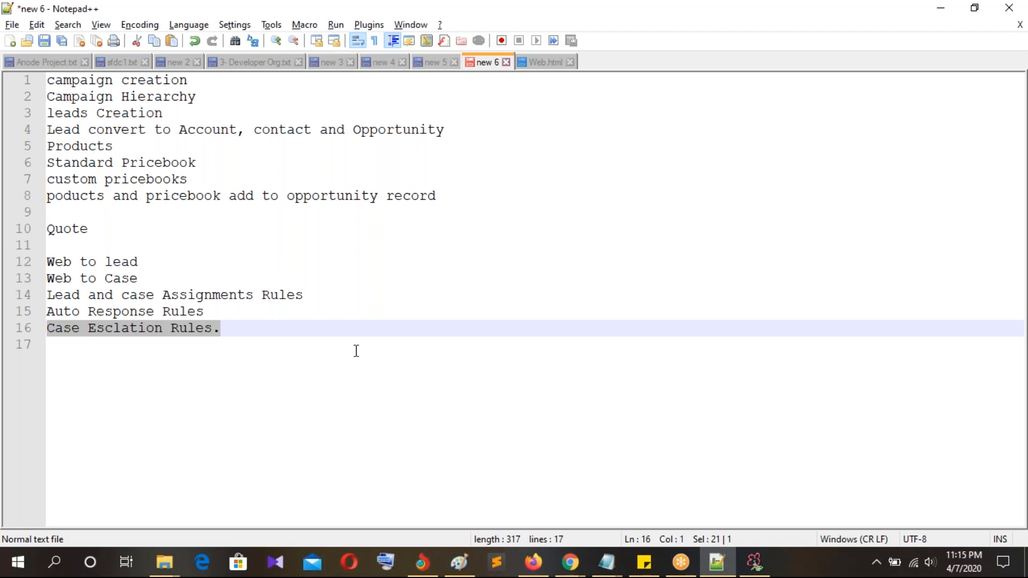
{"action": "left_click", "coordinate": [435, 391]}
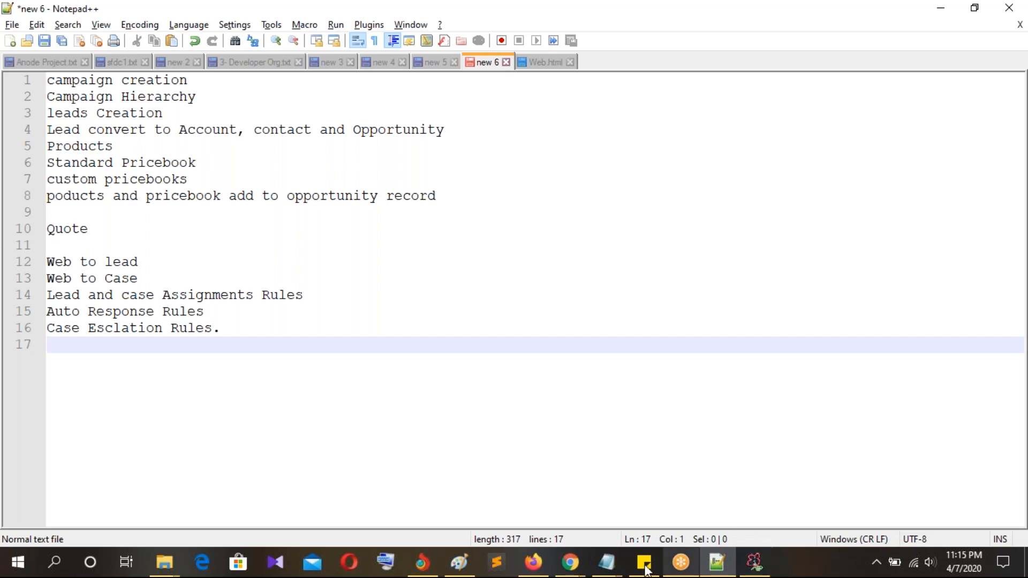
{"action": "mouse_move", "coordinate": [569, 562]}
{"action": "left_click", "coordinate": [498, 482]}
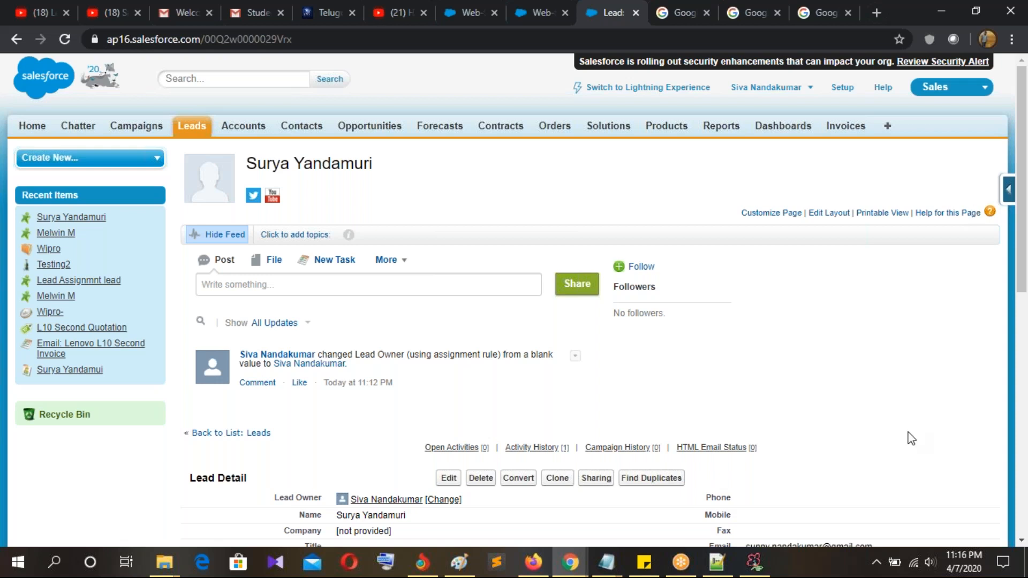
Step: Go from the Accounts home page to Setup > Customize > Accounts > Fields
{"action": "left_click", "coordinate": [247, 131]}
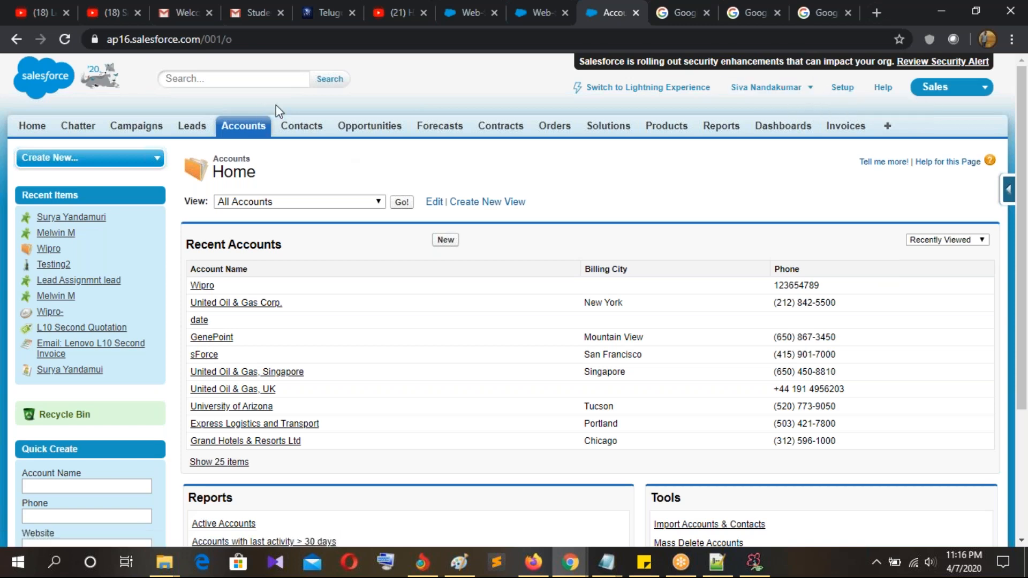
{"action": "left_click", "coordinate": [842, 88]}
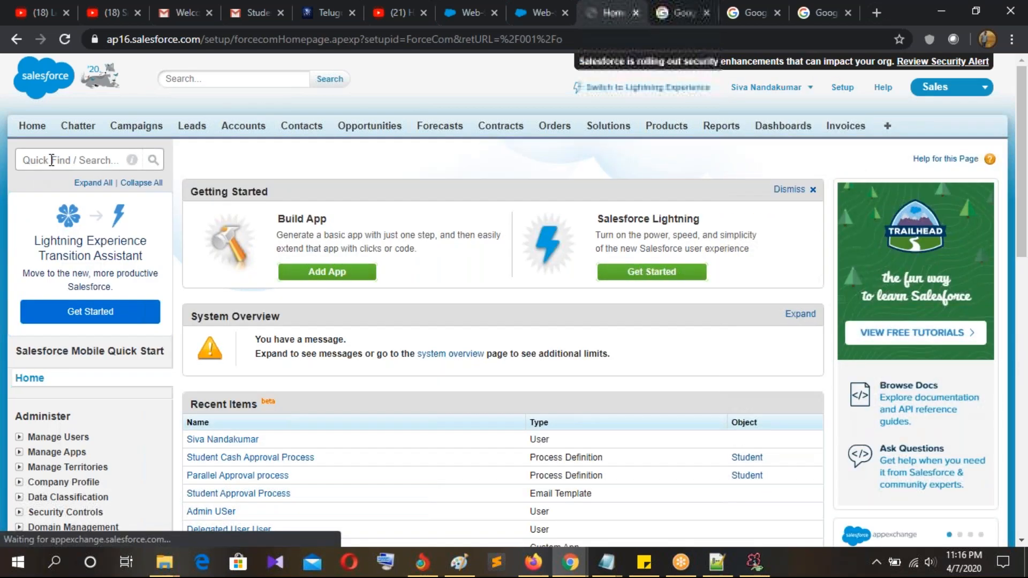
{"action": "scroll", "coordinate": [55, 312], "scroll_direction": "down", "scroll_amount": 8}
{"action": "left_click", "coordinate": [19, 298]}
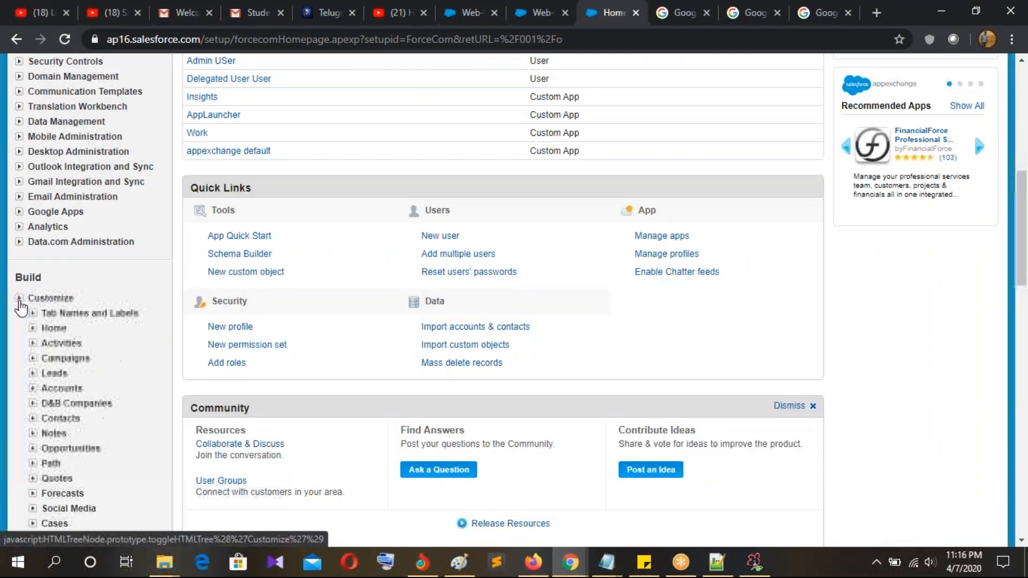
{"action": "scroll", "coordinate": [91, 225], "scroll_direction": "down", "scroll_amount": 4}
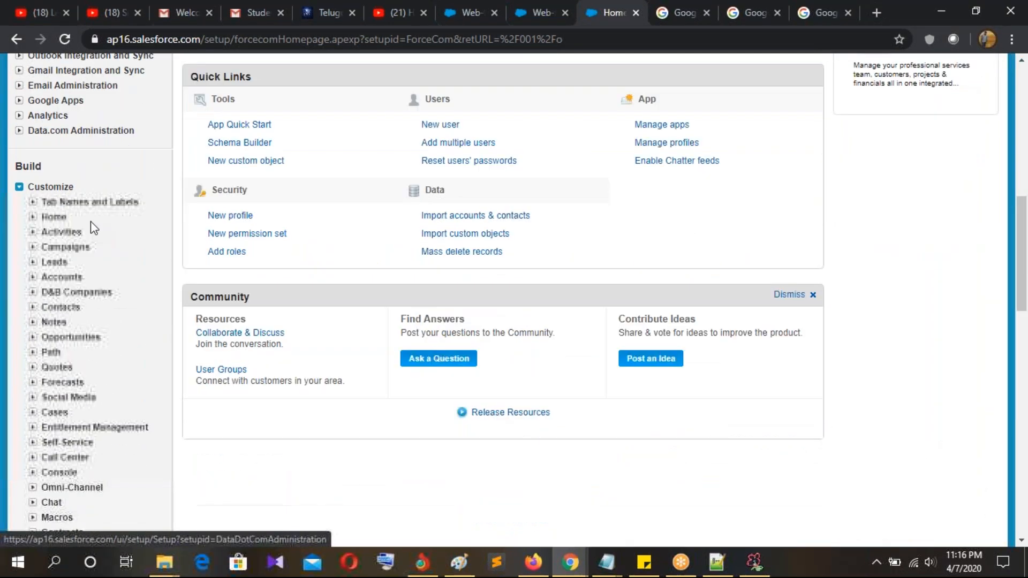
{"action": "left_click", "coordinate": [61, 163]}
{"action": "left_click", "coordinate": [65, 180]}
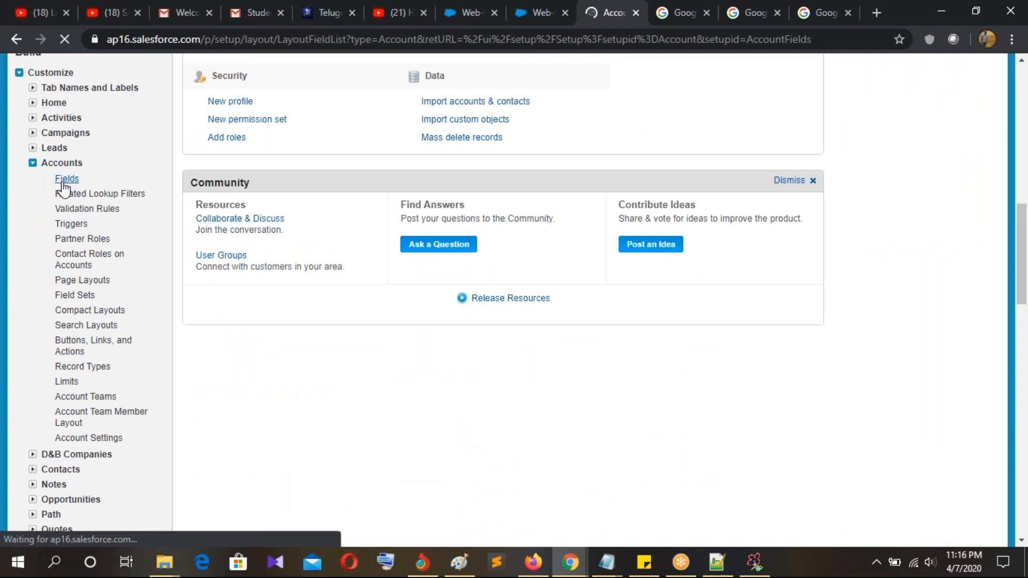
Step: Start a new Account custom field with the Picklist data type
{"action": "scroll", "coordinate": [489, 241], "scroll_direction": "down", "scroll_amount": 10}
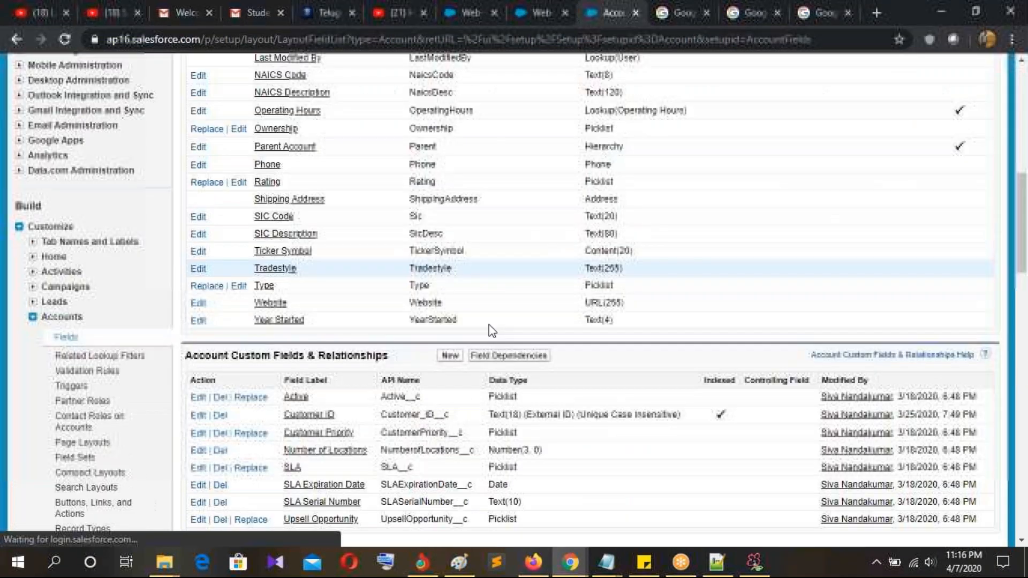
{"action": "left_click", "coordinate": [450, 130]}
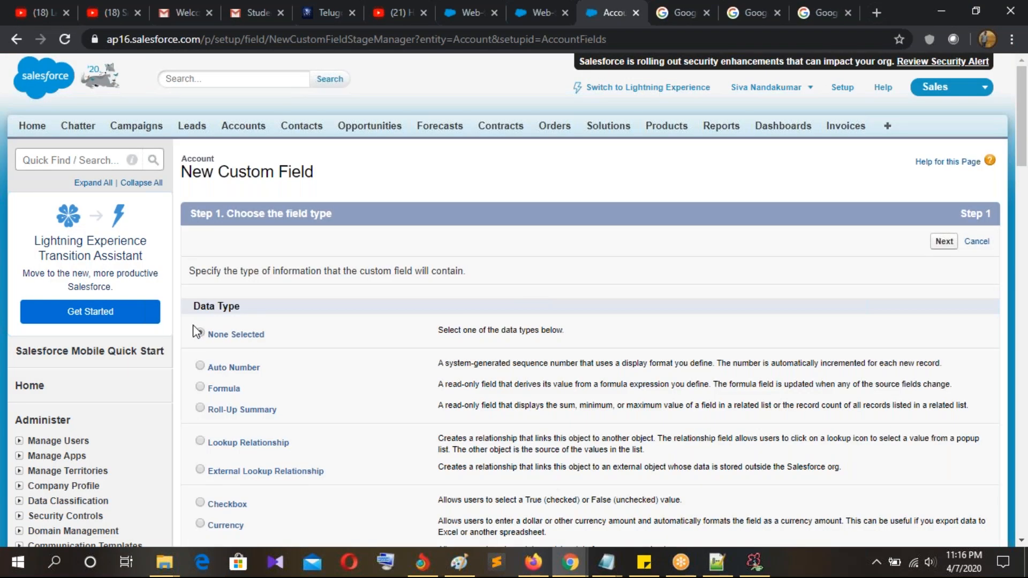
{"action": "scroll", "coordinate": [278, 284], "scroll_direction": "down", "scroll_amount": 8}
{"action": "left_click", "coordinate": [221, 266]}
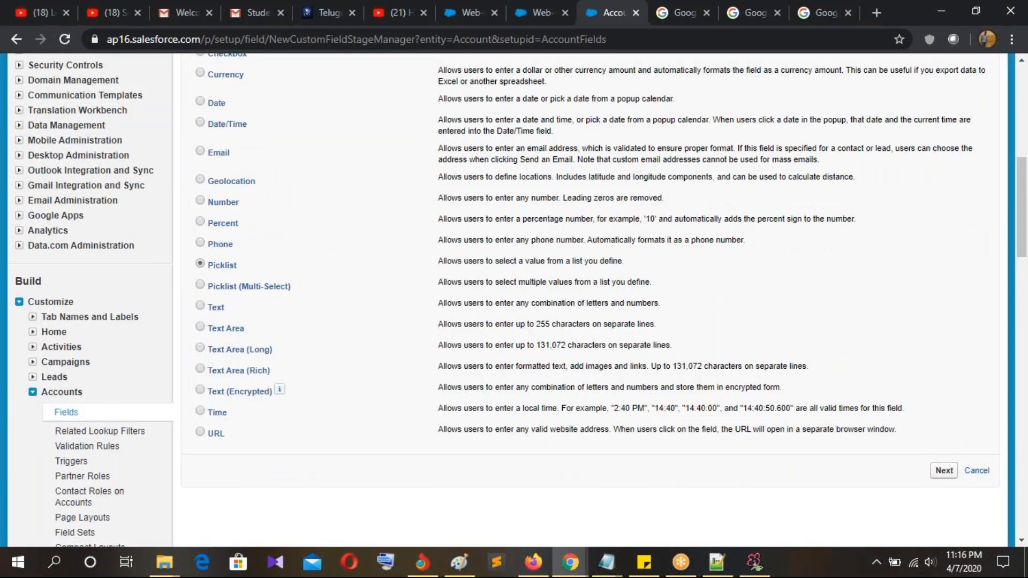
{"action": "scroll", "coordinate": [918, 256], "scroll_direction": "up", "scroll_amount": 7}
{"action": "left_click", "coordinate": [944, 166]}
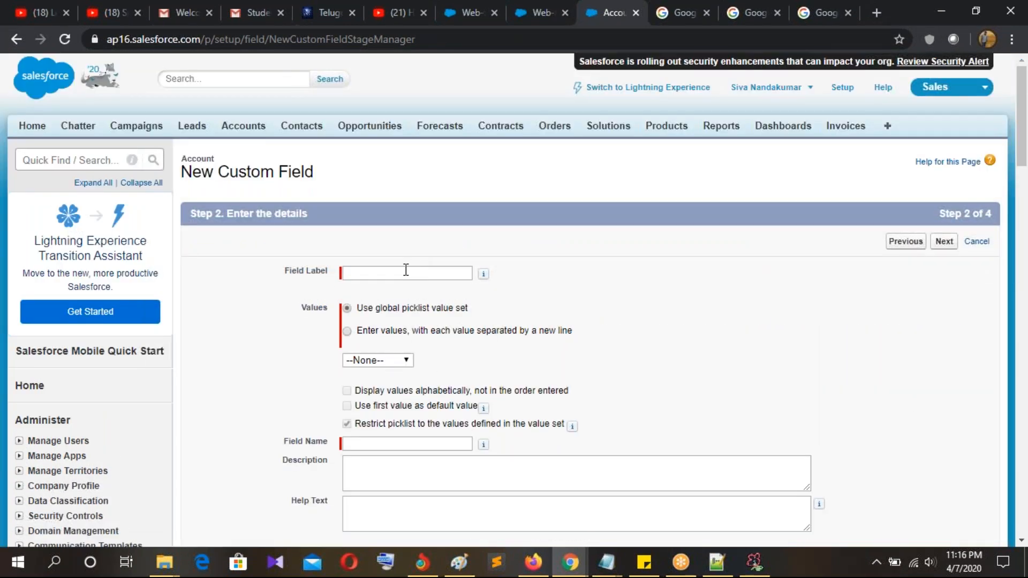
Step: Label the field 'Case Type' and enter the picklist values Priority and Basic
{"action": "left_click", "coordinate": [406, 271]}
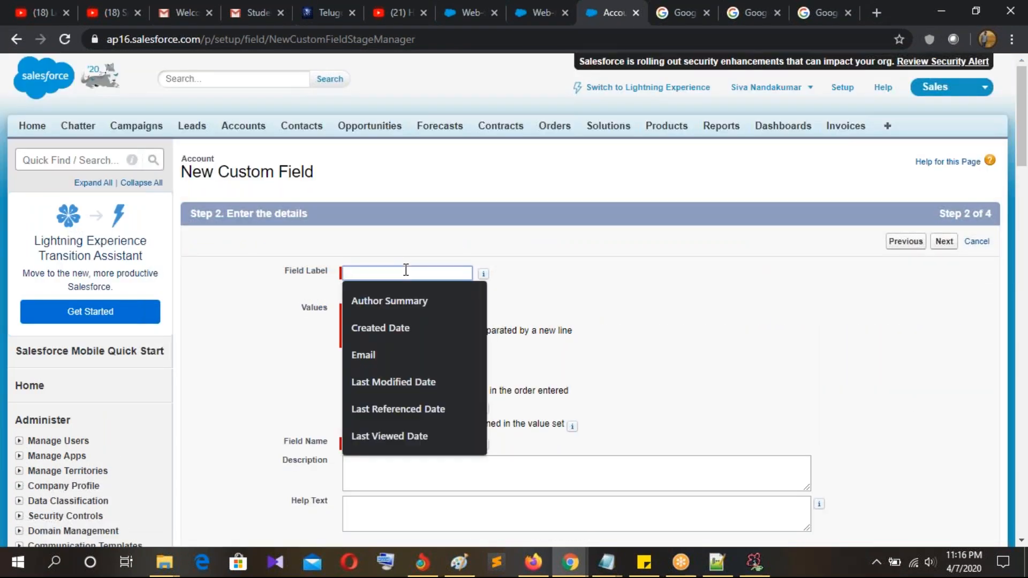
{"action": "type", "text": "Cas"}
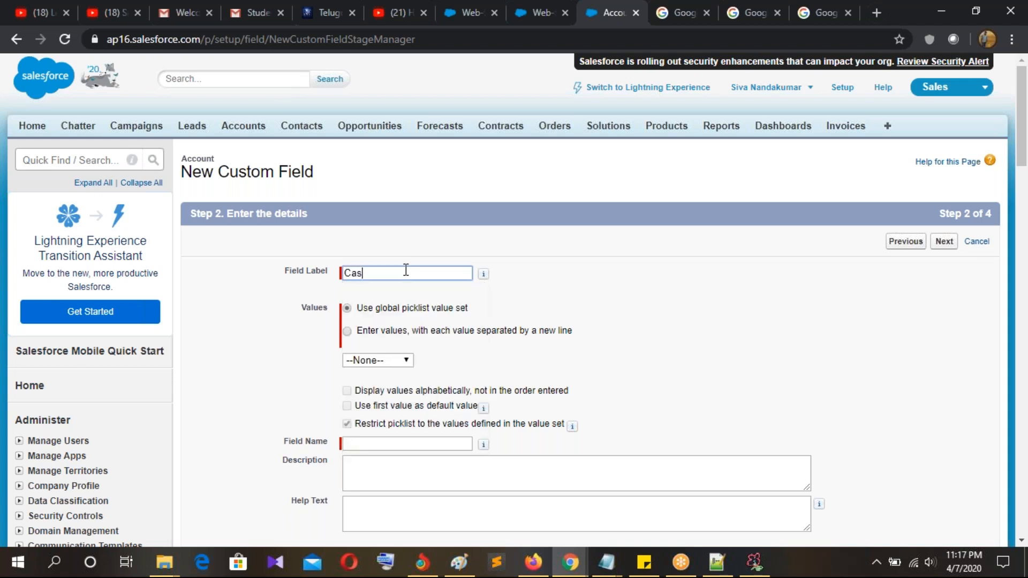
{"action": "type", "text": "e Type"}
{"action": "left_click", "coordinate": [392, 331]}
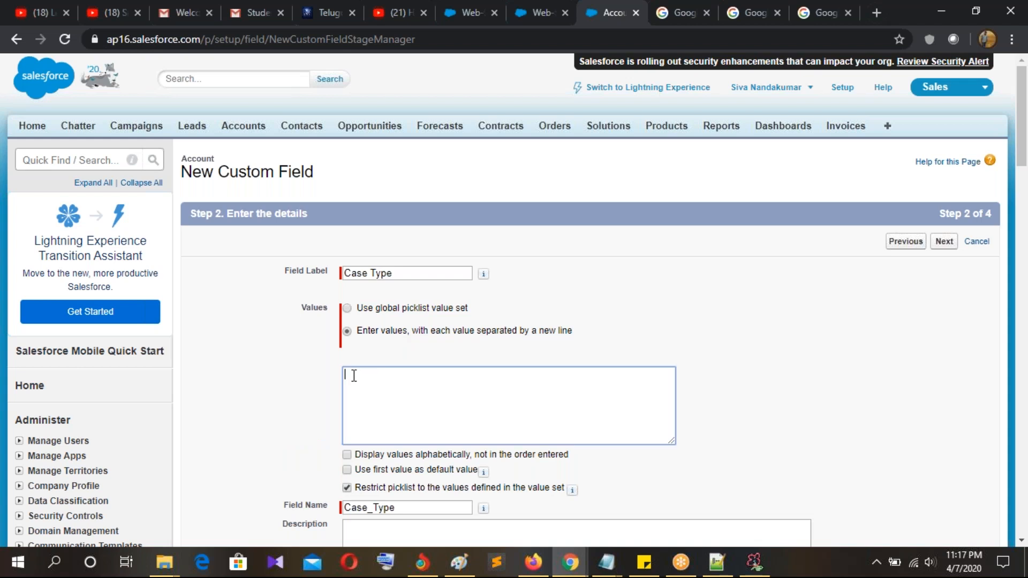
{"action": "type", "text": "Priority"}
{"action": "key", "text": "Return"}
{"action": "type", "text": "Bs"}
{"action": "key", "text": "BackSpace"}
{"action": "type", "text": "asic"}
{"action": "key", "text": "Return"}
Step: Add the values High, Medium and Low, then move on to field-level security
{"action": "type", "text": "High"}
{"action": "key", "text": "Return"}
{"action": "type", "text": "me"}
{"action": "key", "text": "BackSpace"}
{"action": "key", "text": "BackSpace"}
{"action": "type", "text": "Medium"}
{"action": "key", "text": "Return"}
{"action": "type", "text": "Low"}
{"action": "left_click", "coordinate": [945, 247]}
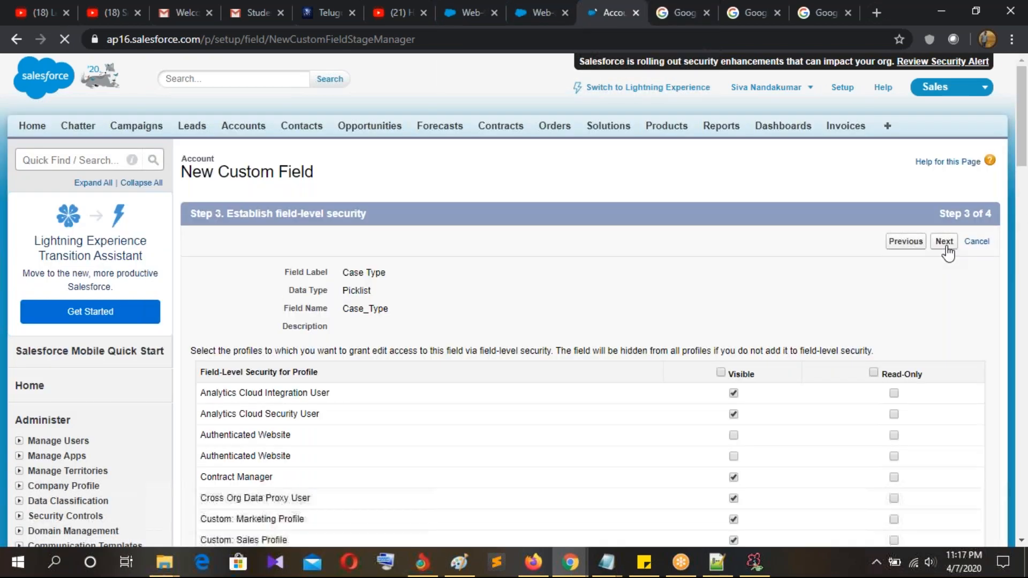
{"action": "left_click", "coordinate": [945, 244]}
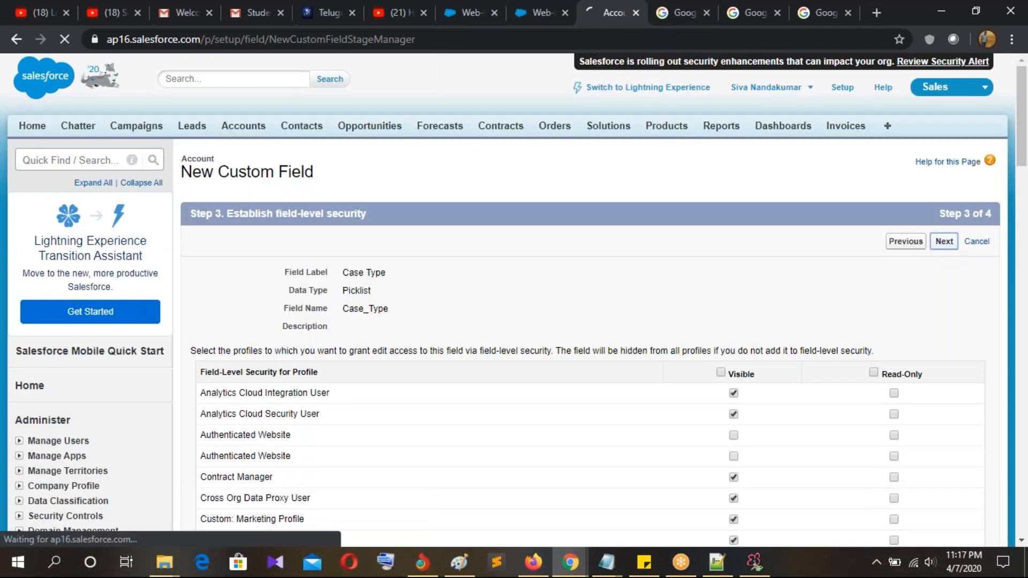
{"action": "left_click", "coordinate": [844, 239]}
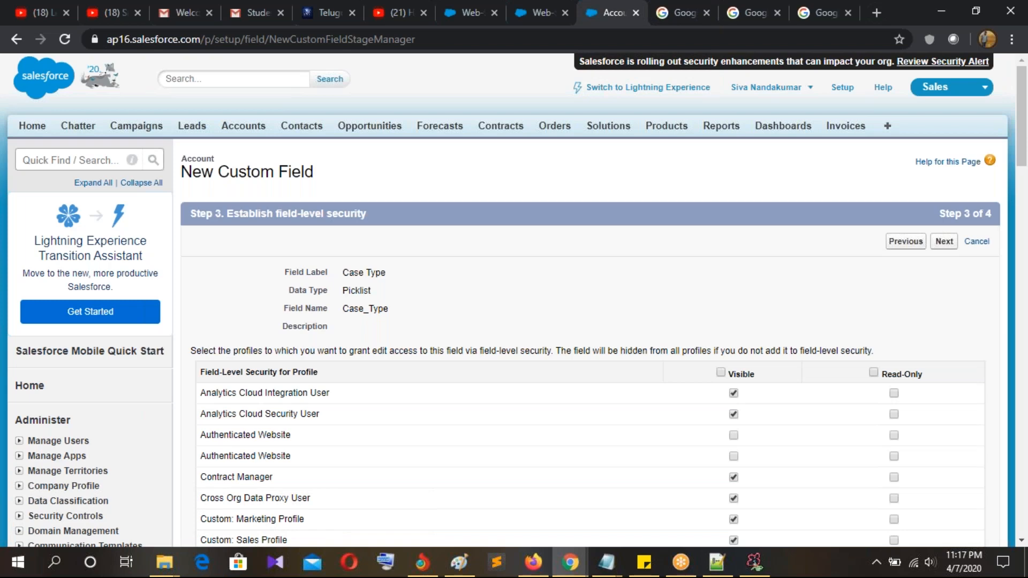
{"action": "scroll", "coordinate": [642, 344], "scroll_direction": "down", "scroll_amount": 10}
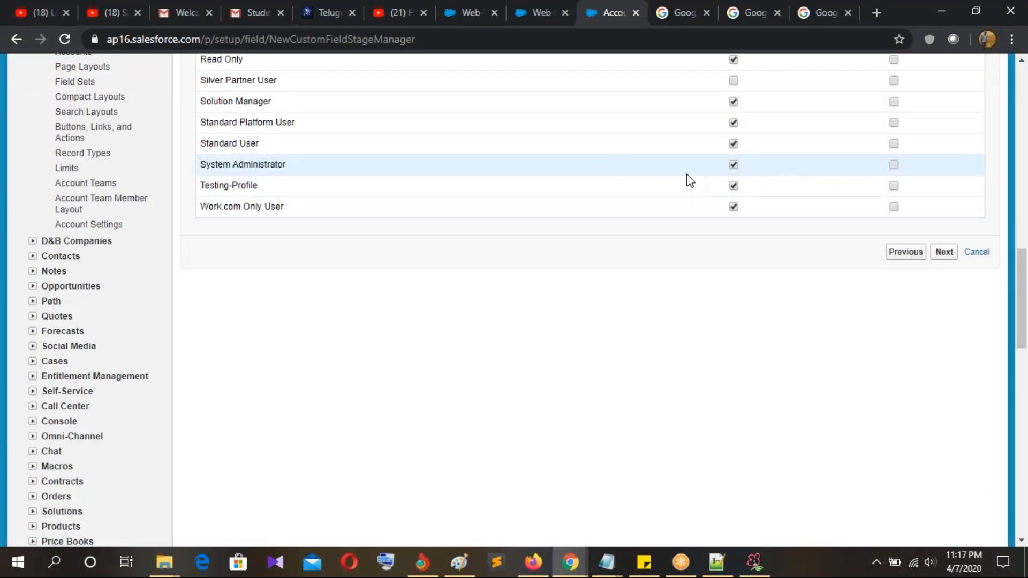
{"action": "scroll", "coordinate": [681, 184], "scroll_direction": "up", "scroll_amount": 3}
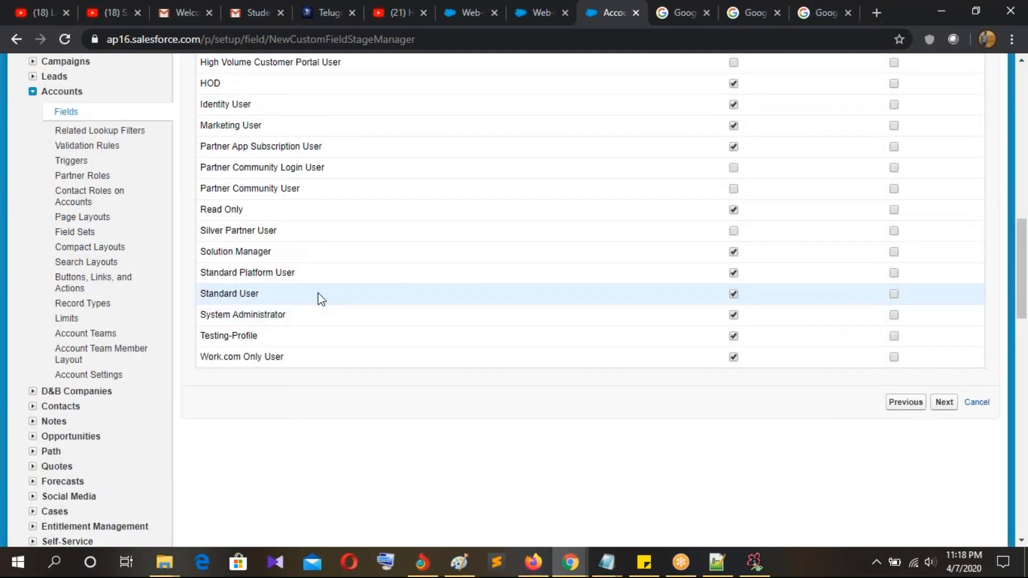
{"action": "scroll", "coordinate": [323, 297], "scroll_direction": "up", "scroll_amount": 7}
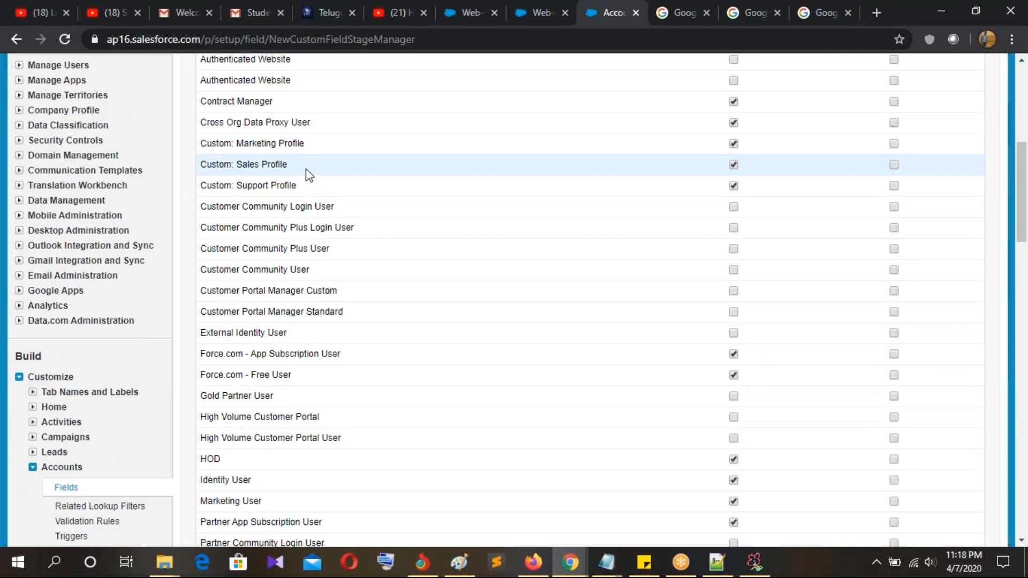
{"action": "scroll", "coordinate": [878, 452], "scroll_direction": "down", "scroll_amount": 1}
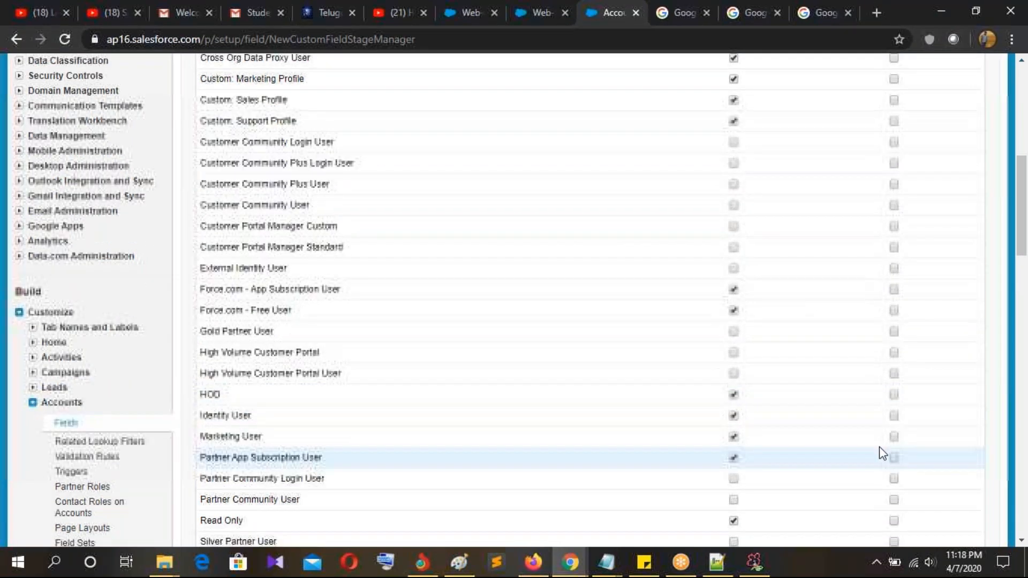
{"action": "scroll", "coordinate": [879, 452], "scroll_direction": "up", "scroll_amount": 8}
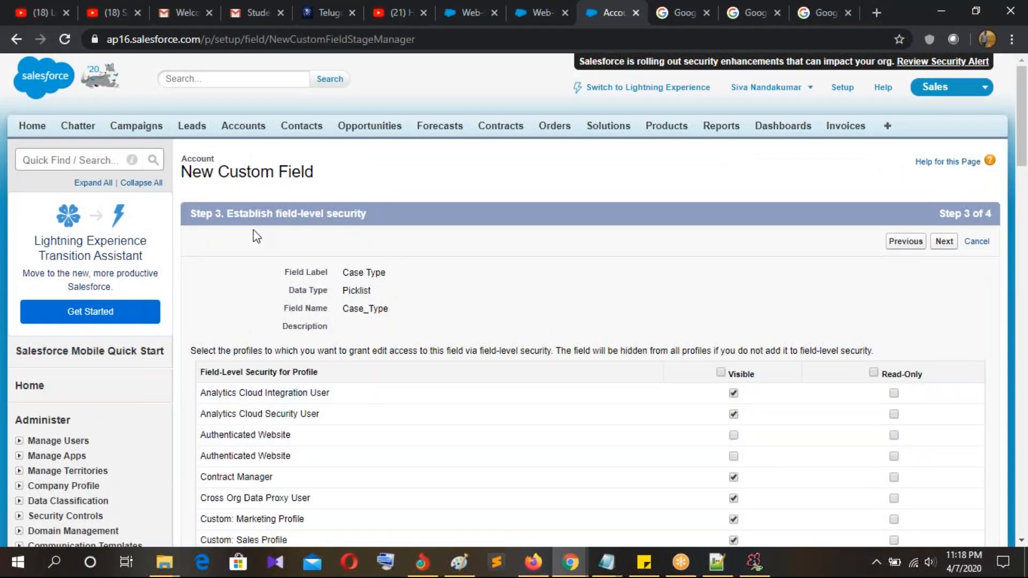
{"action": "scroll", "coordinate": [442, 281], "scroll_direction": "down", "scroll_amount": 3}
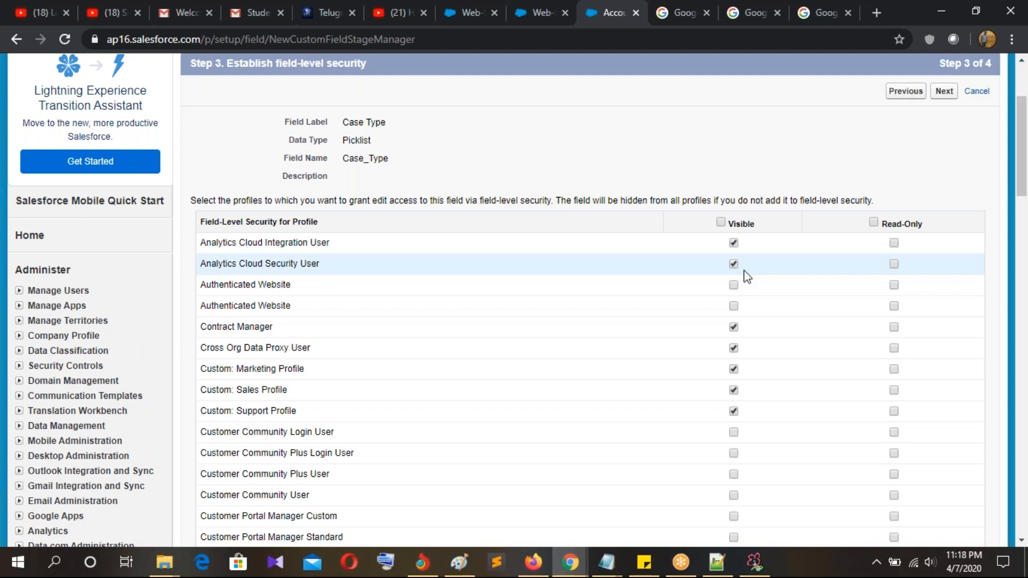
{"action": "scroll", "coordinate": [744, 273], "scroll_direction": "down", "scroll_amount": 2}
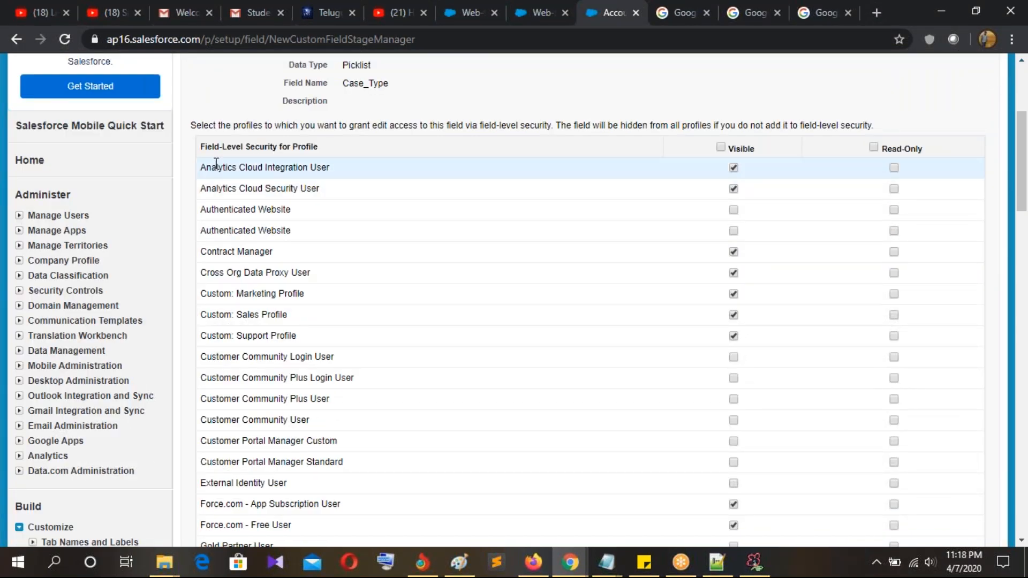
{"action": "left_click_drag", "start_coordinate": [217, 171], "coordinate": [319, 190]}
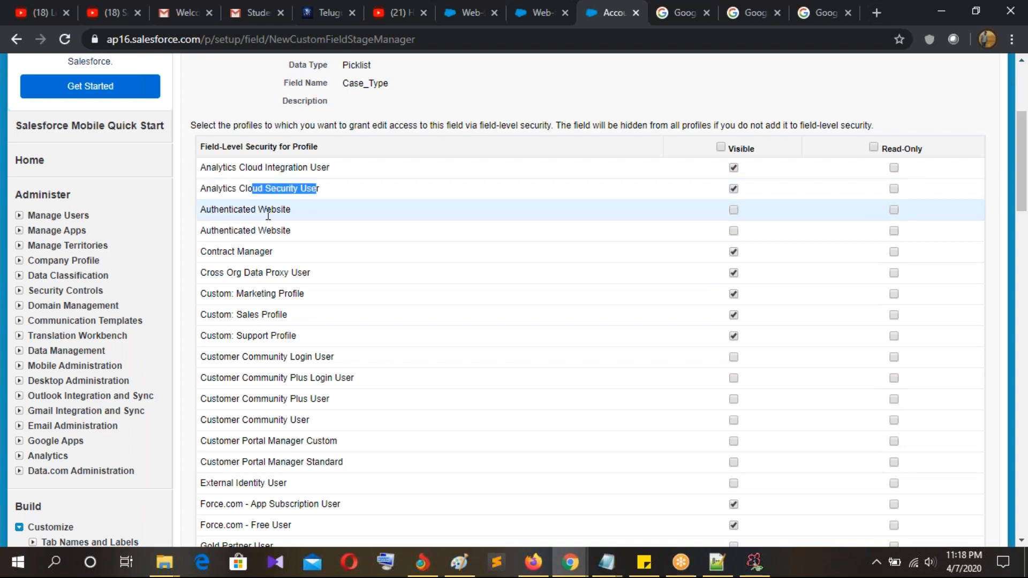
{"action": "left_click_drag", "start_coordinate": [213, 210], "coordinate": [292, 212]}
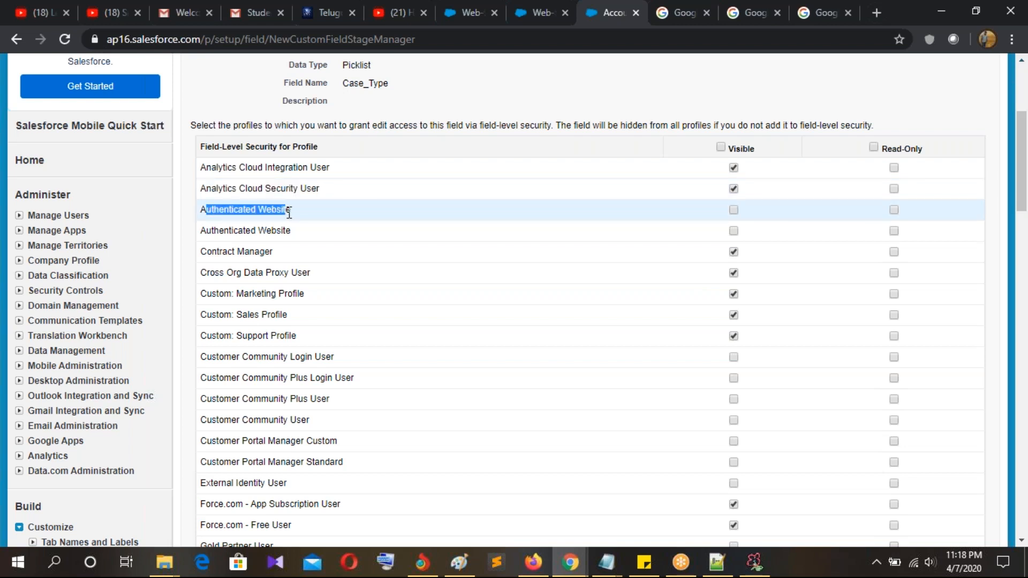
{"action": "left_click_drag", "start_coordinate": [219, 231], "coordinate": [292, 231]}
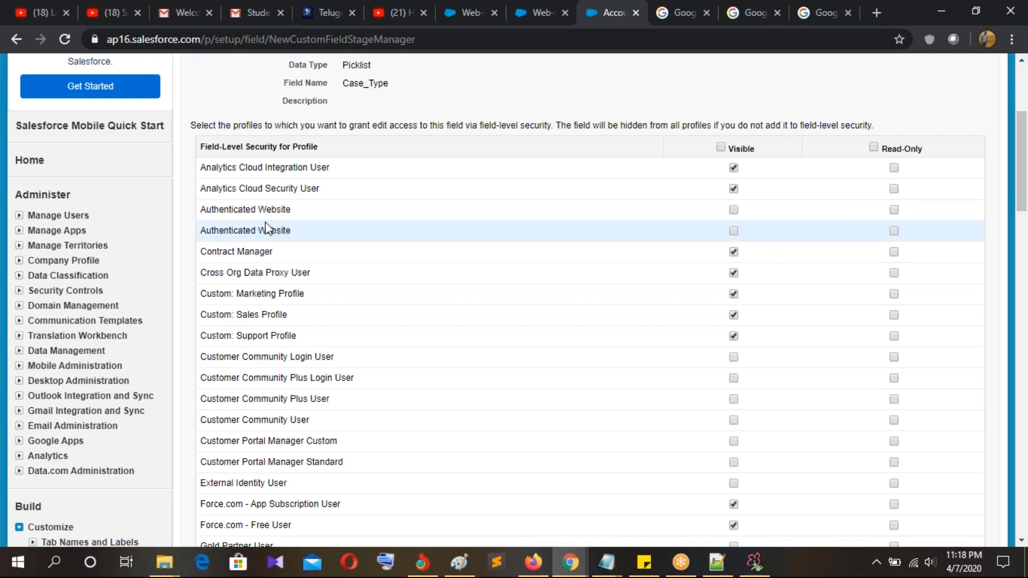
{"action": "left_click_drag", "start_coordinate": [255, 209], "coordinate": [300, 212]}
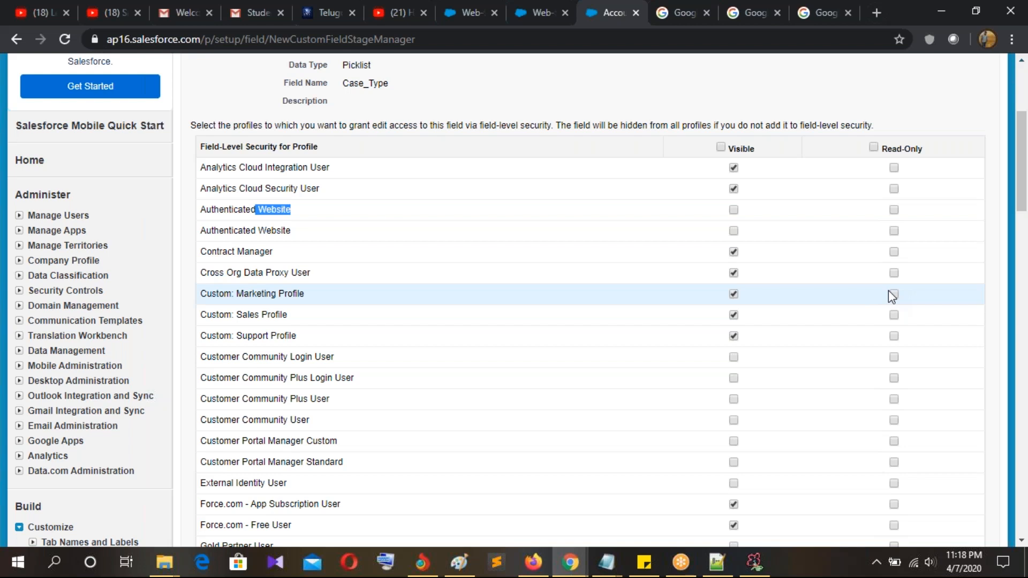
{"action": "left_click", "coordinate": [362, 206]}
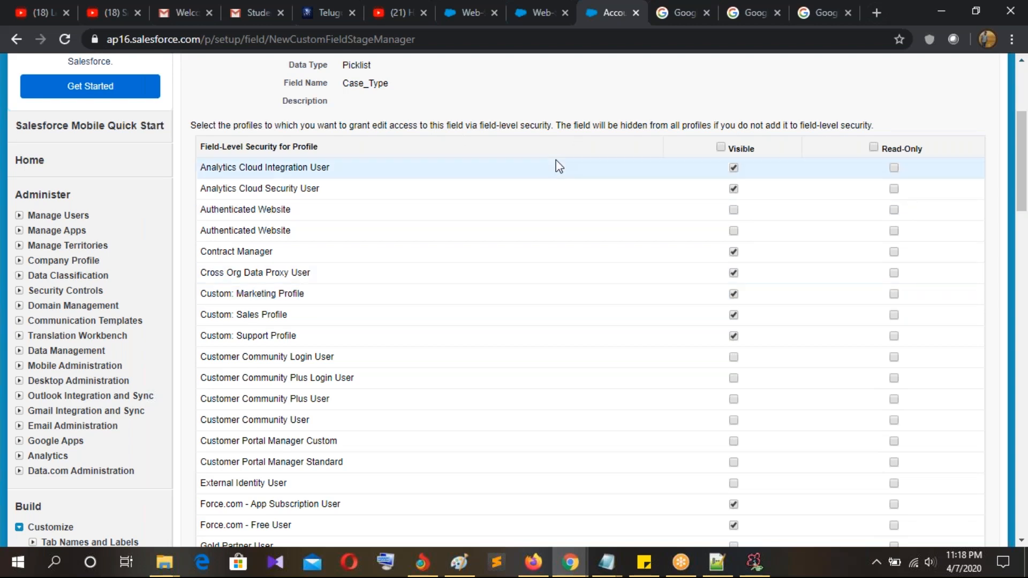
{"action": "scroll", "coordinate": [911, 288], "scroll_direction": "down", "scroll_amount": 10}
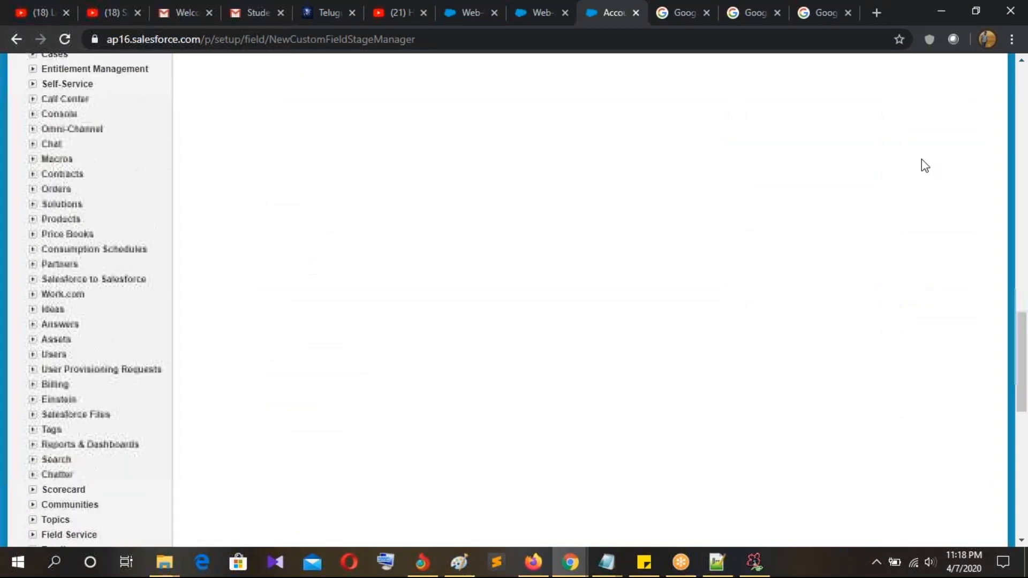
Step: Save the Case Type field onto the Account page layouts and go to the Accounts home page
{"action": "left_click", "coordinate": [948, 105]}
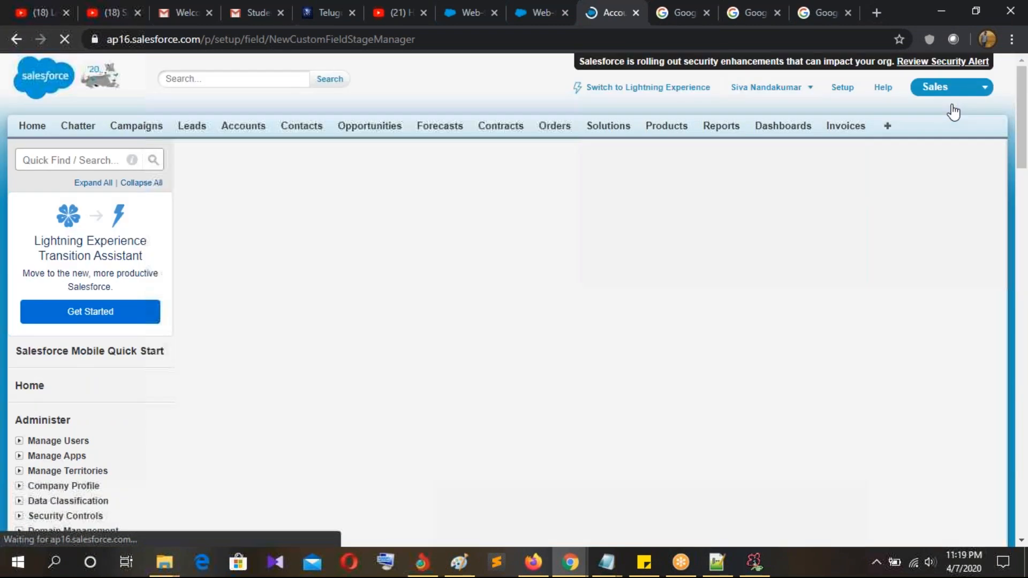
{"action": "left_click", "coordinate": [943, 243]}
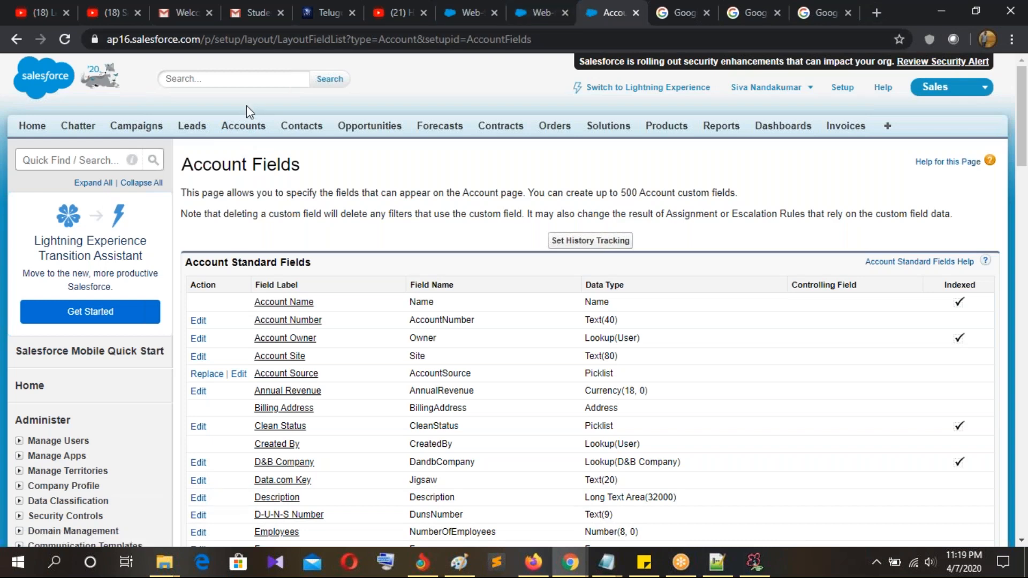
{"action": "scroll", "coordinate": [49, 345], "scroll_direction": "down", "scroll_amount": 5}
{"action": "scroll", "coordinate": [289, 350], "scroll_direction": "up", "scroll_amount": 5}
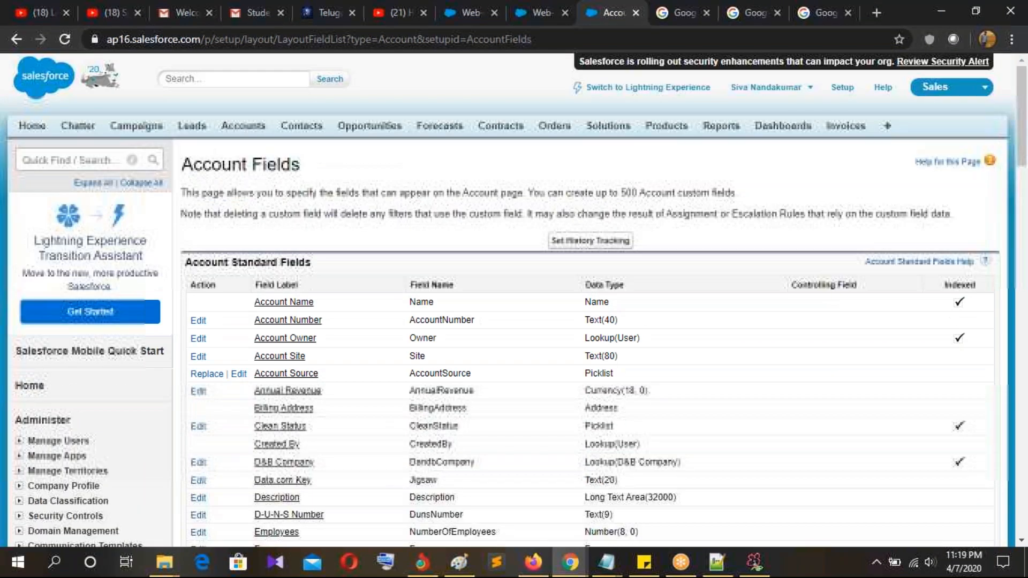
{"action": "left_click", "coordinate": [532, 21]}
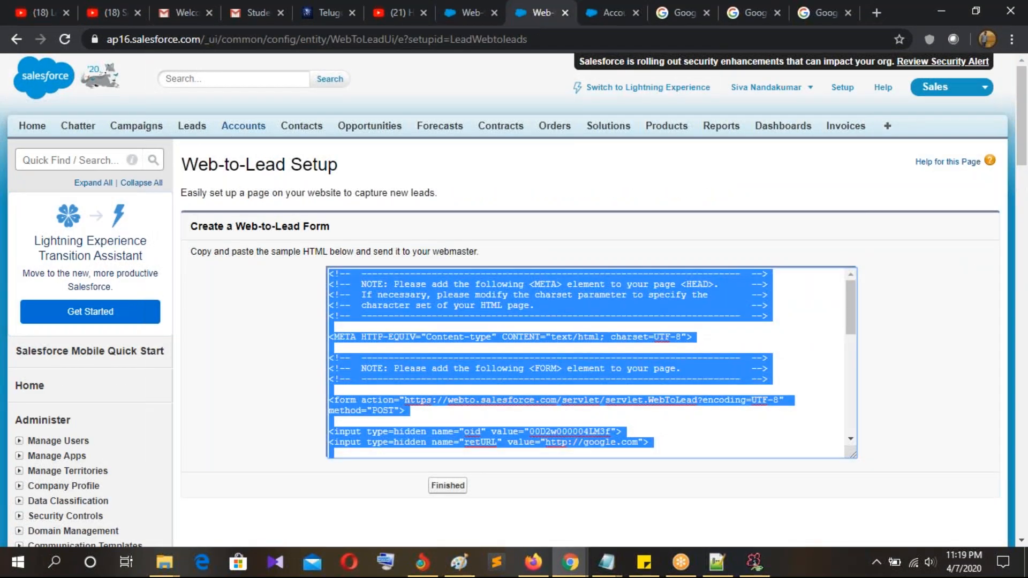
{"action": "left_click", "coordinate": [243, 125]}
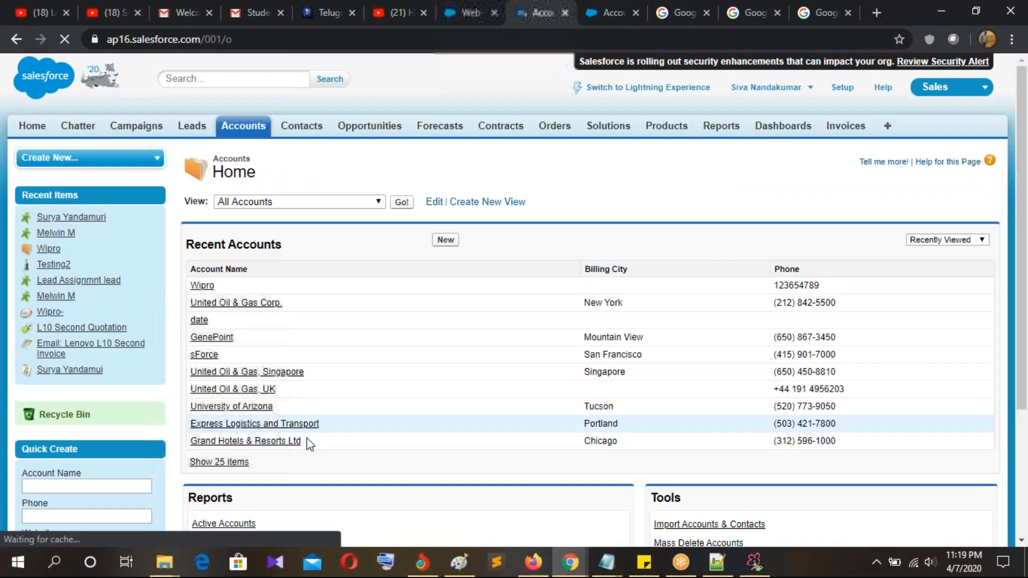
Step: Start a new account and check that Case Type lists Priority, Basic, High, Medium and Low
{"action": "left_click", "coordinate": [444, 242]}
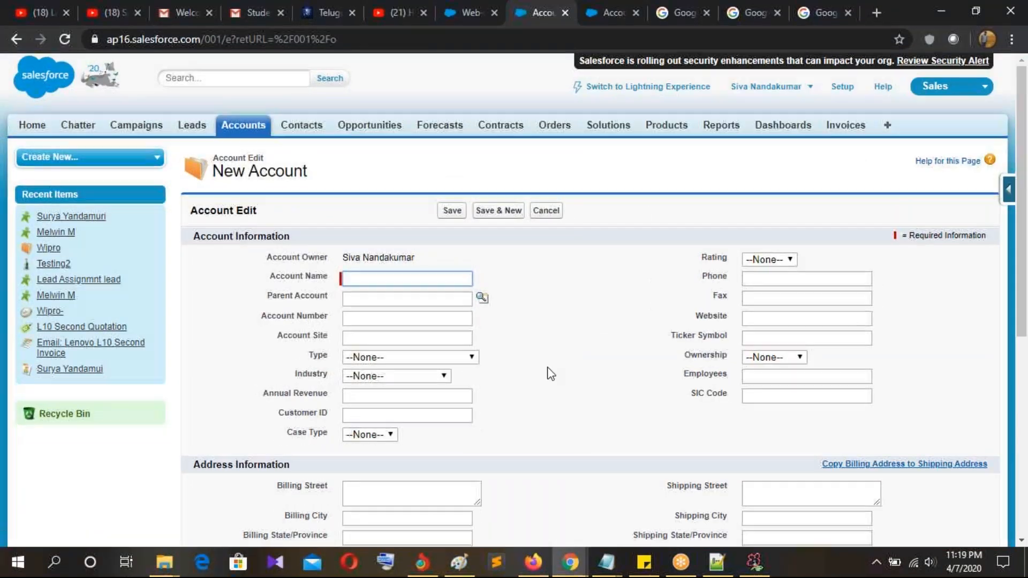
{"action": "scroll", "coordinate": [548, 370], "scroll_direction": "down", "scroll_amount": 1}
{"action": "left_click", "coordinate": [363, 362]}
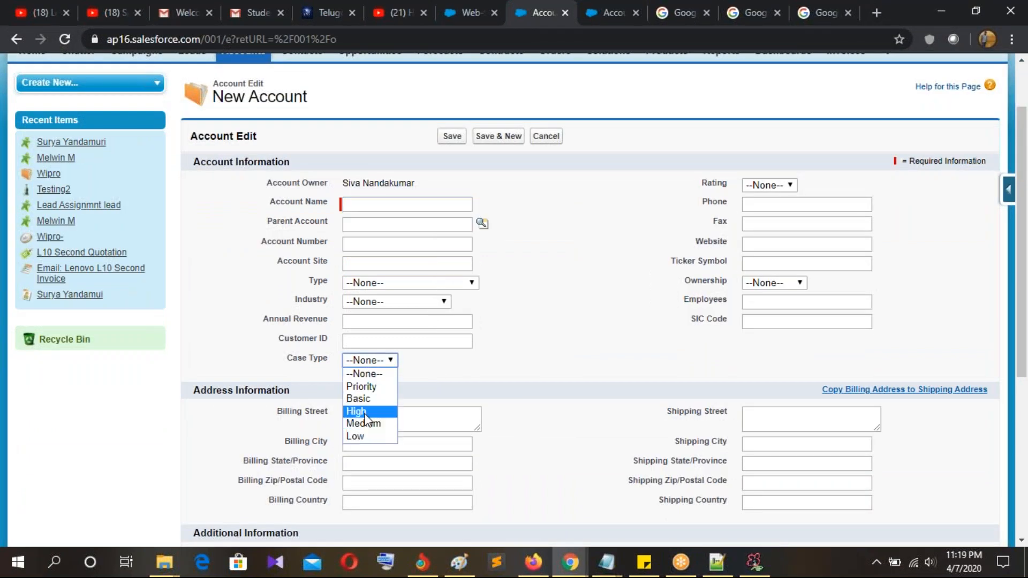
{"action": "left_click", "coordinate": [287, 360]}
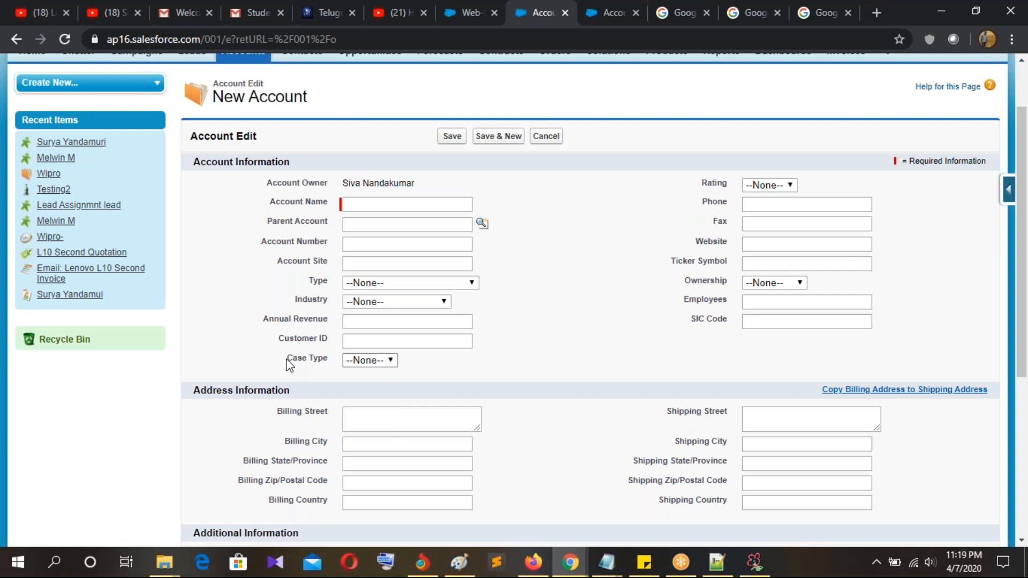
Step: Highlight the Case Type label on the New Account form to point it out
{"action": "left_click_drag", "start_coordinate": [287, 359], "coordinate": [337, 366]}
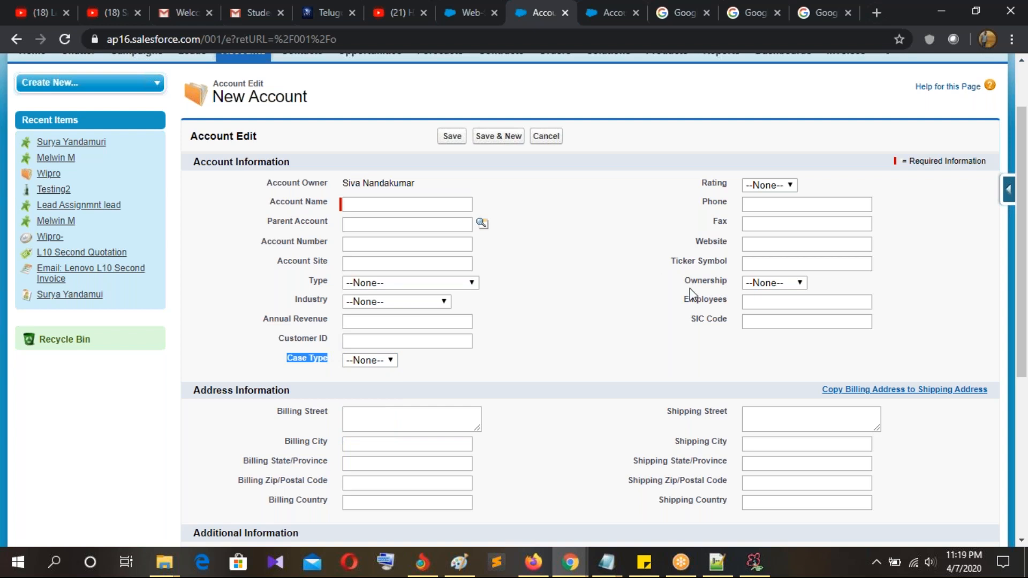
{"action": "left_click_drag", "start_coordinate": [280, 370], "coordinate": [328, 364]}
{"action": "left_click", "coordinate": [330, 380]}
{"action": "left_click_drag", "start_coordinate": [286, 358], "coordinate": [333, 360]}
{"action": "left_click", "coordinate": [294, 389]}
{"action": "left_click_drag", "start_coordinate": [286, 358], "coordinate": [323, 370]}
{"action": "left_click", "coordinate": [628, 191]}
{"action": "left_click_drag", "start_coordinate": [287, 360], "coordinate": [329, 361]}
{"action": "left_click", "coordinate": [332, 370]}
{"action": "left_click_drag", "start_coordinate": [287, 358], "coordinate": [327, 362]}
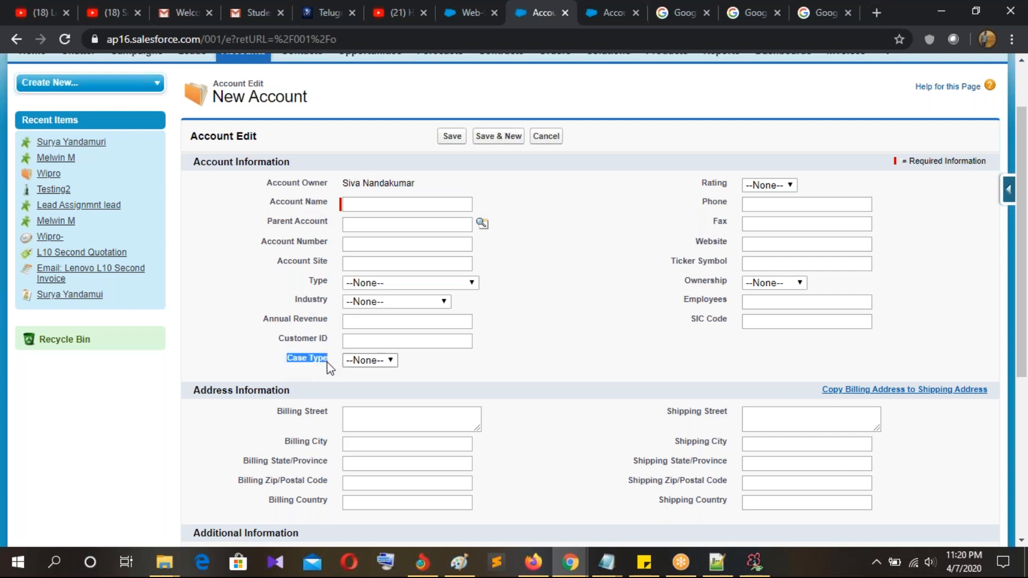
{"action": "left_click", "coordinate": [597, 359]}
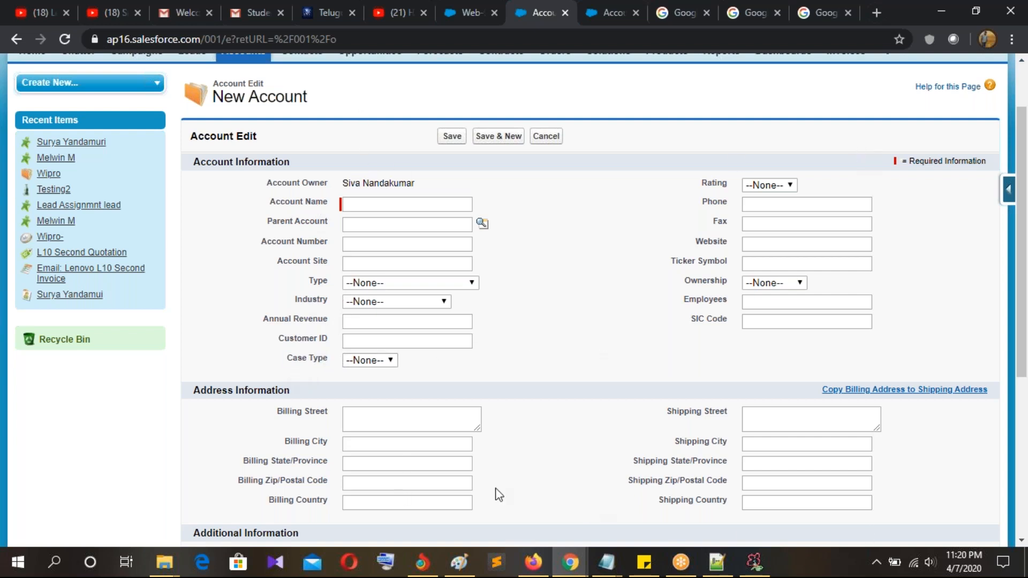
{"action": "scroll", "coordinate": [665, 395], "scroll_direction": "up", "scroll_amount": 3}
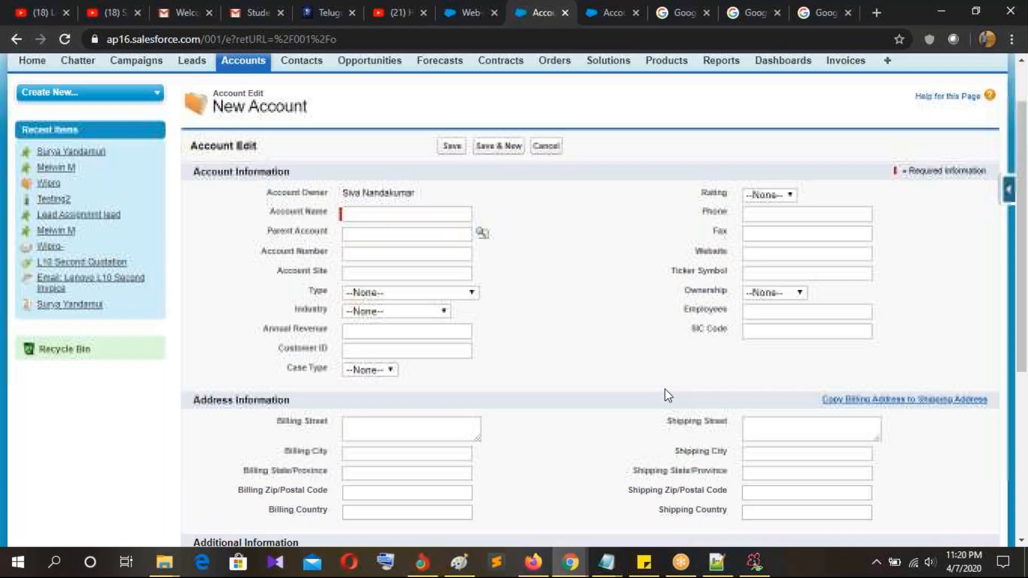
{"action": "left_click", "coordinate": [465, 22]}
Step: Return to the Account Fields setup page and open the Account page layouts list
{"action": "scroll", "coordinate": [61, 292], "scroll_direction": "down", "scroll_amount": 10}
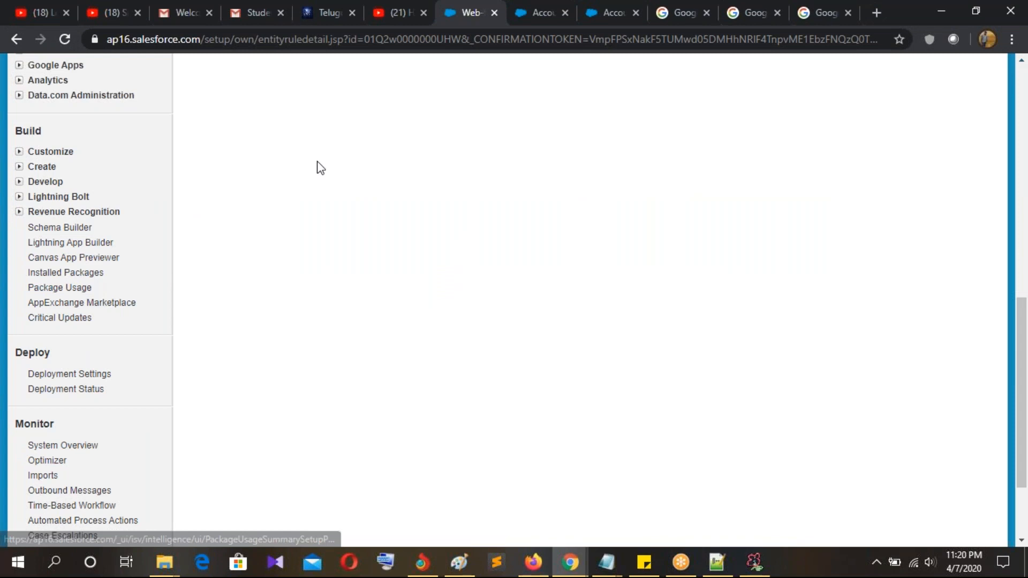
{"action": "left_click", "coordinate": [415, 21]}
{"action": "left_click", "coordinate": [462, 19]}
{"action": "scroll", "coordinate": [12, 324], "scroll_direction": "down", "scroll_amount": 2}
{"action": "scroll", "coordinate": [11, 323], "scroll_direction": "up", "scroll_amount": 6}
{"action": "left_click", "coordinate": [554, 21]}
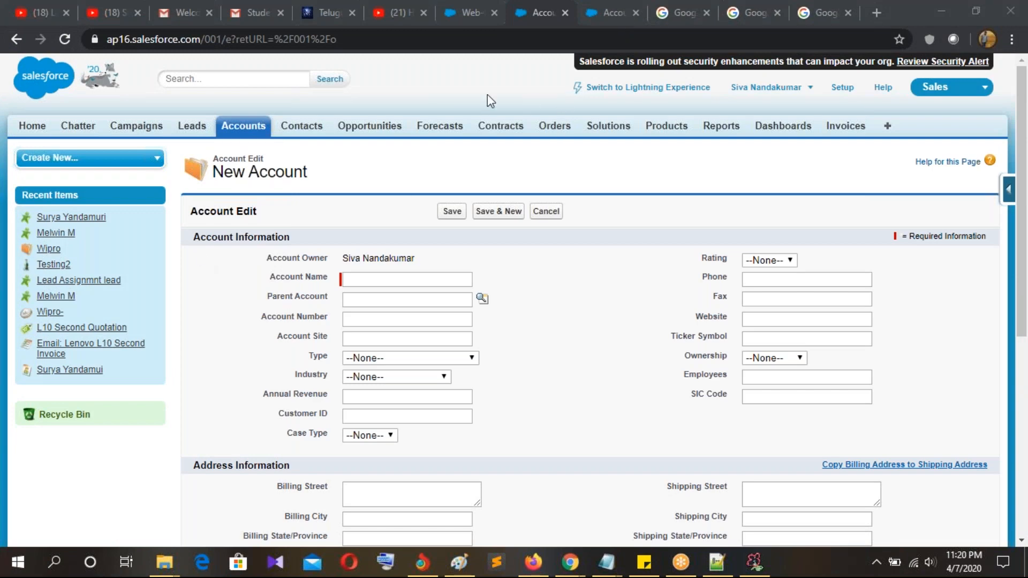
{"action": "left_click", "coordinate": [612, 18]}
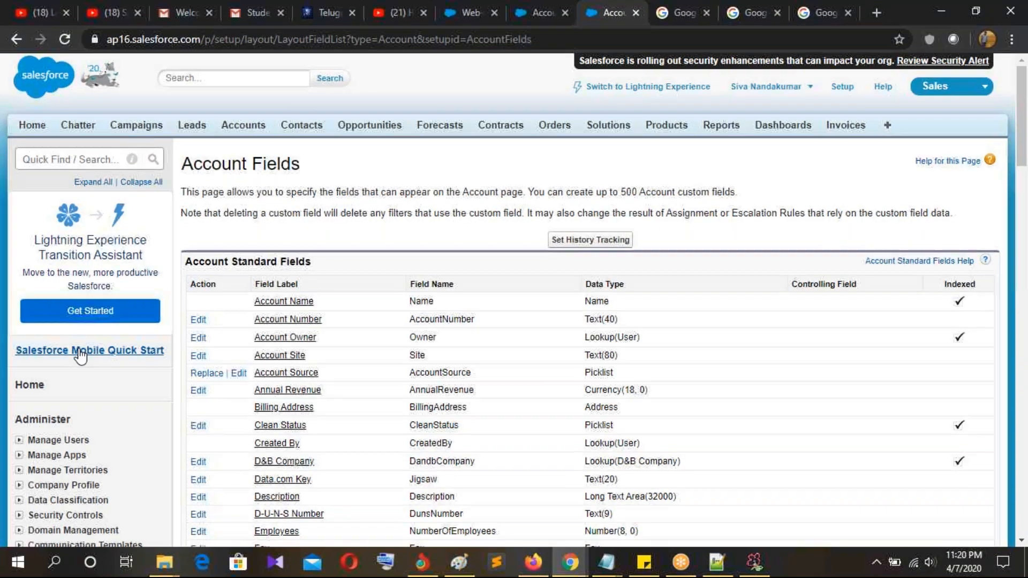
{"action": "scroll", "coordinate": [80, 354], "scroll_direction": "down", "scroll_amount": 15}
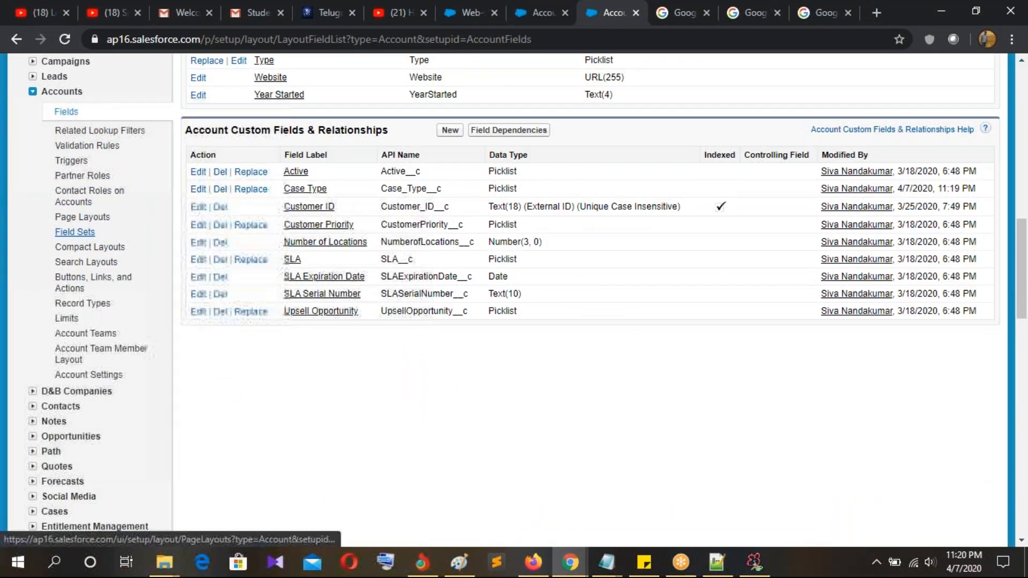
{"action": "left_click", "coordinate": [83, 218]}
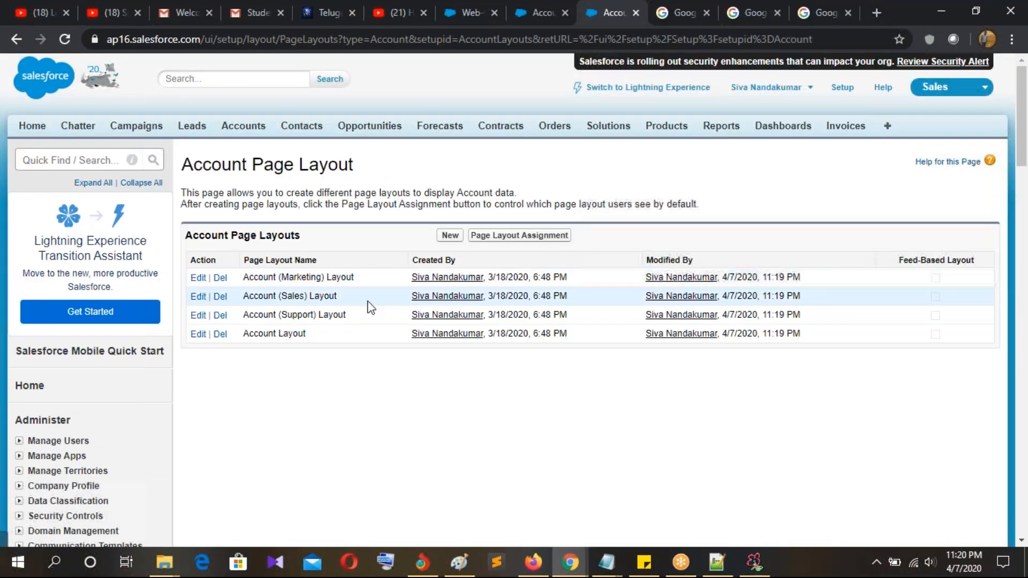
Step: Edit Account Layout, place Account Source under Case Type, and save the layout
{"action": "left_click", "coordinate": [201, 336]}
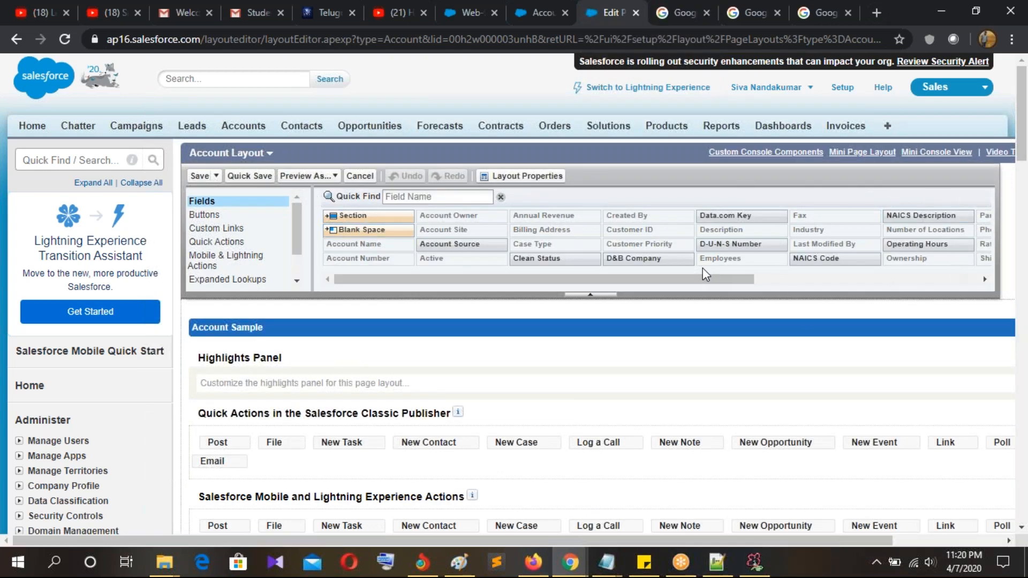
{"action": "mouse_move", "coordinate": [709, 278]}
{"action": "left_mouse_down"}
{"action": "mouse_move", "coordinate": [830, 277]}
{"action": "mouse_move", "coordinate": [718, 278]}
{"action": "left_mouse_up"}
{"action": "scroll", "coordinate": [637, 239], "scroll_direction": "down", "scroll_amount": 2}
{"action": "left_click_drag", "start_coordinate": [431, 168], "coordinate": [305, 306]}
{"action": "left_click", "coordinate": [199, 66]}
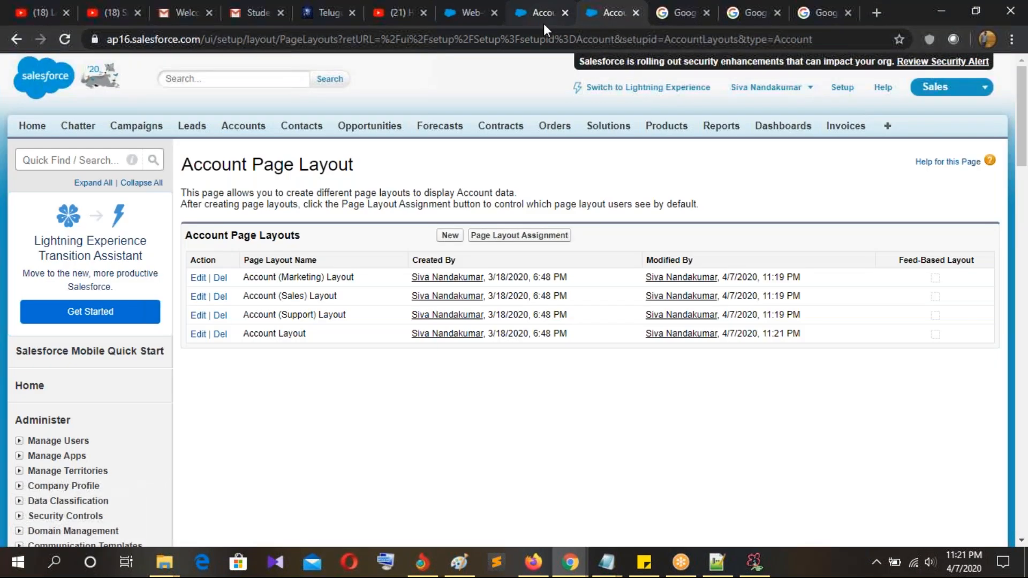
Step: Reload the New Account form and highlight the newly added Account Source field
{"action": "left_click", "coordinate": [544, 23]}
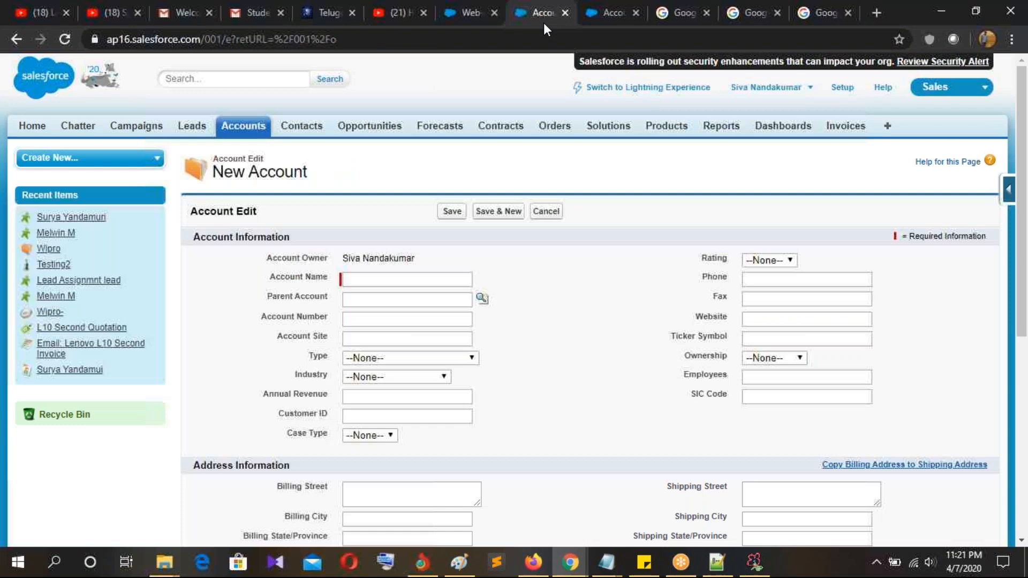
{"action": "left_click", "coordinate": [64, 40]}
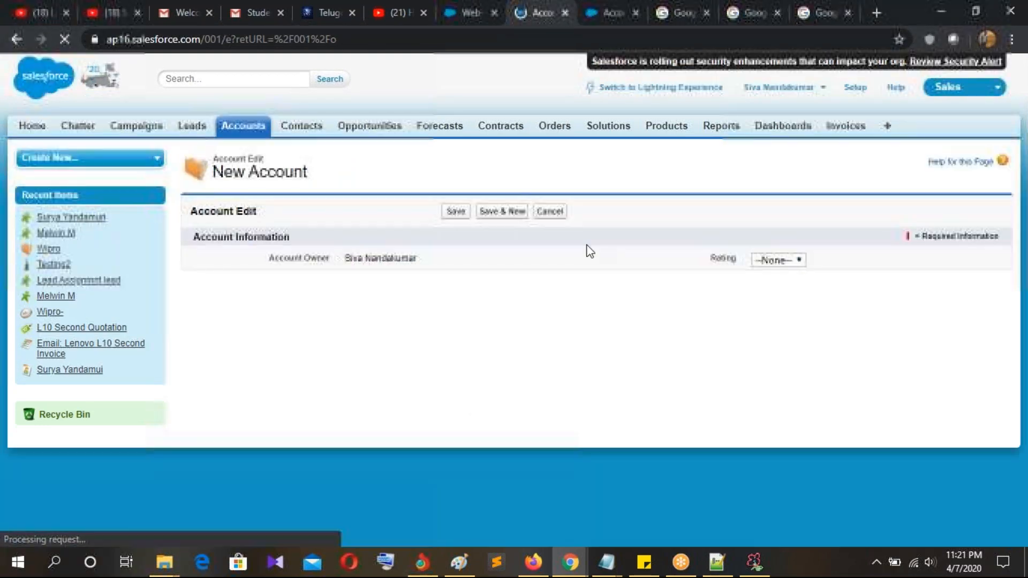
{"action": "scroll", "coordinate": [587, 246], "scroll_direction": "down", "scroll_amount": 2}
{"action": "left_click_drag", "start_coordinate": [264, 302], "coordinate": [335, 306]}
{"action": "left_click", "coordinate": [565, 314]}
{"action": "left_click_drag", "start_coordinate": [264, 303], "coordinate": [317, 304]}
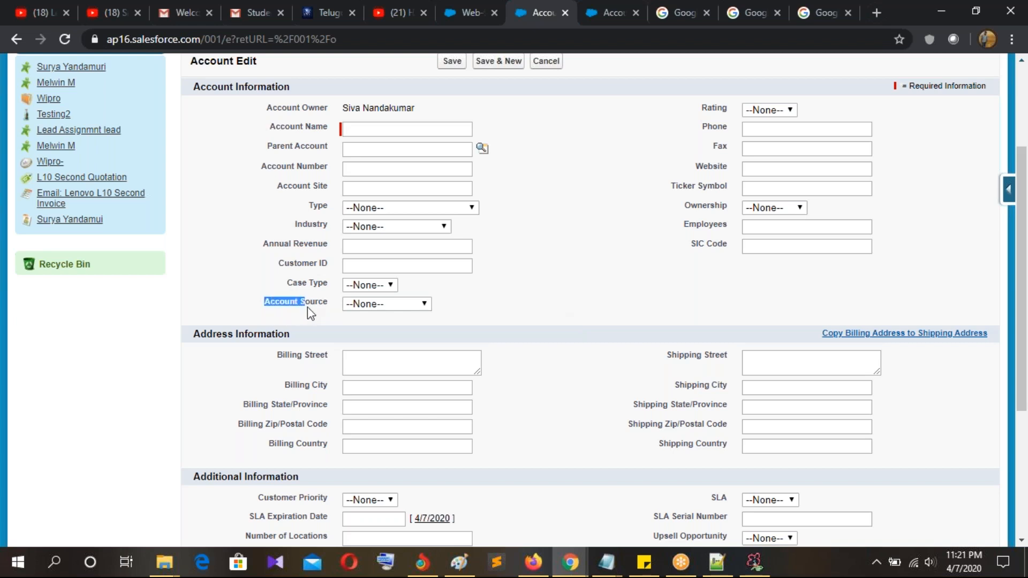
{"action": "left_click", "coordinate": [326, 312]}
{"action": "left_click_drag", "start_coordinate": [264, 304], "coordinate": [328, 306]}
{"action": "left_click", "coordinate": [522, 302]}
{"action": "left_click_drag", "start_coordinate": [264, 302], "coordinate": [329, 307]}
{"action": "scroll", "coordinate": [616, 308], "scroll_direction": "up", "scroll_amount": 3}
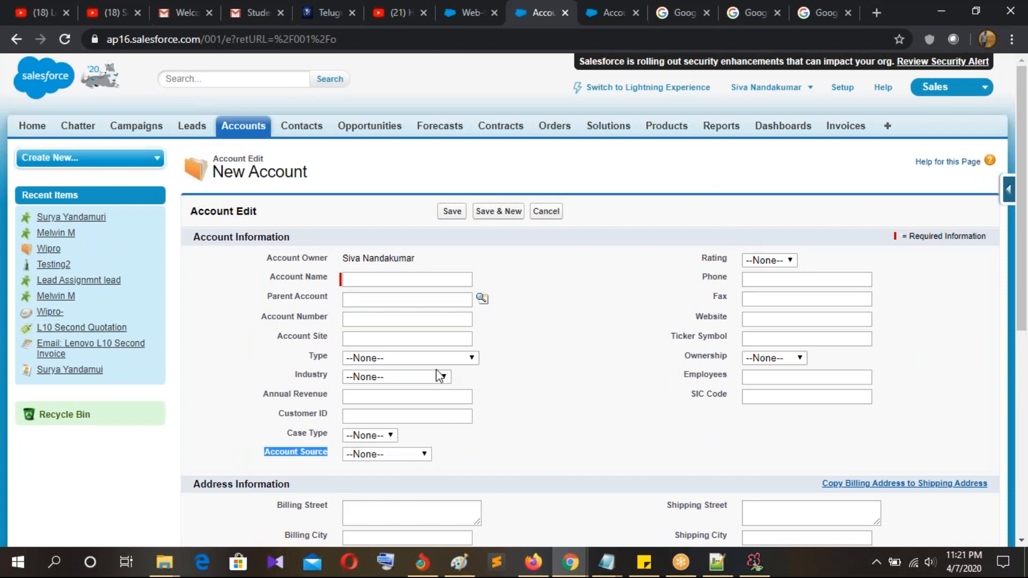
{"action": "scroll", "coordinate": [541, 325], "scroll_direction": "down", "scroll_amount": 3}
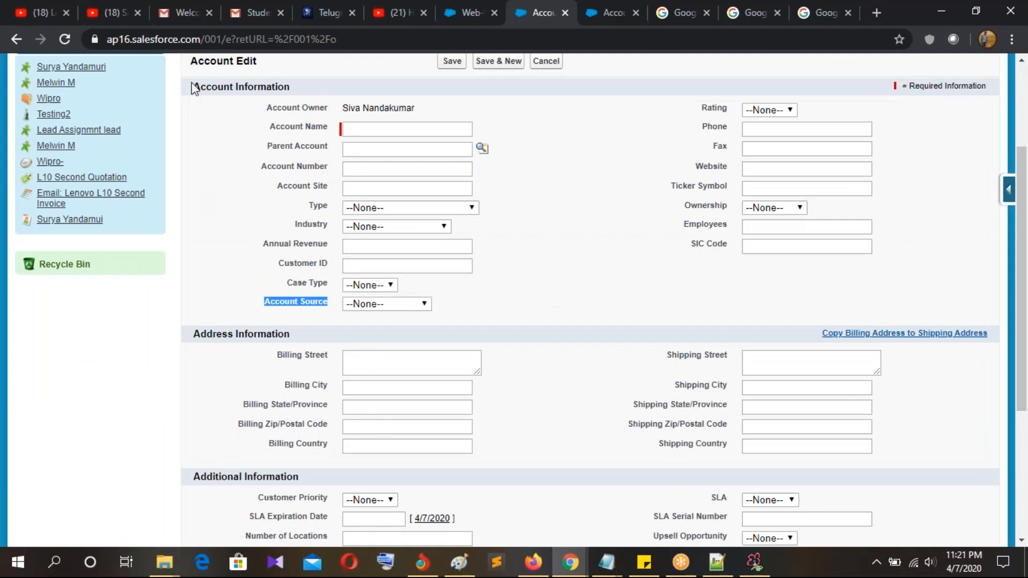
{"action": "left_click", "coordinate": [272, 310]}
{"action": "left_click_drag", "start_coordinate": [262, 307], "coordinate": [331, 310]}
Step: Name the account 'Case Testing' and set its Rating to Hot
{"action": "left_click", "coordinate": [374, 131]}
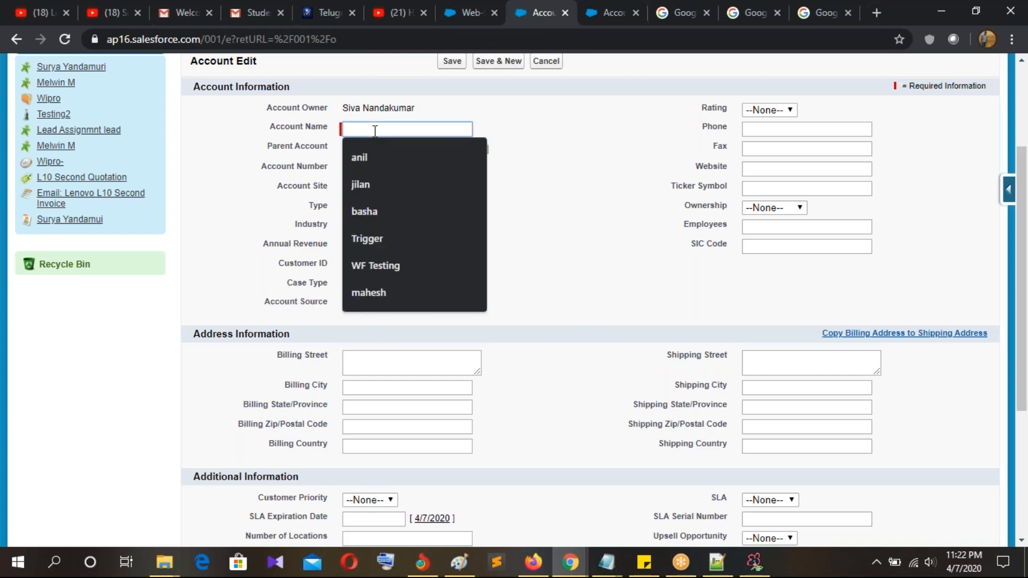
{"action": "type", "text": "C"}
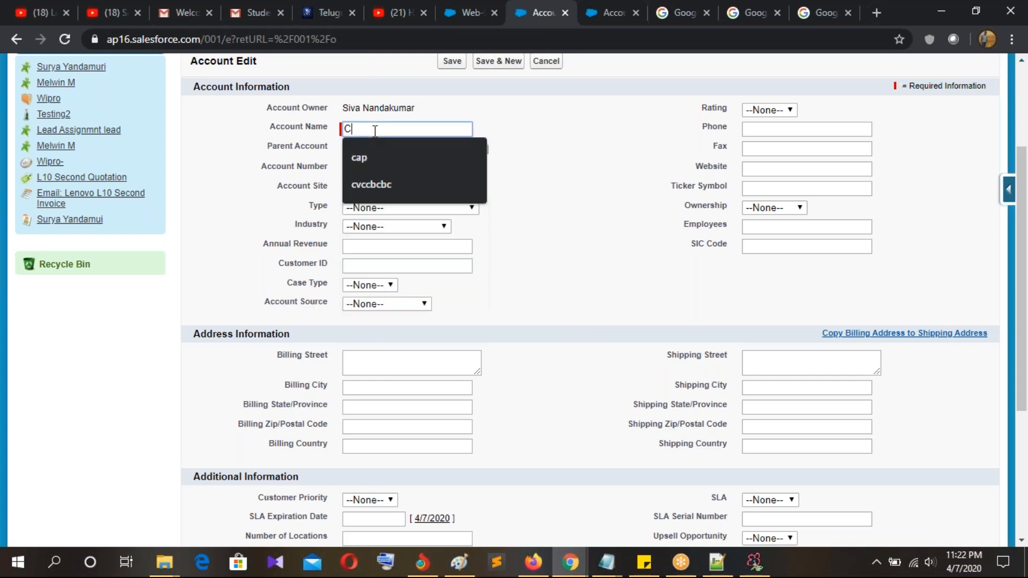
{"action": "type", "text": "ase Testing"}
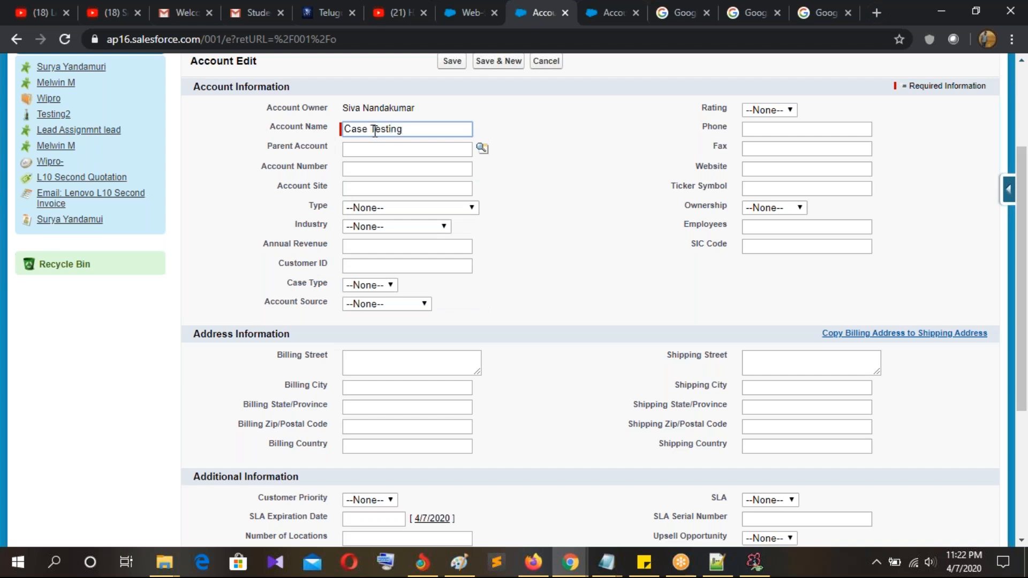
{"action": "left_click", "coordinate": [761, 114]}
{"action": "left_click", "coordinate": [536, 183]}
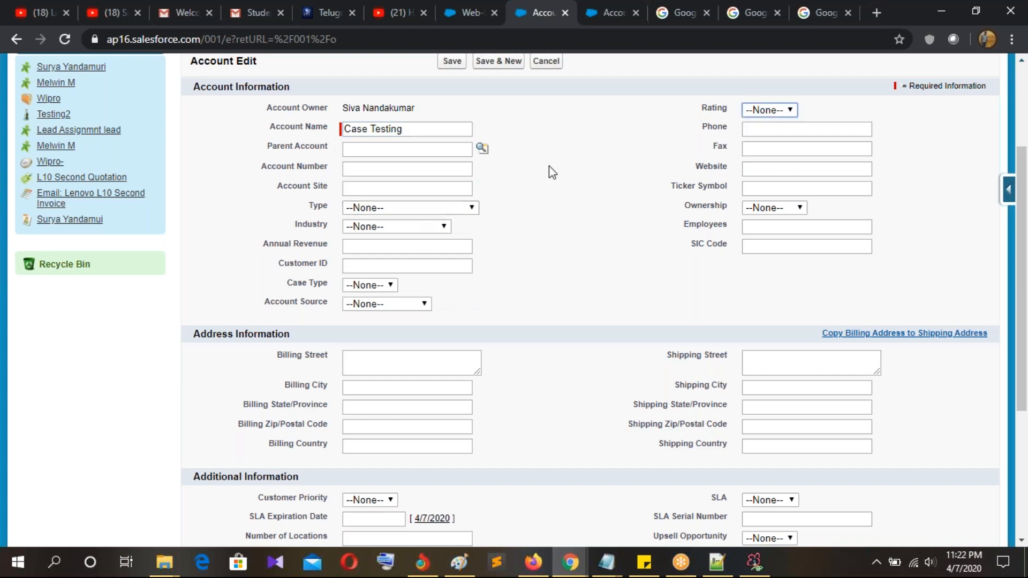
{"action": "left_click", "coordinate": [758, 110]}
{"action": "left_click", "coordinate": [757, 132]}
{"action": "left_click", "coordinate": [760, 110]}
{"action": "left_click", "coordinate": [759, 136]}
Step: Set Type Prospect, Industry Banking and Case Type Priority, then save the account
{"action": "left_click", "coordinate": [401, 207]}
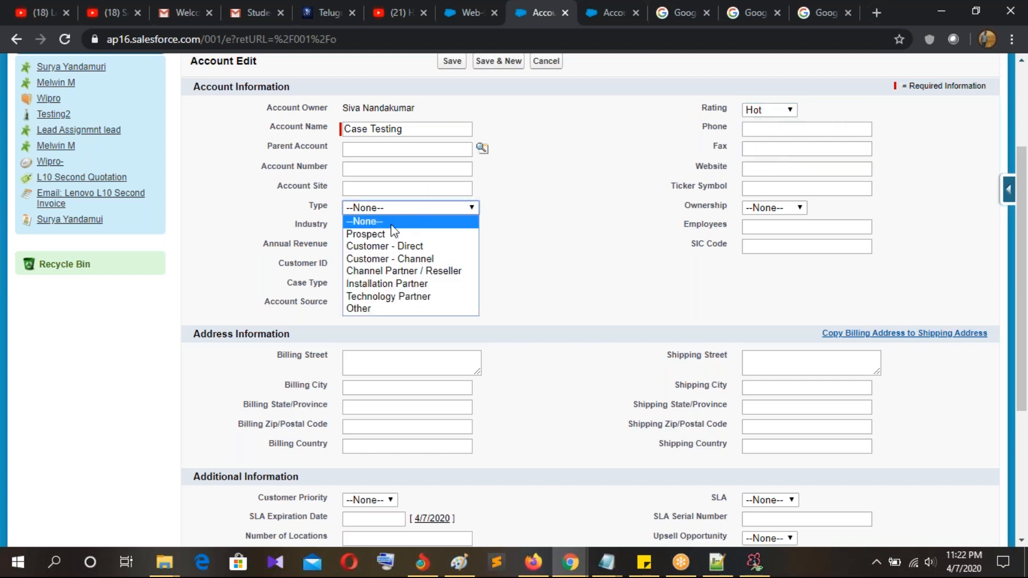
{"action": "left_click", "coordinate": [378, 235]}
{"action": "left_click", "coordinate": [378, 228]}
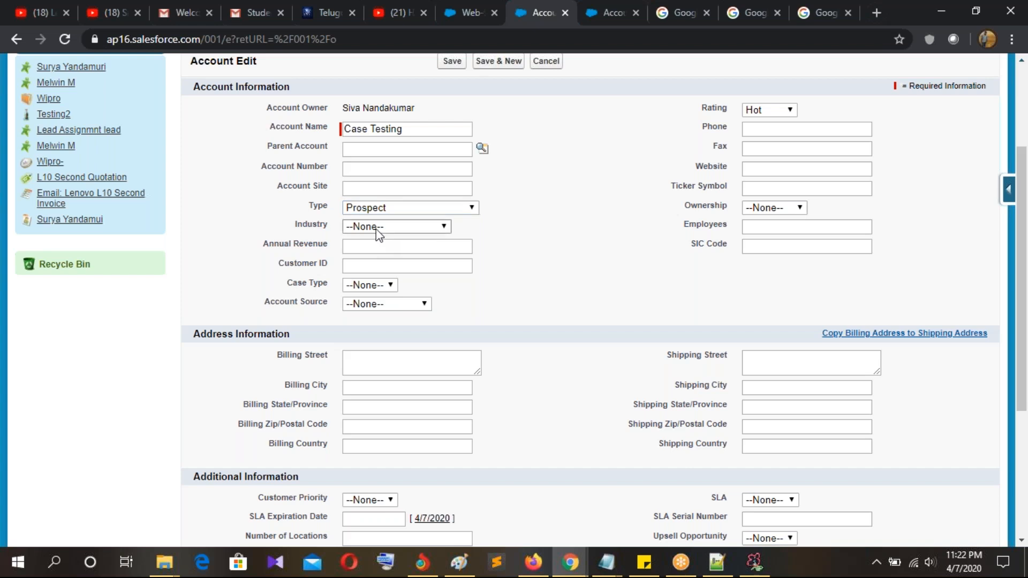
{"action": "left_click", "coordinate": [363, 278]}
{"action": "left_click", "coordinate": [361, 286]}
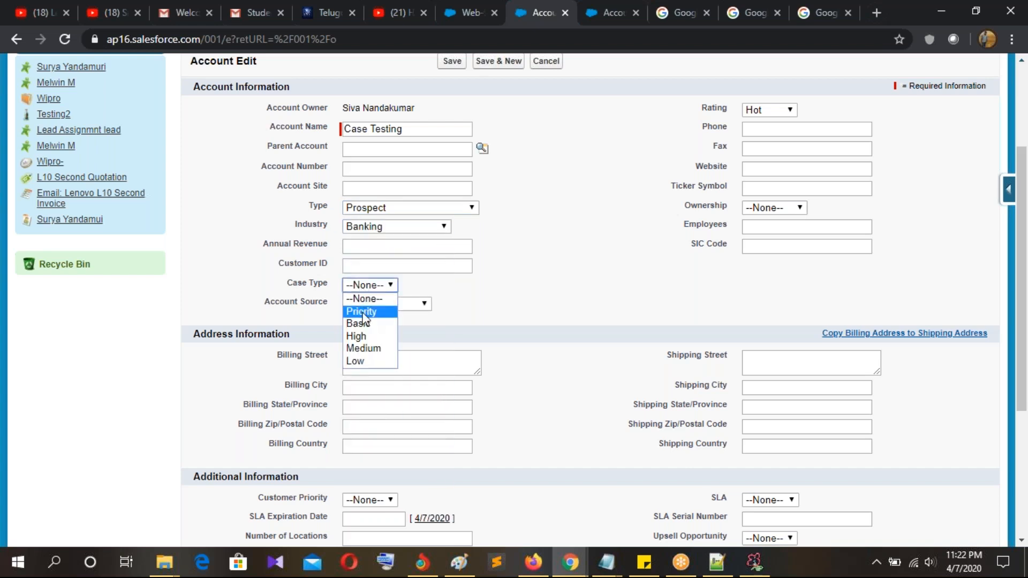
{"action": "left_click", "coordinate": [364, 312]}
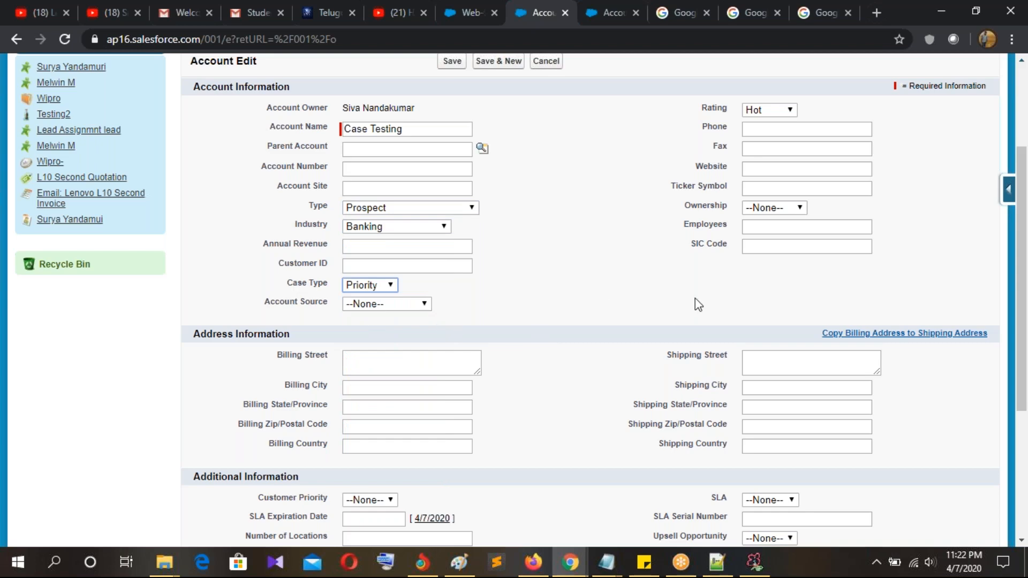
{"action": "scroll", "coordinate": [695, 298], "scroll_direction": "down", "scroll_amount": 2}
{"action": "scroll", "coordinate": [571, 274], "scroll_direction": "up", "scroll_amount": 5}
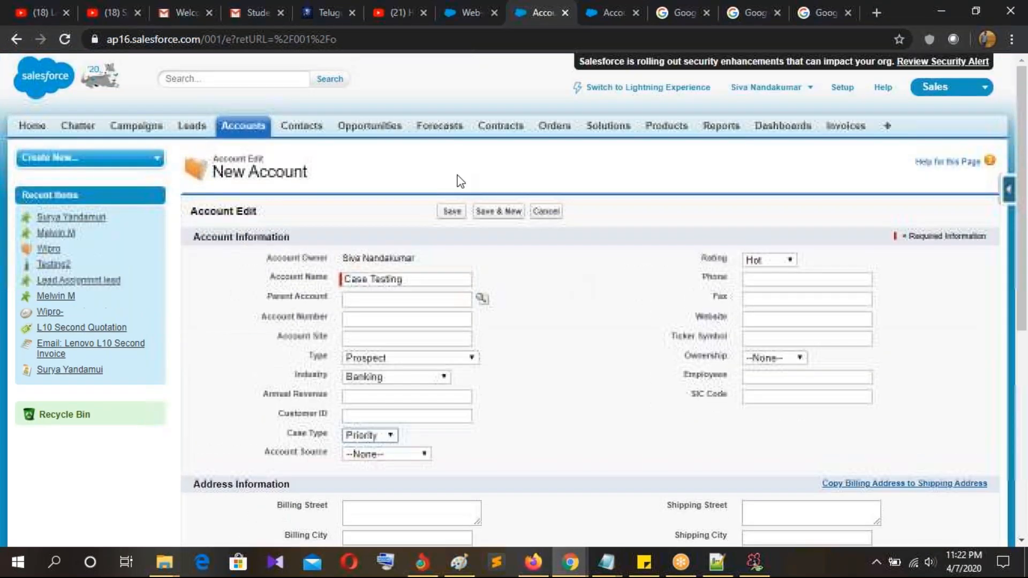
{"action": "left_click", "coordinate": [457, 211]}
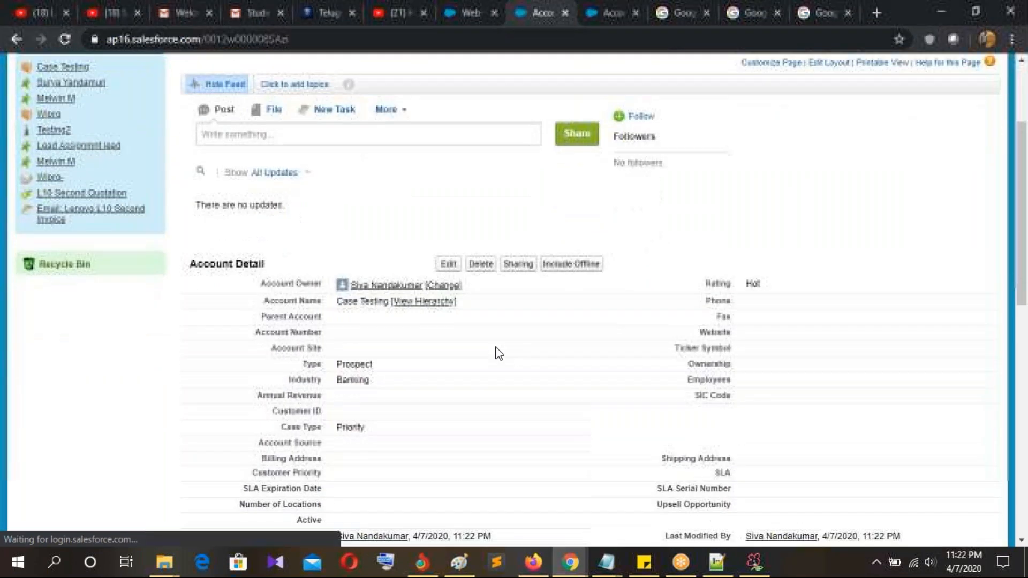
Step: Start a new contact for the Case Testing account and enter the contact's first and last name
{"action": "scroll", "coordinate": [391, 218], "scroll_direction": "down", "scroll_amount": 4}
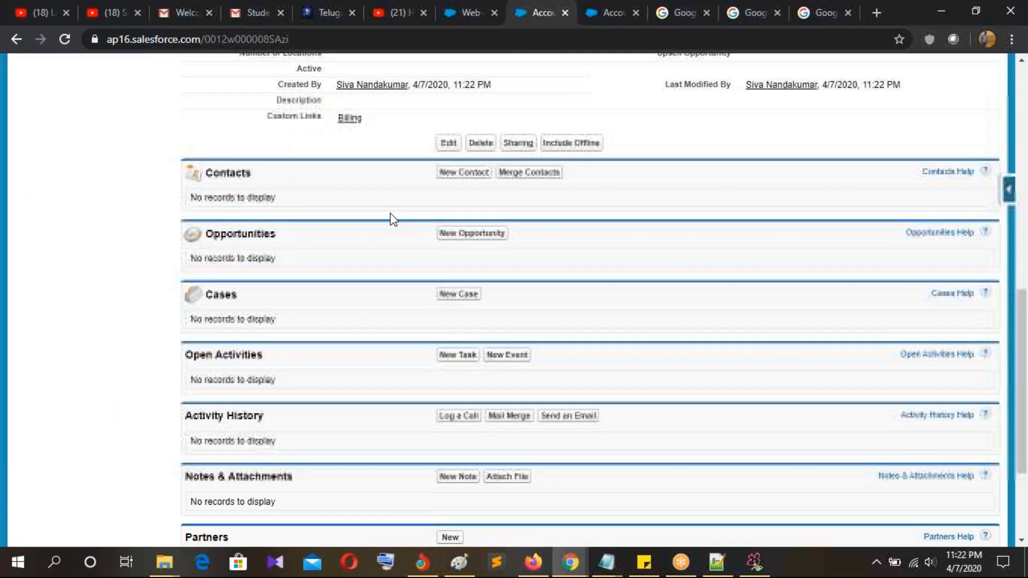
{"action": "left_click", "coordinate": [465, 172]}
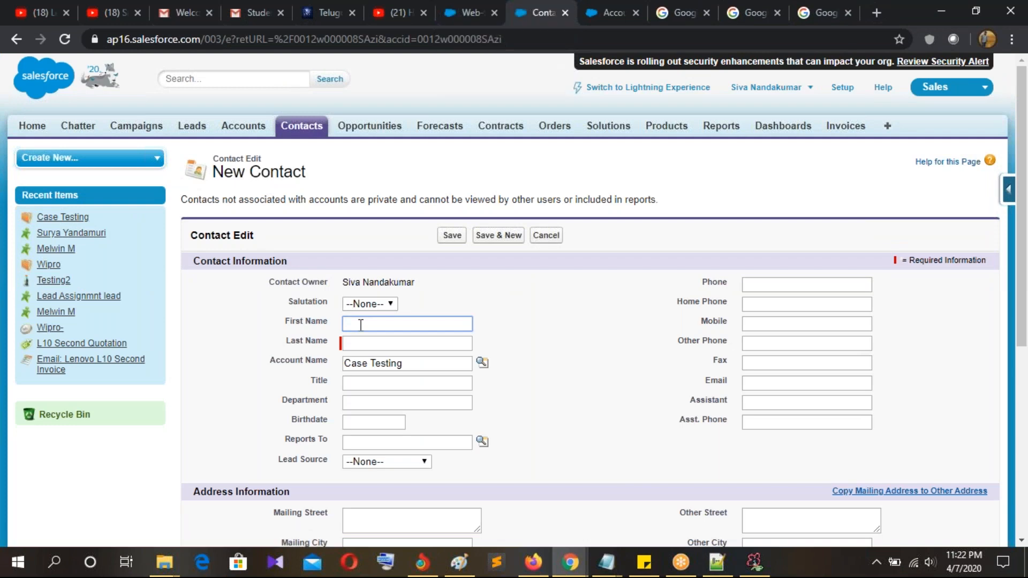
{"action": "key", "text": "Tab"}
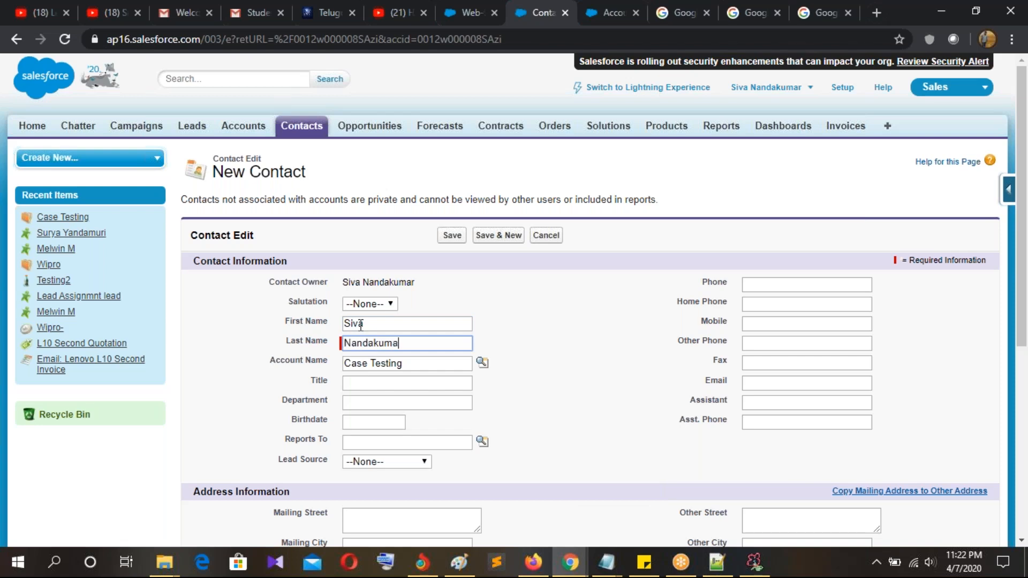
Step: Enter the contact's phone number and save the contact
{"action": "left_click", "coordinate": [783, 284]}
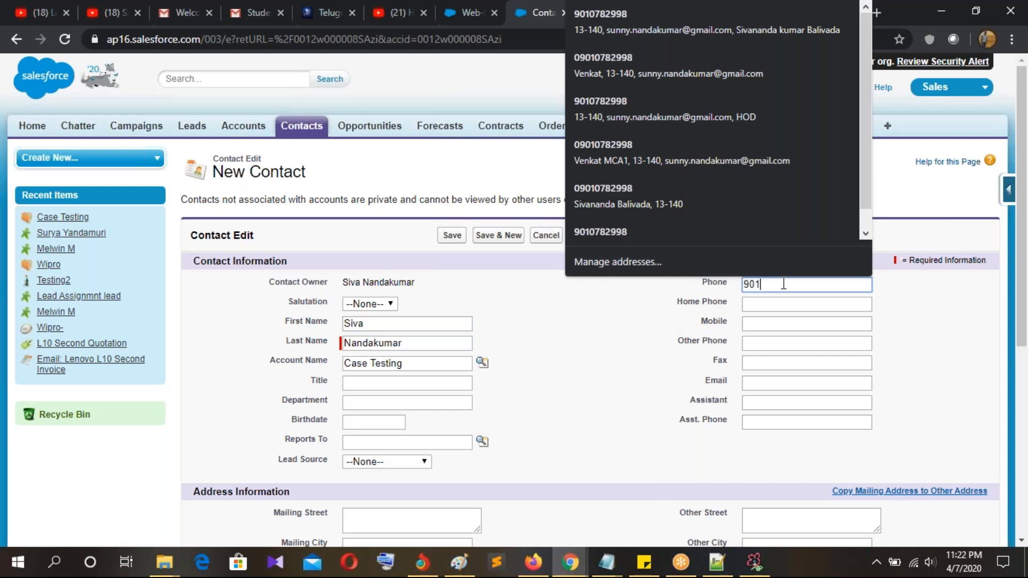
{"action": "left_click", "coordinate": [683, 364]}
{"action": "scroll", "coordinate": [644, 413], "scroll_direction": "down", "scroll_amount": 3}
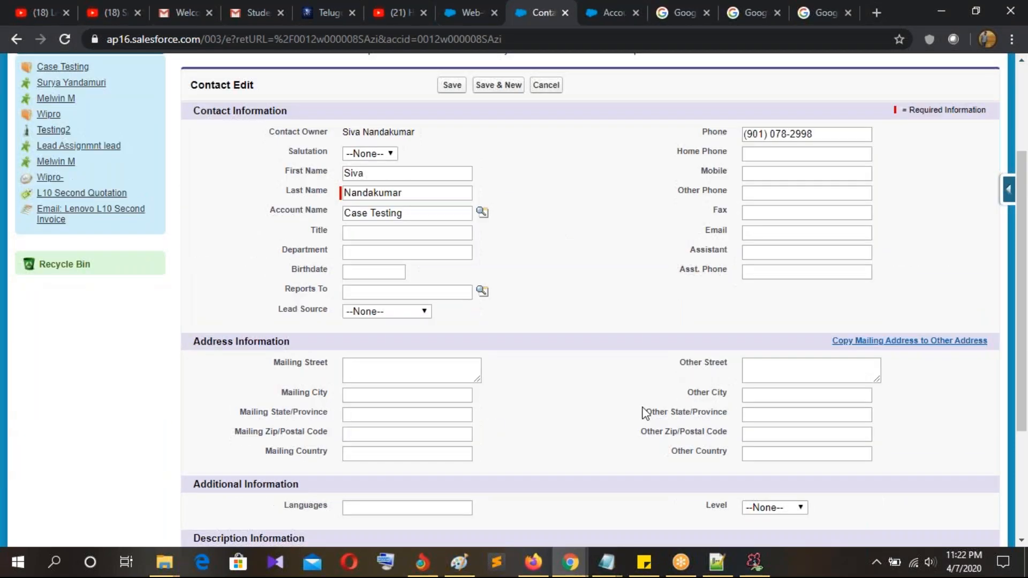
{"action": "scroll", "coordinate": [644, 413], "scroll_direction": "down", "scroll_amount": 3}
{"action": "left_click", "coordinate": [452, 474]}
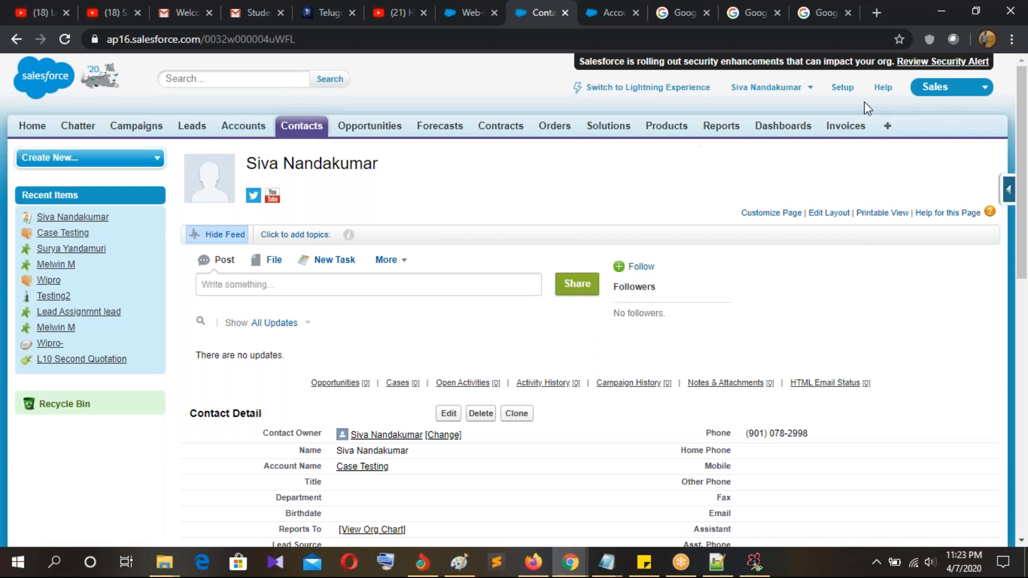
{"action": "left_click", "coordinate": [843, 88]}
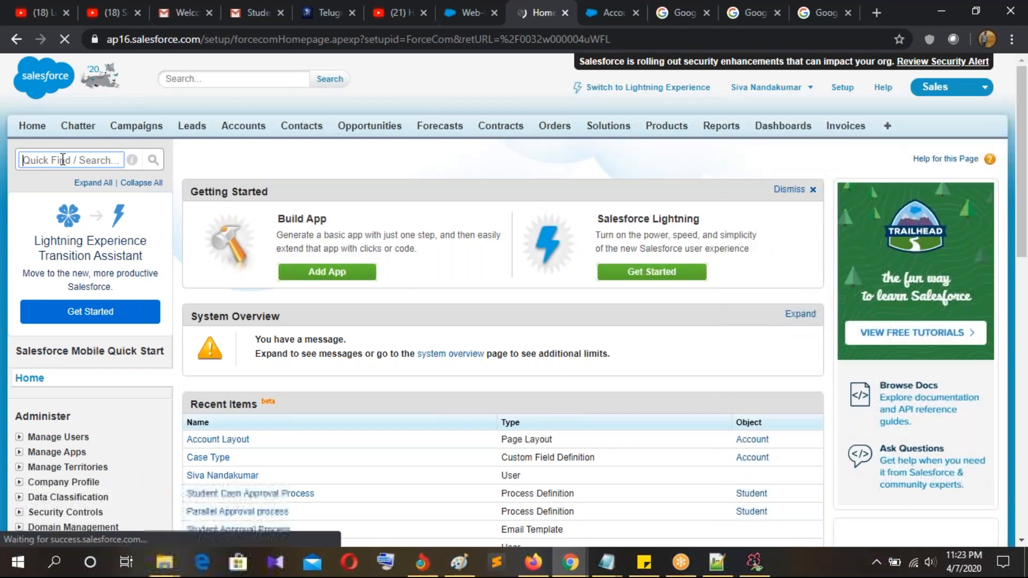
Step: Start a new queue labelled 'Case Queue' from the Queues setup list
{"action": "left_click", "coordinate": [63, 160]}
{"action": "type", "text": "que"}
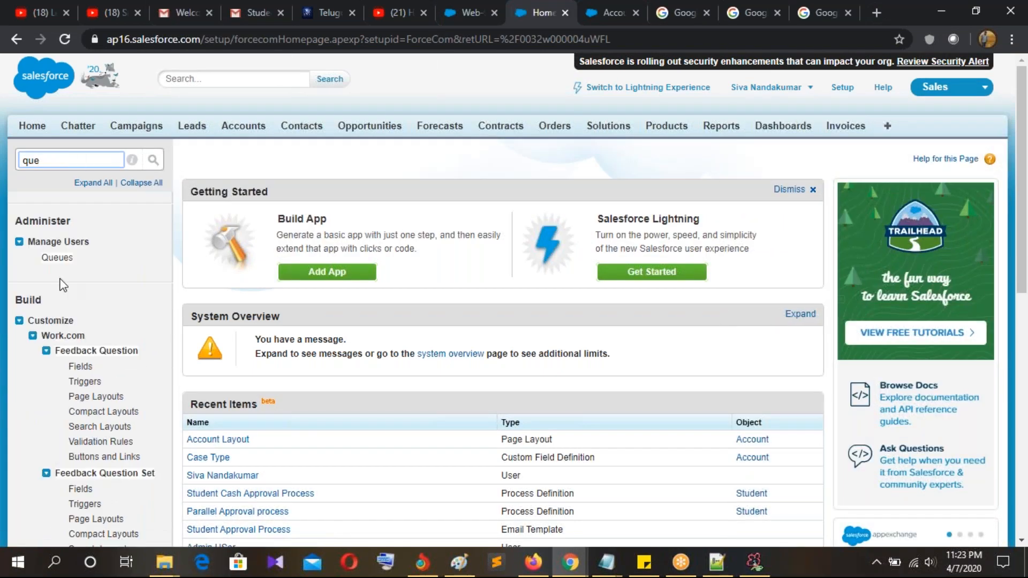
{"action": "left_click", "coordinate": [57, 259]}
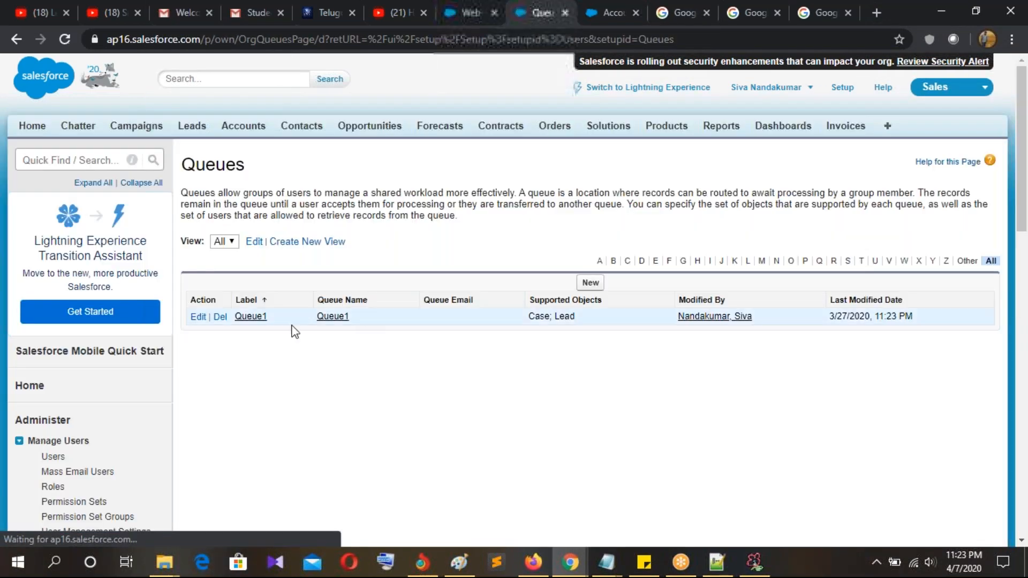
{"action": "left_click", "coordinate": [589, 284]}
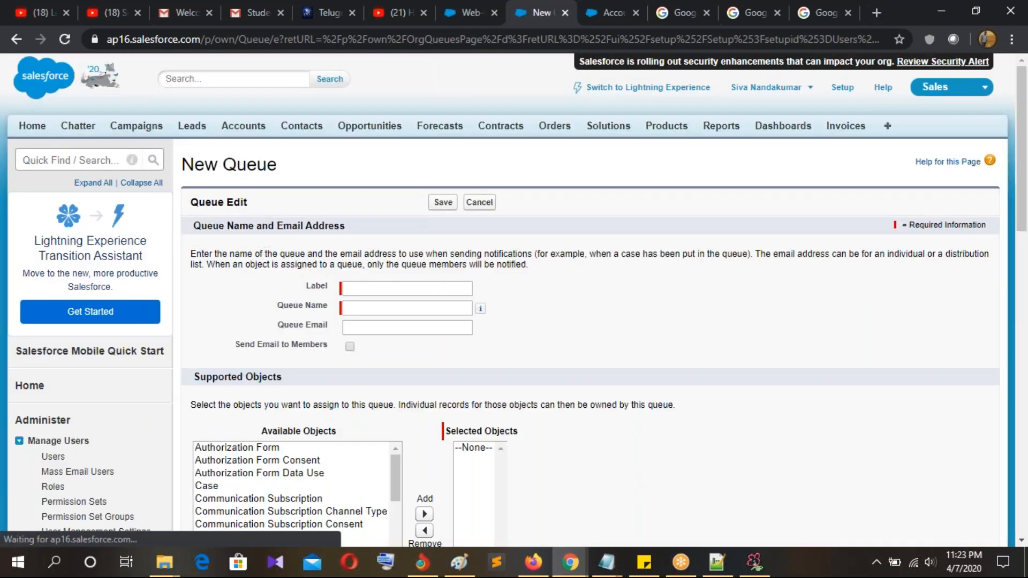
{"action": "left_click", "coordinate": [348, 288]}
{"action": "type", "text": "Case Queu"}
{"action": "left_click", "coordinate": [376, 309]}
Step: Add Case as a supported object for Case Queue
{"action": "scroll", "coordinate": [540, 302], "scroll_direction": "down", "scroll_amount": 1}
{"action": "scroll", "coordinate": [538, 300], "scroll_direction": "down", "scroll_amount": 4}
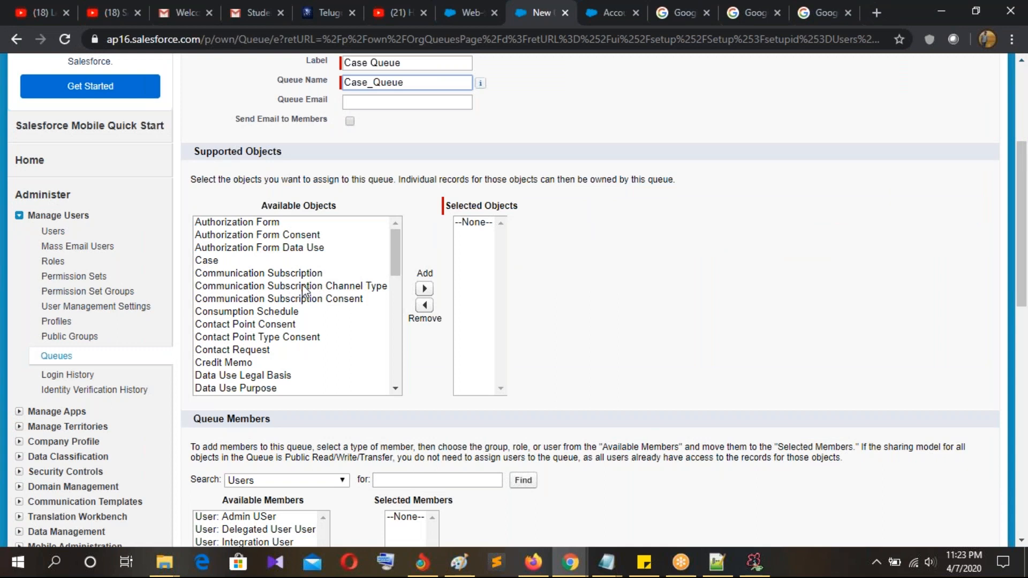
{"action": "scroll", "coordinate": [302, 284], "scroll_direction": "down", "scroll_amount": 3}
{"action": "scroll", "coordinate": [306, 295], "scroll_direction": "down", "scroll_amount": 1}
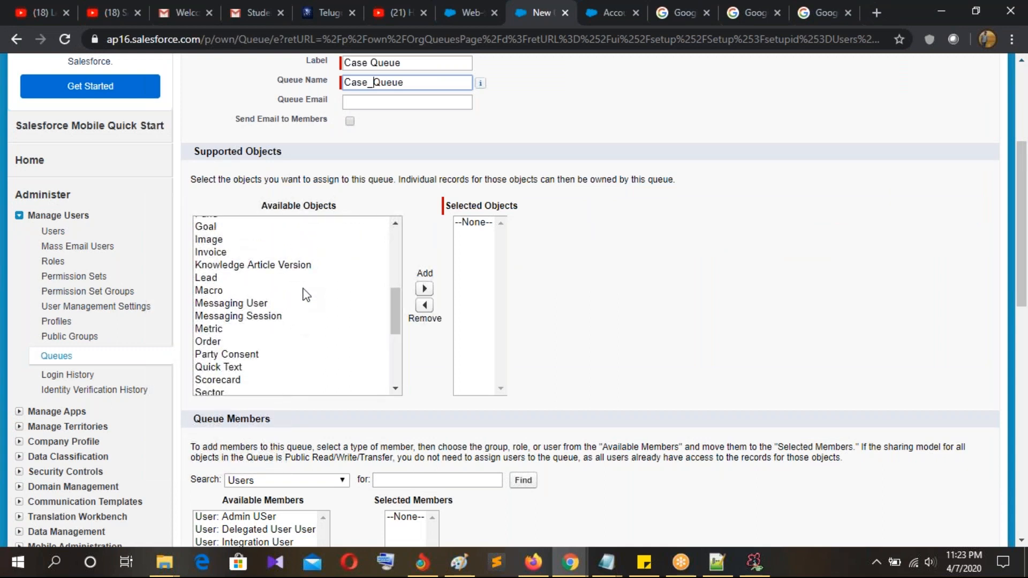
{"action": "scroll", "coordinate": [305, 293], "scroll_direction": "down", "scroll_amount": 1}
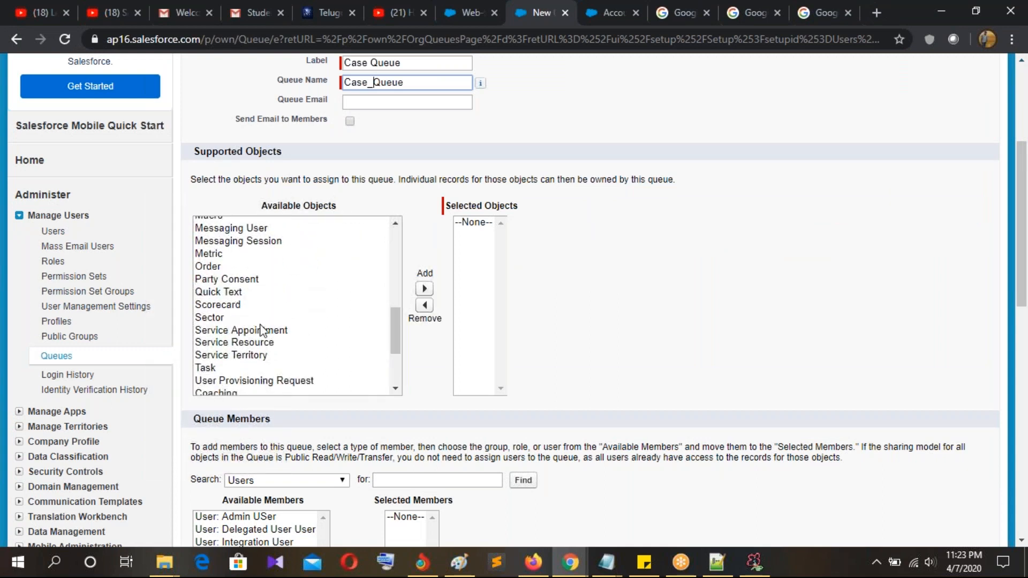
{"action": "scroll", "coordinate": [267, 329], "scroll_direction": "down", "scroll_amount": 1}
{"action": "scroll", "coordinate": [225, 331], "scroll_direction": "down", "scroll_amount": 1}
{"action": "scroll", "coordinate": [225, 330], "scroll_direction": "up", "scroll_amount": 5}
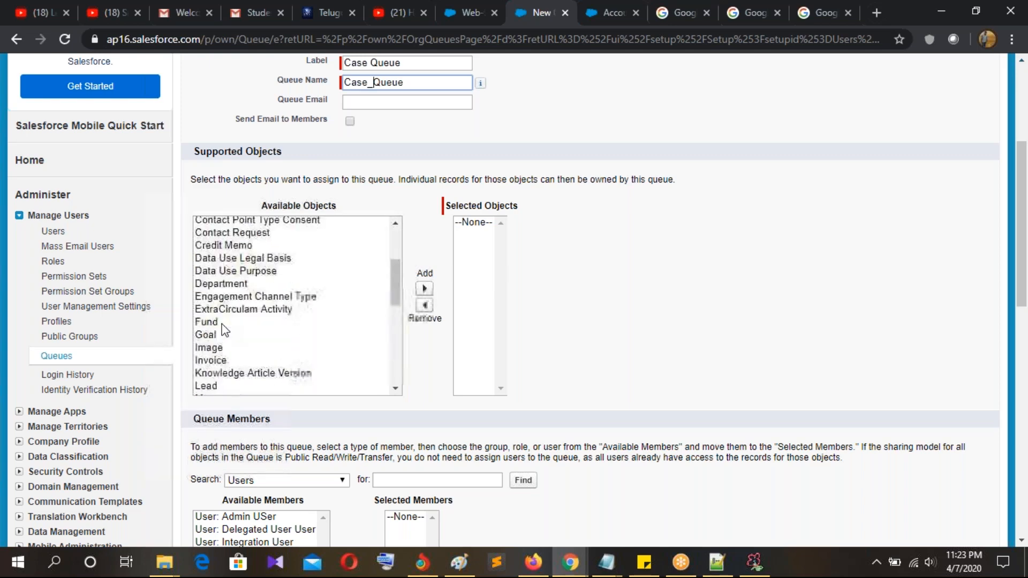
{"action": "scroll", "coordinate": [224, 331], "scroll_direction": "up", "scroll_amount": 2}
{"action": "left_click", "coordinate": [217, 260]}
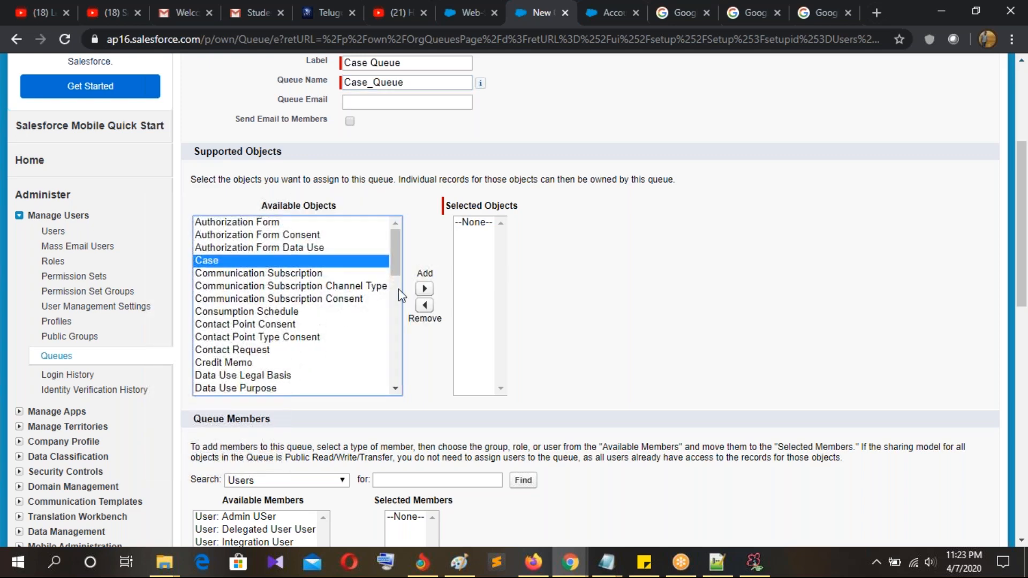
{"action": "left_click", "coordinate": [423, 290]}
Step: Search Users, move two users into Selected Members, and save Case Queue
{"action": "scroll", "coordinate": [592, 328], "scroll_direction": "down", "scroll_amount": 3}
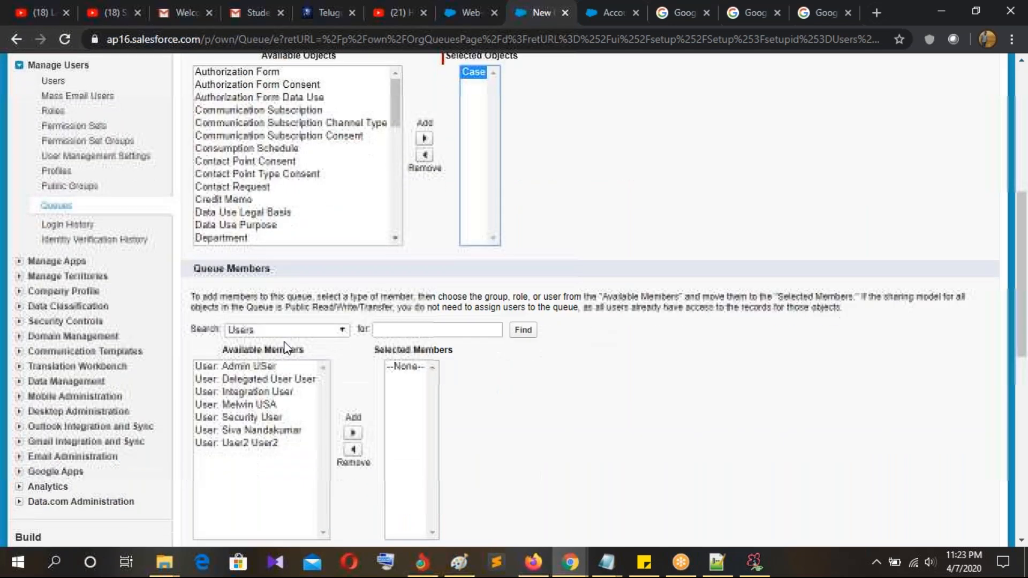
{"action": "left_click", "coordinate": [242, 332]}
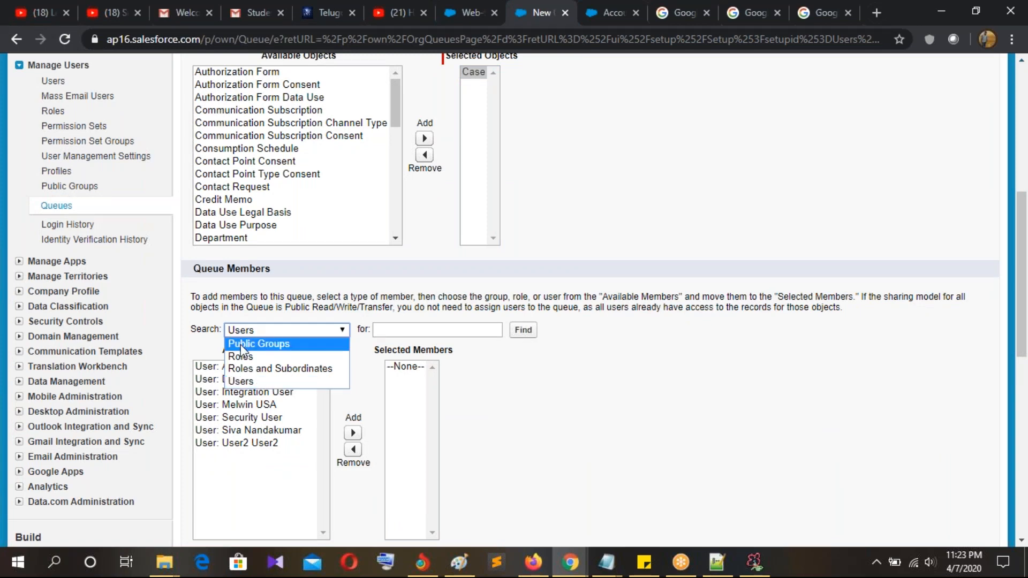
{"action": "left_click", "coordinate": [242, 382]}
{"action": "scroll", "coordinate": [523, 349], "scroll_direction": "down", "scroll_amount": 3}
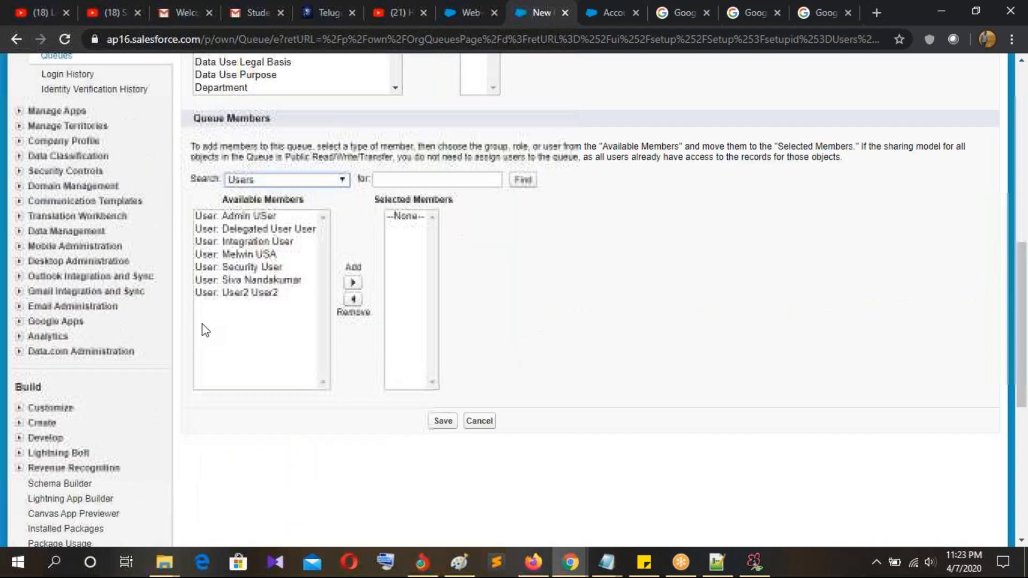
{"action": "left_click", "coordinate": [262, 254]}
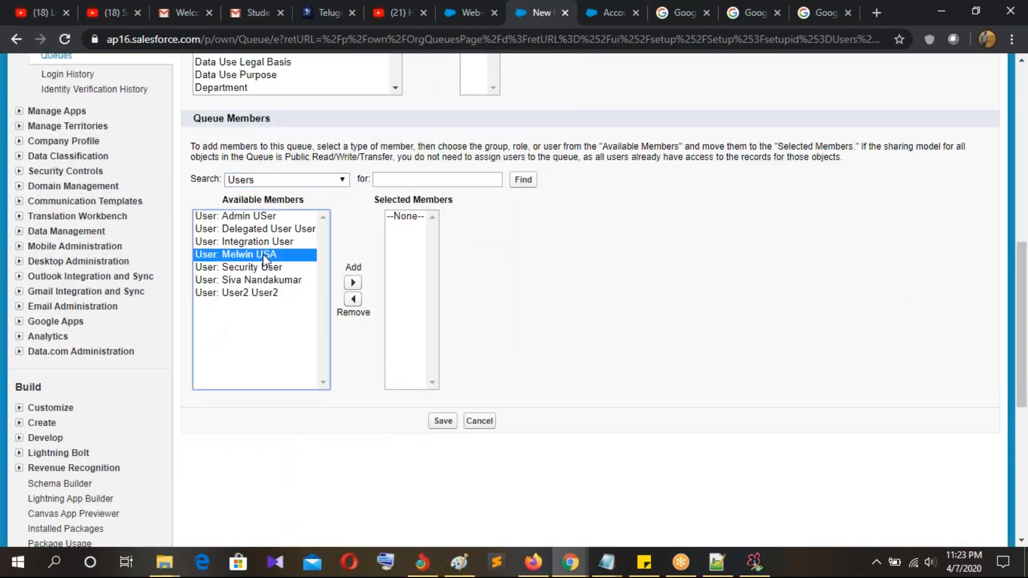
{"action": "left_click", "coordinate": [353, 283]}
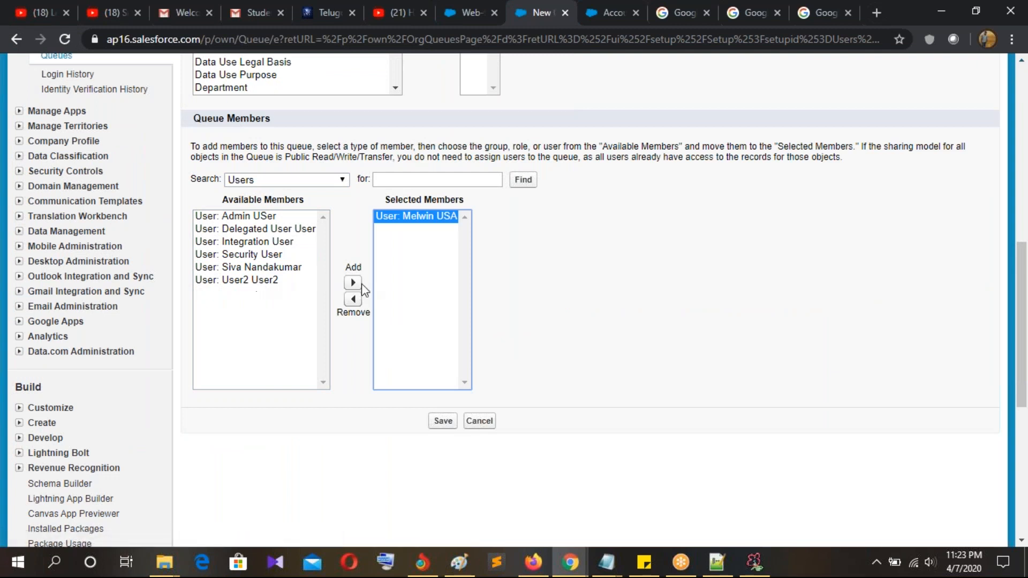
{"action": "left_click", "coordinate": [289, 267]}
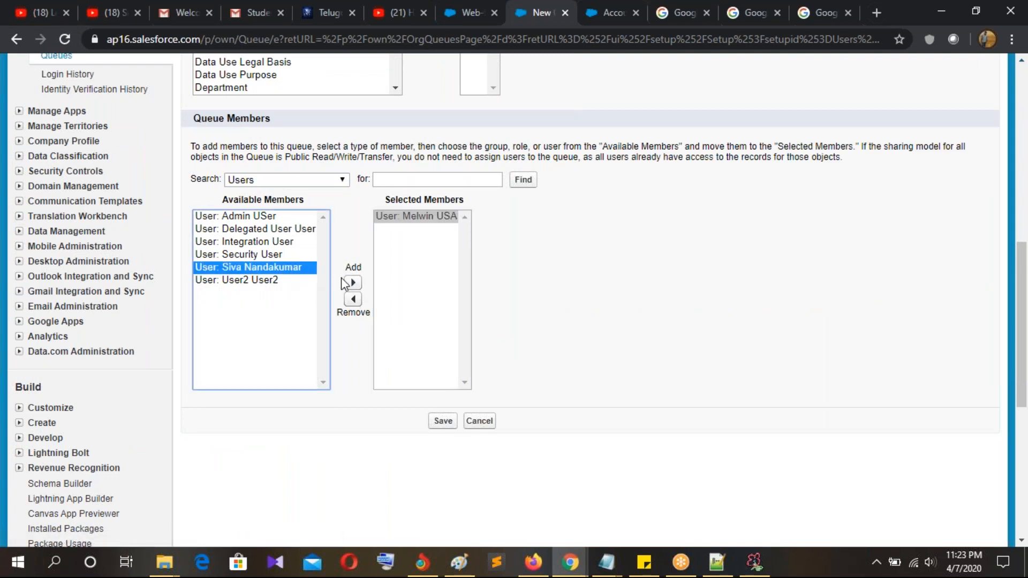
{"action": "left_click", "coordinate": [353, 282]}
{"action": "left_click", "coordinate": [442, 423]}
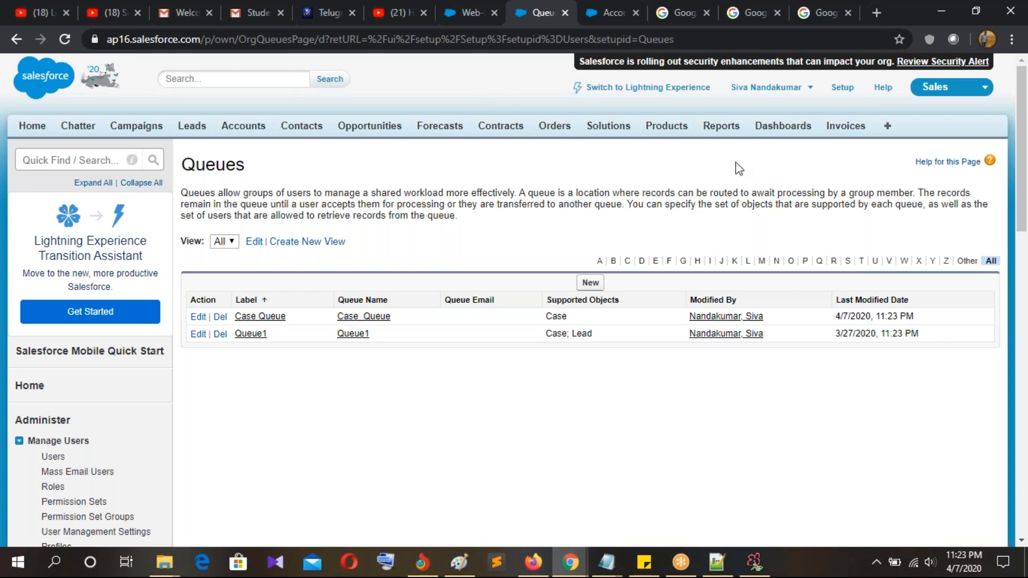
Step: Open the case Escalation Rules list via Quick Find 'esc'
{"action": "left_click", "coordinate": [83, 158]}
{"action": "type", "text": "esc"}
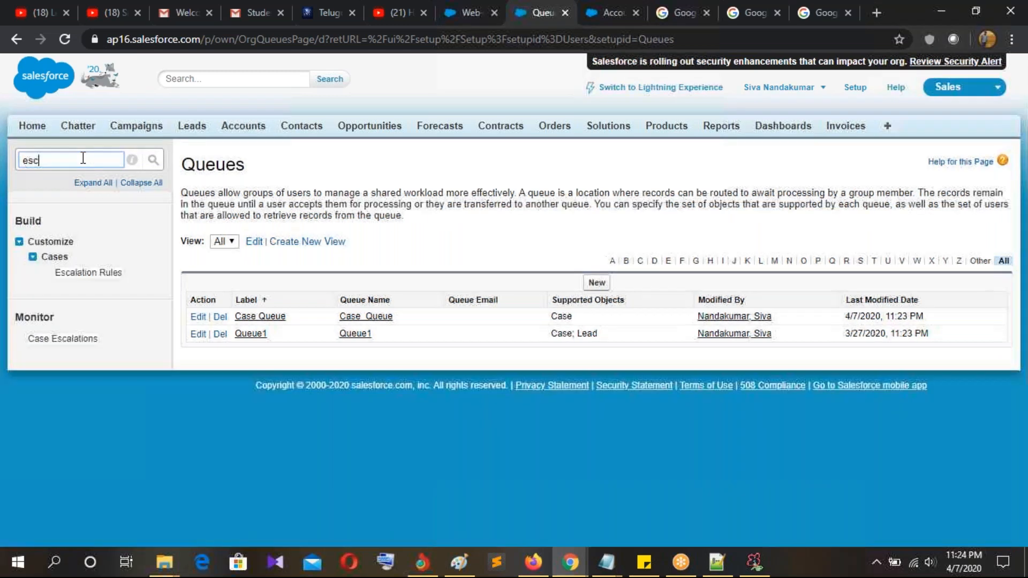
{"action": "left_click_drag", "start_coordinate": [47, 278], "coordinate": [134, 278]}
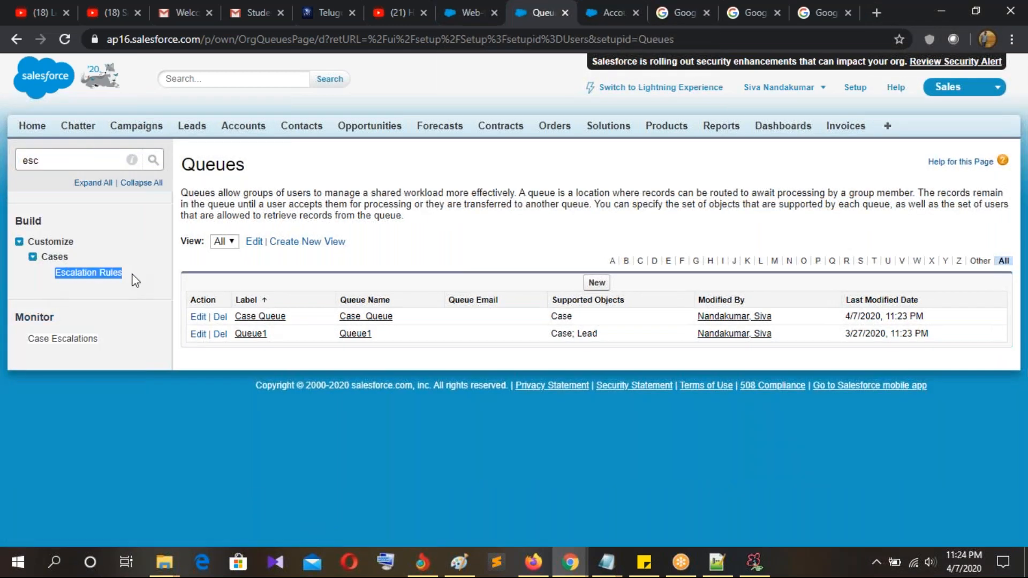
{"action": "left_click", "coordinate": [87, 273]}
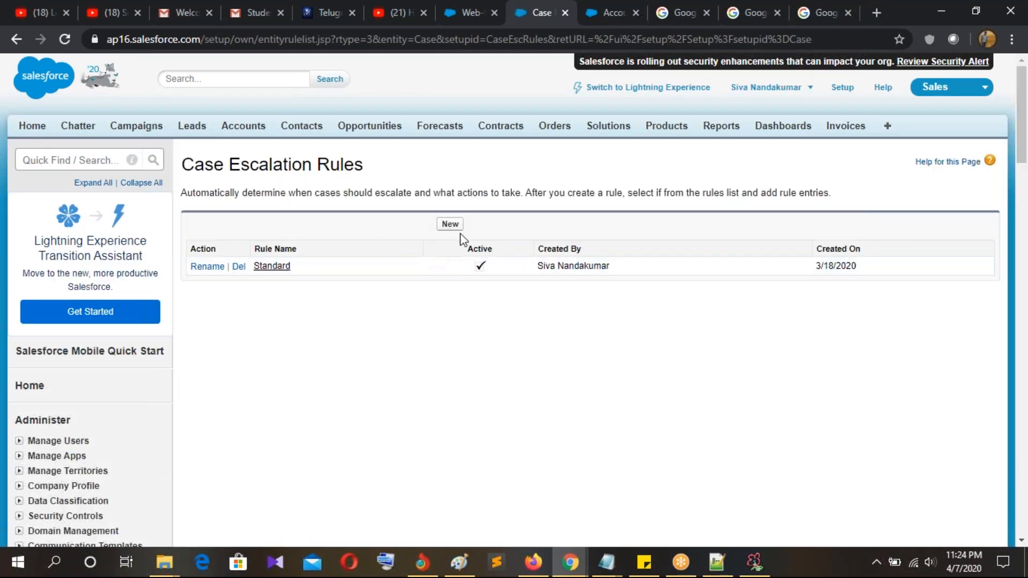
Step: Create an active rule named 'Case Escalation Rule', fixing its spelling, and save it
{"action": "left_click", "coordinate": [450, 224]}
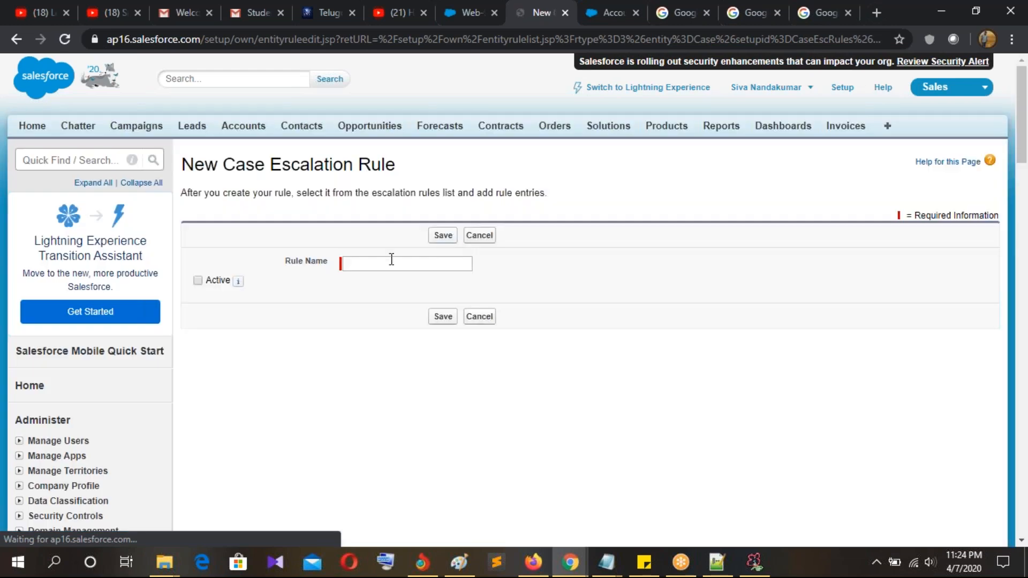
{"action": "left_click", "coordinate": [387, 264]}
{"action": "type", "text": "Cas"}
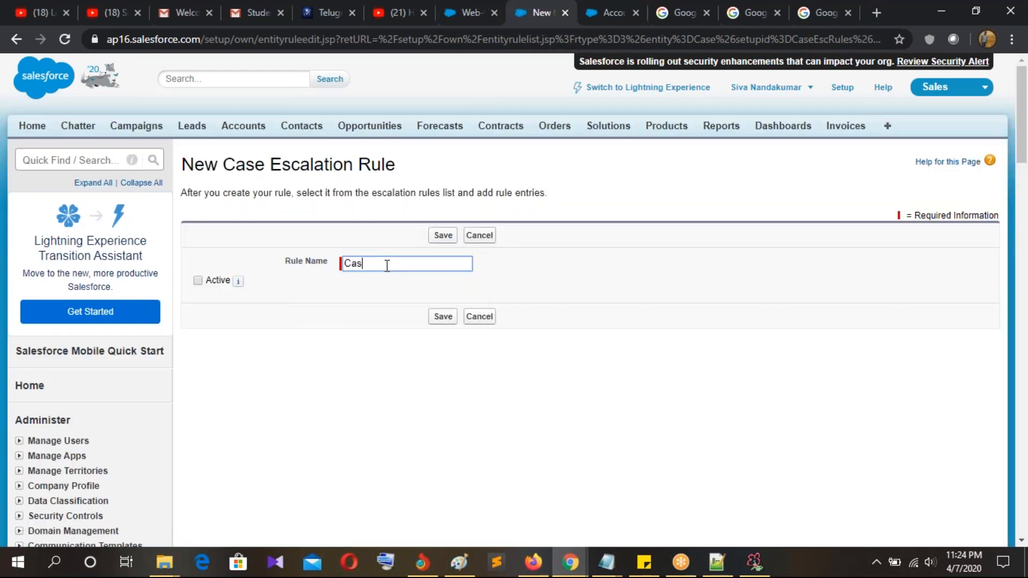
{"action": "type", "text": "e Escalation Rule"}
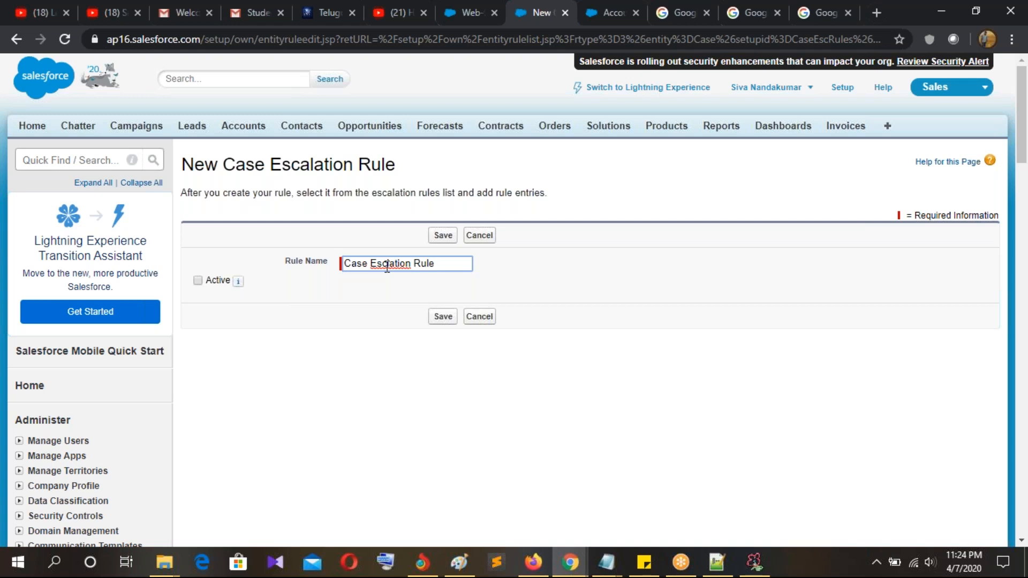
{"action": "right_click", "coordinate": [388, 265]}
{"action": "left_click", "coordinate": [406, 279]}
{"action": "left_click", "coordinate": [198, 281]}
{"action": "left_click", "coordinate": [442, 317]}
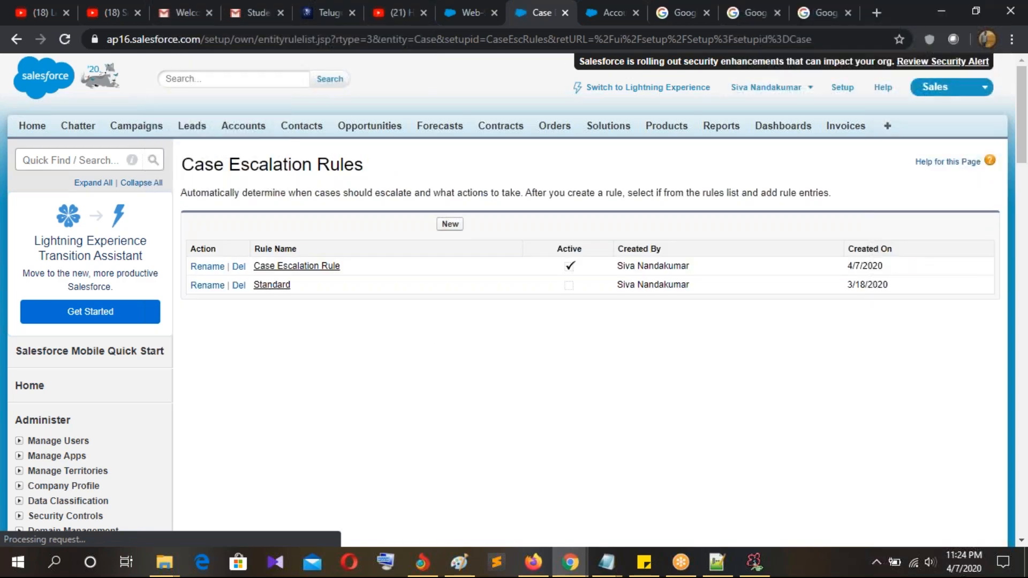
{"action": "left_click", "coordinate": [285, 266]}
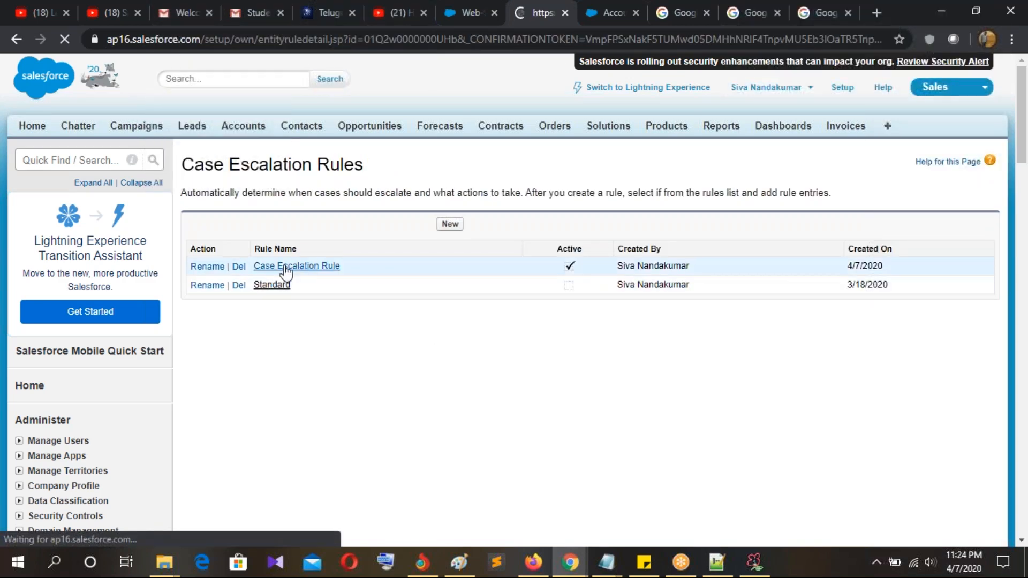
Step: Start a new rule entry with sort order 1
{"action": "scroll", "coordinate": [561, 321], "scroll_direction": "down", "scroll_amount": 2}
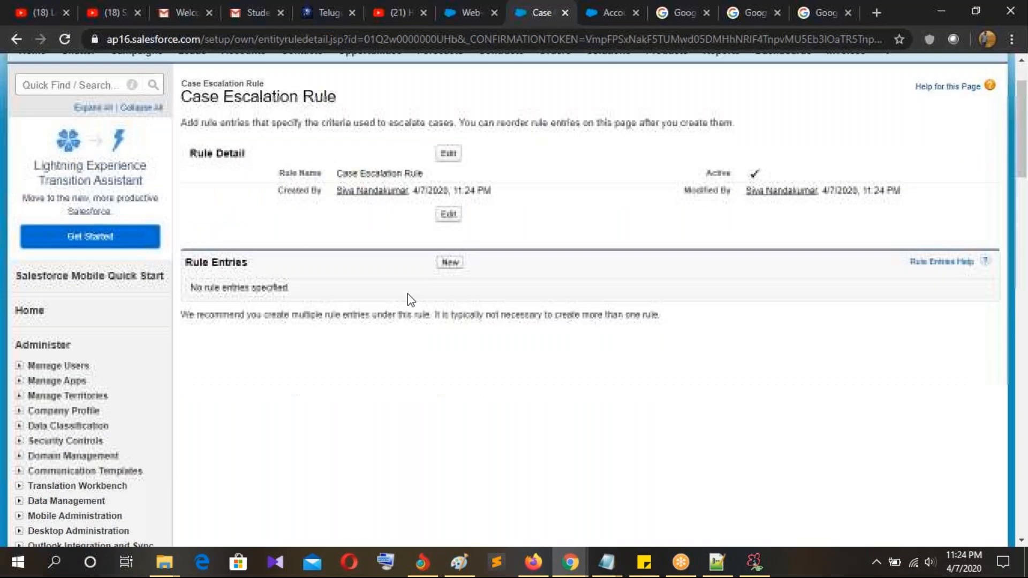
{"action": "left_click", "coordinate": [450, 262]}
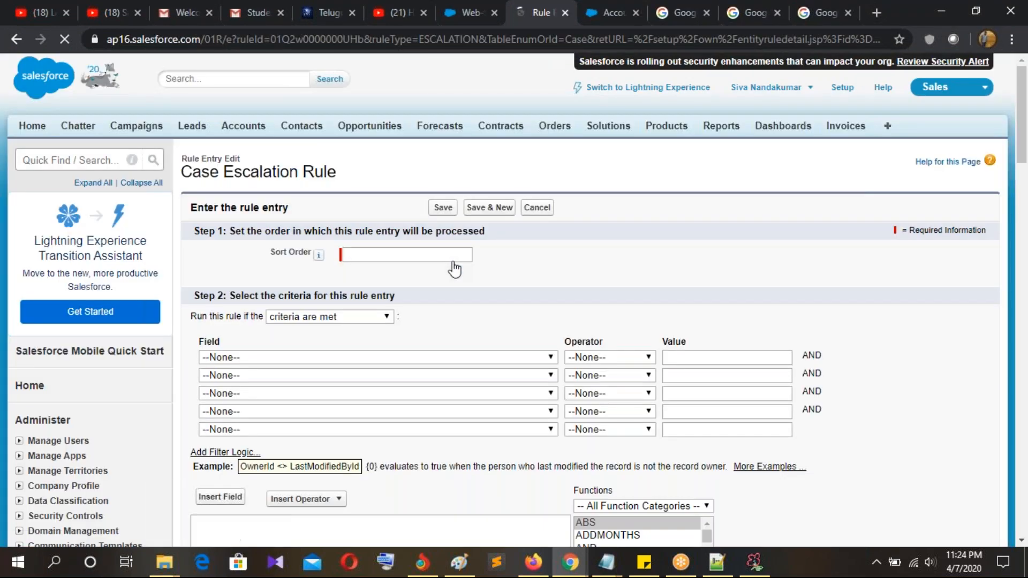
{"action": "left_click", "coordinate": [380, 253]}
{"action": "type", "text": "1"}
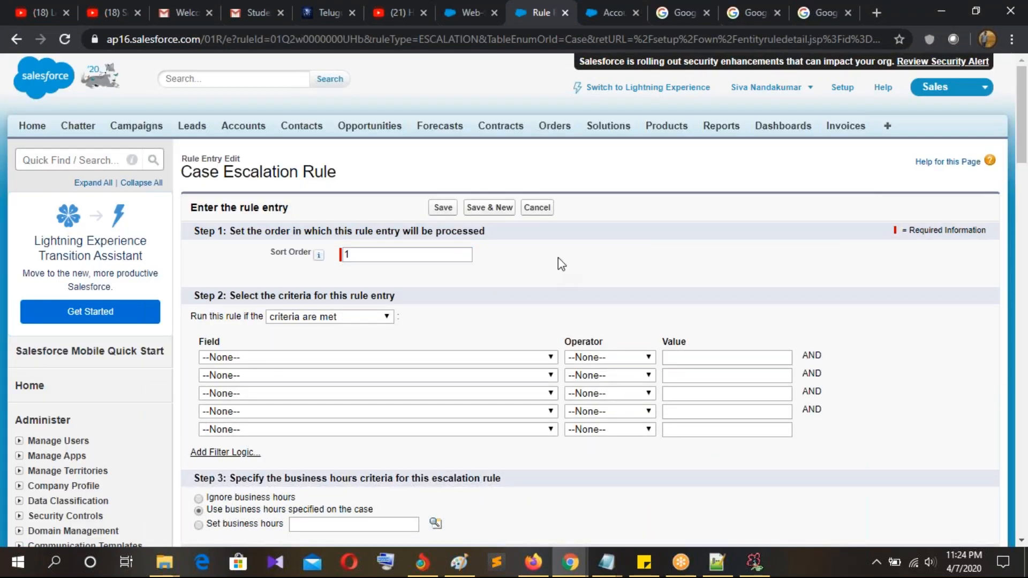
Step: Set the criterion to Account: Case Type equals Priority
{"action": "scroll", "coordinate": [558, 259], "scroll_direction": "down", "scroll_amount": 3}
{"action": "left_click", "coordinate": [270, 208]}
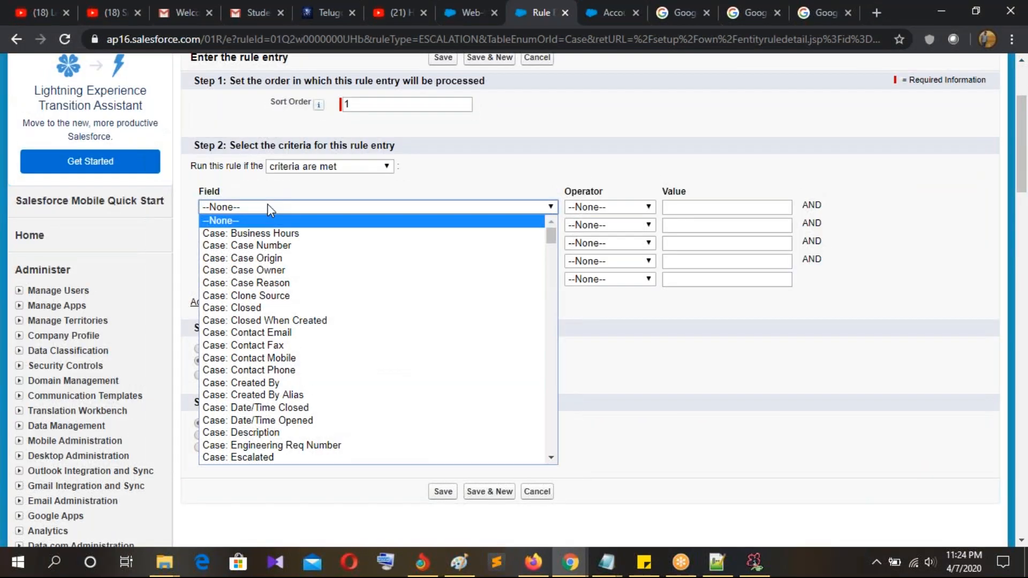
{"action": "scroll", "coordinate": [273, 271], "scroll_direction": "down", "scroll_amount": 15}
{"action": "scroll", "coordinate": [275, 307], "scroll_direction": "down", "scroll_amount": 5}
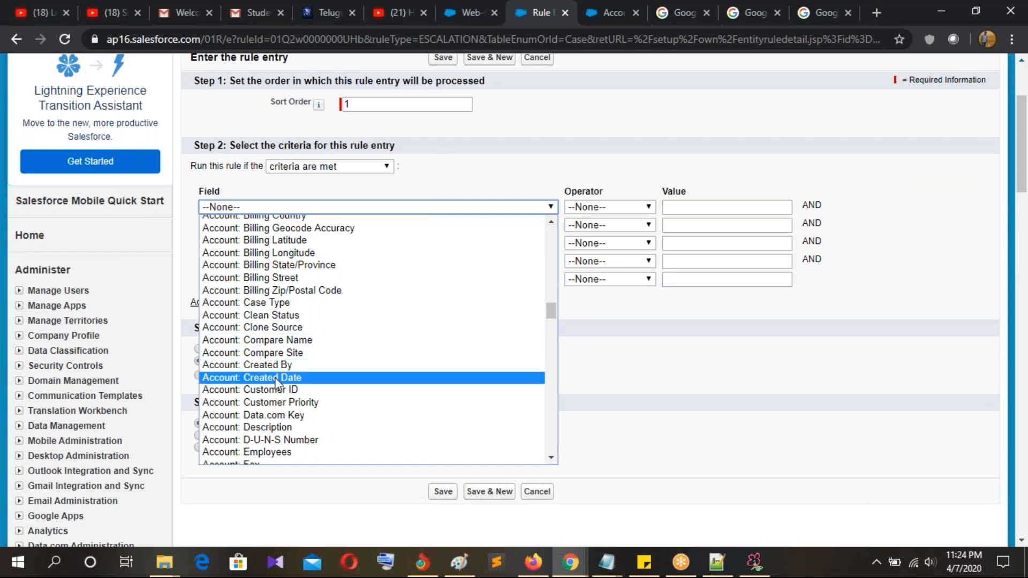
{"action": "left_click", "coordinate": [287, 303]}
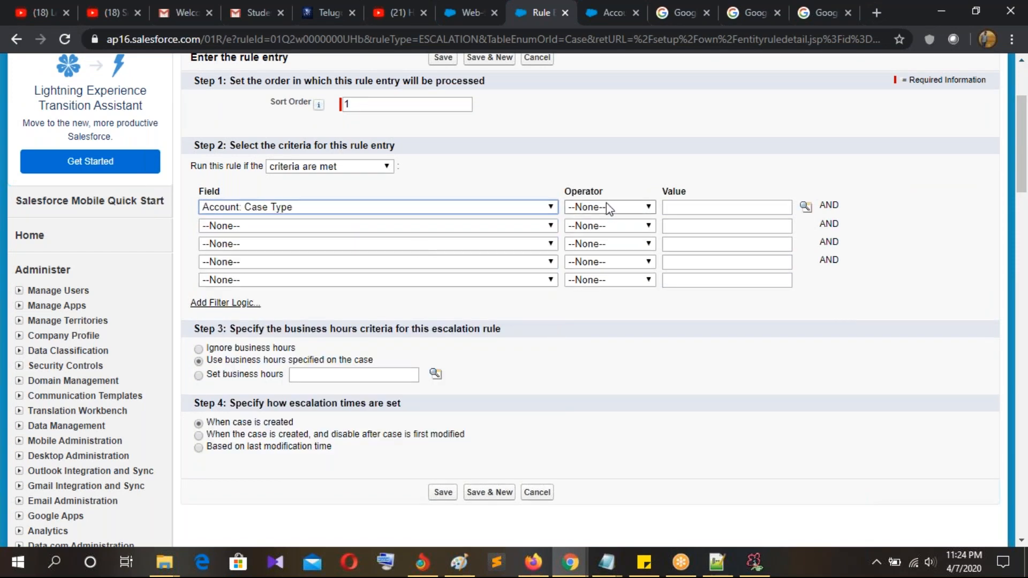
{"action": "left_click", "coordinate": [609, 208]}
{"action": "left_click", "coordinate": [605, 234]}
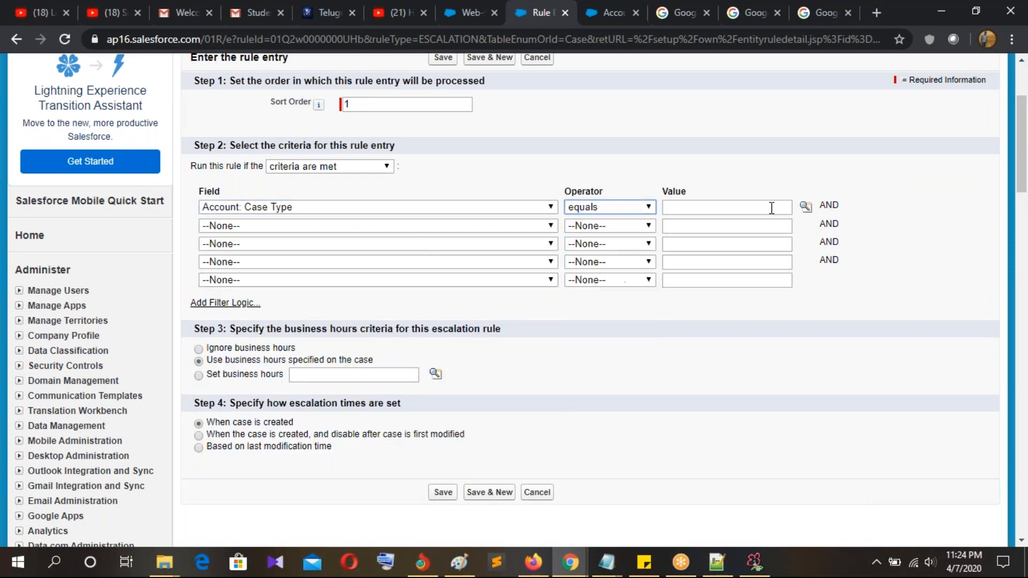
{"action": "left_click", "coordinate": [806, 207]}
{"action": "left_click", "coordinate": [56, 149]}
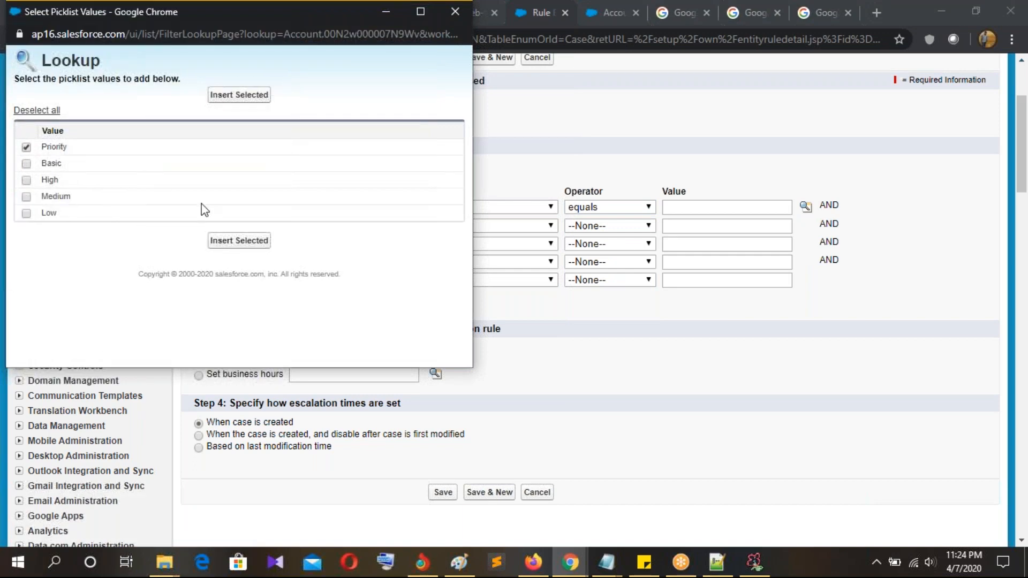
{"action": "left_click", "coordinate": [239, 241]}
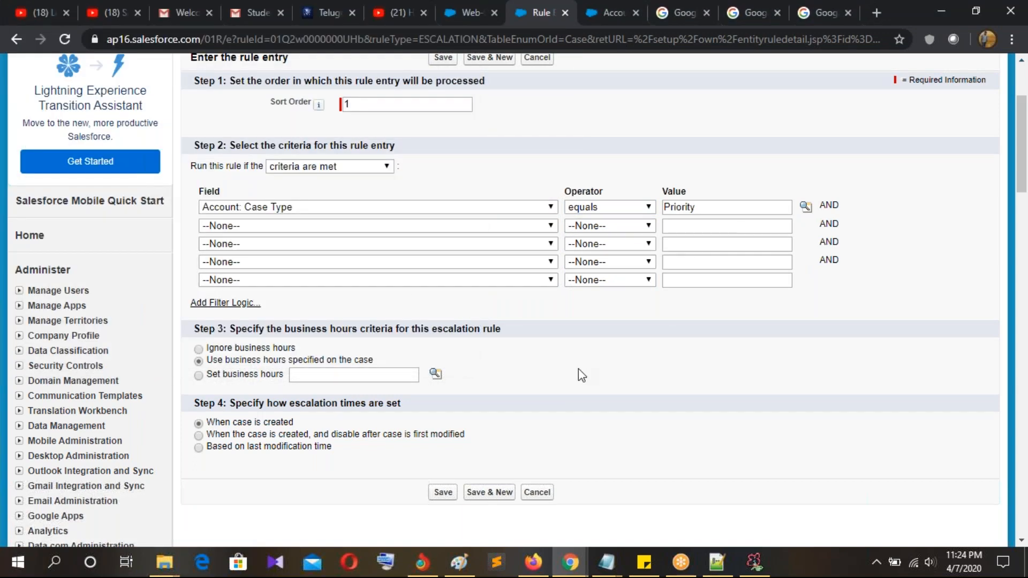
Step: Review the entry's business hours options
{"action": "scroll", "coordinate": [580, 374], "scroll_direction": "down", "scroll_amount": 3}
{"action": "left_click_drag", "start_coordinate": [229, 179], "coordinate": [549, 188]}
{"action": "left_click", "coordinate": [549, 187]}
{"action": "left_click_drag", "start_coordinate": [229, 178], "coordinate": [526, 196]}
{"action": "left_click", "coordinate": [539, 192]}
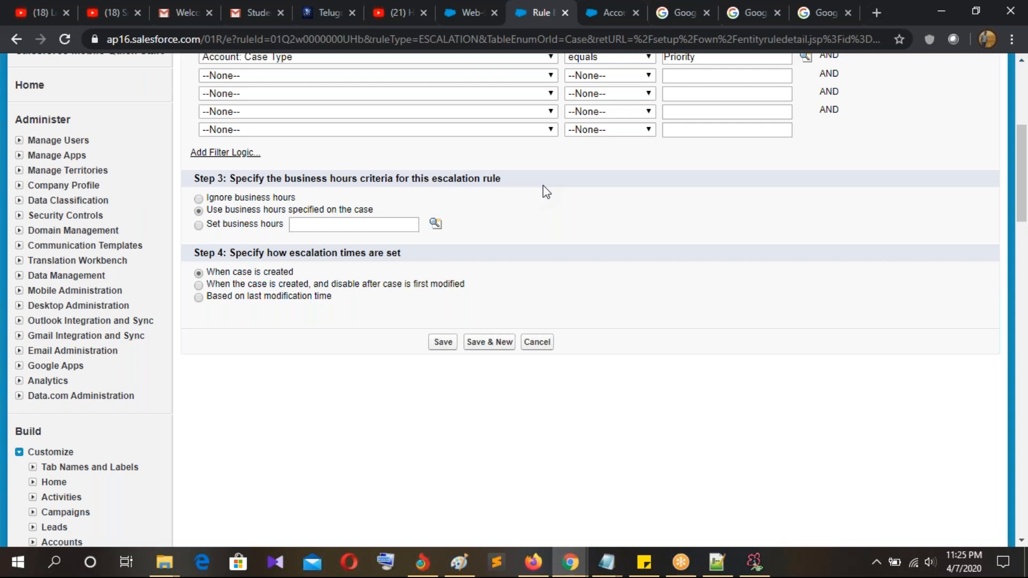
{"action": "left_click_drag", "start_coordinate": [237, 180], "coordinate": [501, 179]}
{"action": "left_click", "coordinate": [586, 209]}
{"action": "left_click", "coordinate": [199, 211]}
{"action": "left_click_drag", "start_coordinate": [209, 226], "coordinate": [286, 231]}
{"action": "left_click", "coordinate": [287, 230]}
Step: Keep case-specified business hours, time escalation from when the case is created, and save
{"action": "left_click_drag", "start_coordinate": [218, 231], "coordinate": [280, 233]}
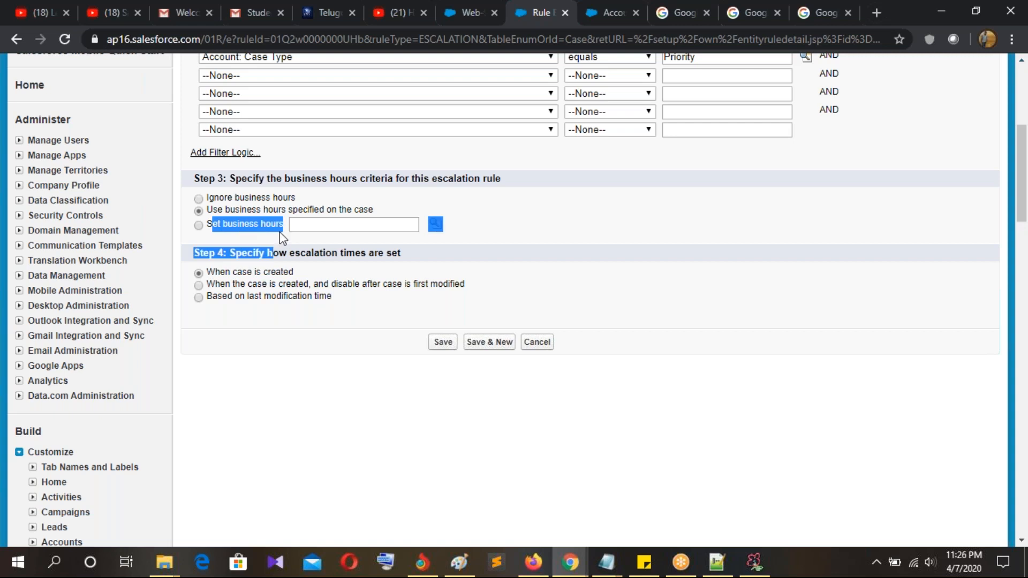
{"action": "left_click", "coordinate": [545, 230]}
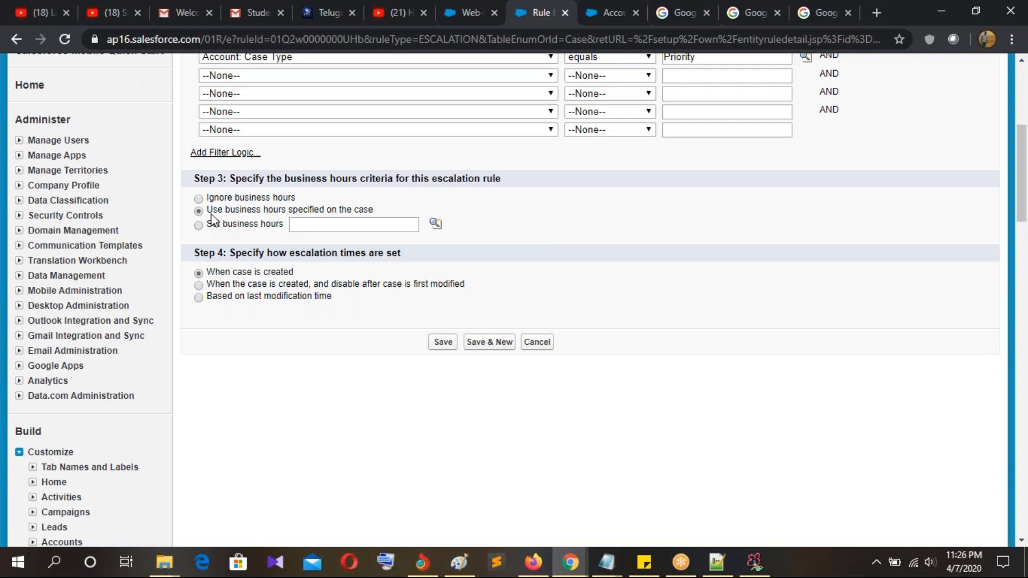
{"action": "left_click_drag", "start_coordinate": [227, 211], "coordinate": [382, 209]}
{"action": "left_click", "coordinate": [374, 283]}
{"action": "left_click_drag", "start_coordinate": [229, 253], "coordinate": [406, 254]}
{"action": "left_click", "coordinate": [420, 256]}
{"action": "left_click_drag", "start_coordinate": [230, 253], "coordinate": [420, 260]}
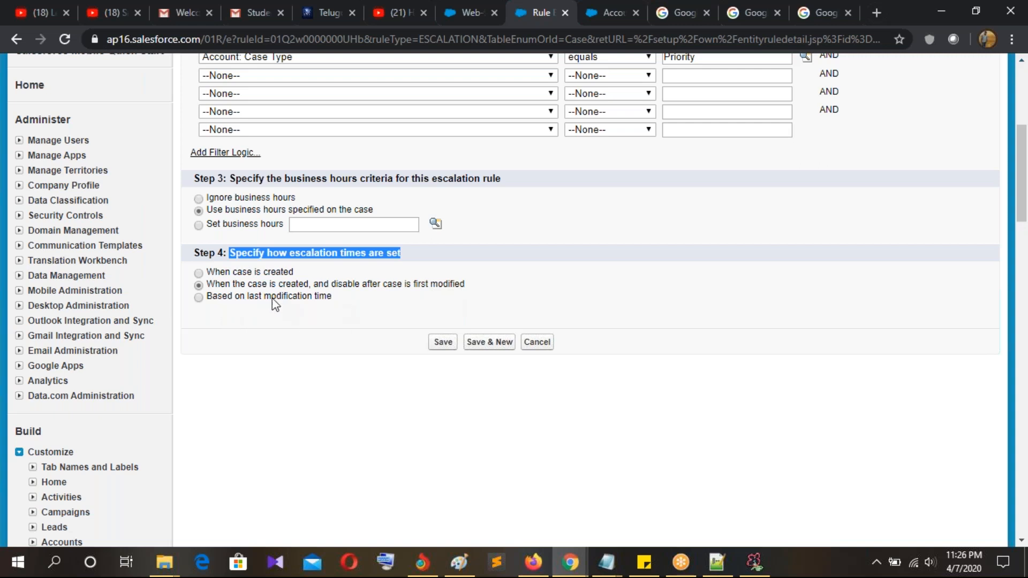
{"action": "left_click", "coordinate": [264, 275]}
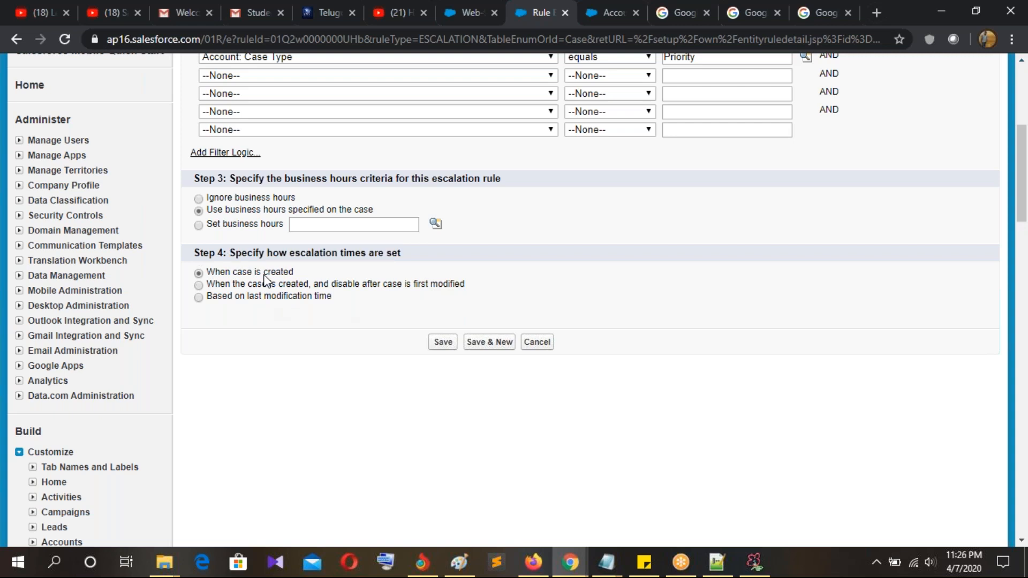
{"action": "left_click", "coordinate": [442, 345]}
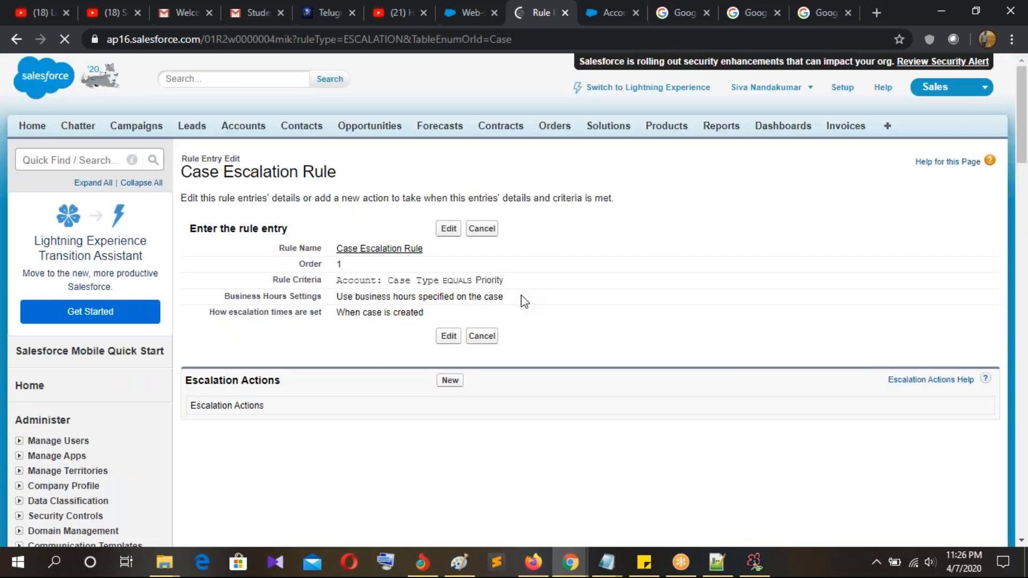
Step: Open a new Escalation Action form from the rule entry's Escalation Actions section
{"action": "scroll", "coordinate": [523, 297], "scroll_direction": "down", "scroll_amount": 1}
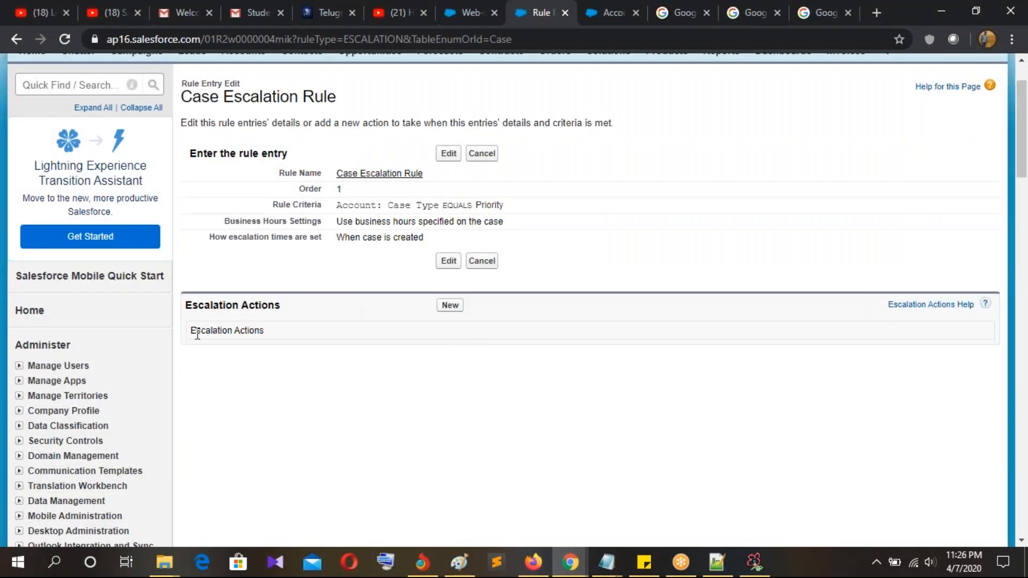
{"action": "left_click_drag", "start_coordinate": [184, 306], "coordinate": [282, 307]}
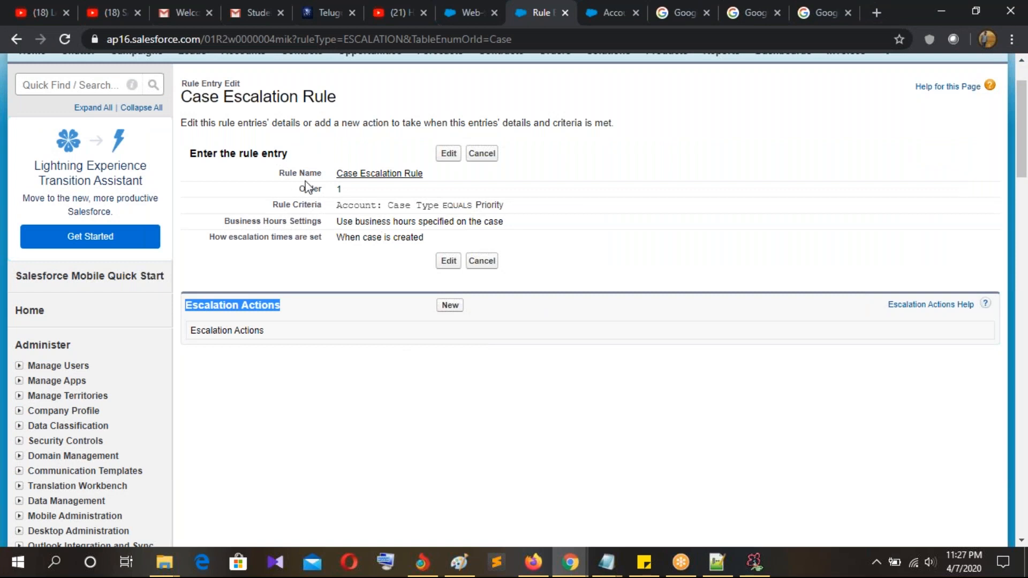
{"action": "left_click_drag", "start_coordinate": [220, 97], "coordinate": [355, 114]}
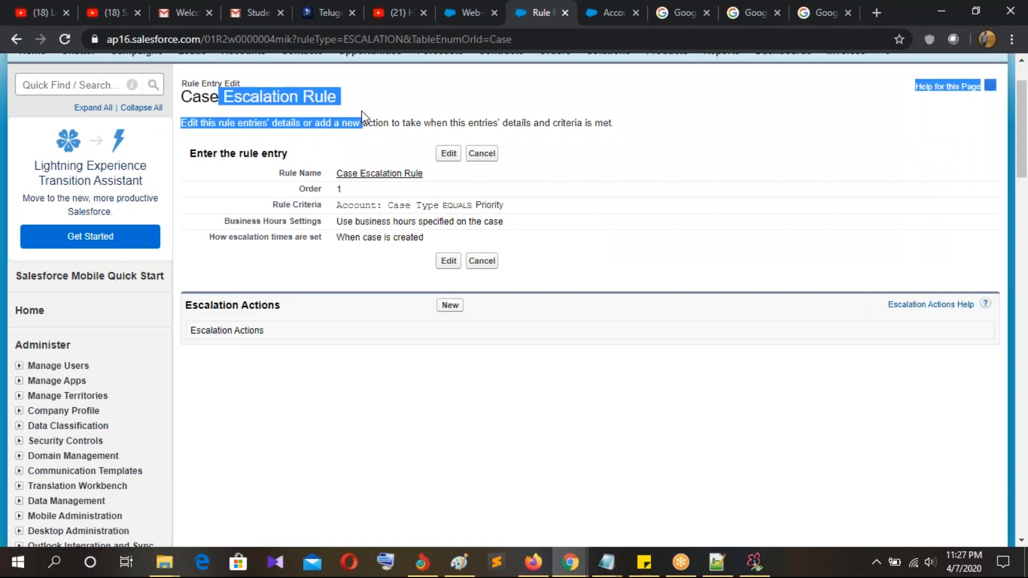
{"action": "left_click", "coordinate": [193, 315]}
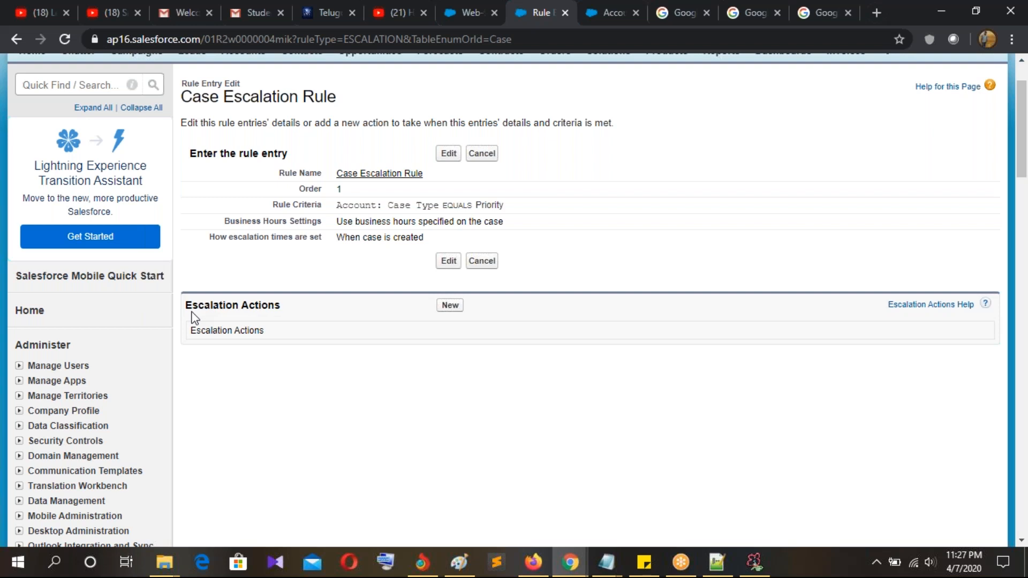
{"action": "left_click", "coordinate": [457, 308]}
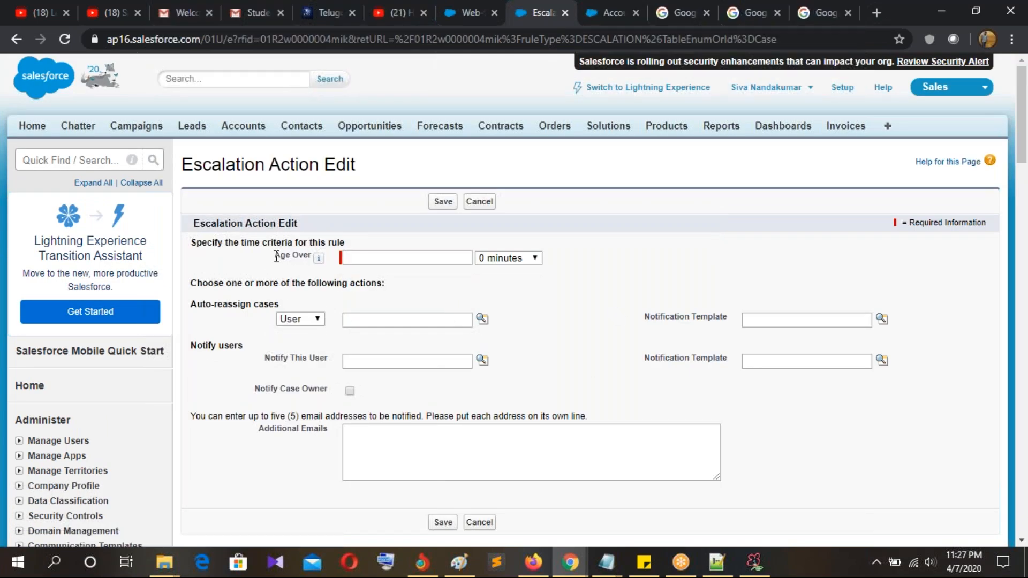
Step: Set Age Over to 8 hours and auto-reassign cases to the queue Case Queue
{"action": "left_click_drag", "start_coordinate": [276, 256], "coordinate": [314, 256]}
{"action": "left_click", "coordinate": [384, 259]}
{"action": "left_click", "coordinate": [397, 268]}
{"action": "left_click_drag", "start_coordinate": [193, 310], "coordinate": [271, 320]}
{"action": "left_click", "coordinate": [297, 307]}
{"action": "mouse_move", "coordinate": [304, 267]}
{"action": "left_click", "coordinate": [301, 345]}
{"action": "left_click", "coordinate": [304, 319]}
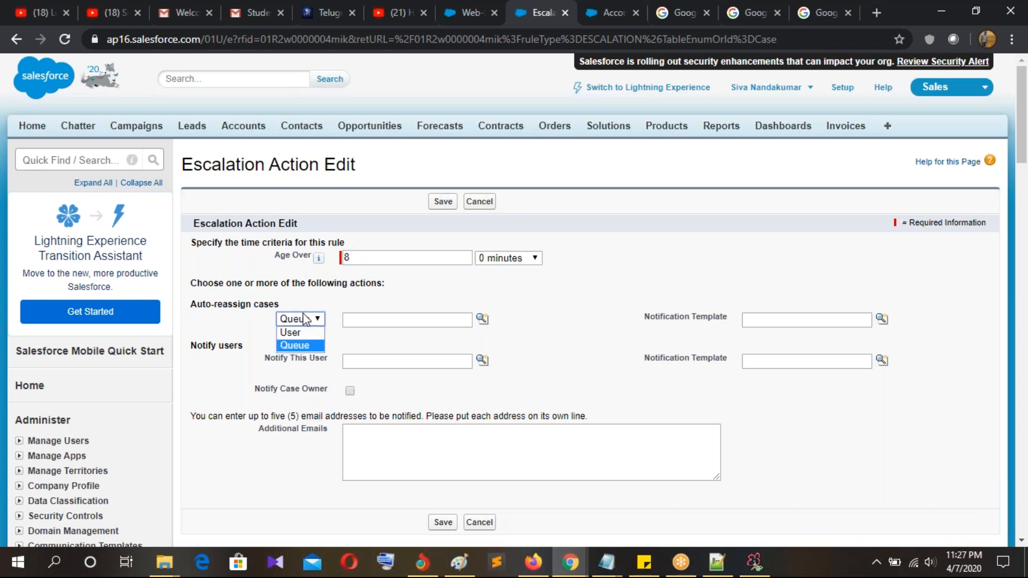
{"action": "left_click", "coordinate": [300, 324]}
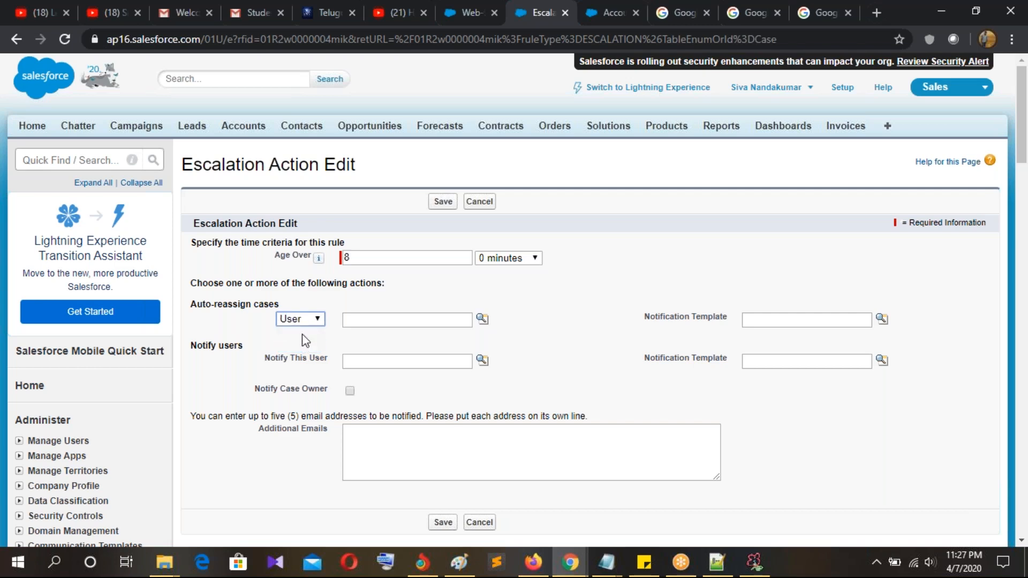
{"action": "left_click", "coordinate": [301, 346]}
{"action": "left_click", "coordinate": [483, 319]}
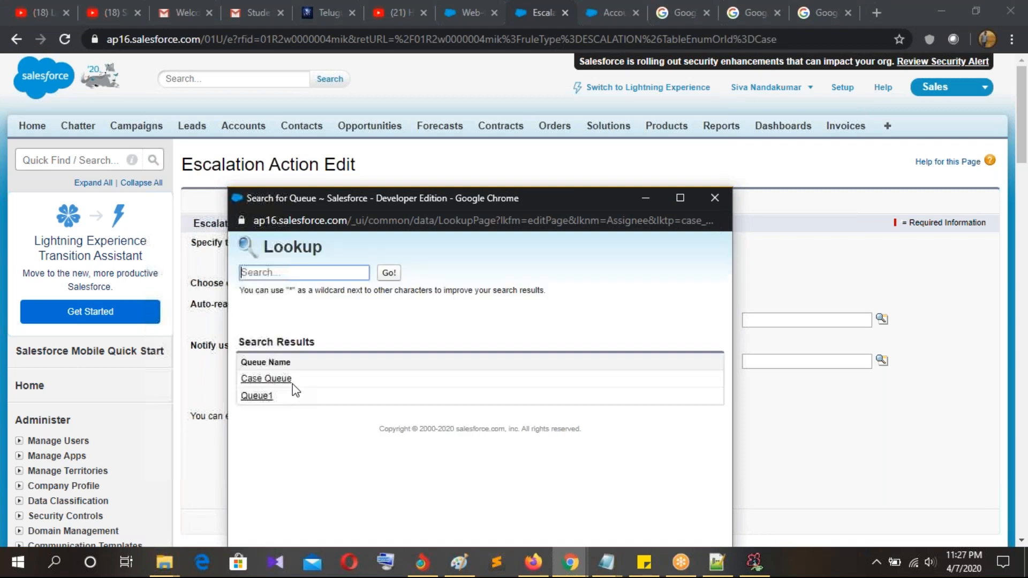
{"action": "left_click", "coordinate": [271, 381]}
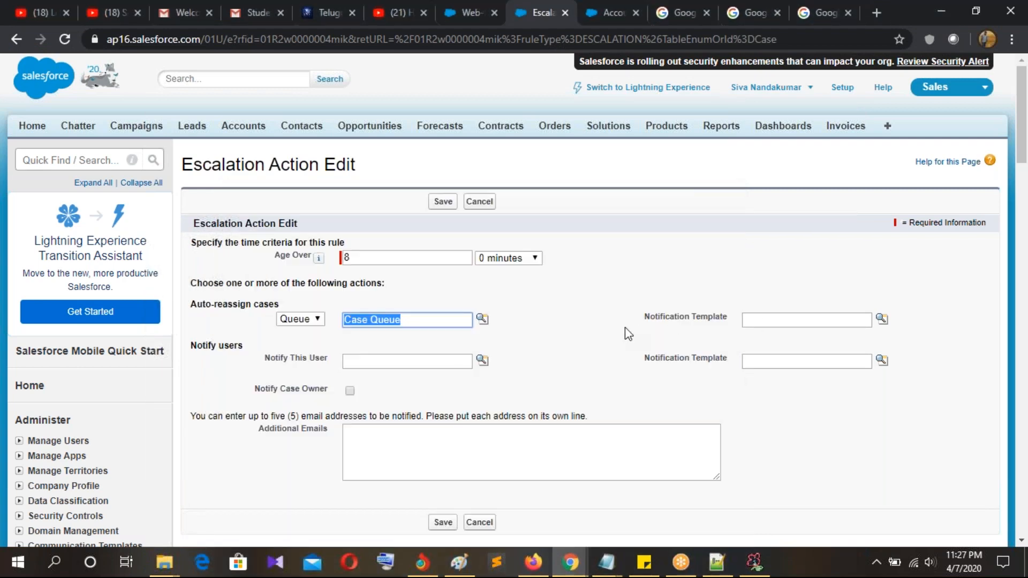
Step: Use Support: Case Assignment Notification as the reassignment email template
{"action": "left_click_drag", "start_coordinate": [625, 327], "coordinate": [695, 322]}
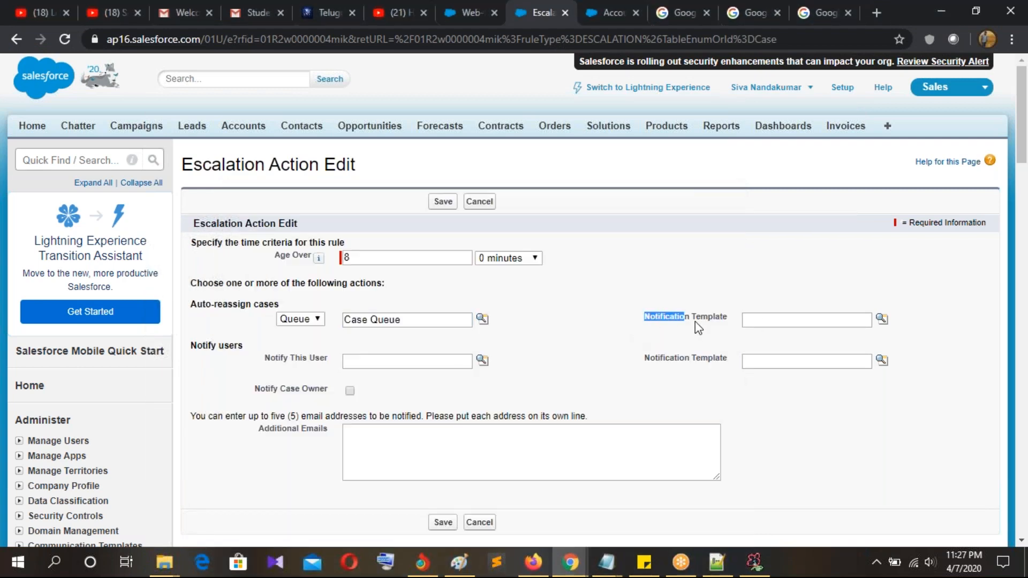
{"action": "left_click", "coordinate": [883, 319]}
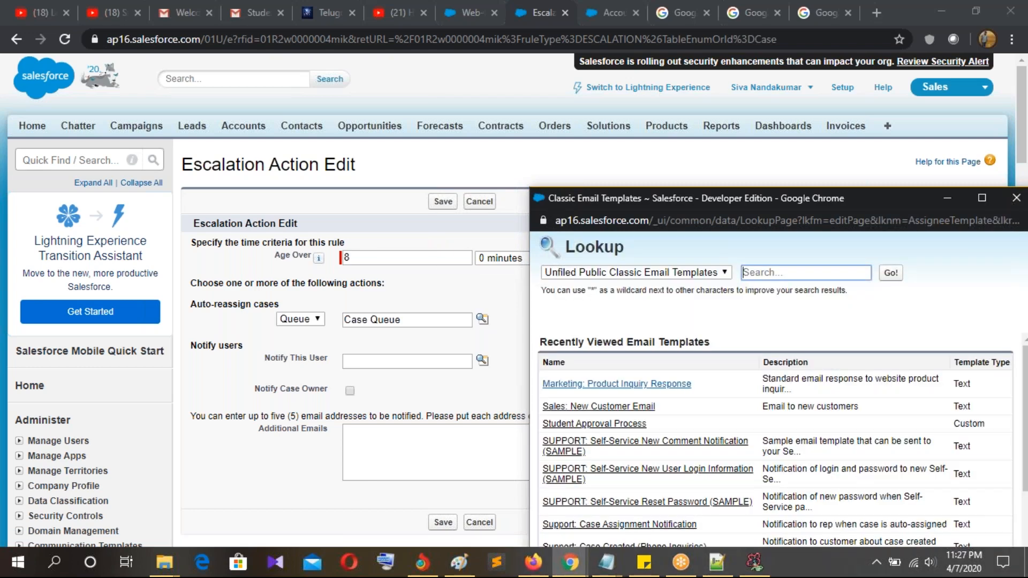
{"action": "scroll", "coordinate": [666, 457], "scroll_direction": "down", "scroll_amount": 2}
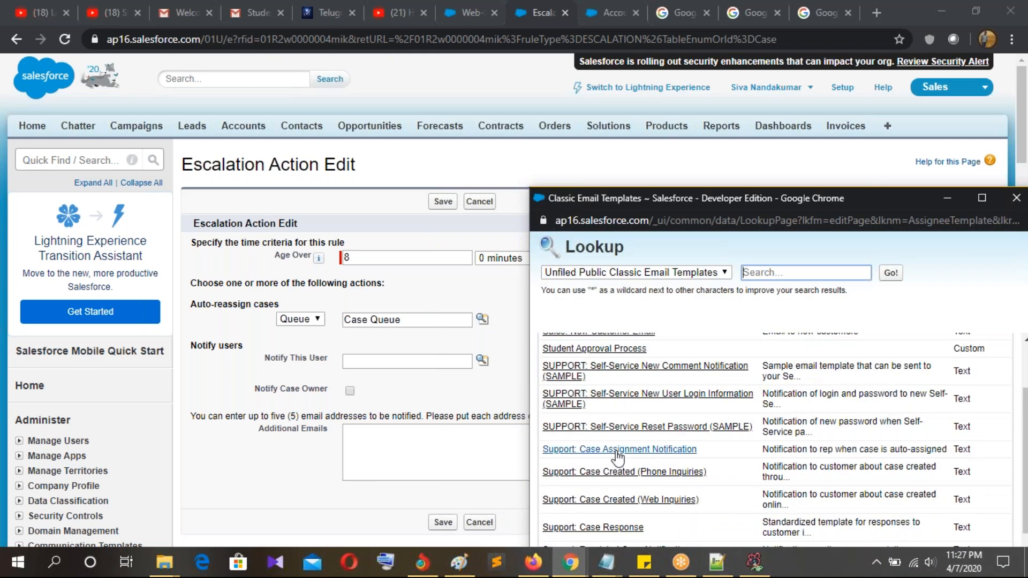
{"action": "left_click", "coordinate": [617, 453]}
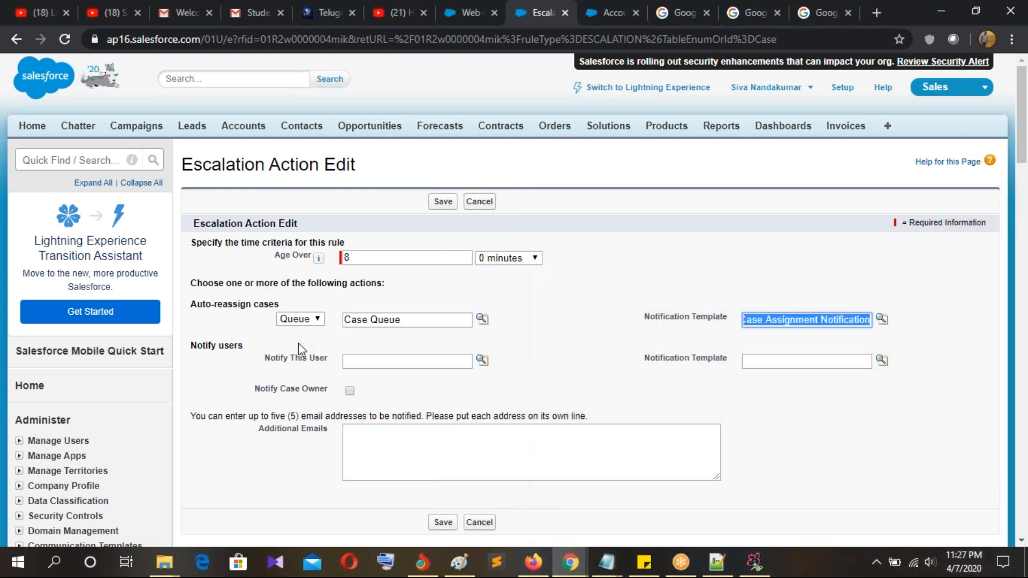
Step: Choose a user to notify, pick a notification template, tick Notify Case Owner, and save
{"action": "left_click_drag", "start_coordinate": [197, 346], "coordinate": [242, 347]}
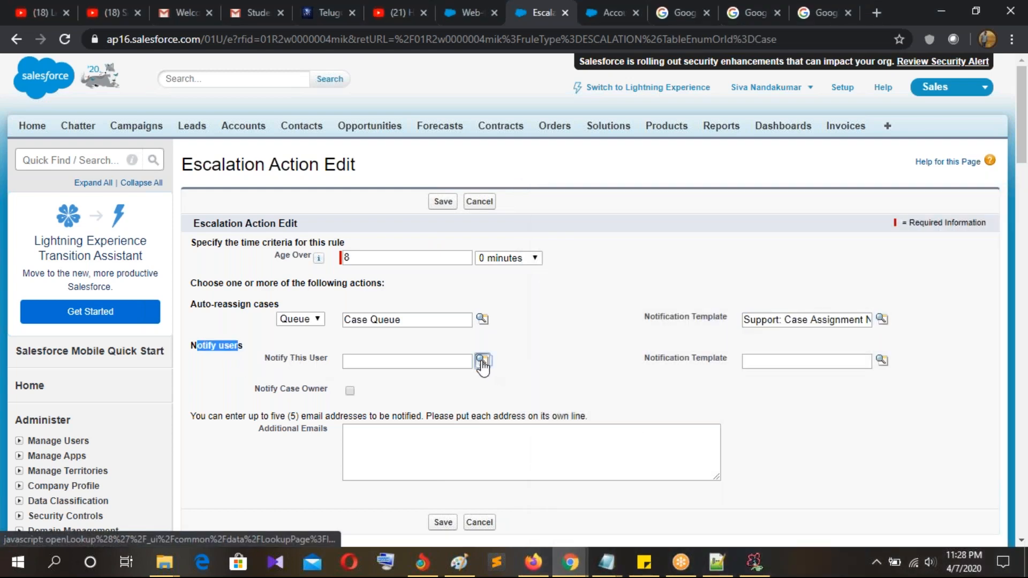
{"action": "left_click", "coordinate": [482, 360]}
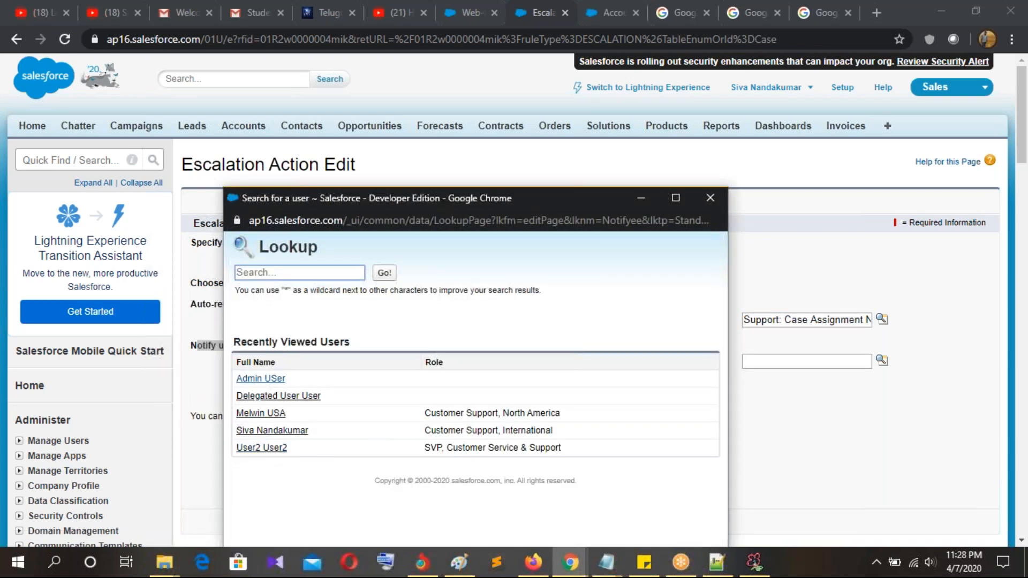
{"action": "left_click", "coordinate": [272, 431]}
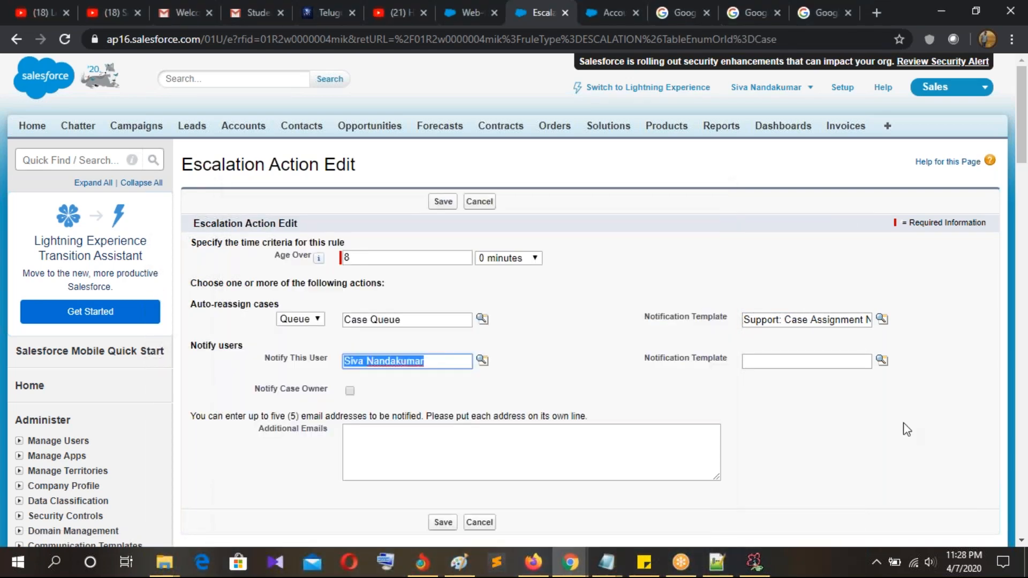
{"action": "left_click_drag", "start_coordinate": [645, 362], "coordinate": [744, 363]}
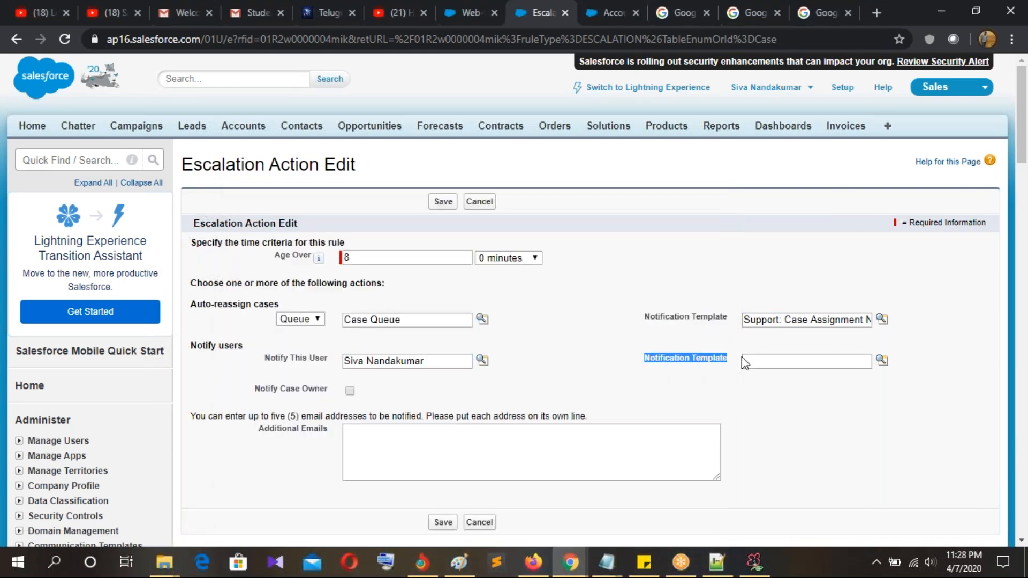
{"action": "left_click", "coordinate": [882, 360]}
{"action": "scroll", "coordinate": [609, 429], "scroll_direction": "down", "scroll_amount": 3}
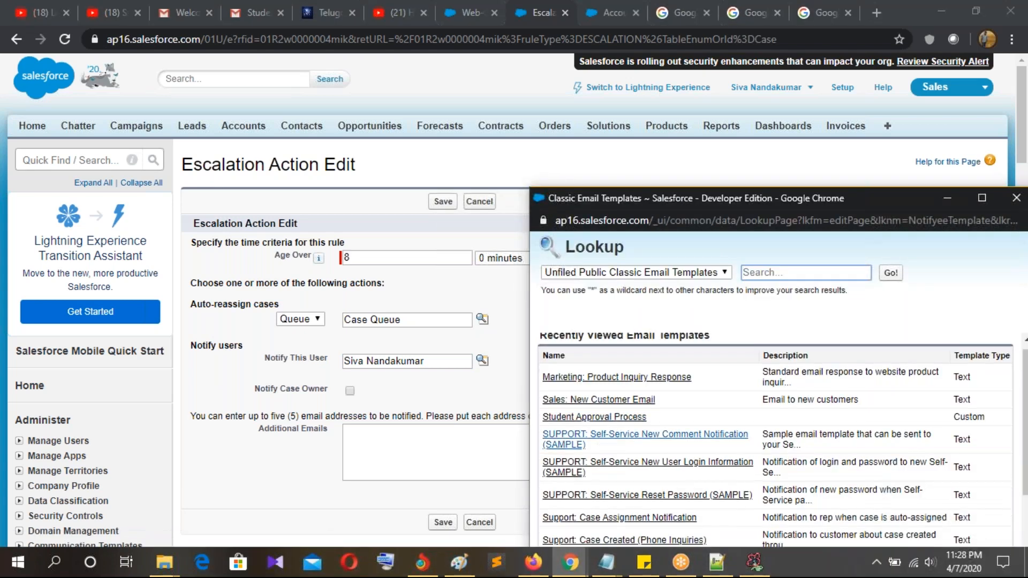
{"action": "left_click", "coordinate": [600, 406]}
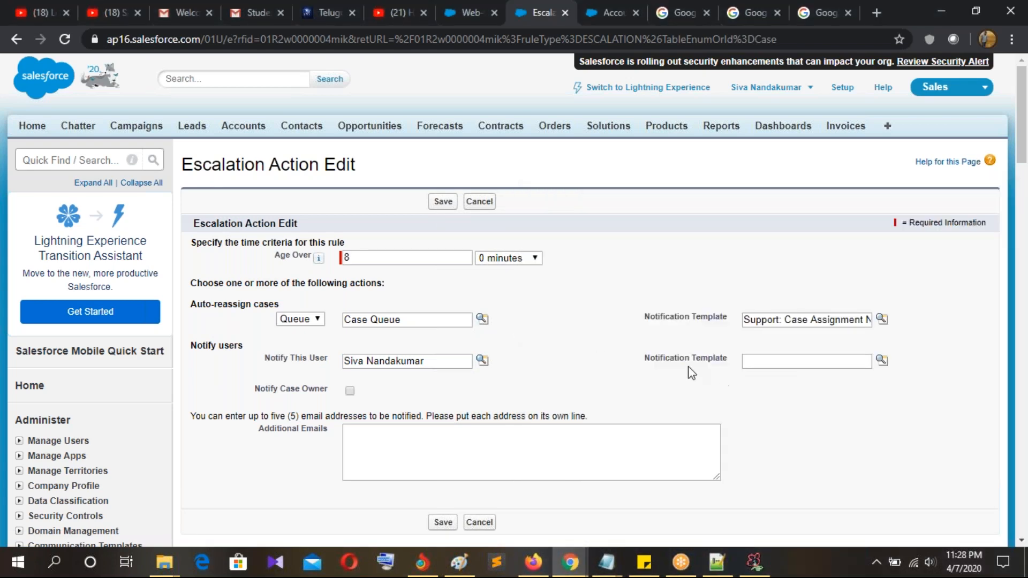
{"action": "scroll", "coordinate": [635, 383], "scroll_direction": "down", "scroll_amount": 3}
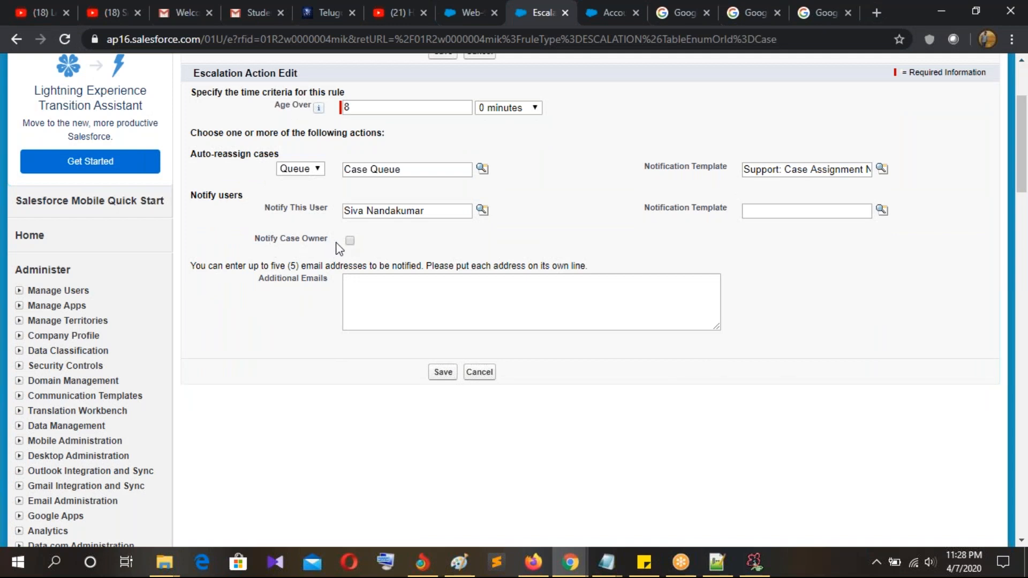
{"action": "left_click", "coordinate": [350, 241]}
{"action": "left_click", "coordinate": [443, 373]}
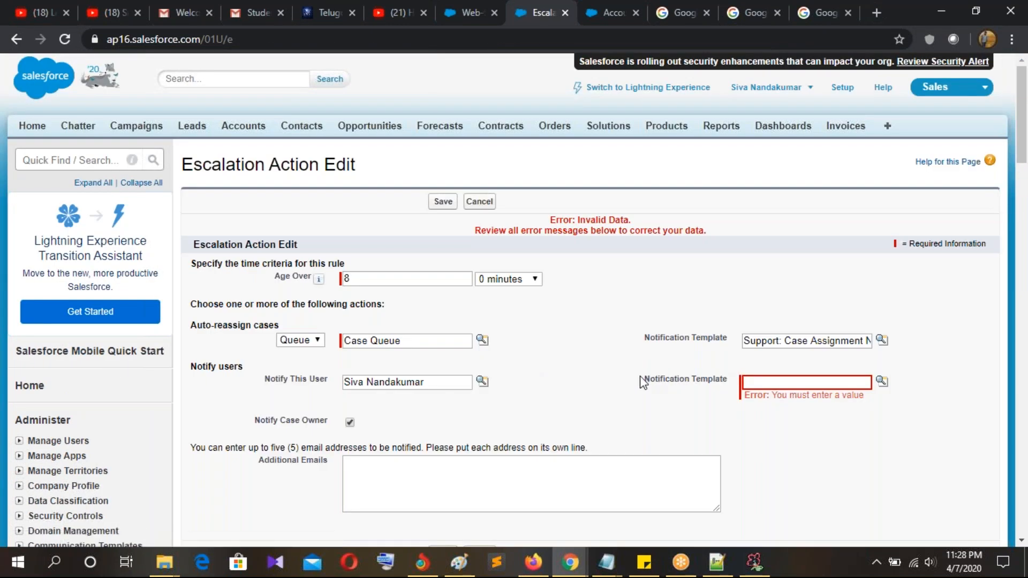
Step: Set the user notification template to Support: Case Created (Web Inquiries) and save the action
{"action": "left_click", "coordinate": [883, 381]}
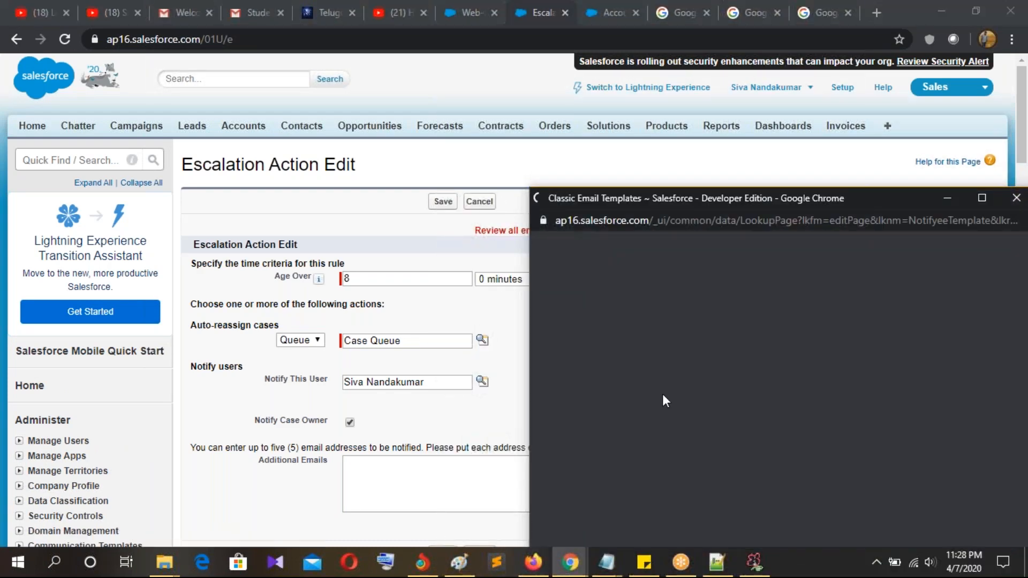
{"action": "scroll", "coordinate": [613, 365], "scroll_direction": "down", "scroll_amount": 1}
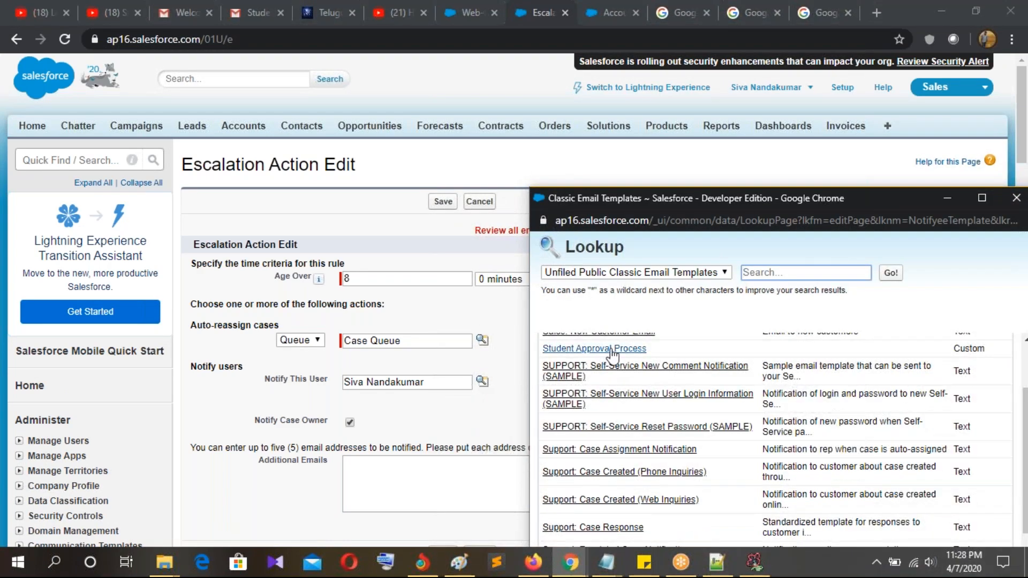
{"action": "left_click", "coordinate": [615, 501]}
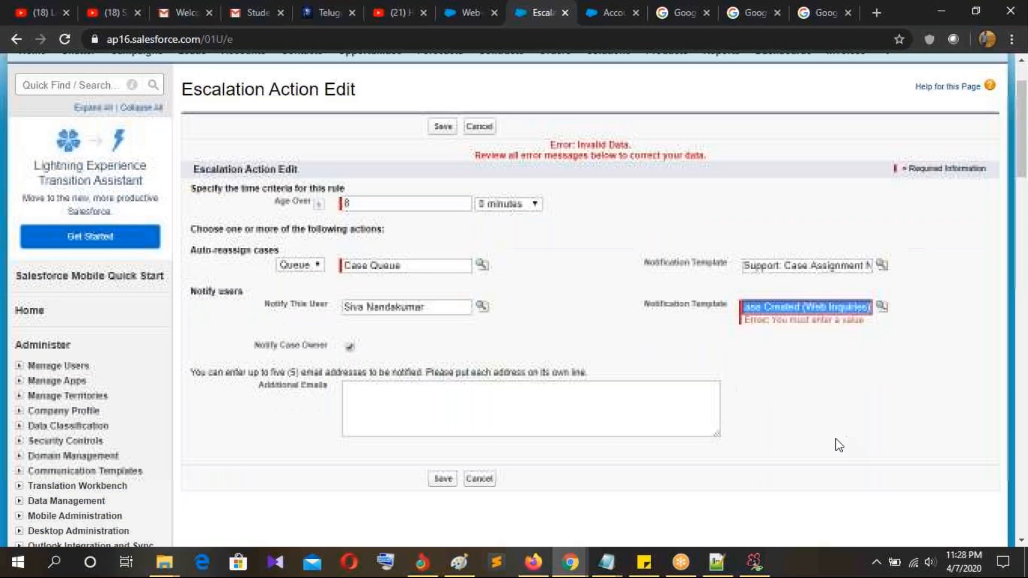
{"action": "left_click", "coordinate": [437, 480]}
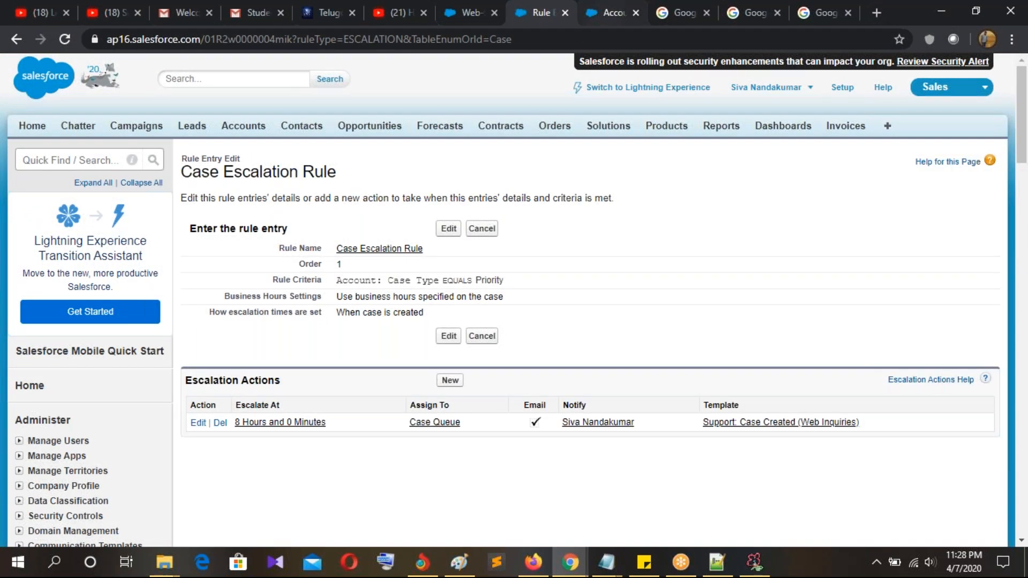
{"action": "left_click", "coordinate": [605, 21]}
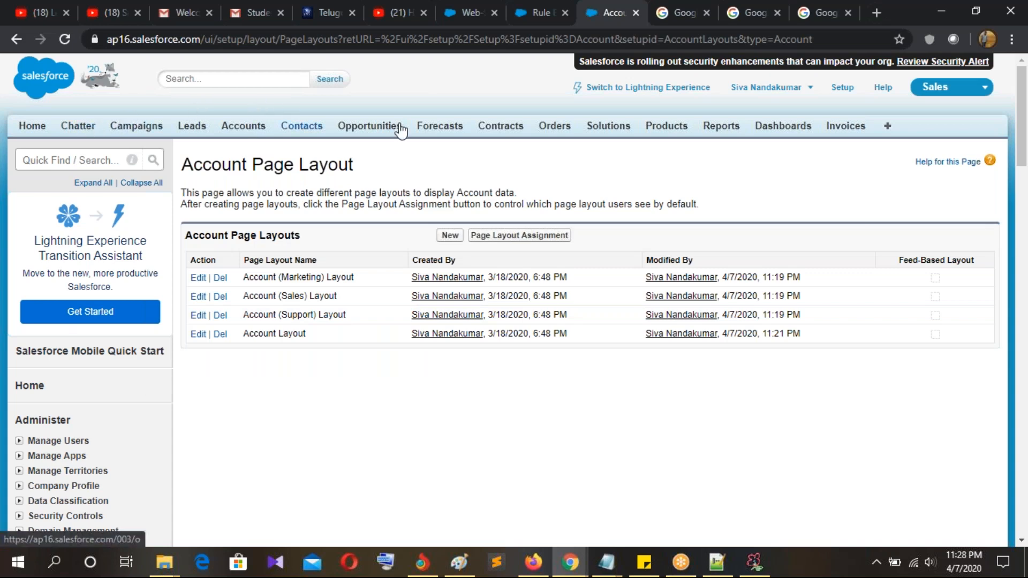
Step: Open the Cases tab and start a new case
{"action": "left_click", "coordinate": [887, 129]}
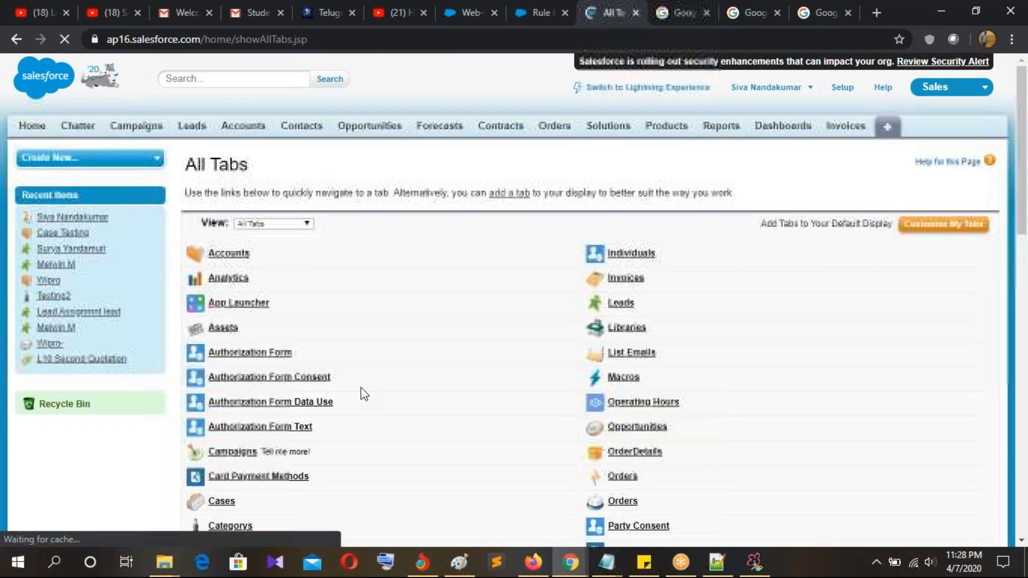
{"action": "scroll", "coordinate": [264, 387], "scroll_direction": "down", "scroll_amount": 3}
{"action": "left_click", "coordinate": [224, 353]}
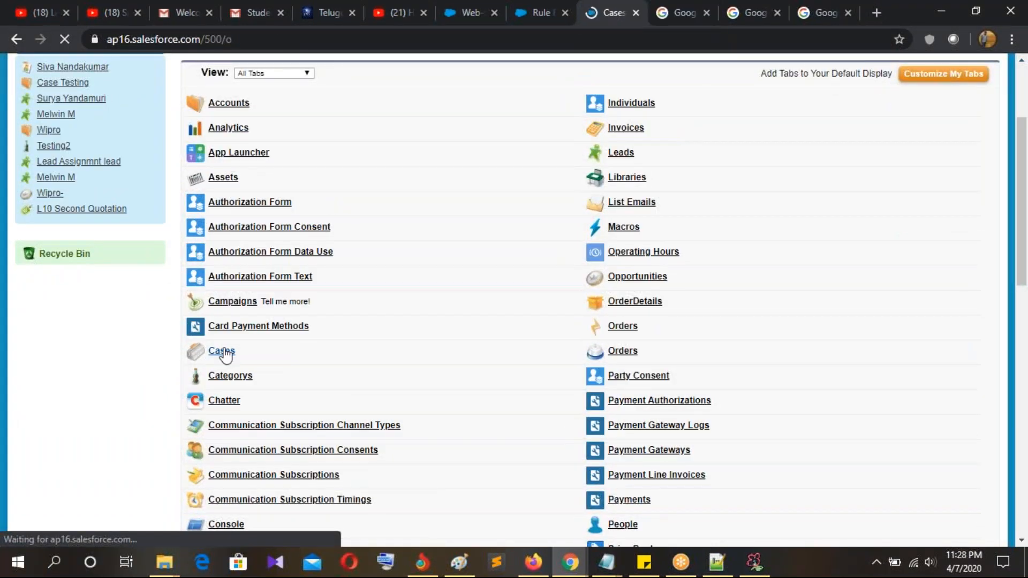
{"action": "left_click", "coordinate": [449, 240]}
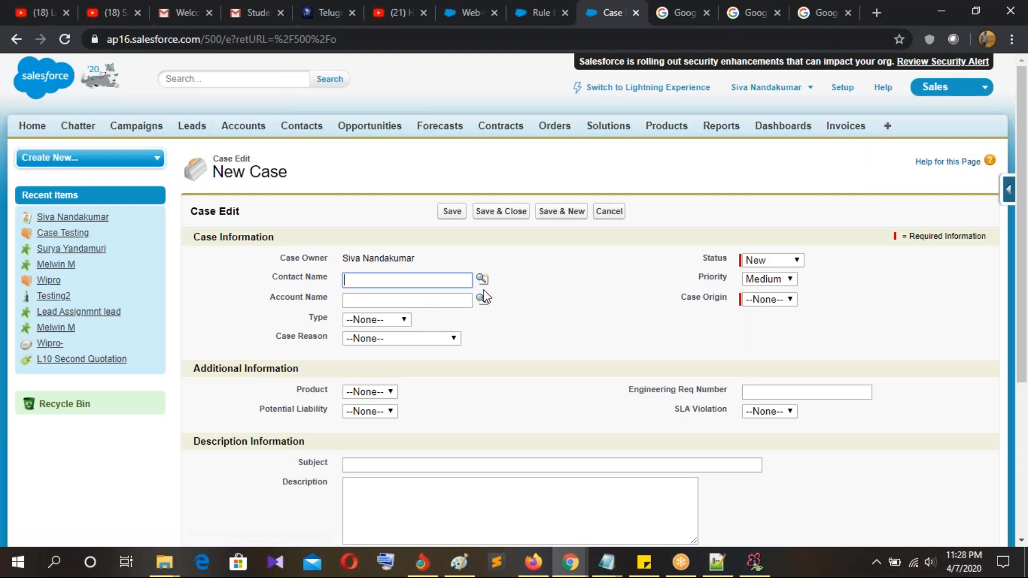
{"action": "left_click", "coordinate": [482, 300]}
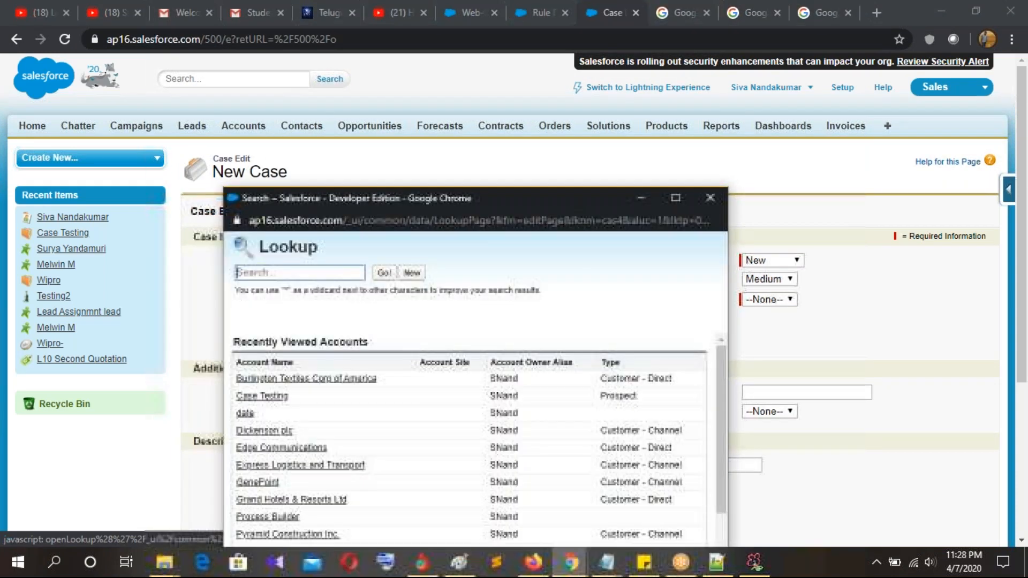
{"action": "scroll", "coordinate": [339, 417], "scroll_direction": "down", "scroll_amount": 3}
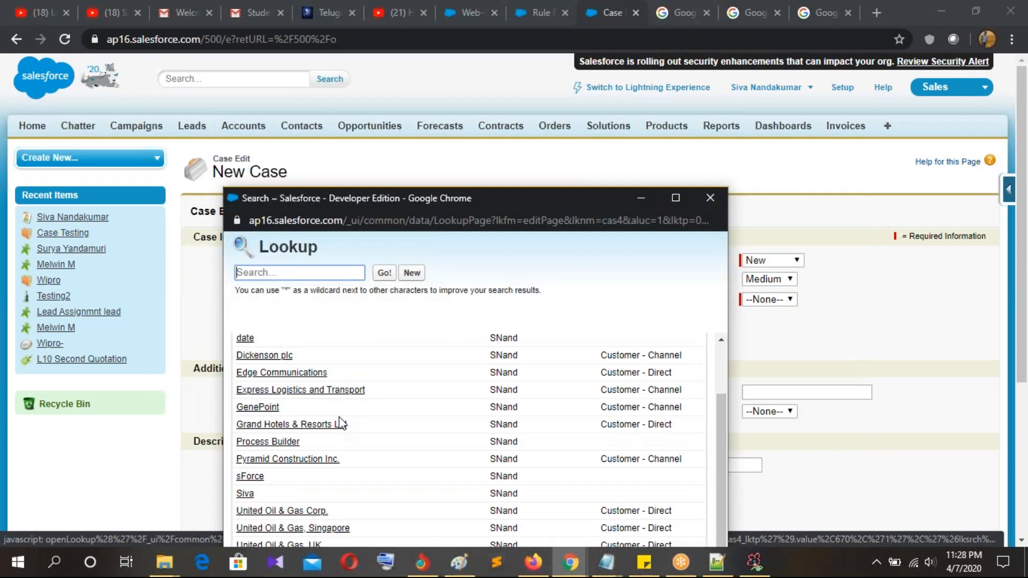
{"action": "scroll", "coordinate": [264, 461], "scroll_direction": "up", "scroll_amount": 3}
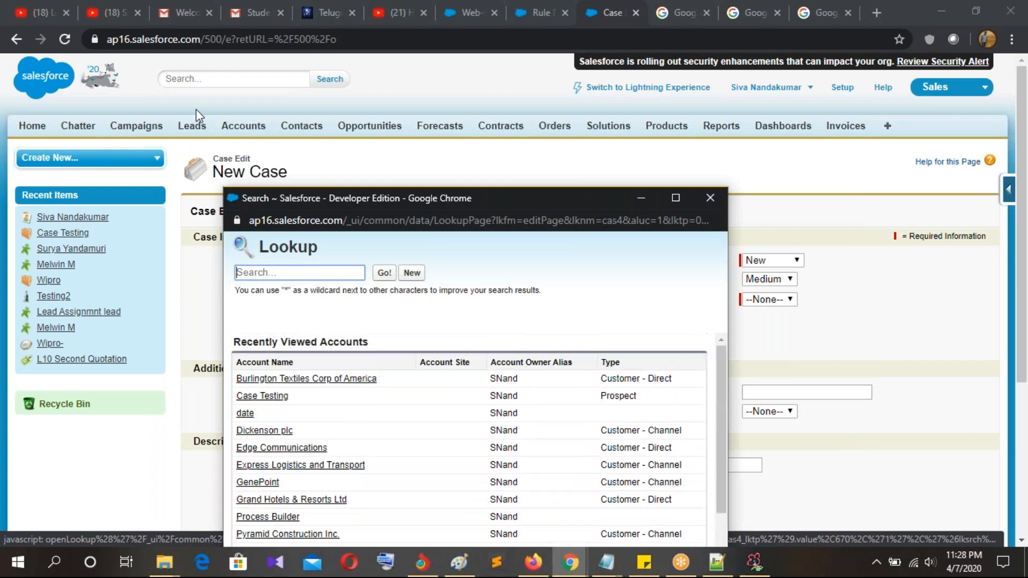
Step: Check the Setup and escalation rule tabs, then return to the new case form
{"action": "left_click", "coordinate": [480, 20]}
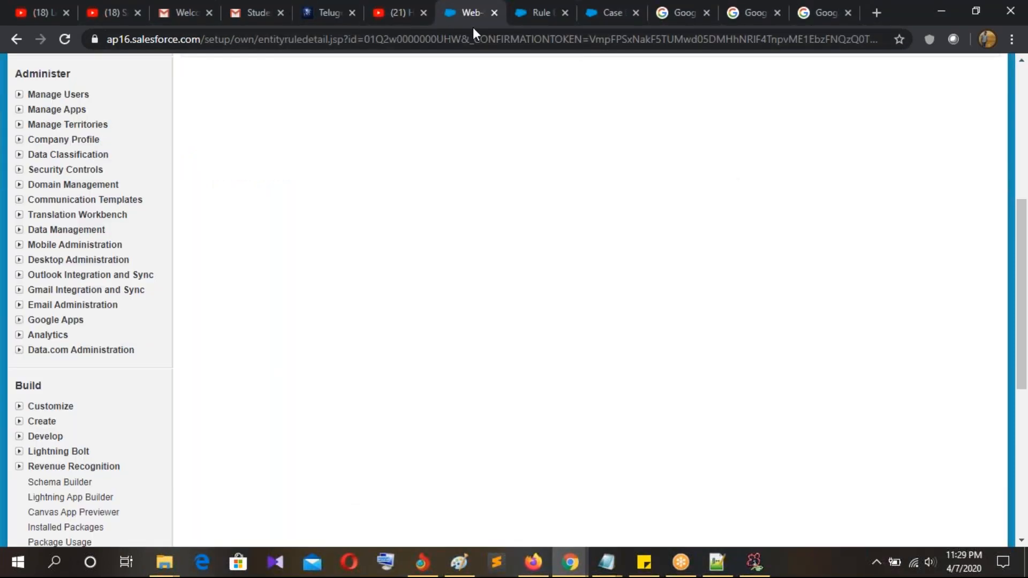
{"action": "left_click", "coordinate": [535, 20]}
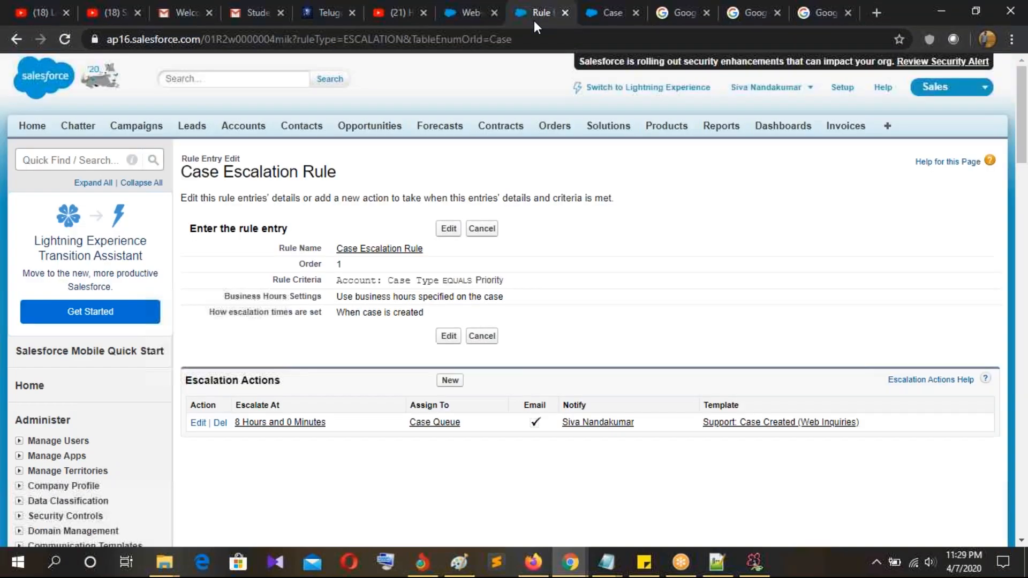
{"action": "left_click", "coordinate": [471, 25]}
{"action": "scroll", "coordinate": [254, 223], "scroll_direction": "up", "scroll_amount": 1}
{"action": "scroll", "coordinate": [254, 223], "scroll_direction": "up", "scroll_amount": 5}
{"action": "left_click", "coordinate": [243, 126]}
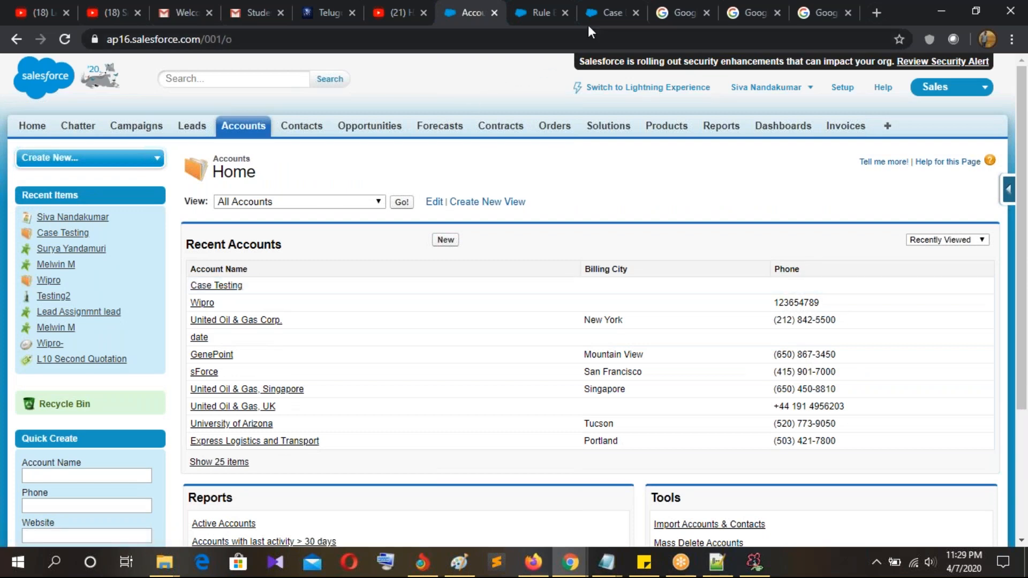
{"action": "left_click", "coordinate": [616, 24]}
Step: Set the account to Case Testing via a lookup search for 'cas' and pick its contact
{"action": "left_click", "coordinate": [482, 300]}
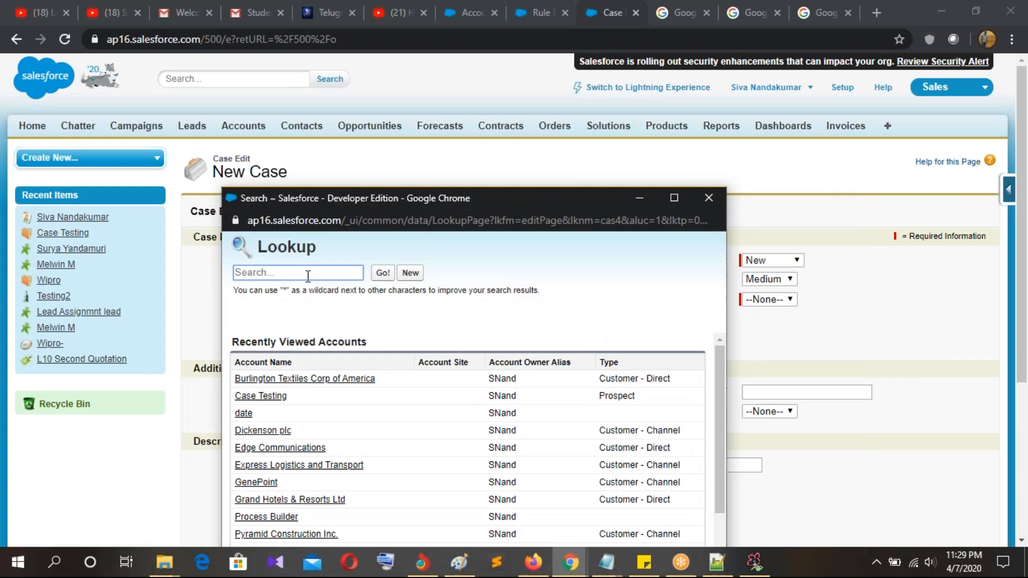
{"action": "type", "text": "a"}
{"action": "key", "text": "BackSpace"}
{"action": "type", "text": "case"}
{"action": "left_click", "coordinate": [383, 275]}
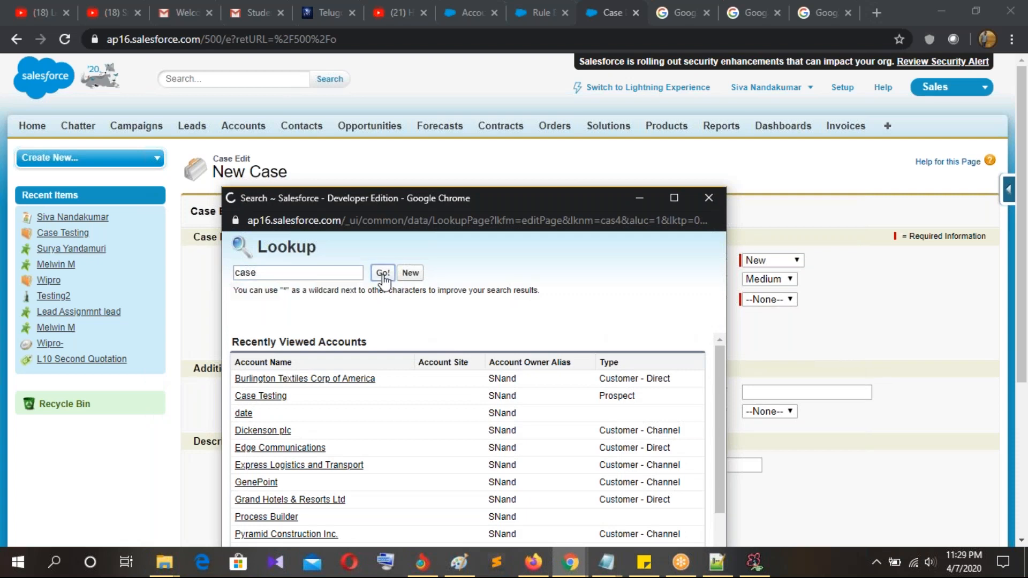
{"action": "left_click", "coordinate": [253, 390]}
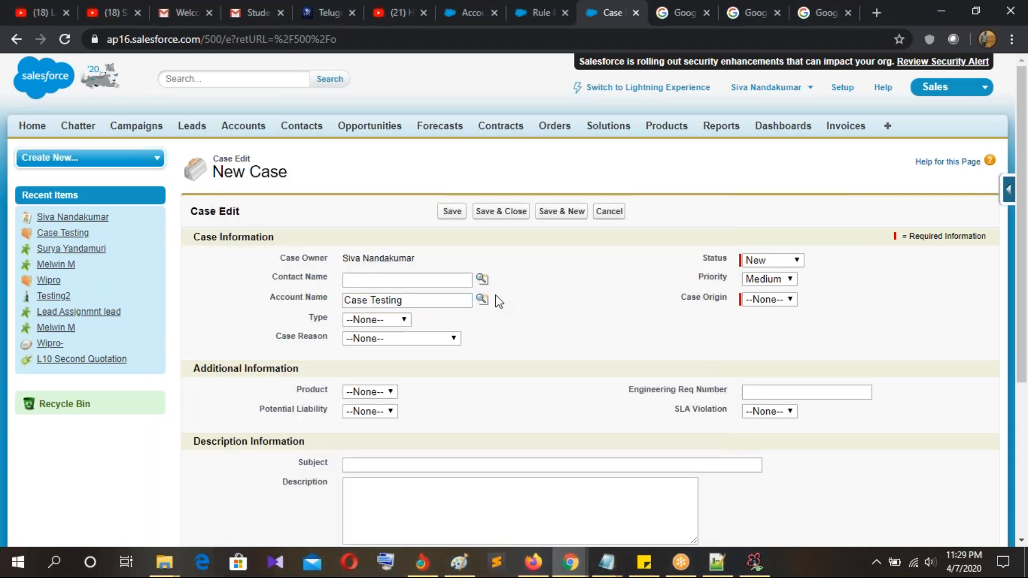
{"action": "left_click", "coordinate": [483, 279]}
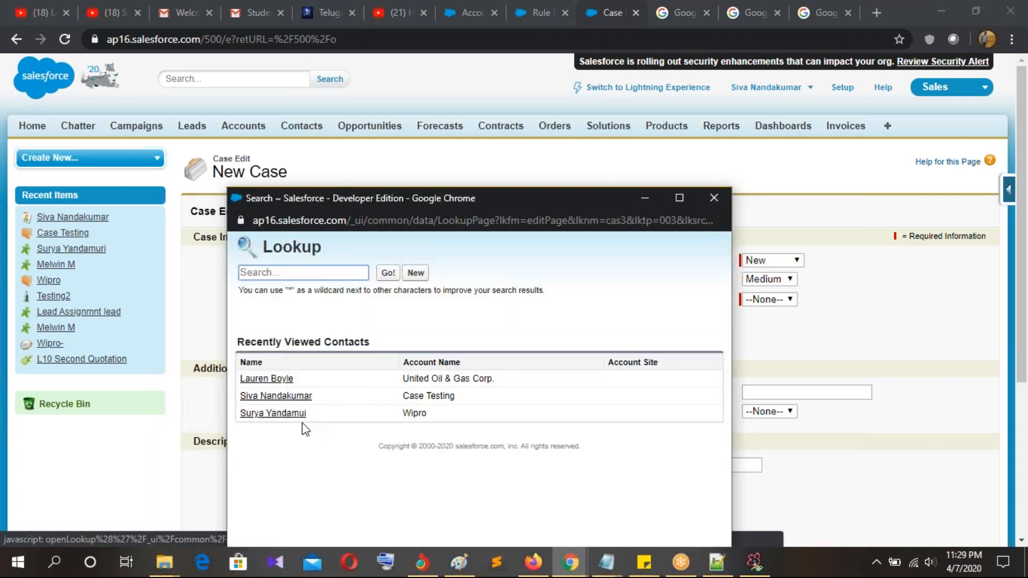
{"action": "left_click", "coordinate": [284, 397]}
Step: Keep Status New, set Case Origin to Phone and Case Reason to Performance, and save
{"action": "left_click", "coordinate": [782, 262]}
{"action": "left_click", "coordinate": [779, 269]}
{"action": "left_click", "coordinate": [763, 304]}
{"action": "left_click", "coordinate": [763, 304]}
{"action": "left_click", "coordinate": [762, 329]}
{"action": "left_click", "coordinate": [391, 338]}
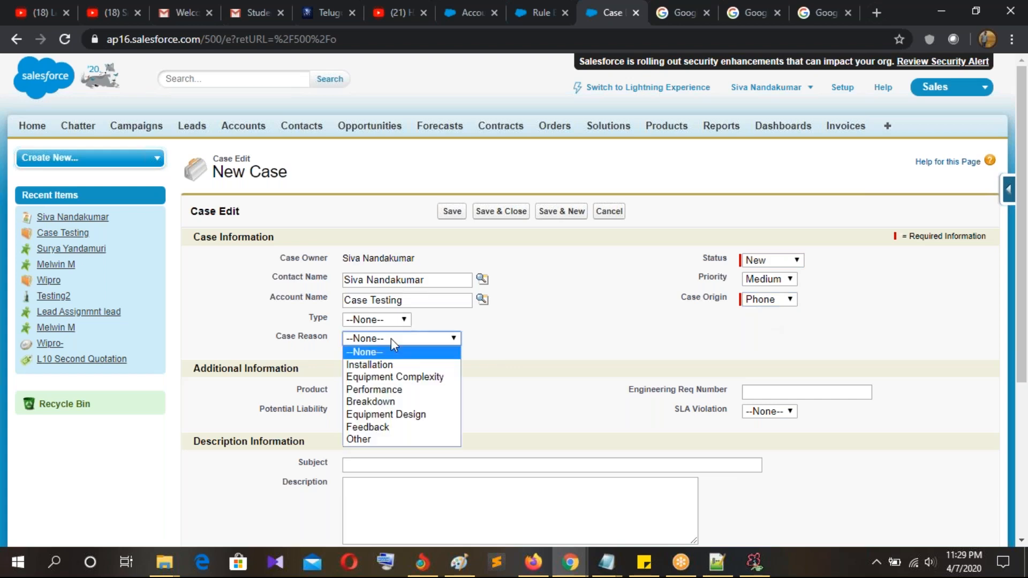
{"action": "left_click", "coordinate": [394, 393]}
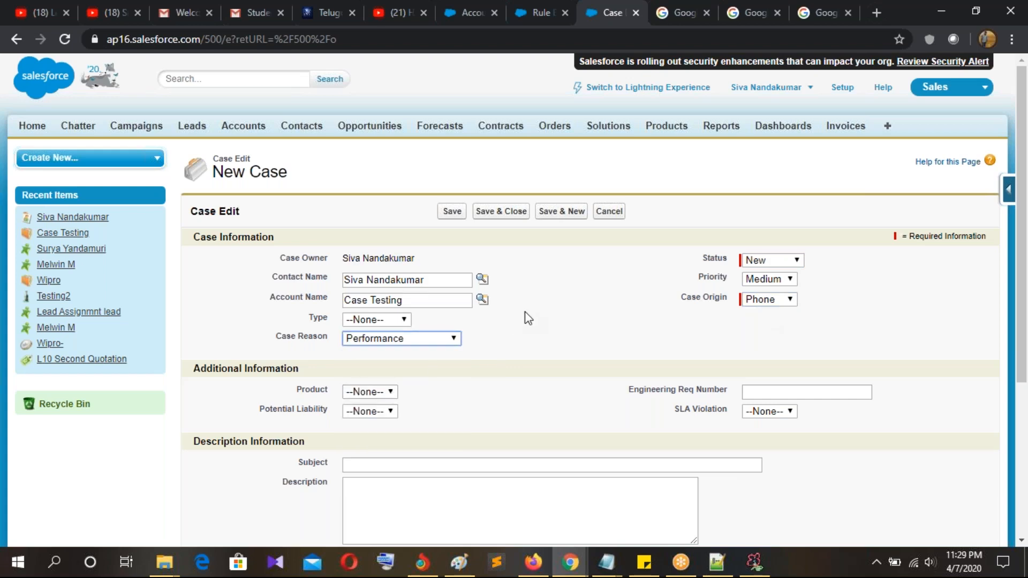
{"action": "scroll", "coordinate": [528, 319], "scroll_direction": "down", "scroll_amount": 1}
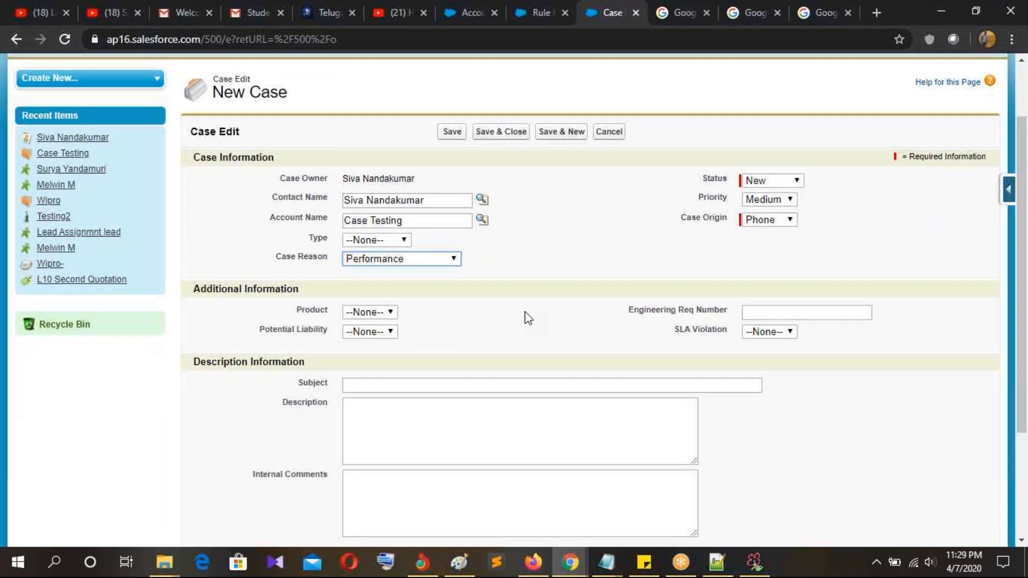
{"action": "scroll", "coordinate": [525, 316], "scroll_direction": "down", "scroll_amount": 2}
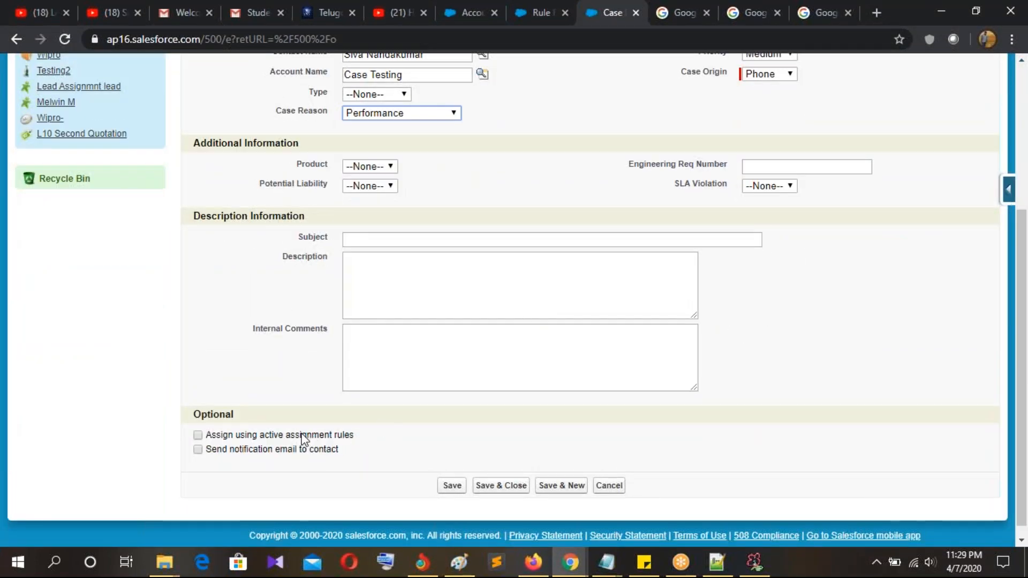
{"action": "left_click_drag", "start_coordinate": [206, 436], "coordinate": [359, 439]}
{"action": "left_click", "coordinate": [386, 431]}
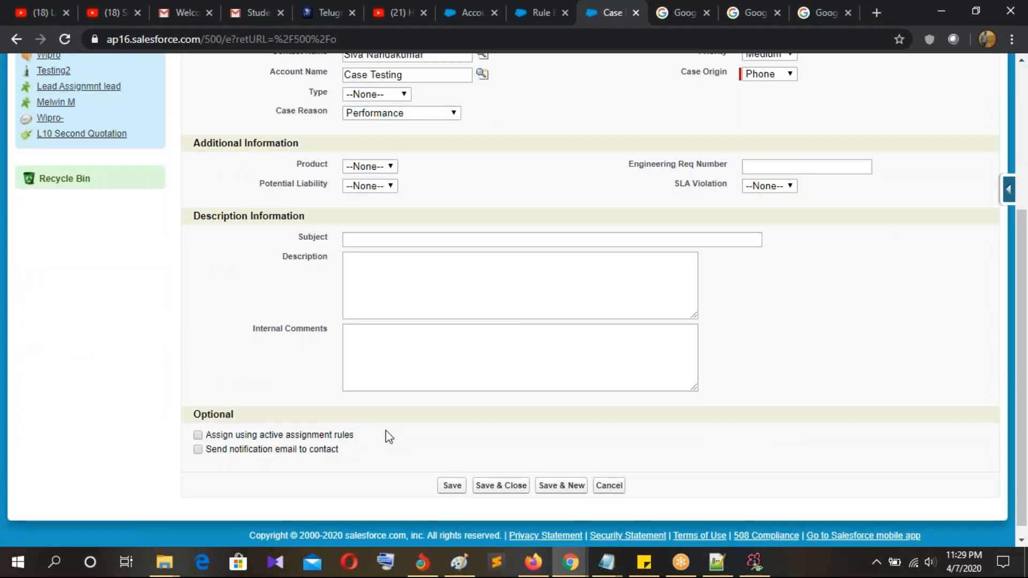
{"action": "left_click", "coordinate": [451, 487]}
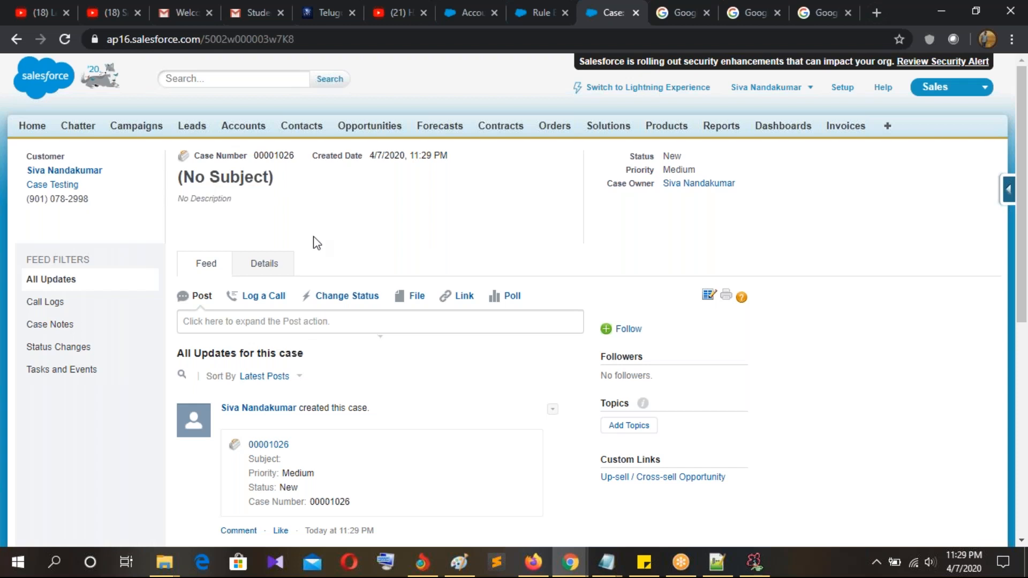
Step: From the Case Escalation Rule page, open the Case Escalations monitor via Quick Find 'esca'
{"action": "left_click", "coordinate": [528, 19]}
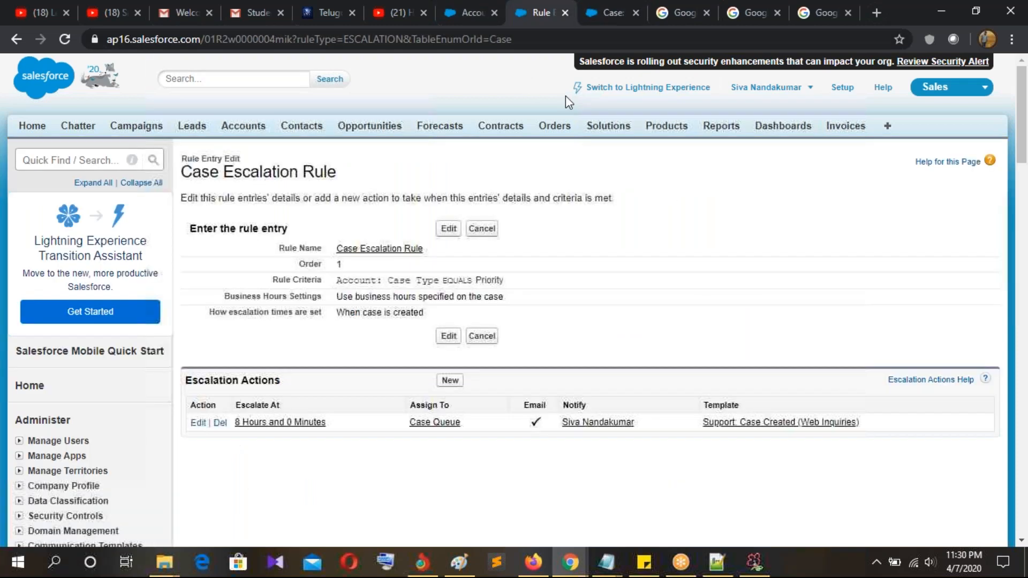
{"action": "left_click", "coordinate": [65, 160]}
{"action": "type", "text": "e"}
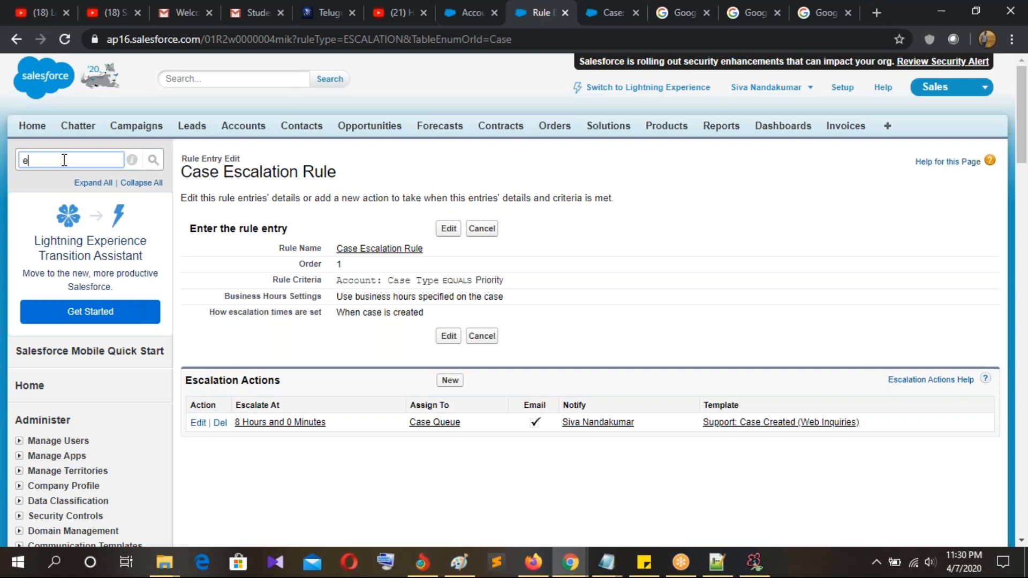
{"action": "type", "text": "sca"}
{"action": "left_click", "coordinate": [69, 348]}
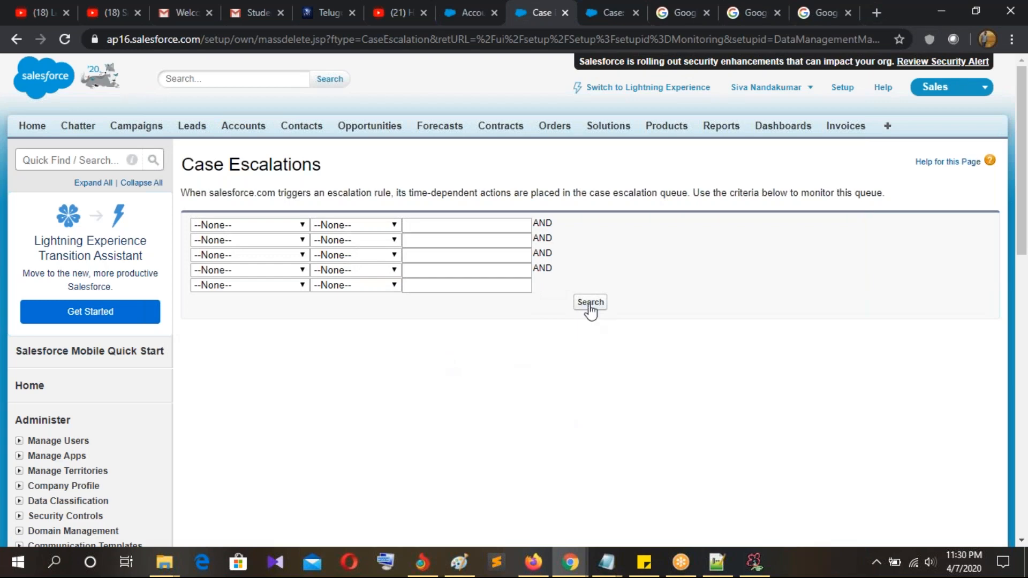
Step: Check case 00001026's queued 8 Hours 0 Minutes escalation action, then return to the Notepad++ notes
{"action": "left_click", "coordinate": [591, 304]}
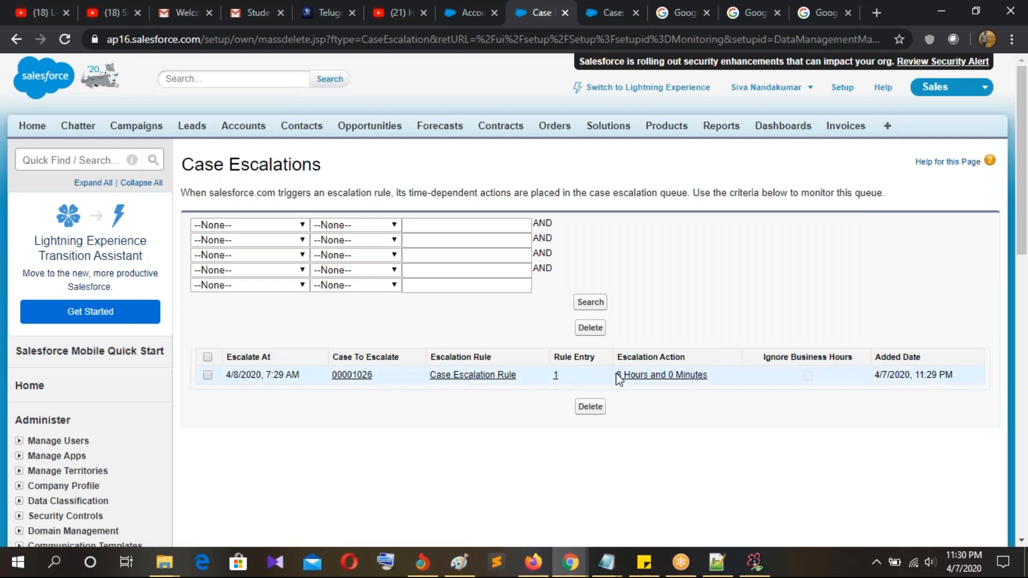
{"action": "left_click_drag", "start_coordinate": [616, 376], "coordinate": [780, 410]}
{"action": "left_click", "coordinate": [780, 410]}
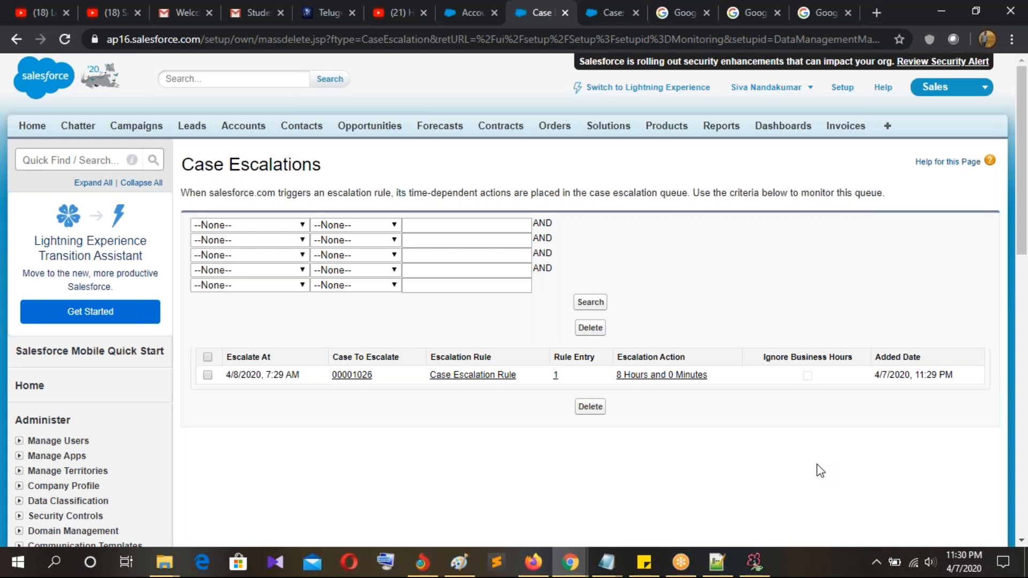
{"action": "left_click", "coordinate": [717, 562]}
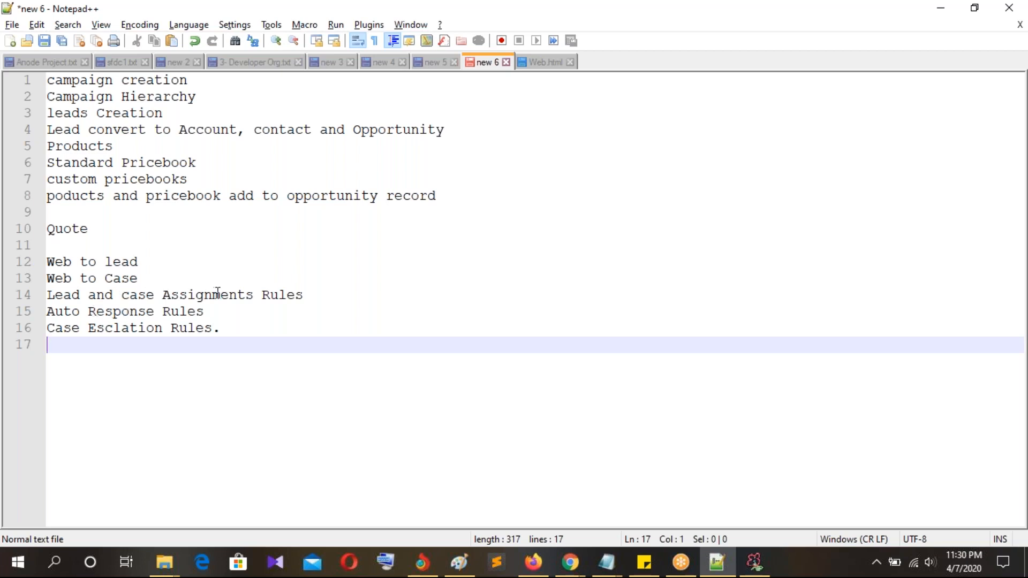
Step: Highlight notes lines 12–16, from Web to lead down to Case Esclation Rules
{"action": "left_click_drag", "start_coordinate": [226, 336], "coordinate": [47, 263]}
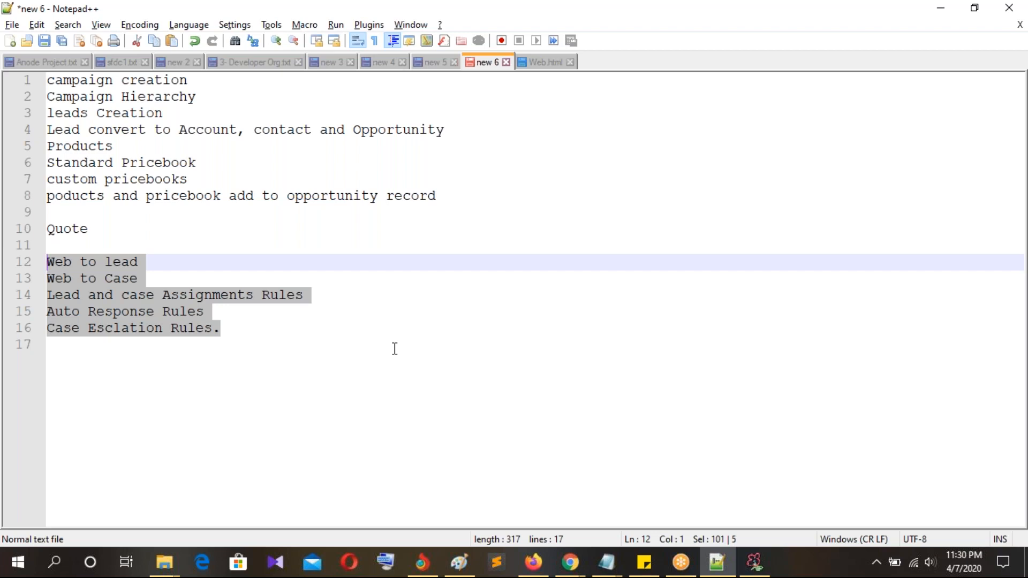
{"action": "left_click", "coordinate": [1001, 245]}
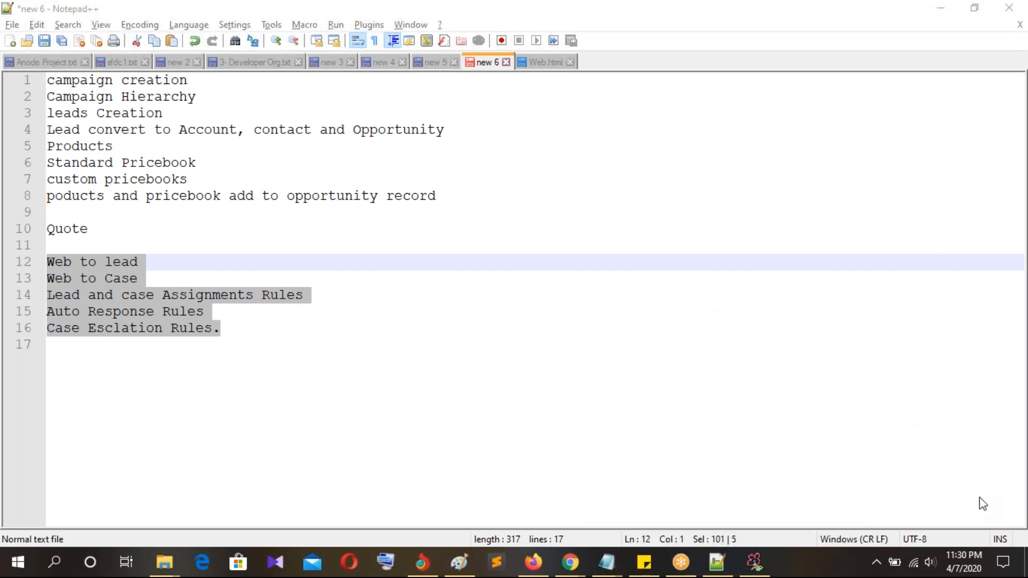